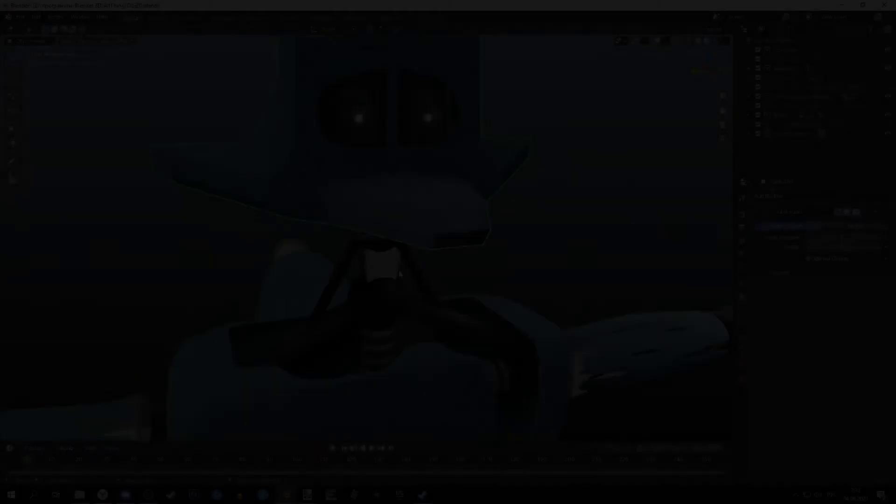
Step: Raise the hat's Subdivision viewport level to 4
{"action": "left_click", "coordinate": [878, 240]}
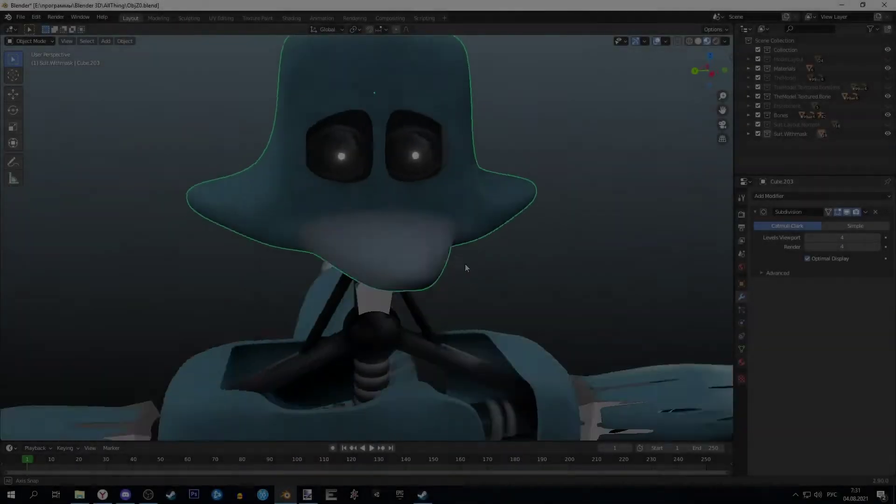
{"action": "middle_click_drag", "start_coordinate": [466, 267], "coordinate": [401, 220]}
{"action": "scroll", "coordinate": [387, 271], "scroll_direction": "up", "scroll_amount": 3}
{"action": "scroll", "coordinate": [389, 272], "scroll_direction": "down", "scroll_amount": 5}
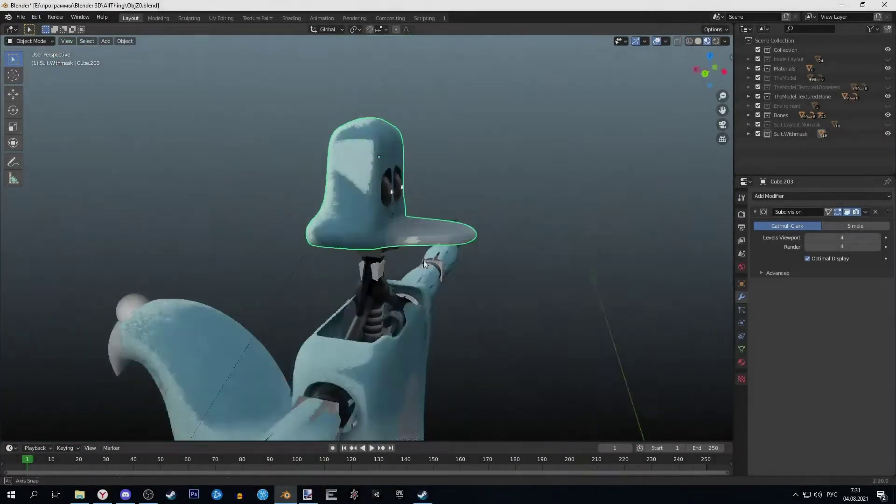
Step: Frame the head from a side view and bring up the Add menu
{"action": "middle_click_drag", "start_coordinate": [424, 259], "coordinate": [698, 121], "text": "alt"}
{"action": "middle_click_drag", "start_coordinate": [507, 178], "coordinate": [414, 230], "text": "shift"}
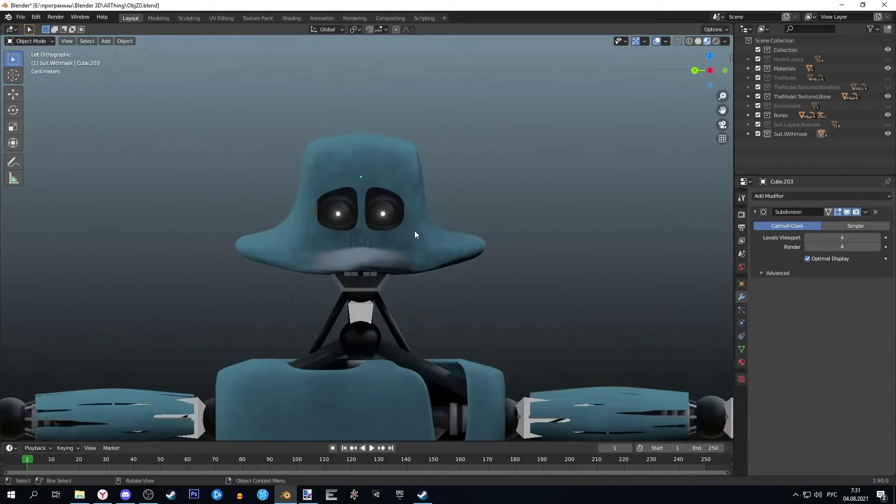
{"action": "key", "text": "shift+a"}
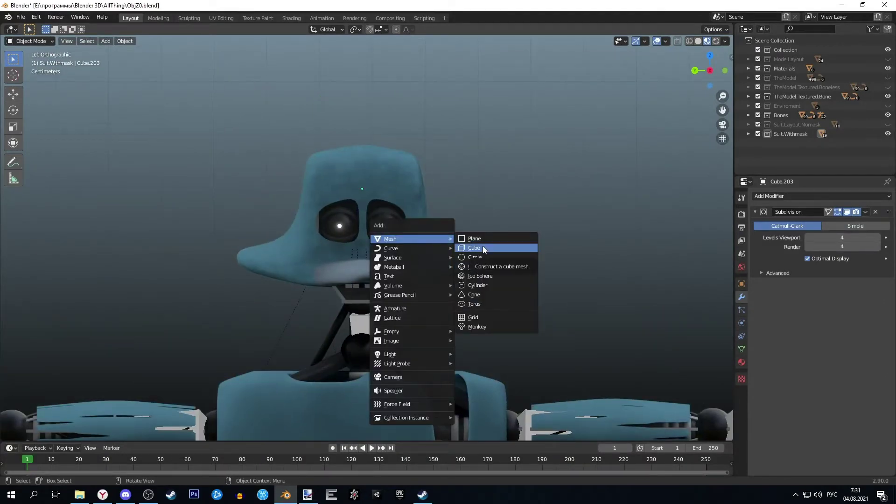
Step: Add a cube beside the robot's head and scale it down to 0.032
{"action": "left_click", "coordinate": [484, 248]}
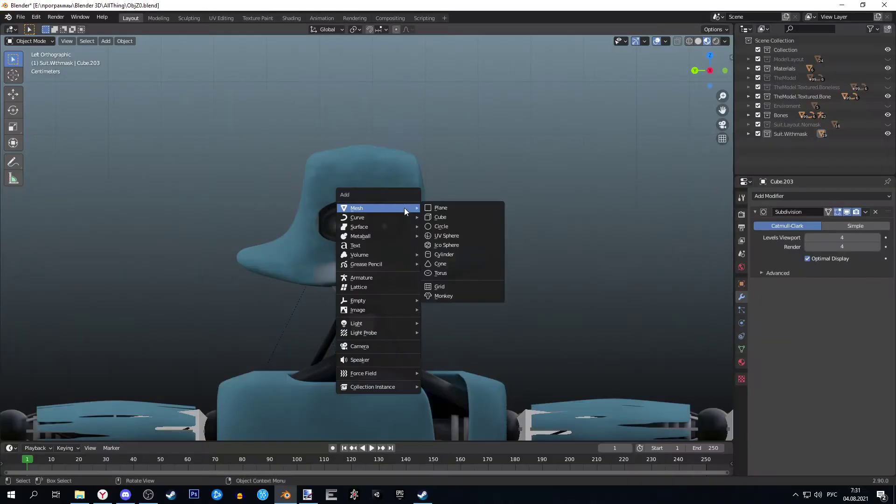
{"action": "left_click", "coordinate": [491, 217]}
{"action": "key", "text": "g"}
{"action": "key", "text": "s"}
{"action": "left_click", "coordinate": [469, 296]}
{"action": "scroll", "coordinate": [413, 217], "scroll_direction": "down", "scroll_amount": 5}
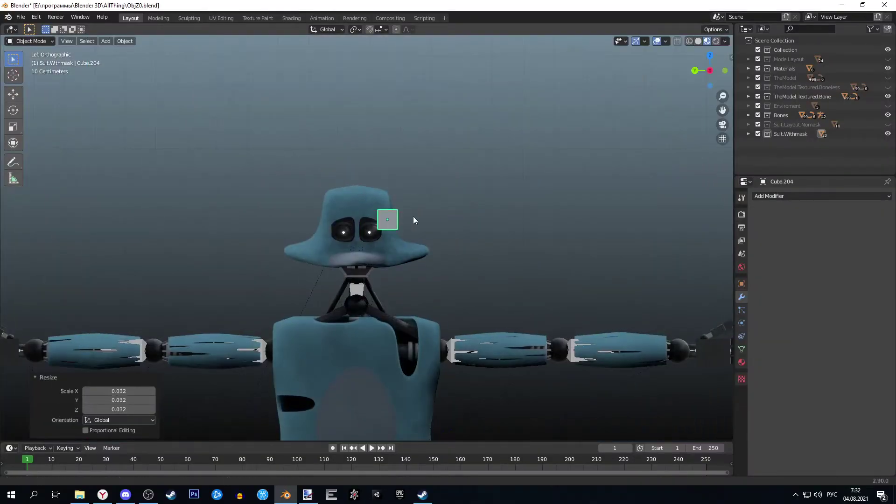
{"action": "scroll", "coordinate": [532, 230], "scroll_direction": "up", "scroll_amount": 5}
Step: In Edit Mode, narrow the cube's top edge on Y, extrude it upward and pinch it to a point
{"action": "key", "text": "Tab"}
{"action": "left_click_drag", "start_coordinate": [467, 225], "coordinate": [409, 200]}
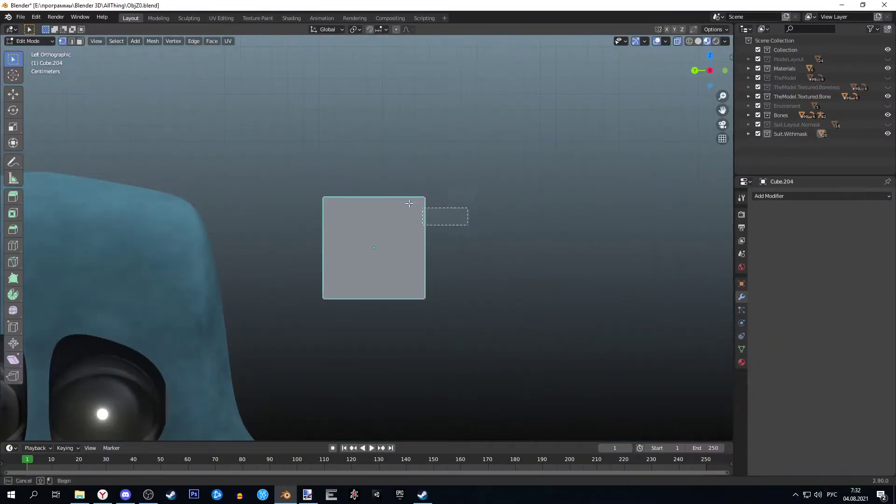
{"action": "scroll", "coordinate": [411, 166], "scroll_direction": "down", "scroll_amount": 2}
{"action": "key", "text": "s"}
{"action": "key", "text": "y"}
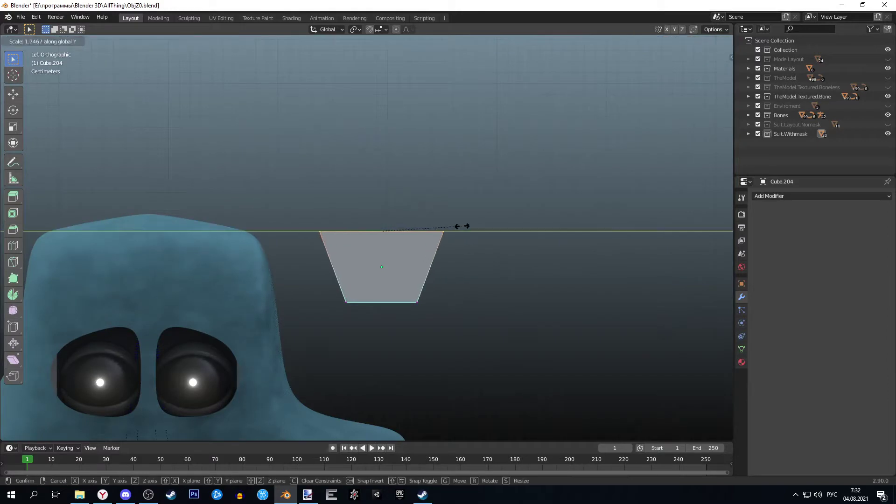
{"action": "left_click", "coordinate": [462, 226]}
{"action": "key", "text": "e"}
{"action": "left_click", "coordinate": [541, 149]}
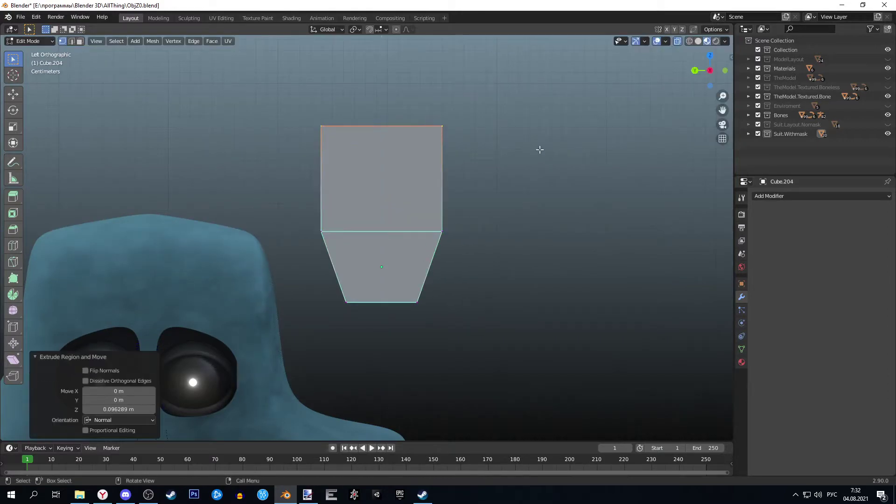
{"action": "left_click", "coordinate": [411, 126]}
{"action": "left_click", "coordinate": [496, 159]}
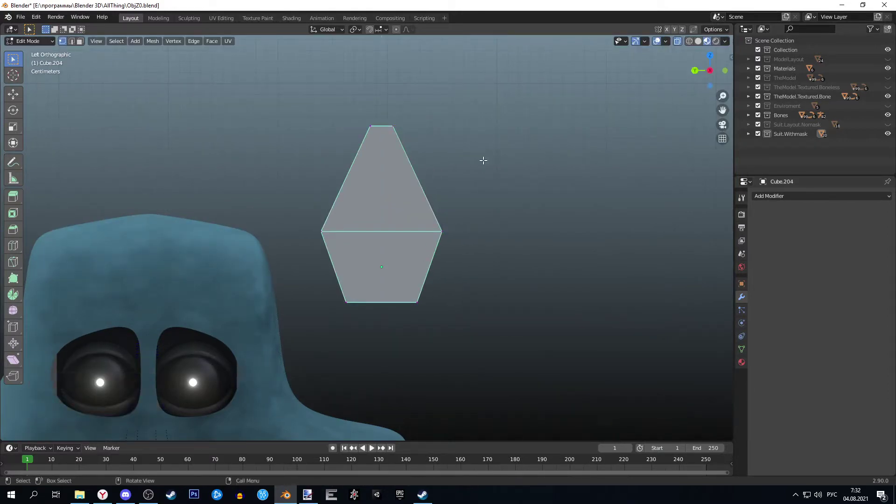
Step: Move the tooth piece 2.9536 m along X and view it from the side
{"action": "key", "text": "Tab"}
{"action": "key", "text": "KP_1"}
{"action": "key", "text": "g"}
{"action": "key", "text": "x"}
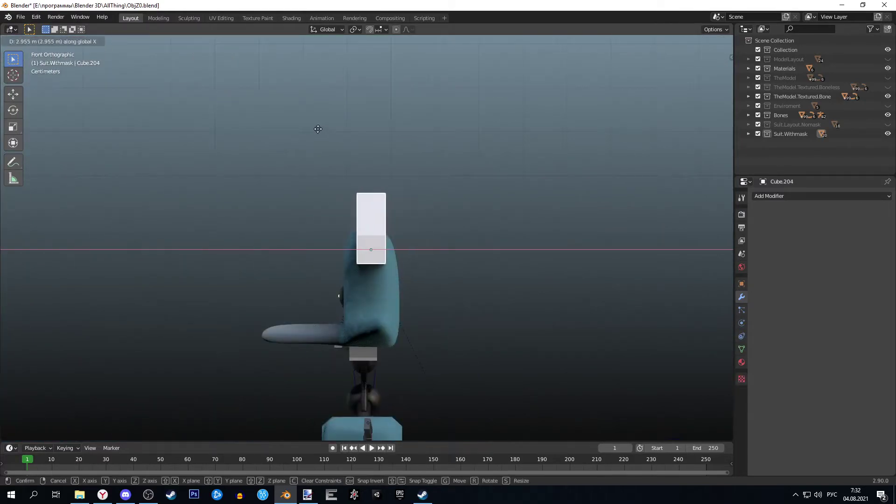
{"action": "left_click", "coordinate": [318, 129]}
{"action": "middle_click_drag", "start_coordinate": [318, 129], "coordinate": [404, 250]}
{"action": "key", "text": "ctrl+KP_3"}
{"action": "scroll", "coordinate": [484, 166], "scroll_direction": "up", "scroll_amount": 2}
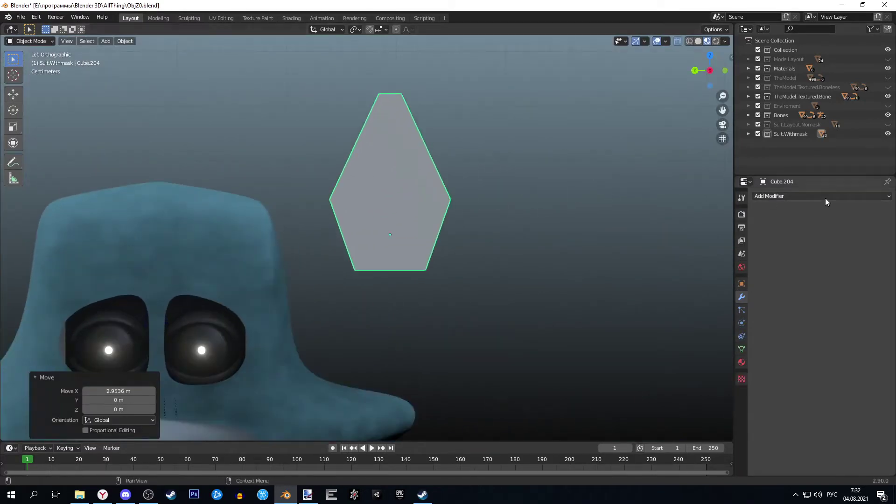
{"action": "left_click", "coordinate": [825, 196]}
Step: Add a Subdivision modifier, then inset all faces of the piece
{"action": "left_click", "coordinate": [727, 352]}
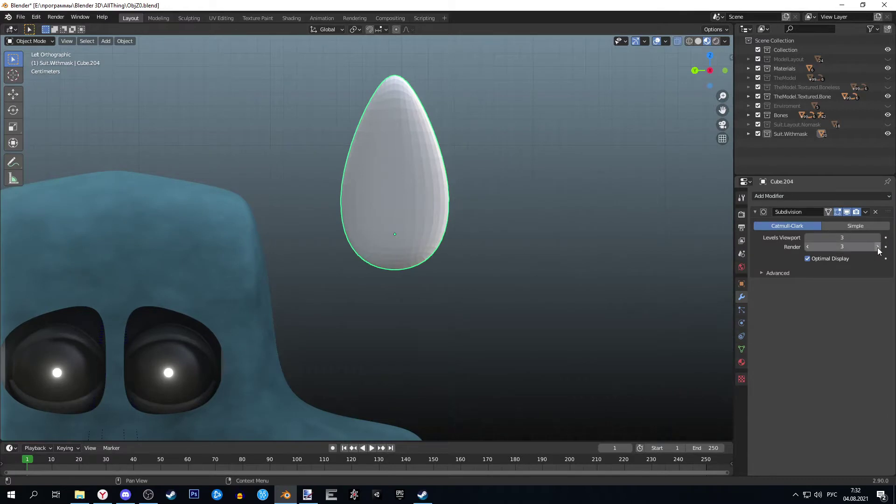
{"action": "middle_click_drag", "start_coordinate": [388, 182], "coordinate": [405, 223]}
{"action": "key", "text": "Tab"}
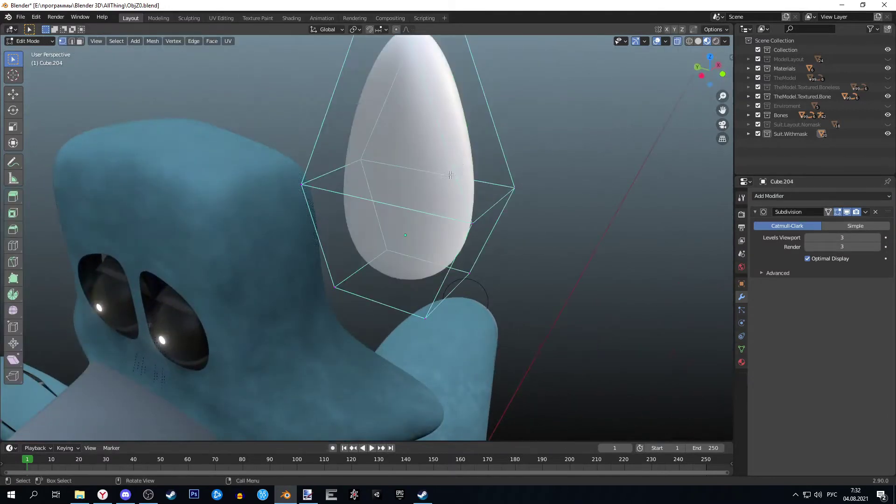
{"action": "middle_click_drag", "start_coordinate": [450, 176], "coordinate": [467, 216]}
{"action": "key", "text": "a"}
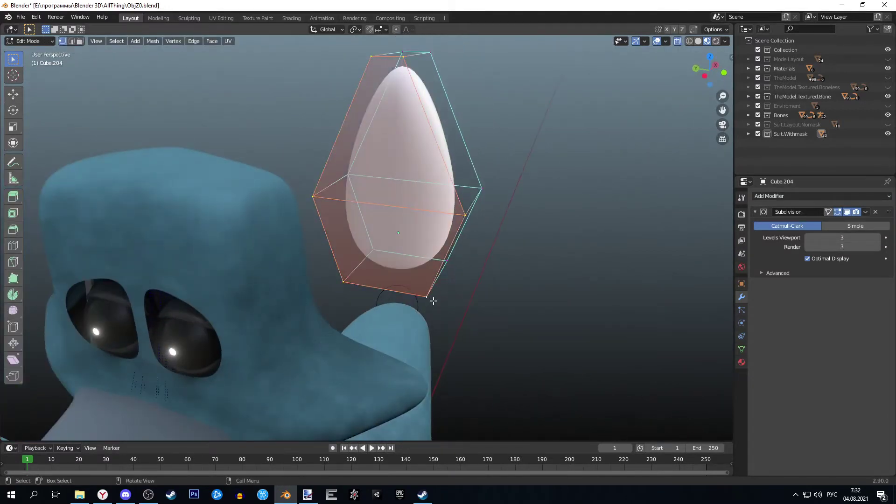
{"action": "key", "text": "i"}
{"action": "left_click", "coordinate": [451, 310]}
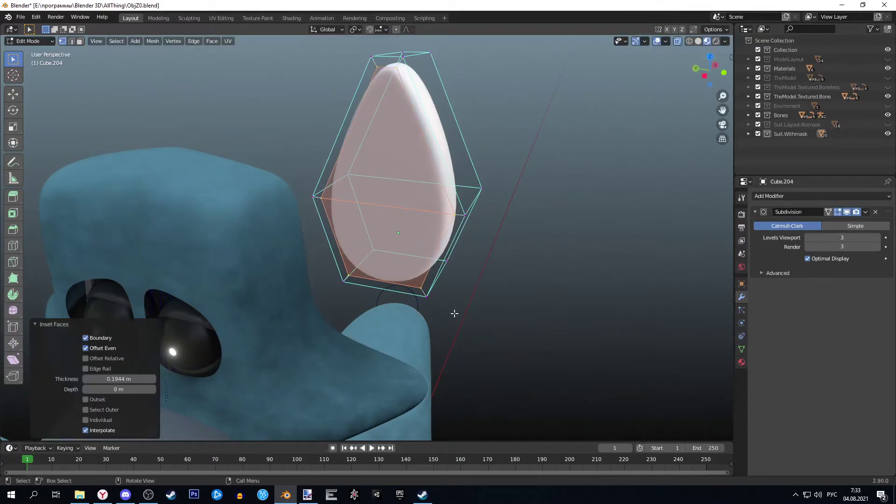
Step: Nudge the inset faces slightly along X and return to Object Mode
{"action": "left_click", "coordinate": [724, 72]}
{"action": "scroll", "coordinate": [460, 196], "scroll_direction": "up", "scroll_amount": 2}
{"action": "key", "text": "g"}
{"action": "key", "text": "x"}
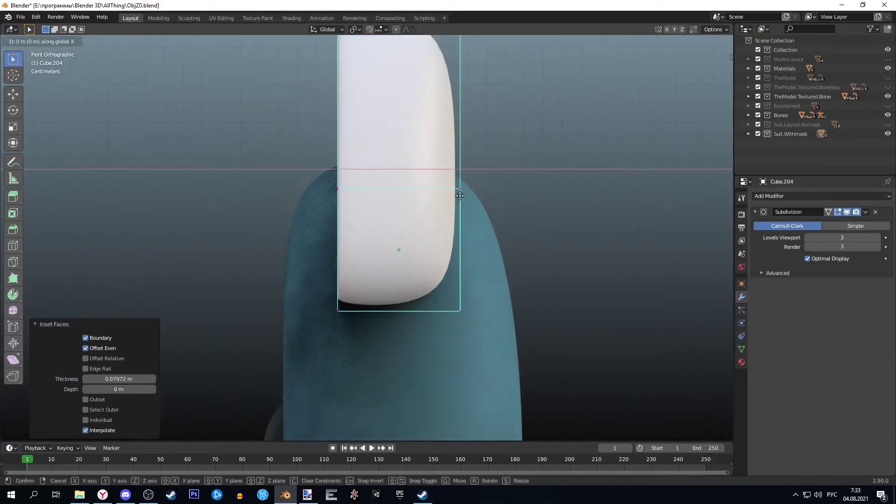
{"action": "left_click", "coordinate": [480, 199]}
{"action": "middle_click_drag", "start_coordinate": [480, 199], "coordinate": [749, 187]}
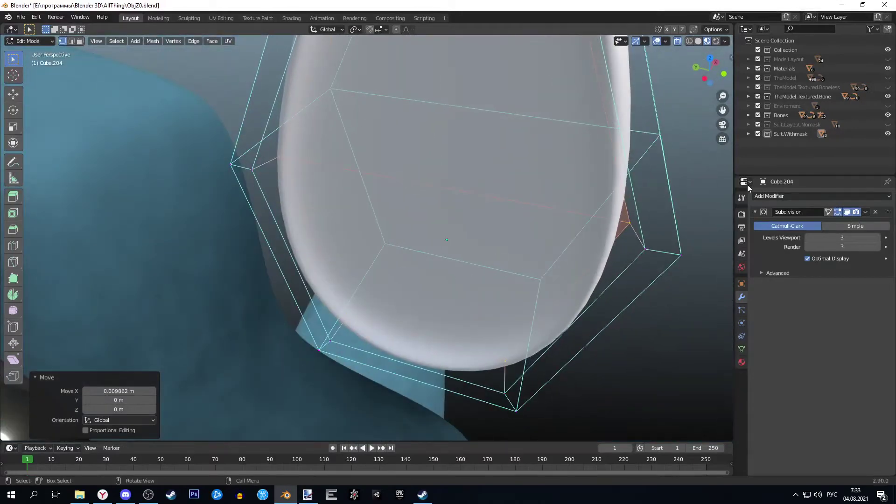
{"action": "left_click", "coordinate": [704, 79]}
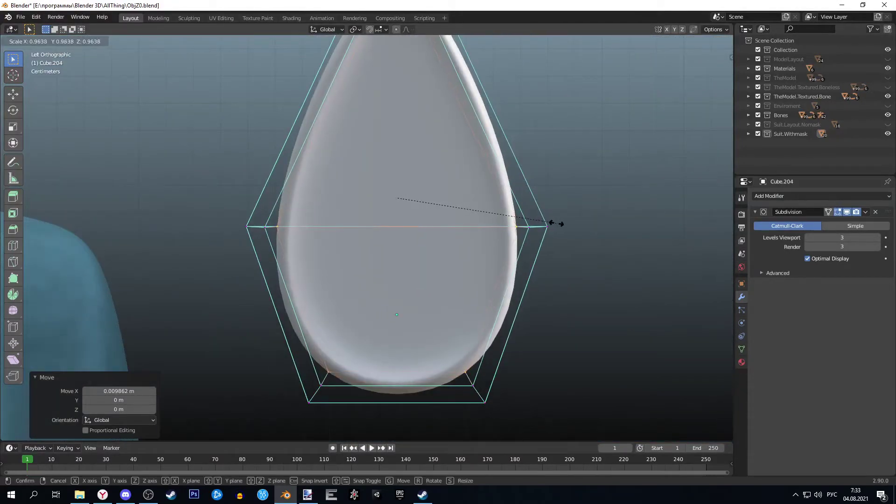
{"action": "mouse_move", "coordinate": [599, 227]}
{"action": "middle_mouse_down"}
{"action": "mouse_move", "coordinate": [467, 222]}
{"action": "mouse_move", "coordinate": [551, 200]}
{"action": "middle_mouse_up"}
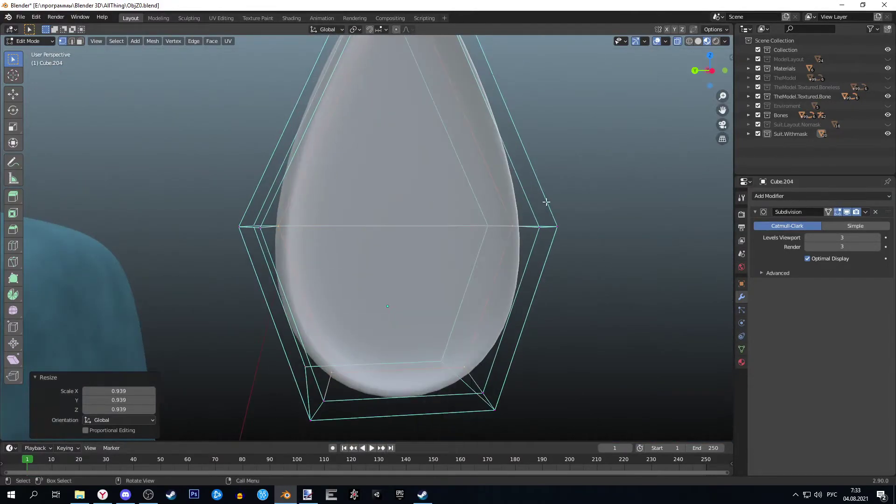
{"action": "key", "text": "Tab"}
{"action": "right_click", "coordinate": [452, 235]}
Step: Set the Subdivision modifier's viewport and render levels to 2
{"action": "left_click_drag", "start_coordinate": [811, 238], "coordinate": [793, 237]}
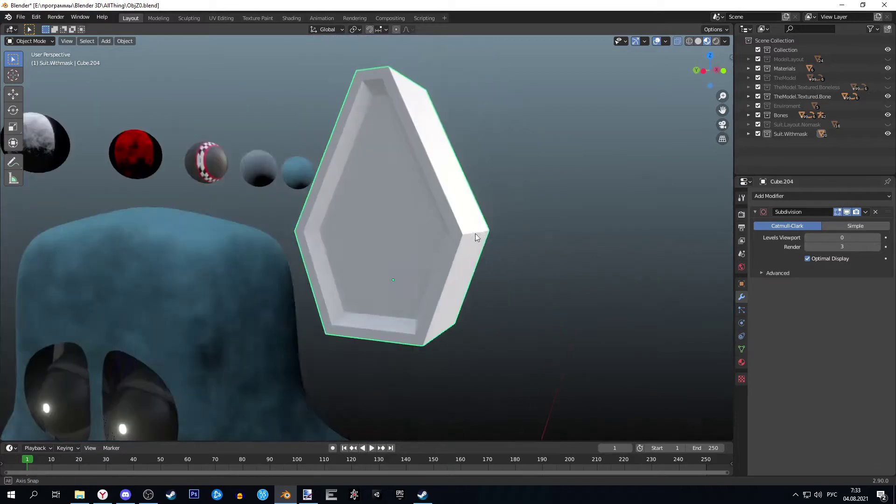
{"action": "middle_click_drag", "start_coordinate": [467, 233], "coordinate": [416, 238]}
{"action": "left_click", "coordinate": [877, 238]}
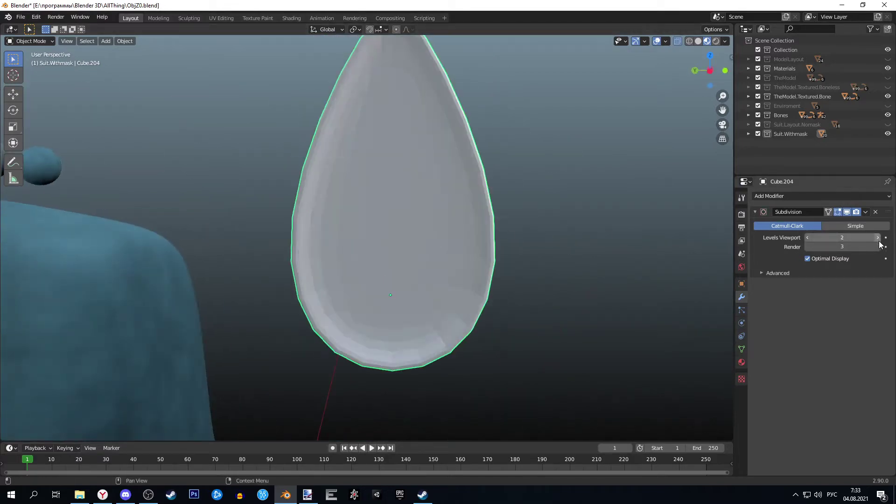
{"action": "left_click", "coordinate": [808, 246]}
{"action": "right_click", "coordinate": [366, 212]}
{"action": "key", "text": "Escape"}
{"action": "middle_click_drag", "start_coordinate": [366, 215], "coordinate": [399, 232]}
Step: Shift the whole mesh slightly along X in Edit Mode from the front view
{"action": "key", "text": "Tab"}
{"action": "key", "text": "a"}
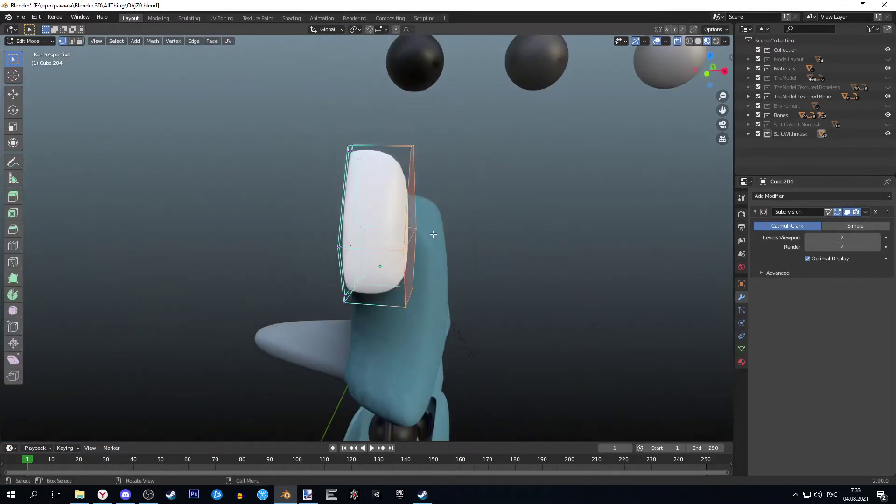
{"action": "key", "text": "KP_1"}
{"action": "key", "text": "g"}
{"action": "key", "text": "x"}
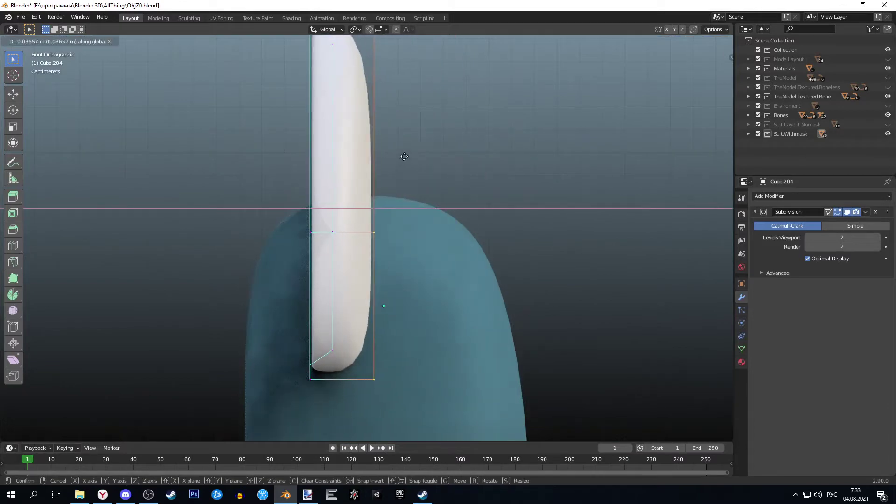
{"action": "left_click", "coordinate": [392, 152]}
{"action": "mouse_move", "coordinate": [393, 152]}
{"action": "middle_mouse_down"}
{"action": "mouse_move", "coordinate": [426, 210]}
{"action": "mouse_move", "coordinate": [492, 250]}
{"action": "middle_mouse_up"}
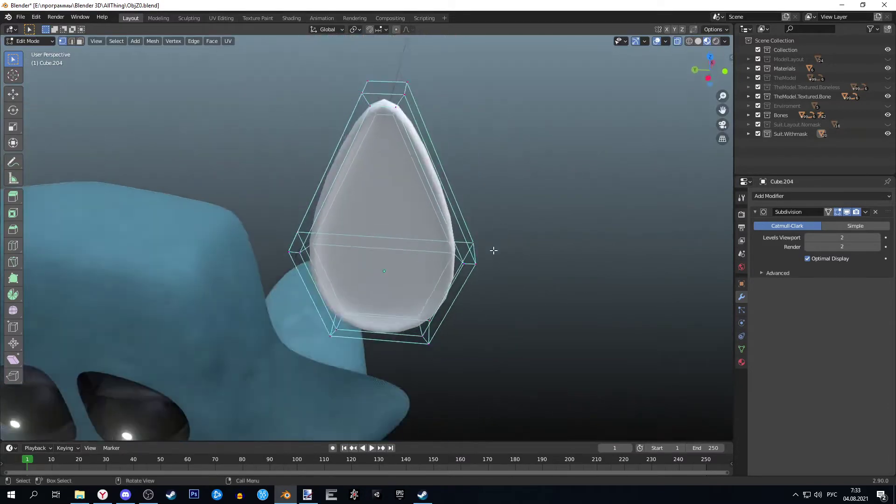
{"action": "key", "text": "Tab"}
Step: Raise the Subdivision render level to 3
{"action": "left_click", "coordinate": [878, 247]}
{"action": "right_click", "coordinate": [356, 240]}
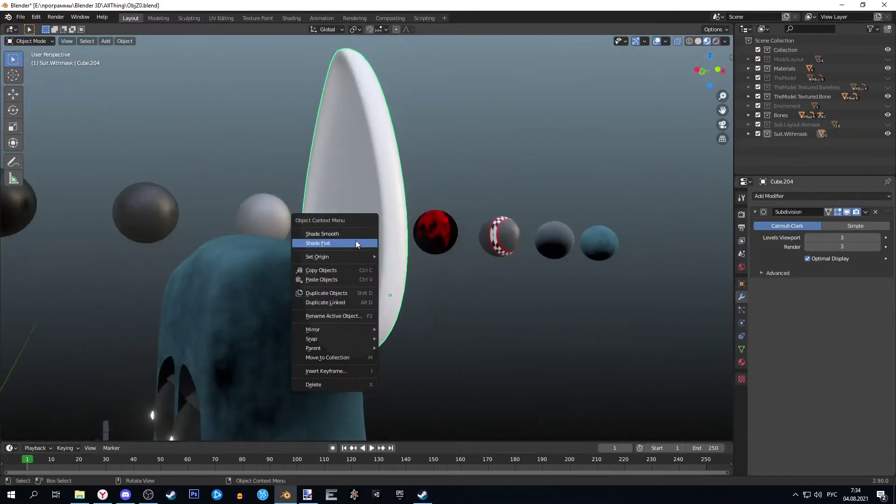
{"action": "key", "text": "Escape"}
{"action": "key", "text": "Tab"}
{"action": "scroll", "coordinate": [200, 213], "scroll_direction": "up", "scroll_amount": 3}
Step: Assign Suit.Tex.L and Suit.Tex to the ear's two material slots
{"action": "key", "text": "Tab"}
{"action": "scroll", "coordinate": [200, 212], "scroll_direction": "up", "scroll_amount": 1}
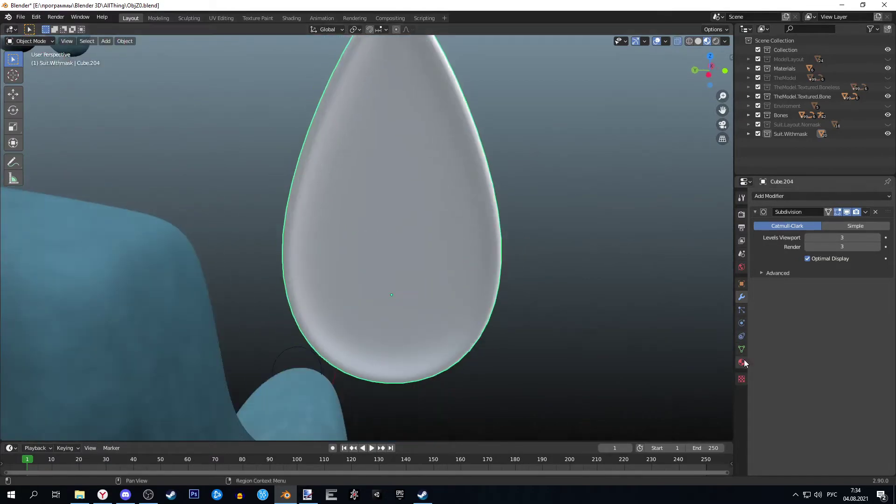
{"action": "left_click", "coordinate": [742, 363]}
{"action": "left_click", "coordinate": [757, 236]}
{"action": "left_click", "coordinate": [791, 312]}
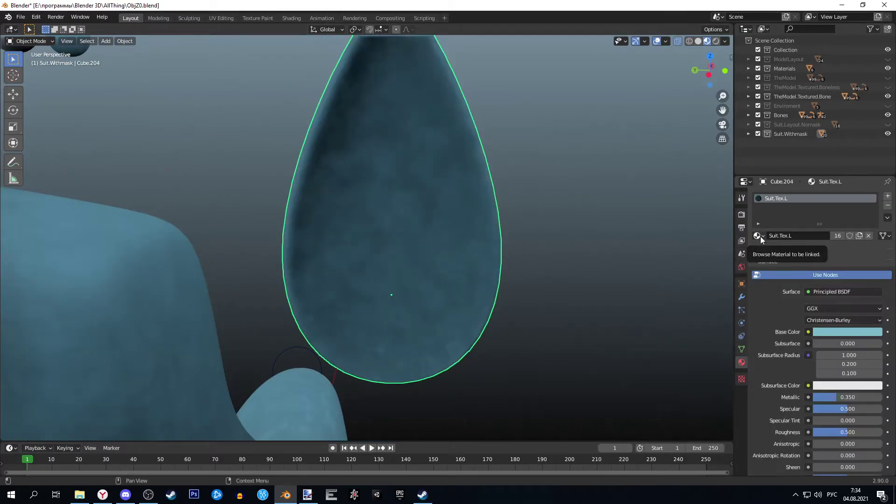
{"action": "left_click", "coordinate": [888, 196]}
{"action": "left_click", "coordinate": [757, 254]}
{"action": "left_click", "coordinate": [776, 322]}
Step: Enter Edit Mode, preview the ear's materials and make Suit.Tex the active slot
{"action": "key", "text": "Tab"}
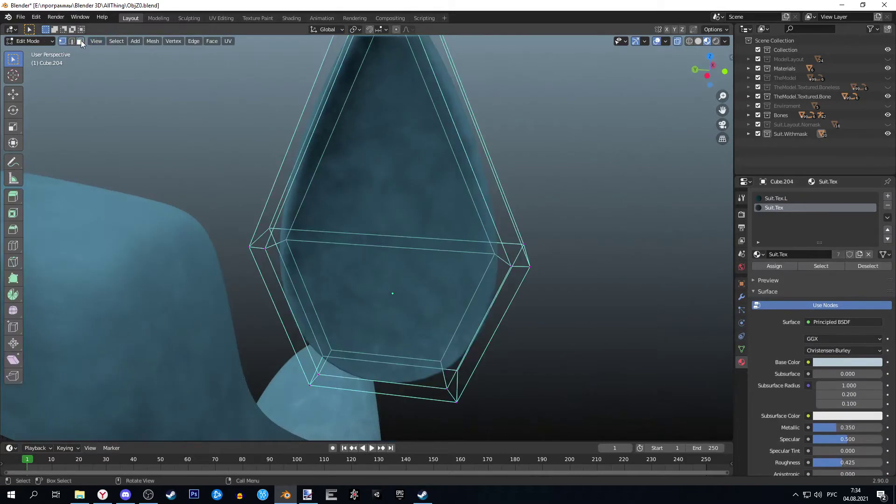
{"action": "left_click", "coordinate": [698, 41]}
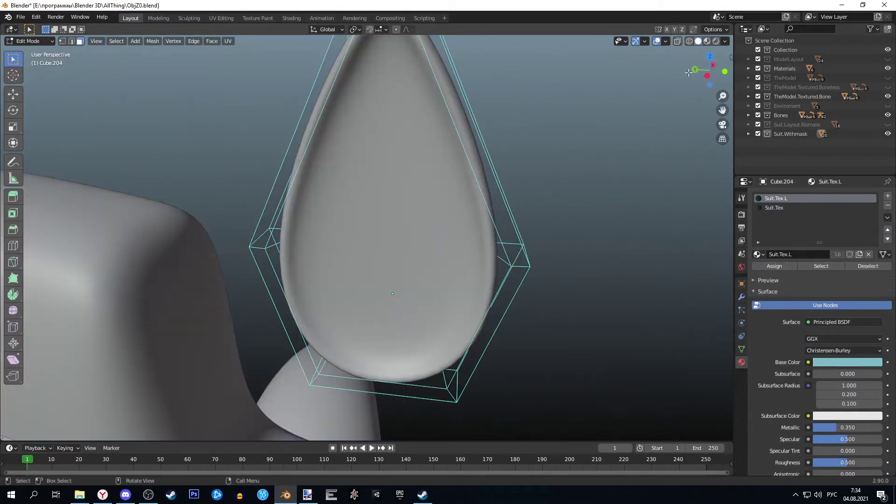
{"action": "middle_click_drag", "start_coordinate": [427, 190], "coordinate": [544, 147]}
{"action": "left_click", "coordinate": [698, 41]}
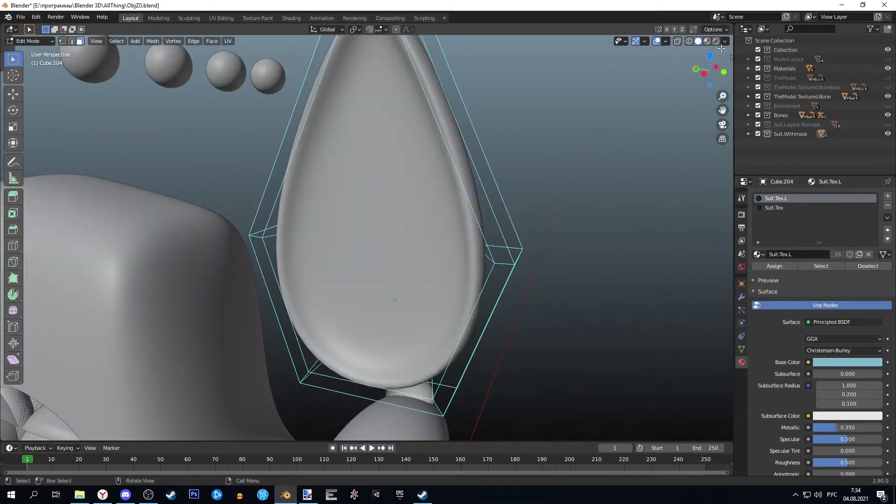
{"action": "left_click", "coordinate": [707, 41]}
{"action": "left_click", "coordinate": [786, 209]}
{"action": "middle_click_drag", "start_coordinate": [467, 210], "coordinate": [526, 209]}
{"action": "scroll", "coordinate": [467, 221], "scroll_direction": "up", "scroll_amount": 3}
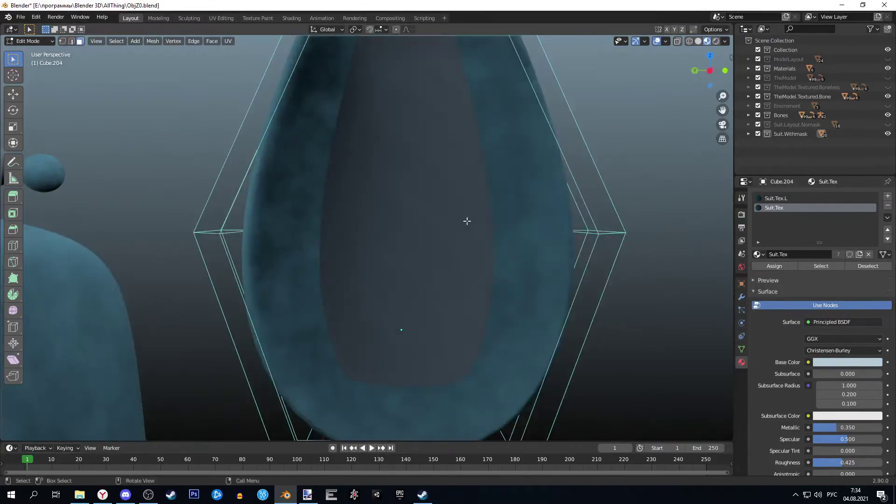
{"action": "scroll", "coordinate": [467, 221], "scroll_direction": "down", "scroll_amount": 4}
Step: Inspect the ear's cage and make Suit.Tex.L the active material slot
{"action": "middle_click_drag", "start_coordinate": [456, 232], "coordinate": [314, 210]}
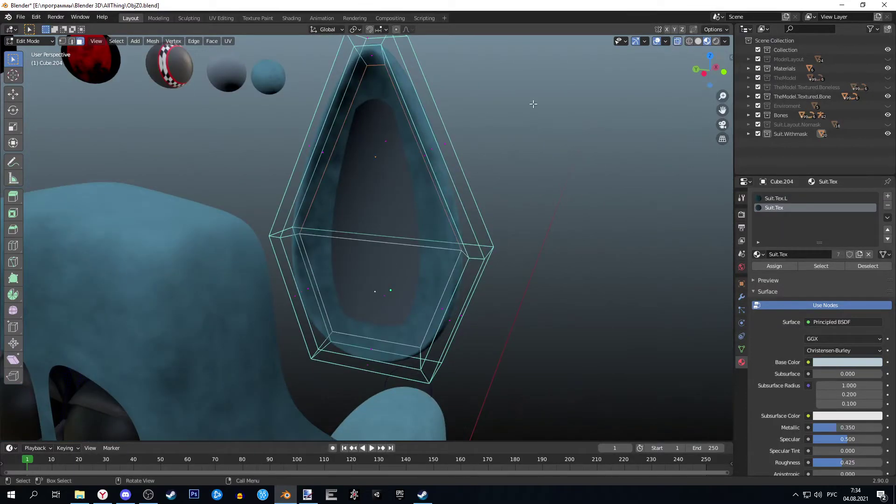
{"action": "scroll", "coordinate": [361, 281], "scroll_direction": "up", "scroll_amount": 2}
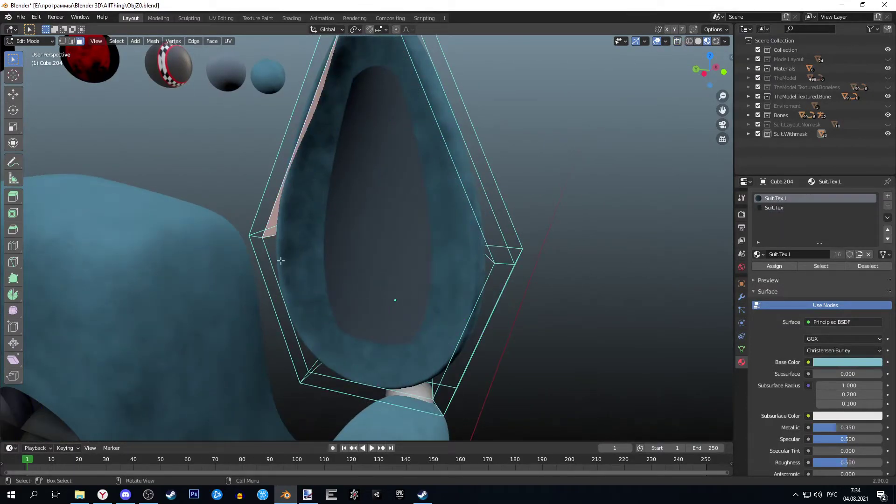
{"action": "mouse_move", "coordinate": [487, 263]}
{"action": "middle_mouse_down"}
{"action": "mouse_move", "coordinate": [467, 252]}
{"action": "mouse_move", "coordinate": [513, 257]}
{"action": "middle_mouse_up"}
{"action": "left_click", "coordinate": [774, 207]}
{"action": "middle_click_drag", "start_coordinate": [584, 248], "coordinate": [509, 216]}
{"action": "scroll", "coordinate": [509, 216], "scroll_direction": "up", "scroll_amount": 2}
{"action": "scroll", "coordinate": [509, 216], "scroll_direction": "down", "scroll_amount": 1}
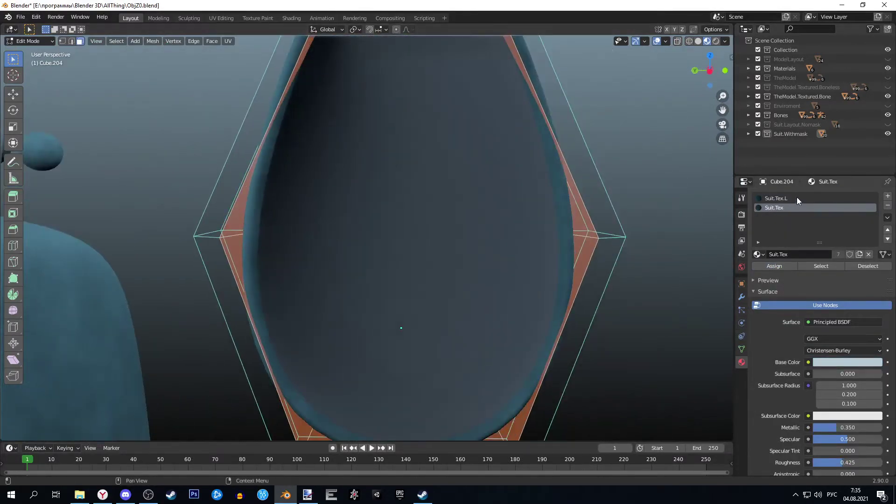
{"action": "left_click", "coordinate": [797, 198]}
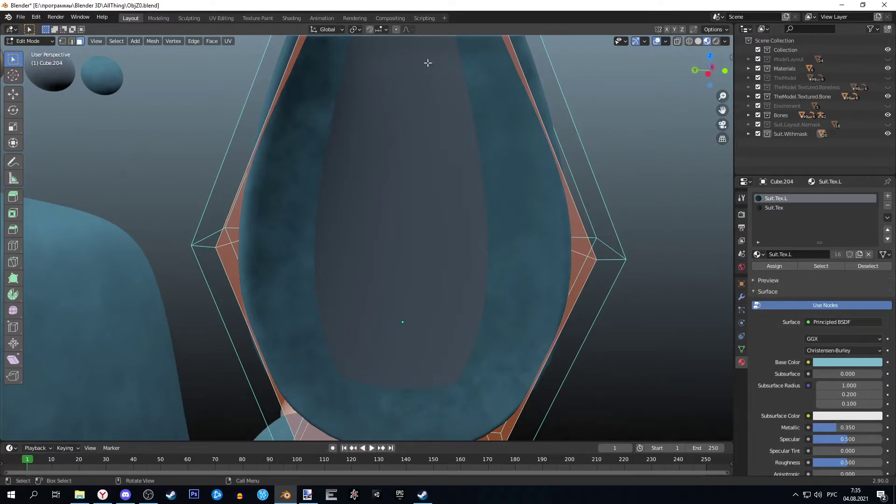
Step: Switch to vertex selection and scale the selected part up by about 1.06 from the left view
{"action": "key", "text": "1"}
{"action": "left_click", "coordinate": [168, 167]}
{"action": "mouse_move", "coordinate": [517, 143]}
{"action": "middle_mouse_down"}
{"action": "mouse_move", "coordinate": [281, 269]}
{"action": "mouse_move", "coordinate": [388, 70]}
{"action": "middle_mouse_up"}
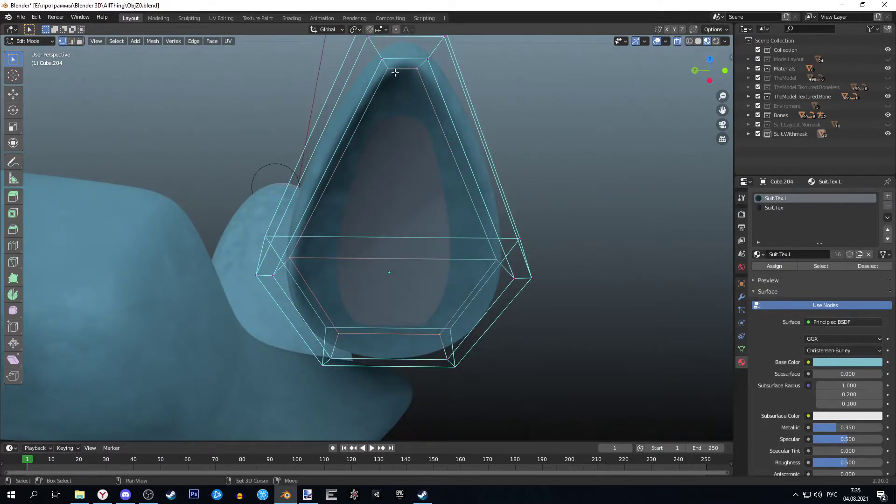
{"action": "left_click", "coordinate": [710, 80]}
{"action": "scroll", "coordinate": [438, 246], "scroll_direction": "up", "scroll_amount": 3}
{"action": "key", "text": "s"}
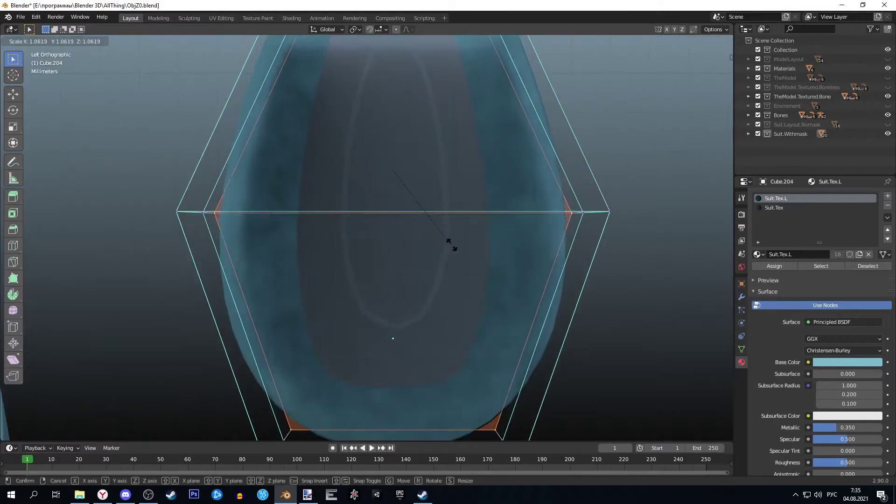
{"action": "left_click", "coordinate": [449, 244]}
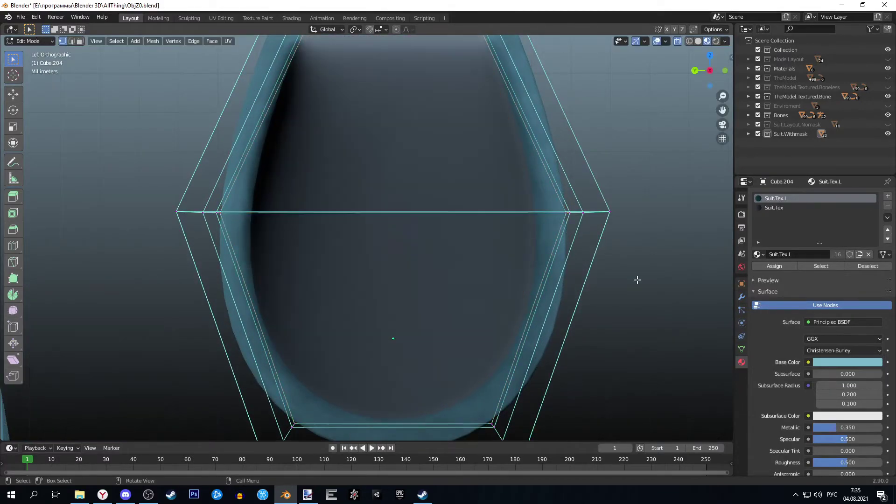
{"action": "middle_click_drag", "start_coordinate": [564, 273], "coordinate": [529, 297]}
{"action": "scroll", "coordinate": [528, 297], "scroll_direction": "down", "scroll_amount": 4}
Step: Box-select the vertices near the top of the cage in front view
{"action": "middle_click_drag", "start_coordinate": [398, 312], "coordinate": [386, 256]}
{"action": "key", "text": "KP_1"}
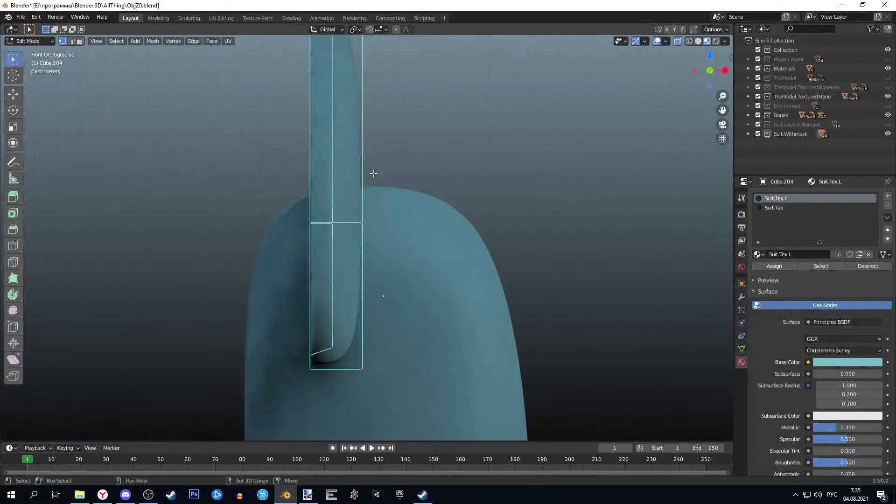
{"action": "left_click_drag", "start_coordinate": [372, 144], "coordinate": [384, 166]}
{"action": "left_click_drag", "start_coordinate": [382, 310], "coordinate": [382, 310]}
{"action": "scroll", "coordinate": [466, 296], "scroll_direction": "up", "scroll_amount": 4}
{"action": "middle_click_drag", "start_coordinate": [466, 296], "coordinate": [492, 274]}
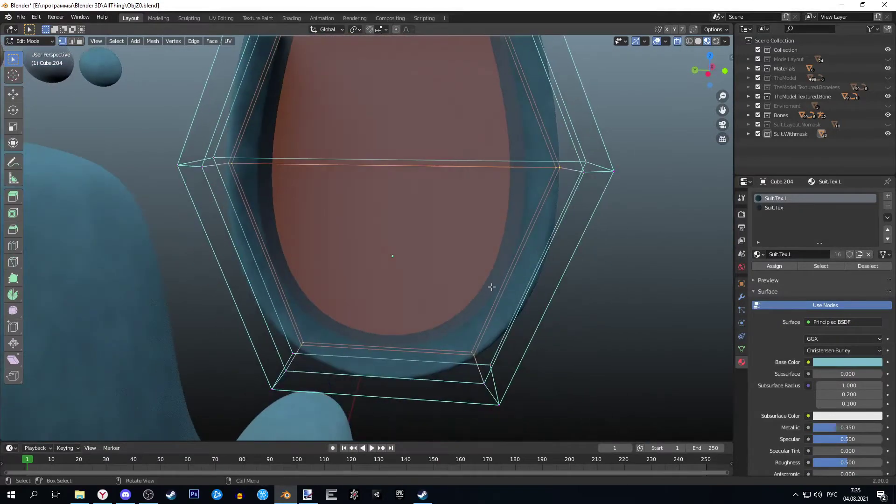
{"action": "key", "text": "KP_1"}
Step: Move the selected top vertices sideways along X
{"action": "key", "text": "g"}
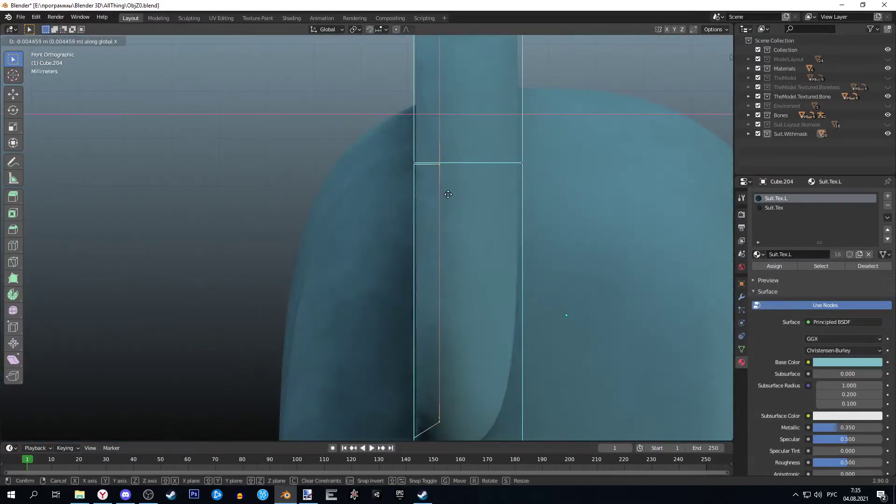
{"action": "left_click", "coordinate": [448, 195]}
{"action": "mouse_move", "coordinate": [448, 194]}
{"action": "middle_mouse_down"}
{"action": "mouse_move", "coordinate": [400, 226]}
{"action": "mouse_move", "coordinate": [504, 232]}
{"action": "mouse_move", "coordinate": [430, 262]}
{"action": "mouse_move", "coordinate": [436, 364]}
{"action": "middle_mouse_up"}
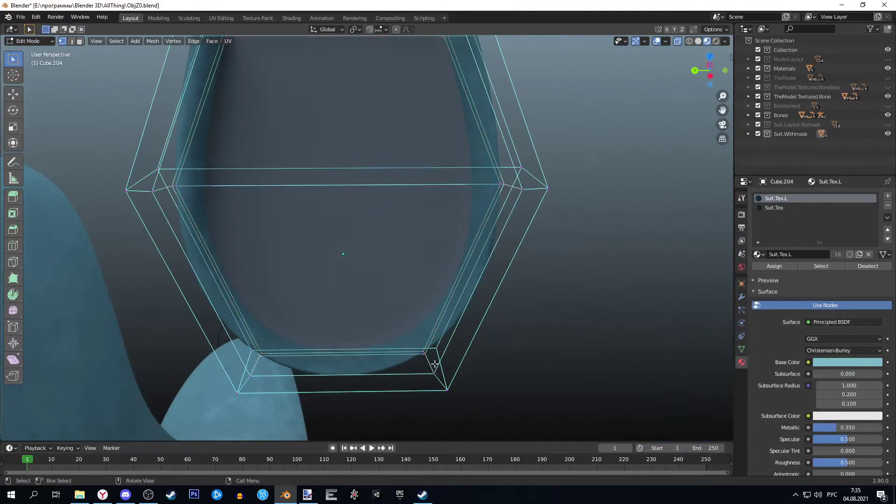
{"action": "middle_click_drag", "start_coordinate": [249, 375], "coordinate": [365, 75]}
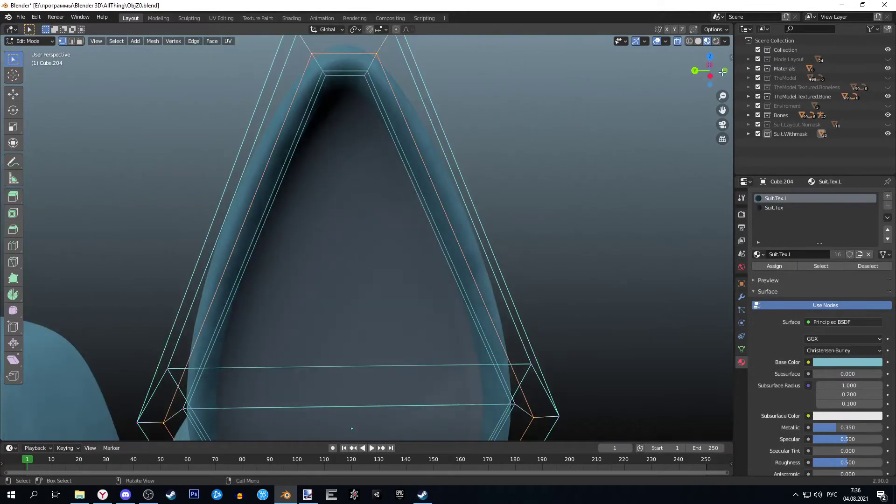
{"action": "left_click_drag", "start_coordinate": [723, 71], "coordinate": [538, 299]}
Step: Shrink the inner faces to 0.961, inset them, and select the ear in Object Mode
{"action": "key", "text": "s"}
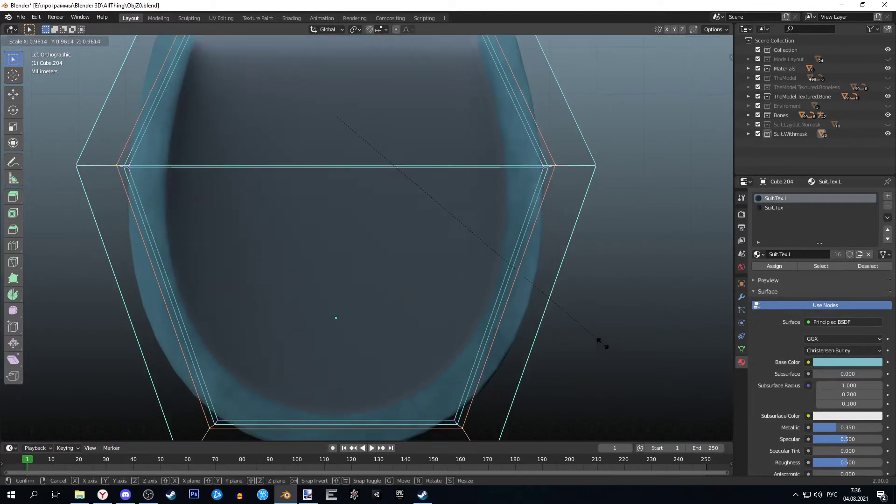
{"action": "left_click", "coordinate": [602, 344]}
{"action": "key", "text": "i"}
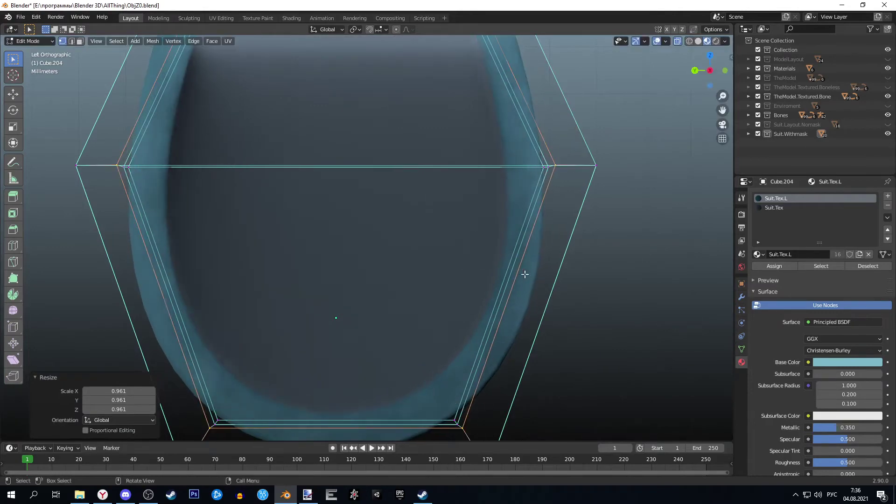
{"action": "mouse_move", "coordinate": [525, 275]}
{"action": "middle_mouse_down"}
{"action": "mouse_move", "coordinate": [542, 254]}
{"action": "mouse_move", "coordinate": [472, 247]}
{"action": "mouse_move", "coordinate": [511, 256]}
{"action": "mouse_move", "coordinate": [390, 270]}
{"action": "mouse_move", "coordinate": [420, 259]}
{"action": "middle_mouse_up"}
{"action": "key", "text": "Tab"}
{"action": "left_click", "coordinate": [741, 296]}
{"action": "mouse_move", "coordinate": [501, 271]}
{"action": "middle_mouse_down"}
{"action": "mouse_move", "coordinate": [412, 276]}
{"action": "mouse_move", "coordinate": [438, 241]}
{"action": "mouse_move", "coordinate": [447, 280]}
{"action": "middle_mouse_up"}
{"action": "left_click", "coordinate": [438, 241]}
{"action": "scroll", "coordinate": [491, 296], "scroll_direction": "up", "scroll_amount": 8}
{"action": "scroll", "coordinate": [453, 271], "scroll_direction": "down", "scroll_amount": 3}
Step: Add a new cube beside the ear in left view and shrink it to 0.027
{"action": "scroll", "coordinate": [466, 238], "scroll_direction": "down", "scroll_amount": 3}
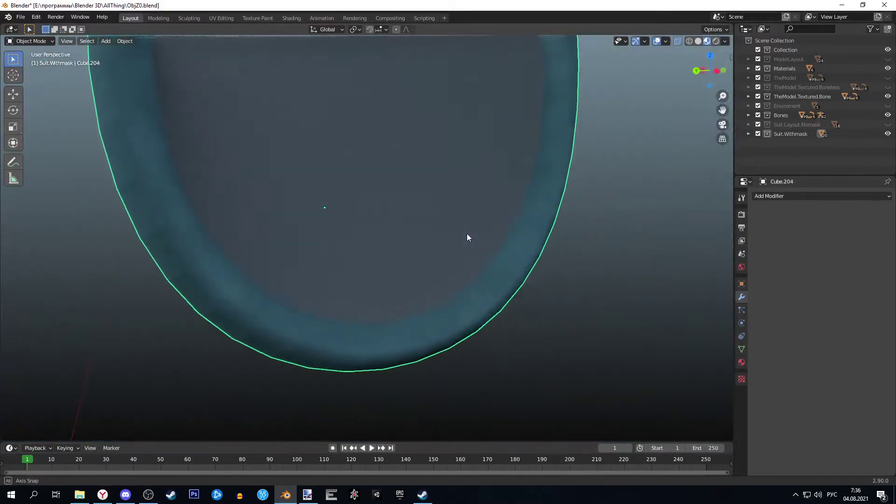
{"action": "middle_click_drag", "start_coordinate": [468, 238], "coordinate": [392, 274]}
{"action": "scroll", "coordinate": [401, 261], "scroll_direction": "down", "scroll_amount": 4}
{"action": "key", "text": "ctrl+KP_3"}
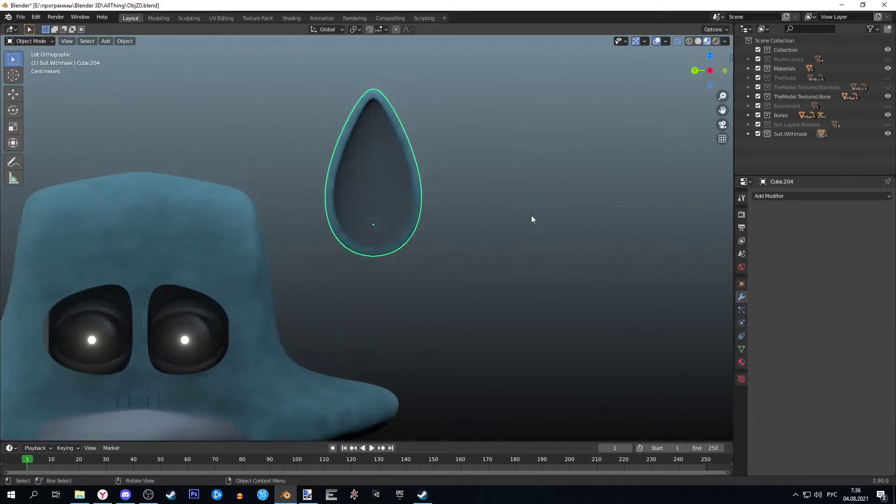
{"action": "key", "text": "shift+a"}
{"action": "left_click", "coordinate": [501, 230]}
{"action": "key", "text": "g"}
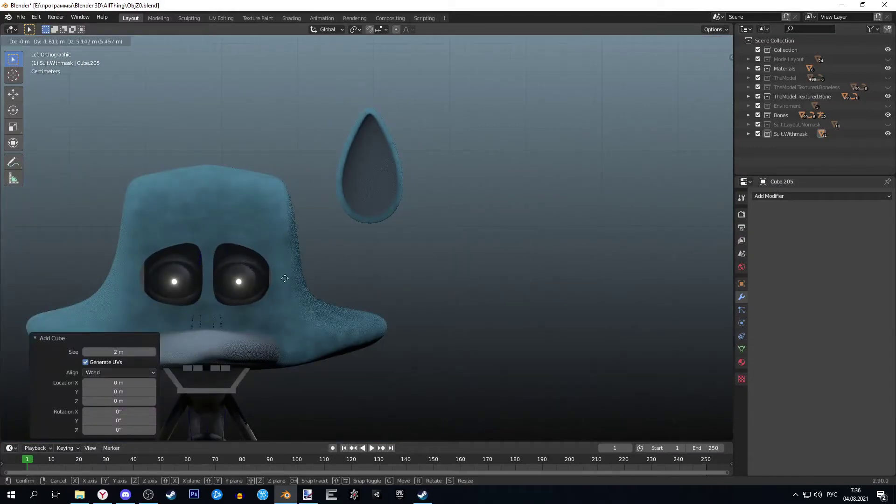
{"action": "left_click", "coordinate": [285, 278]}
{"action": "key", "text": "s"}
{"action": "left_click", "coordinate": [541, 398]}
Step: Flatten the small cube vertically and place it under the ear along X
{"action": "scroll", "coordinate": [373, 247], "scroll_direction": "up", "scroll_amount": 3}
{"action": "scroll", "coordinate": [394, 271], "scroll_direction": "up", "scroll_amount": 3}
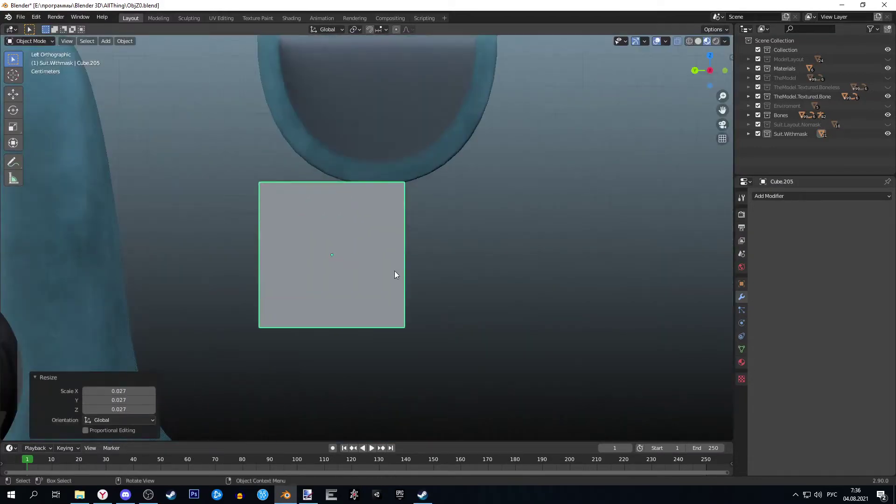
{"action": "key", "text": "g"}
{"action": "left_click", "coordinate": [433, 261]}
{"action": "key", "text": "s"}
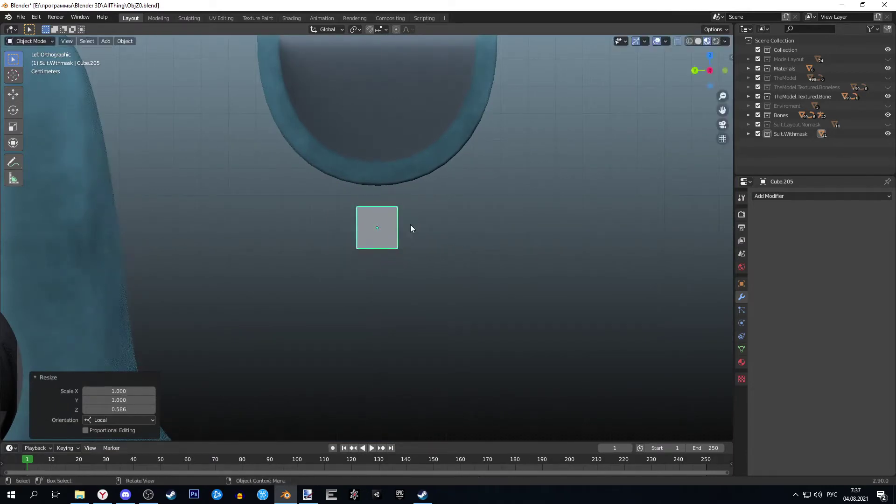
{"action": "left_click", "coordinate": [723, 70]}
{"action": "key", "text": "g"}
{"action": "key", "text": "x"}
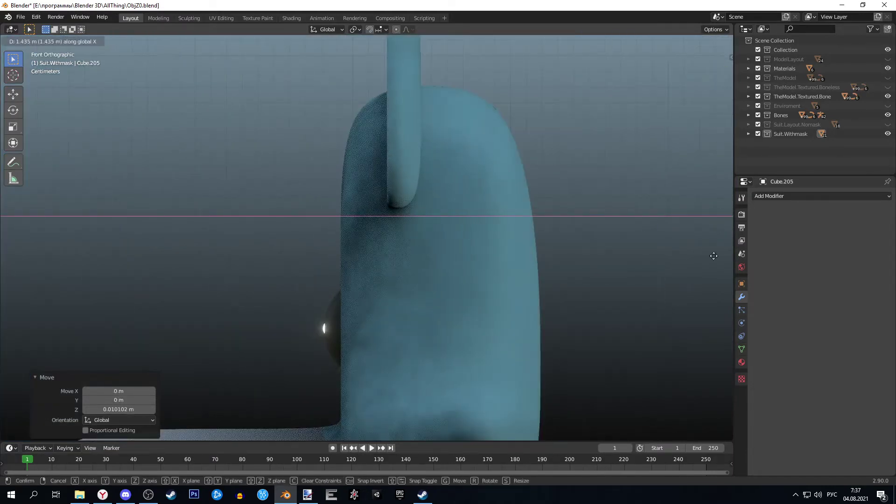
{"action": "left_click", "coordinate": [410, 241]}
Step: Narrow the connector cube along X and settle it at its final height below the ear
{"action": "scroll", "coordinate": [413, 241], "scroll_direction": "up", "scroll_amount": 5}
{"action": "key", "text": "s"}
{"action": "key", "text": "x"}
{"action": "left_click", "coordinate": [340, 229]}
{"action": "key", "text": "g"}
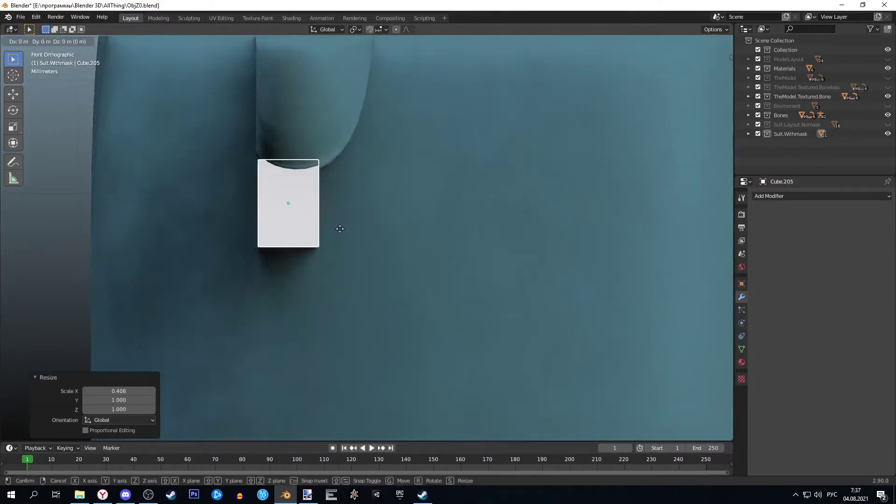
{"action": "left_click", "coordinate": [354, 218]}
{"action": "mouse_move", "coordinate": [359, 219]}
{"action": "middle_mouse_down"}
{"action": "mouse_move", "coordinate": [387, 227]}
{"action": "mouse_move", "coordinate": [340, 192]}
{"action": "middle_mouse_up"}
{"action": "key", "text": "KP_1"}
{"action": "key", "text": "g"}
{"action": "mouse_move", "coordinate": [392, 184]}
{"action": "middle_mouse_down", "text": "shift"}
{"action": "mouse_move", "coordinate": [405, 176]}
{"action": "mouse_move", "coordinate": [466, 213]}
{"action": "mouse_move", "coordinate": [392, 204]}
{"action": "mouse_move", "coordinate": [402, 222]}
{"action": "middle_mouse_up", "text": "shift"}
{"action": "left_click", "coordinate": [417, 189]}
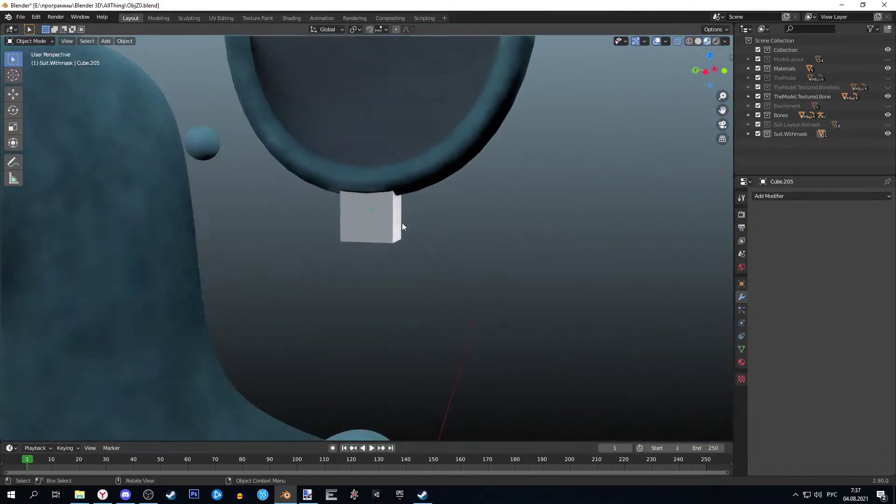
Step: Apply all transforms to the connector cube and briefly assign it the MetalB material
{"action": "key", "text": "ctrl+a"}
{"action": "left_click", "coordinate": [488, 289]}
{"action": "left_click", "coordinate": [742, 362]}
{"action": "left_click", "coordinate": [758, 235]}
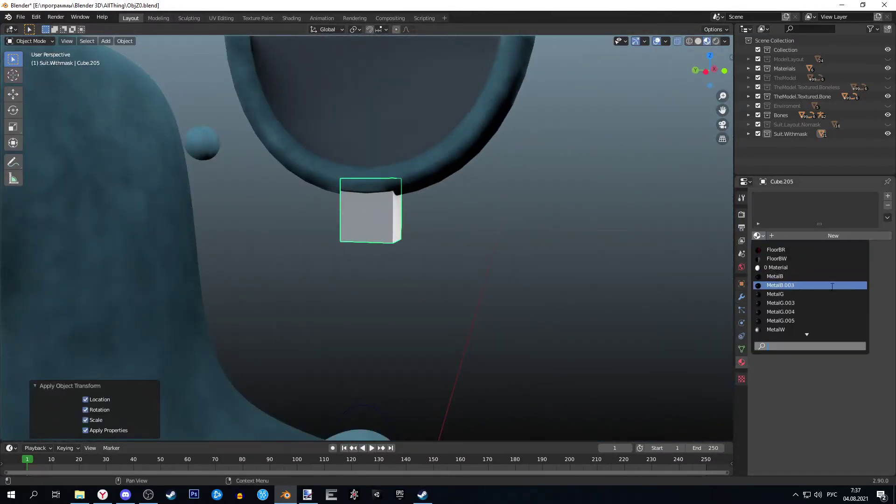
{"action": "left_click", "coordinate": [802, 277]}
{"action": "mouse_move", "coordinate": [467, 234]}
{"action": "middle_mouse_down"}
{"action": "mouse_move", "coordinate": [425, 248]}
{"action": "mouse_move", "coordinate": [405, 234]}
{"action": "mouse_move", "coordinate": [391, 243]}
{"action": "middle_mouse_up"}
{"action": "left_click", "coordinate": [758, 236]}
{"action": "left_click", "coordinate": [794, 294]}
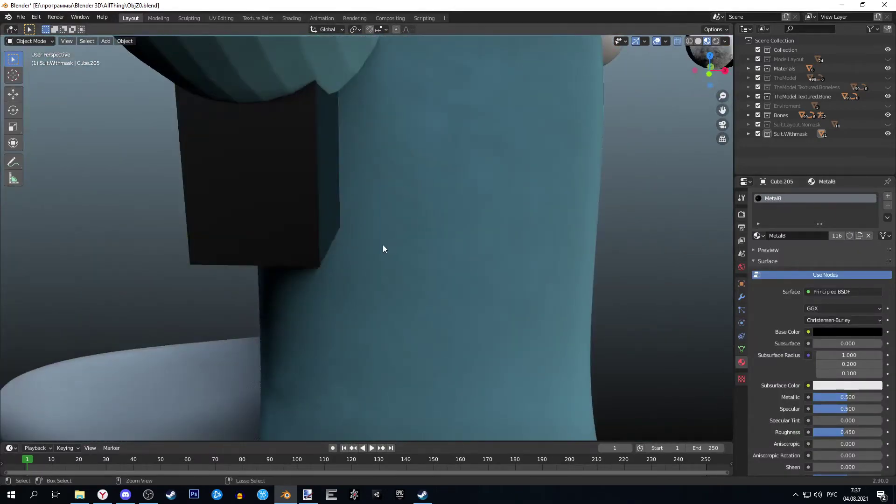
Step: Replace the connector's MetalB material with MetalG
{"action": "key", "text": "ctrl+z"}
{"action": "key", "text": "ctrl+z"}
{"action": "left_click", "coordinate": [757, 235]}
{"action": "left_click", "coordinate": [784, 284]}
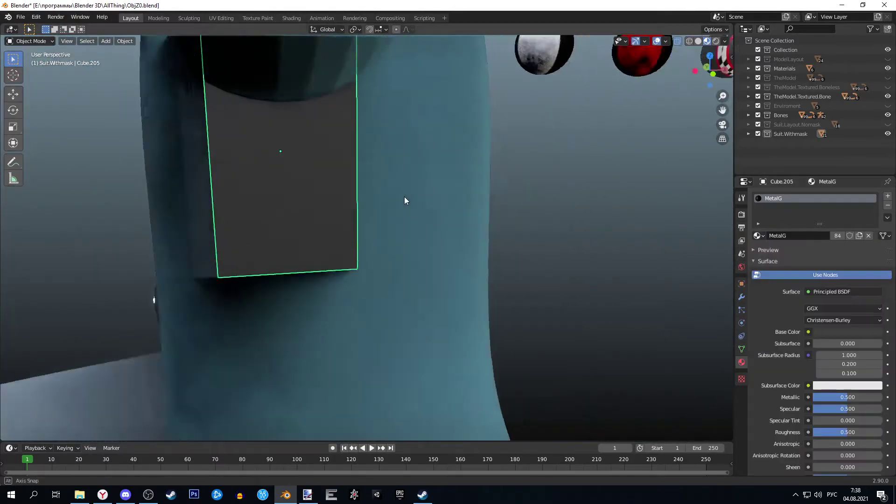
{"action": "mouse_move", "coordinate": [405, 197]}
{"action": "middle_mouse_down"}
{"action": "mouse_move", "coordinate": [529, 204]}
{"action": "mouse_move", "coordinate": [428, 231]}
{"action": "mouse_move", "coordinate": [422, 259]}
{"action": "middle_mouse_up"}
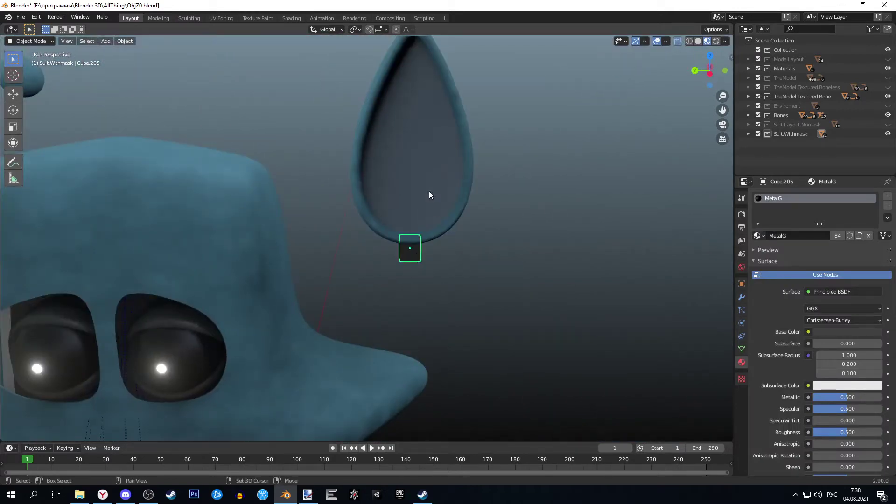
{"action": "left_click", "coordinate": [456, 144]}
Step: Set the ear hoop's origin to geometry, then move and tilt it in side view
{"action": "right_click", "coordinate": [470, 201]}
{"action": "left_click", "coordinate": [534, 231]}
{"action": "key", "text": "ctrl+KP_3"}
{"action": "key", "text": "g"}
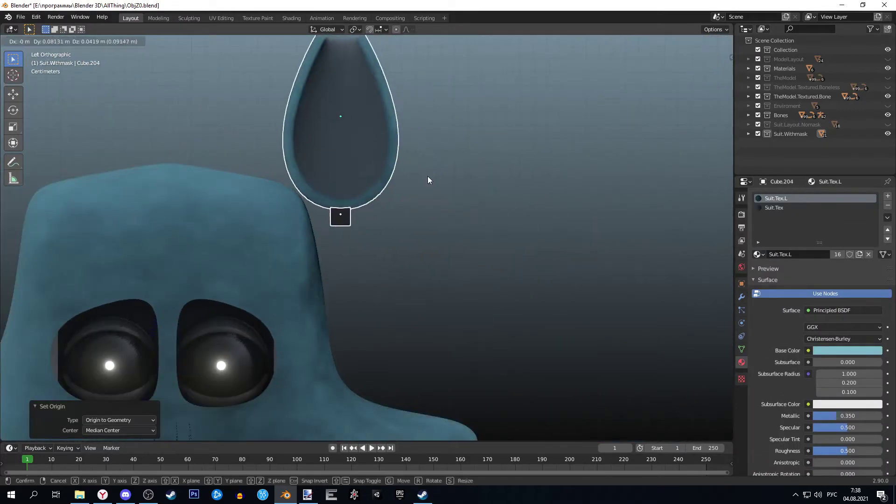
{"action": "left_click", "coordinate": [392, 165]}
{"action": "key", "text": "r"}
{"action": "left_click", "coordinate": [394, 224]}
{"action": "key", "text": "g"}
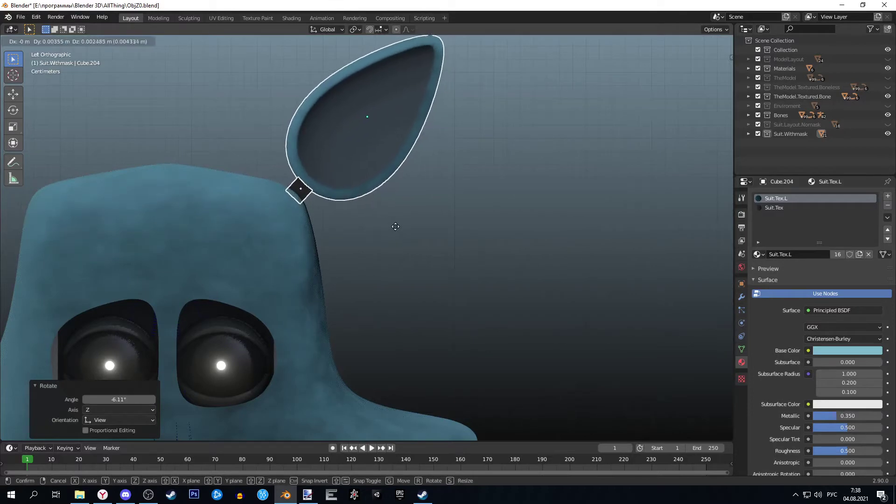
{"action": "left_click", "coordinate": [395, 226]}
Step: Shift the ear along X in top view and seat it on the head's top edge
{"action": "mouse_move", "coordinate": [396, 226]}
{"action": "middle_mouse_down"}
{"action": "mouse_move", "coordinate": [430, 250]}
{"action": "mouse_move", "coordinate": [467, 210]}
{"action": "middle_mouse_up"}
{"action": "key", "text": "KP_7"}
{"action": "key", "text": "g"}
{"action": "key", "text": "x"}
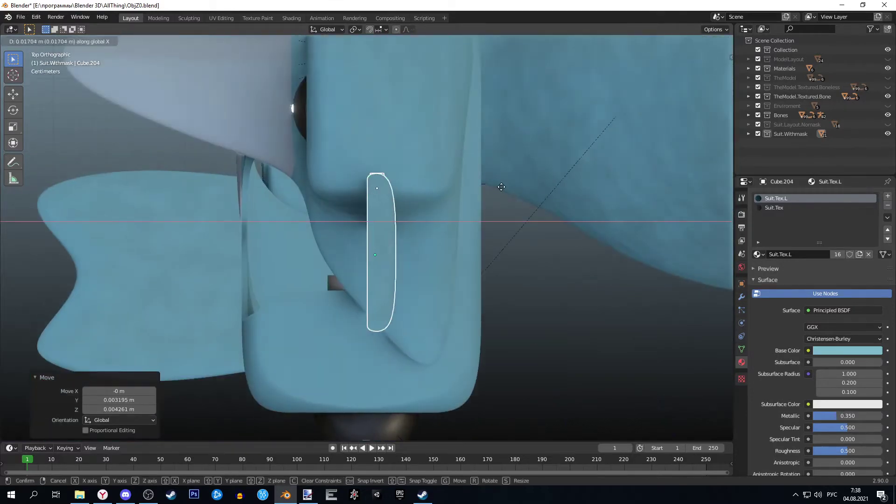
{"action": "left_click", "coordinate": [502, 187]}
{"action": "key", "text": "ctrl+KP_3"}
{"action": "scroll", "coordinate": [487, 154], "scroll_direction": "up", "scroll_amount": 1}
{"action": "scroll", "coordinate": [471, 132], "scroll_direction": "down", "scroll_amount": 5}
{"action": "scroll", "coordinate": [470, 188], "scroll_direction": "up", "scroll_amount": 5}
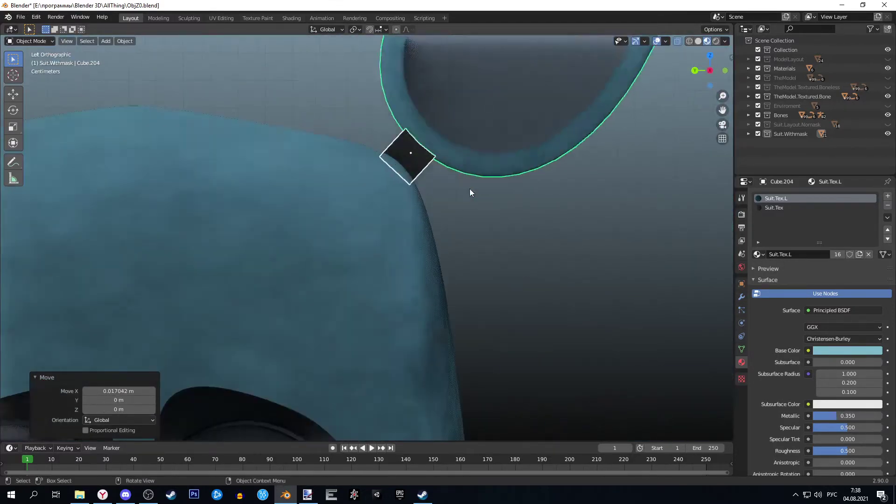
{"action": "key", "text": "g"}
{"action": "left_click", "coordinate": [455, 180]}
{"action": "scroll", "coordinate": [465, 164], "scroll_direction": "down", "scroll_amount": 5}
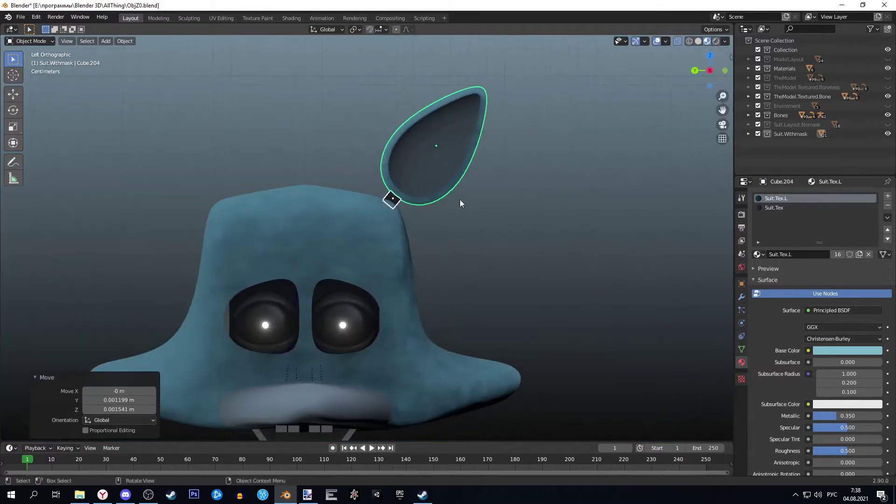
Step: Duplicate the ear and connector along Y onto the opposite side, trying a 180° Z turn
{"action": "key", "text": "shift+d"}
{"action": "key", "text": "Escape"}
{"action": "key", "text": "g"}
{"action": "key", "text": "y"}
{"action": "left_click", "coordinate": [222, 208]}
{"action": "key", "text": "r"}
{"action": "key", "text": "z"}
{"action": "key", "text": "1"}
{"action": "key", "text": "8"}
{"action": "key", "text": "0"}
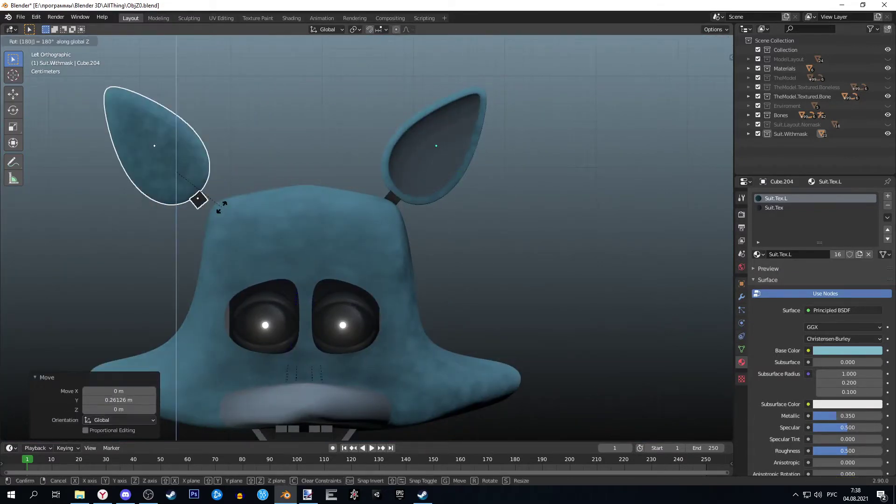
{"action": "key", "text": "BackSpace"}
{"action": "key", "text": "BackSpace"}
{"action": "key", "text": "BackSpace"}
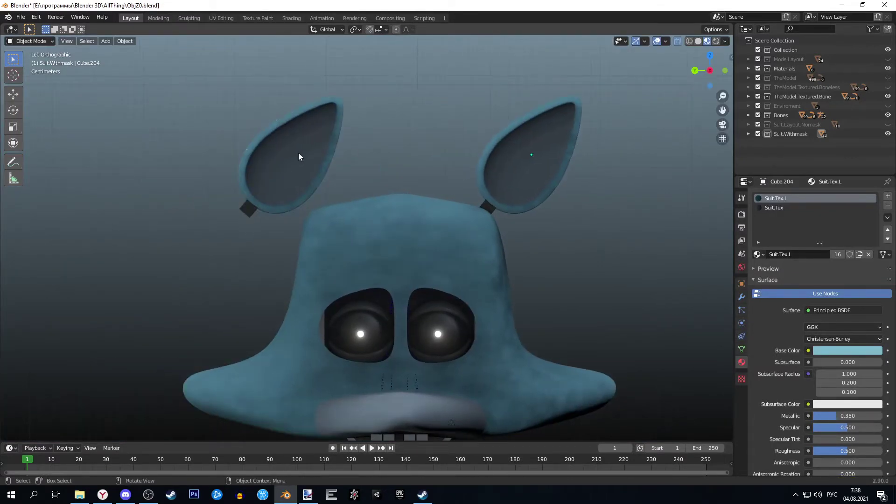
{"action": "left_click", "coordinate": [757, 254]}
Step: Assign the Suit.Tex material to the copied ear's material slot
{"action": "left_click", "coordinate": [786, 211]}
{"action": "left_click", "coordinate": [757, 254]}
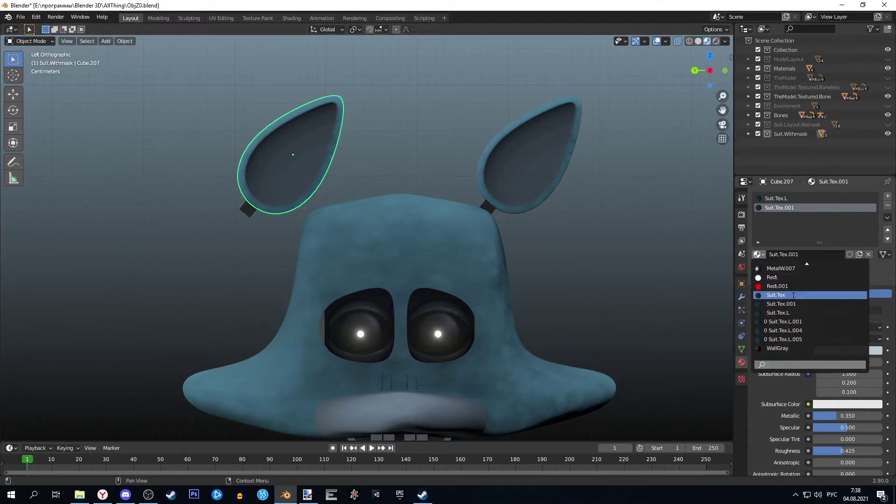
{"action": "left_click", "coordinate": [799, 294]}
{"action": "left_click", "coordinate": [245, 210], "text": "shift"}
{"action": "scroll", "coordinate": [308, 210], "scroll_direction": "up", "scroll_amount": 2}
Step: Check the right ear's X rotation value in Object Properties
{"action": "left_click", "coordinate": [588, 220]}
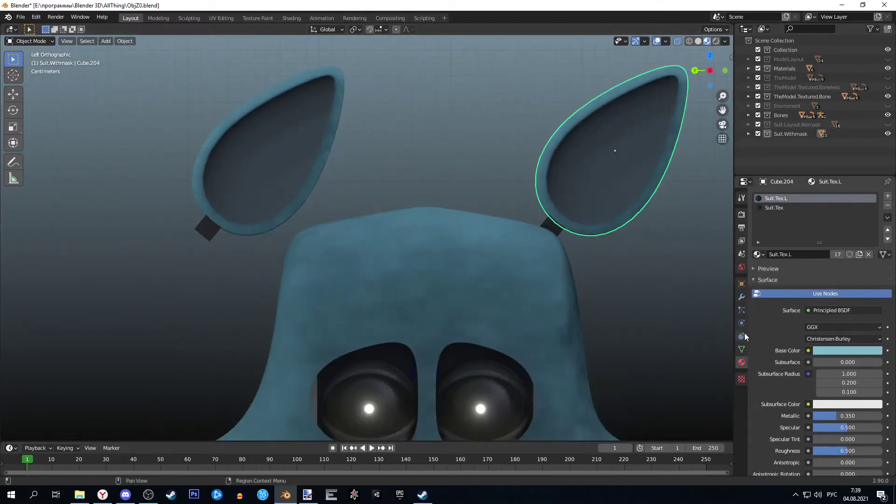
{"action": "left_click", "coordinate": [742, 284]}
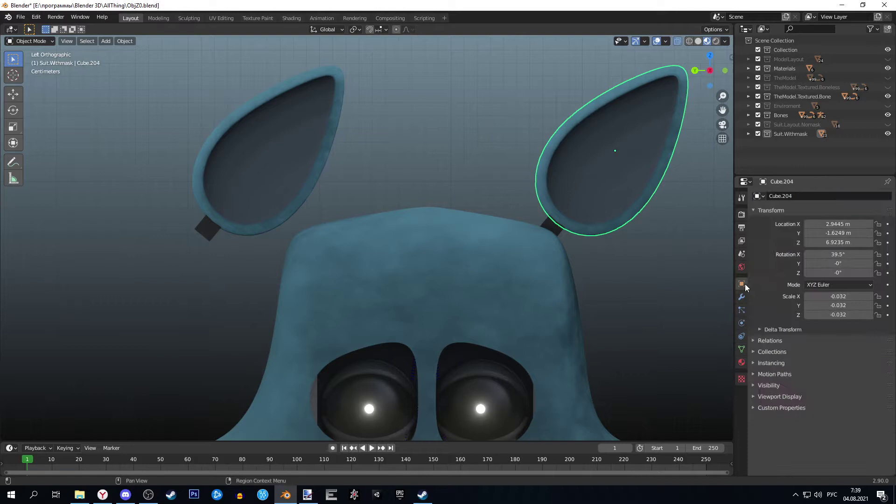
{"action": "left_click", "coordinate": [826, 254]}
{"action": "key", "text": "BackSpace"}
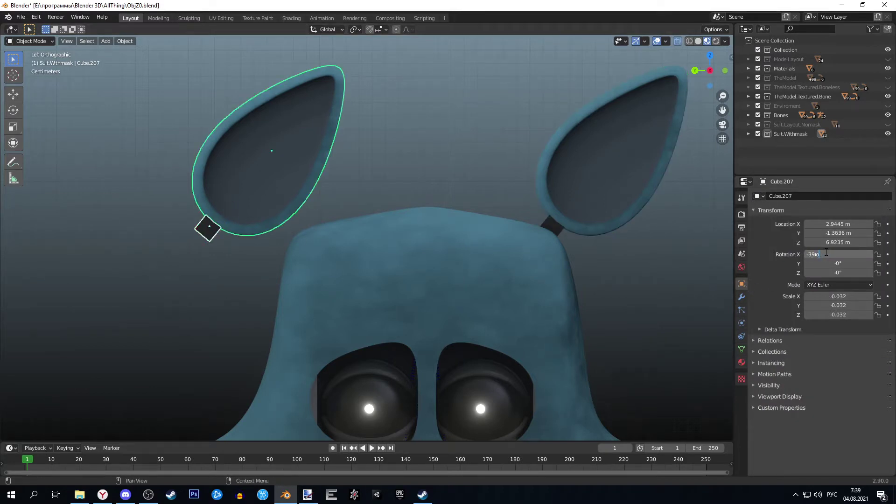
{"action": "key", "text": "Return"}
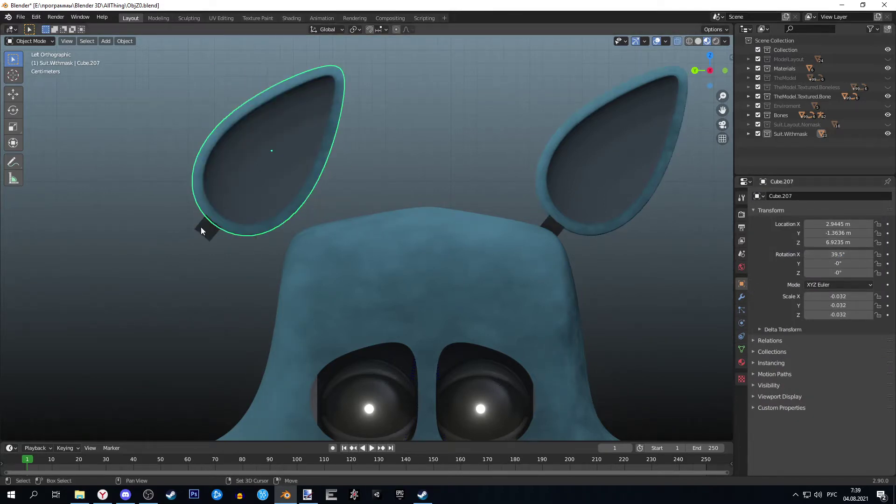
Step: Rotate the left ear and its connector to lean outward at -39.5°
{"action": "left_click", "coordinate": [201, 231], "text": "shift"}
{"action": "key", "text": "r"}
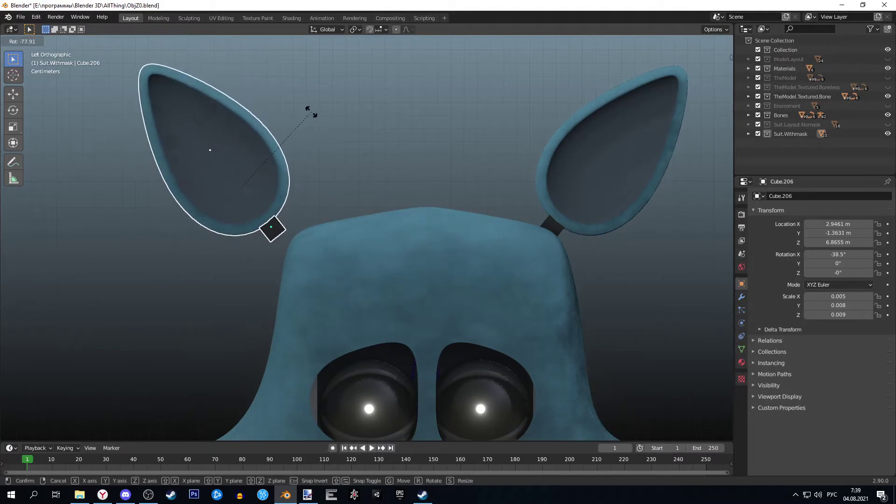
{"action": "left_click", "coordinate": [310, 110]}
{"action": "scroll", "coordinate": [398, 160], "scroll_direction": "up", "scroll_amount": 3}
{"action": "scroll", "coordinate": [468, 150], "scroll_direction": "down", "scroll_amount": 2}
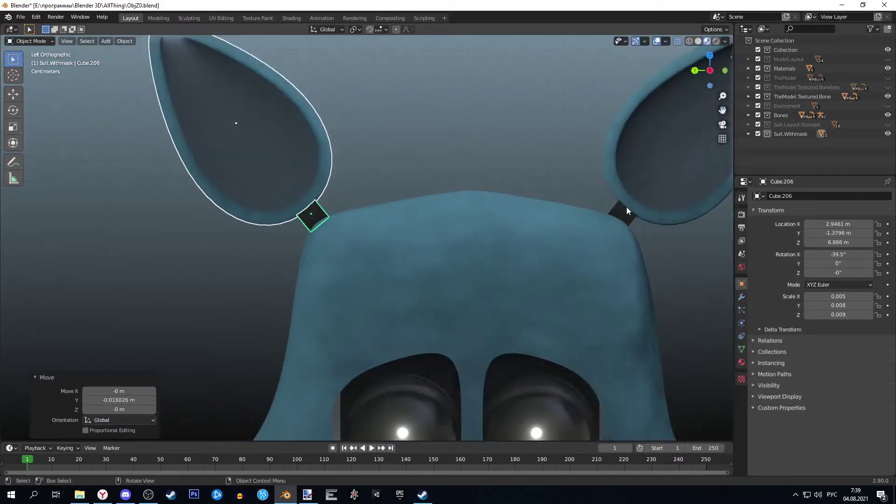
Step: Reseat the left ear and connector on the head's top corner using X-ray view
{"action": "left_click", "coordinate": [613, 215]}
{"action": "key", "text": "z"}
{"action": "scroll", "coordinate": [662, 231], "scroll_direction": "up", "scroll_amount": 1}
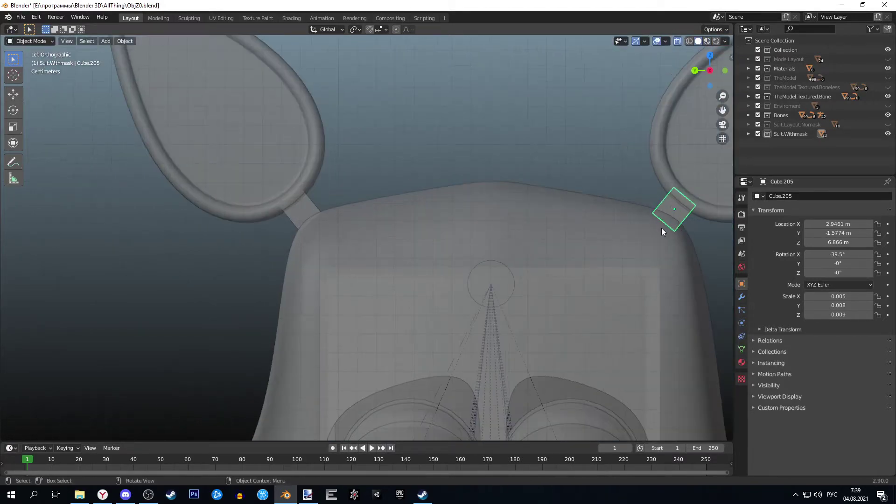
{"action": "left_click", "coordinate": [305, 211]}
{"action": "key", "text": "shift+d"}
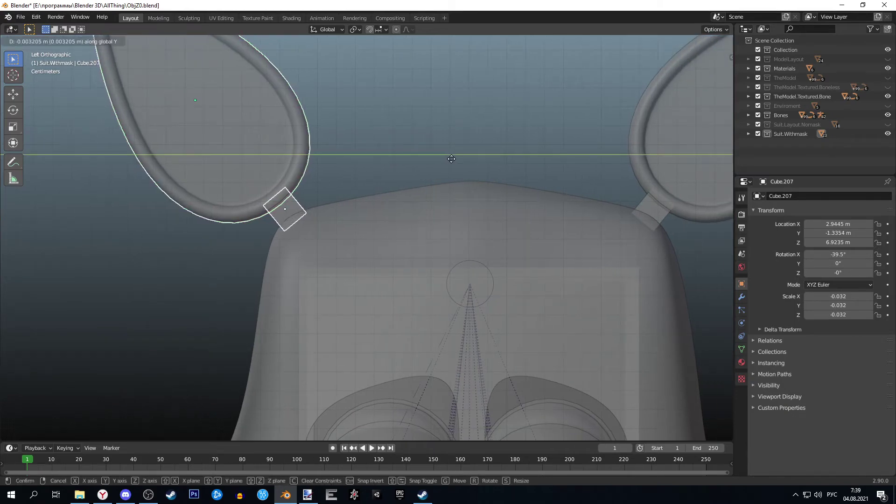
{"action": "left_click", "coordinate": [451, 159]}
{"action": "key", "text": "z"}
{"action": "middle_click_drag", "start_coordinate": [491, 172], "coordinate": [467, 219]}
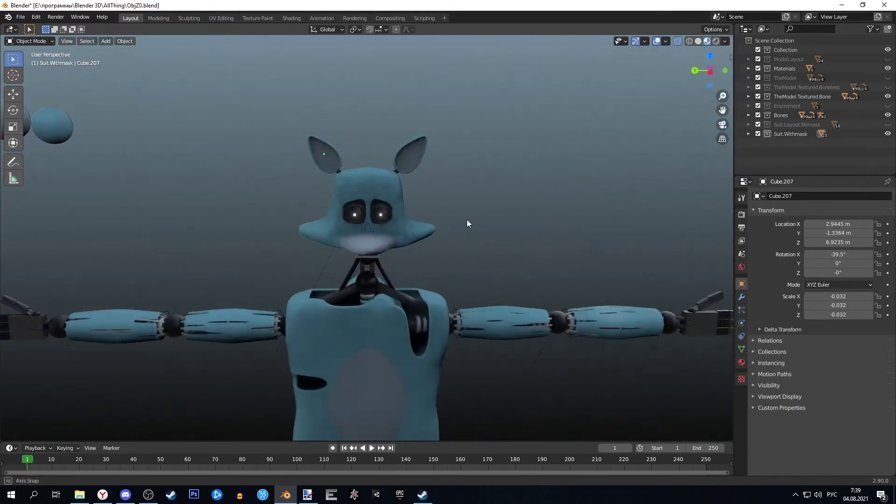
Step: Scale the right ear and connector up about 1.26 in side view and reposition them
{"action": "scroll", "coordinate": [467, 223], "scroll_direction": "up", "scroll_amount": 4}
{"action": "scroll", "coordinate": [428, 222], "scroll_direction": "up", "scroll_amount": 1}
{"action": "left_click", "coordinate": [423, 175]}
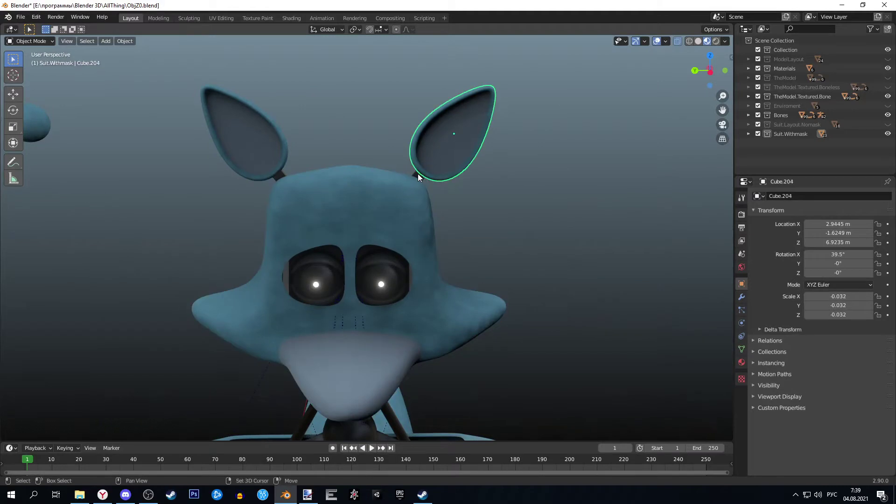
{"action": "left_click", "coordinate": [418, 176]}
{"action": "key", "text": "ctrl+KP_3"}
{"action": "key", "text": "s"}
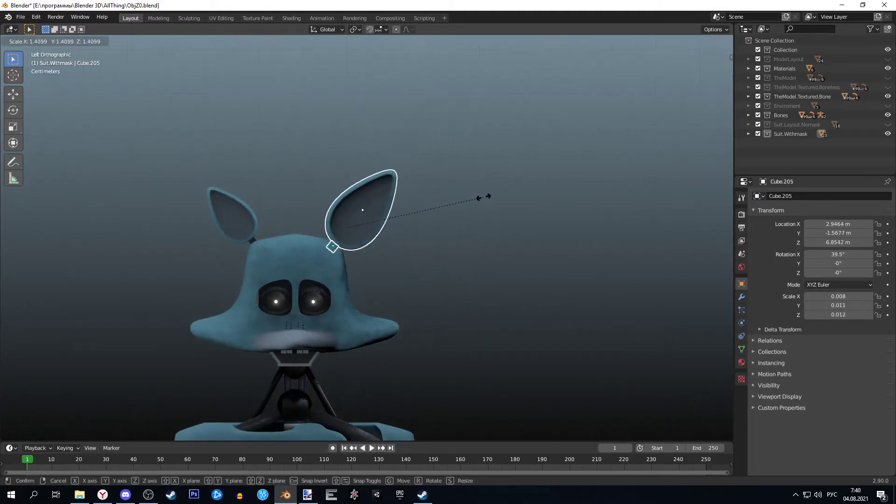
{"action": "left_click", "coordinate": [468, 200]}
{"action": "scroll", "coordinate": [362, 245], "scroll_direction": "up", "scroll_amount": 5}
{"action": "key", "text": "g"}
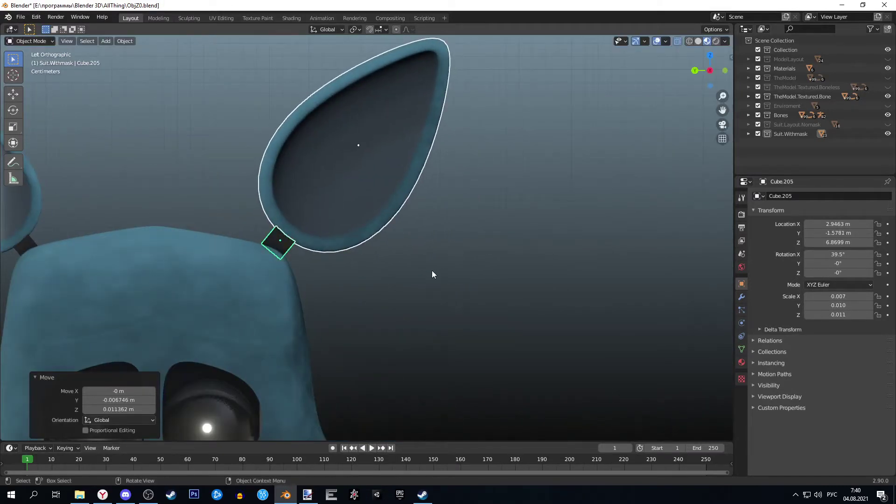
{"action": "scroll", "coordinate": [283, 241], "scroll_direction": "down", "scroll_amount": 3}
Step: Enlarge and reposition the left ear to match the right one
{"action": "left_click", "coordinate": [283, 239]}
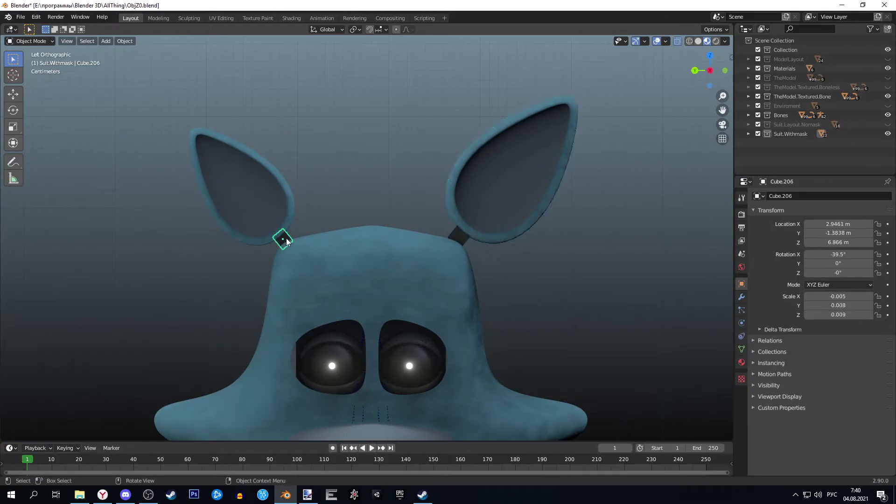
{"action": "left_click", "coordinate": [373, 213]}
{"action": "scroll", "coordinate": [377, 214], "scroll_direction": "up", "scroll_amount": 2}
{"action": "key", "text": "g"}
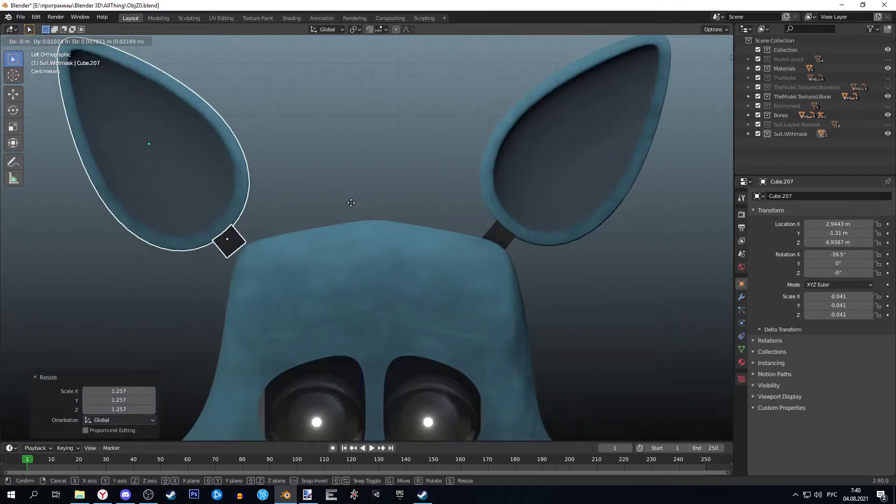
{"action": "scroll", "coordinate": [490, 236], "scroll_direction": "up", "scroll_amount": 3}
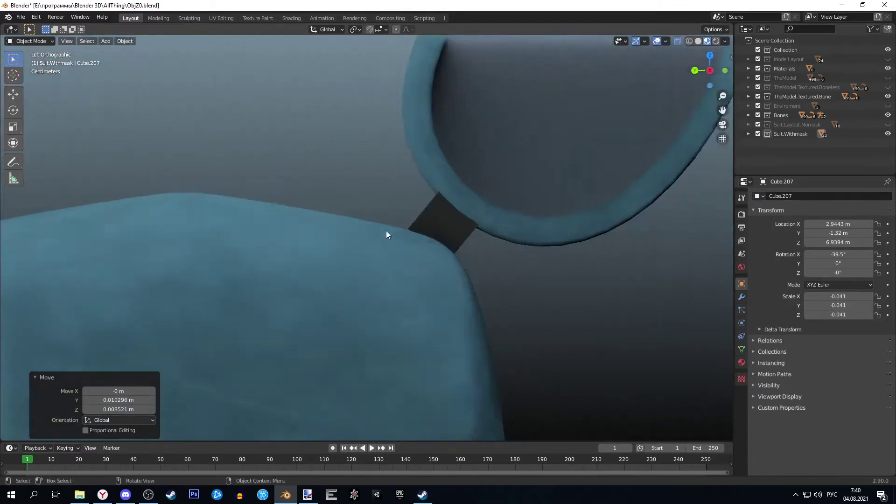
{"action": "left_click", "coordinate": [443, 225]}
{"action": "left_click", "coordinate": [502, 182]}
{"action": "scroll", "coordinate": [452, 222], "scroll_direction": "down", "scroll_amount": 3}
Step: Raise the left connector vertically snug against the head and orbit to inspect both ears
{"action": "left_click", "coordinate": [317, 234]}
{"action": "scroll", "coordinate": [315, 200], "scroll_direction": "up", "scroll_amount": 3}
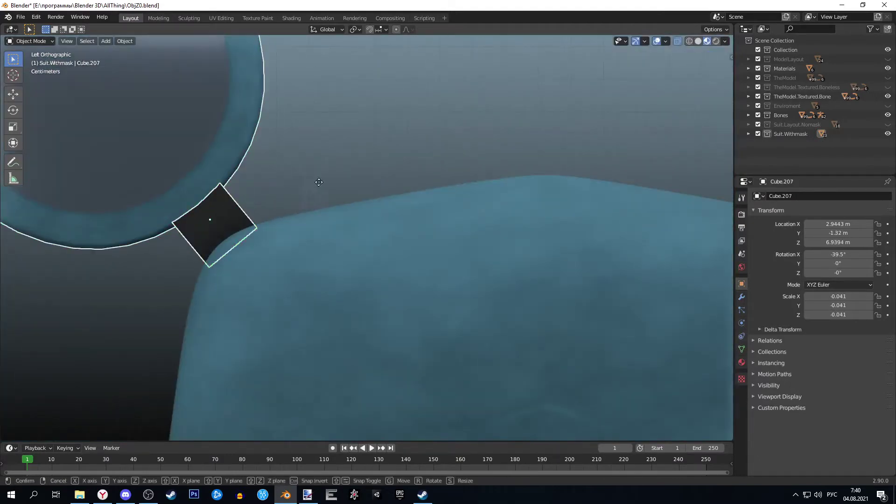
{"action": "key", "text": "g"}
{"action": "key", "text": "z"}
{"action": "left_click", "coordinate": [318, 189]}
{"action": "scroll", "coordinate": [318, 188], "scroll_direction": "down", "scroll_amount": 5}
{"action": "mouse_move", "coordinate": [427, 197]}
{"action": "middle_mouse_down"}
{"action": "mouse_move", "coordinate": [481, 199]}
{"action": "mouse_move", "coordinate": [405, 284]}
{"action": "mouse_move", "coordinate": [516, 231]}
{"action": "mouse_move", "coordinate": [466, 254]}
{"action": "mouse_move", "coordinate": [422, 200]}
{"action": "mouse_move", "coordinate": [338, 243]}
{"action": "mouse_move", "coordinate": [374, 225]}
{"action": "mouse_move", "coordinate": [427, 264]}
{"action": "mouse_move", "coordinate": [474, 217]}
{"action": "middle_mouse_up"}
{"action": "scroll", "coordinate": [426, 265], "scroll_direction": "up", "scroll_amount": 3}
{"action": "scroll", "coordinate": [475, 217], "scroll_direction": "down", "scroll_amount": 5}
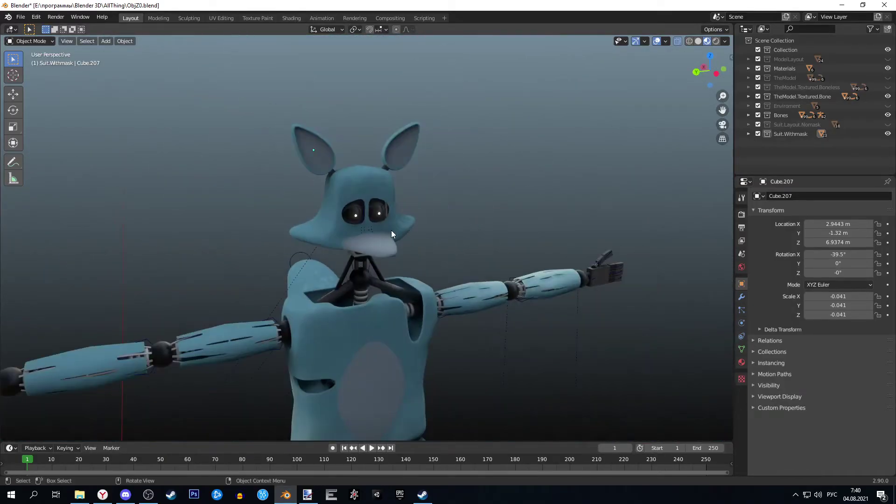
{"action": "scroll", "coordinate": [470, 201], "scroll_direction": "up", "scroll_amount": 4}
{"action": "scroll", "coordinate": [406, 201], "scroll_direction": "up", "scroll_amount": 3}
Step: Delete both eye glow objects
{"action": "scroll", "coordinate": [487, 217], "scroll_direction": "up", "scroll_amount": 3}
{"action": "left_click", "coordinate": [486, 216]}
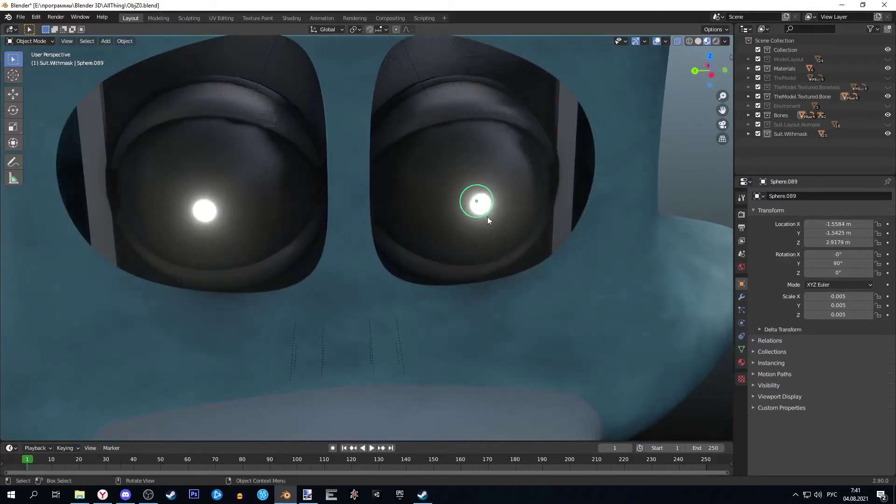
{"action": "left_click", "coordinate": [220, 196], "text": "shift"}
{"action": "key", "text": "Delete"}
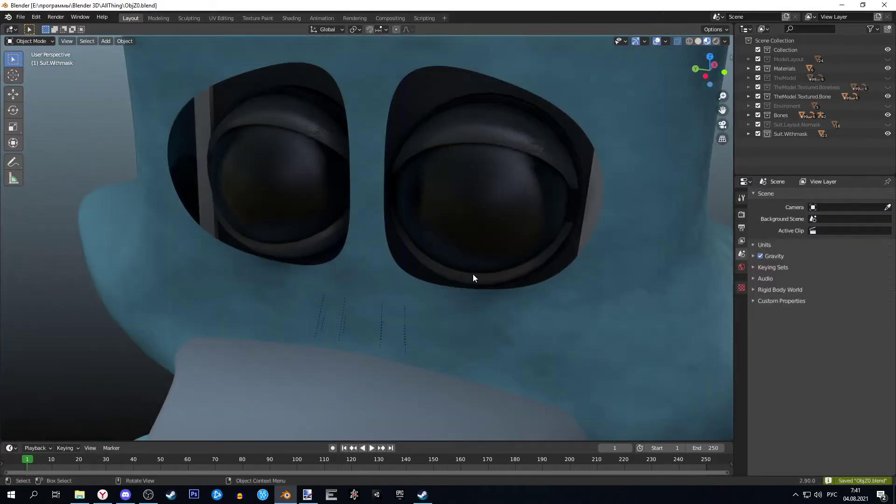
Step: Give the right eye sphere the Suit.Tex material
{"action": "left_click", "coordinate": [473, 276]}
{"action": "left_click", "coordinate": [757, 236]}
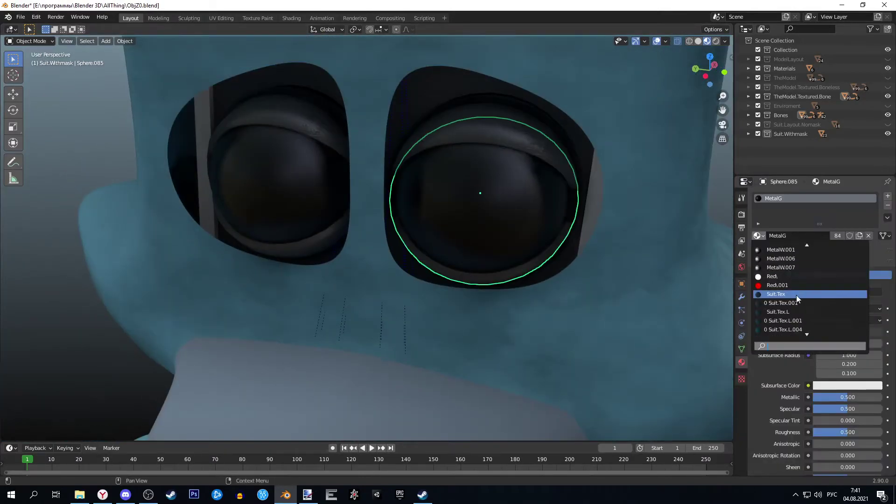
{"action": "left_click", "coordinate": [797, 299]}
{"action": "middle_click_drag", "start_coordinate": [604, 267], "coordinate": [428, 254]}
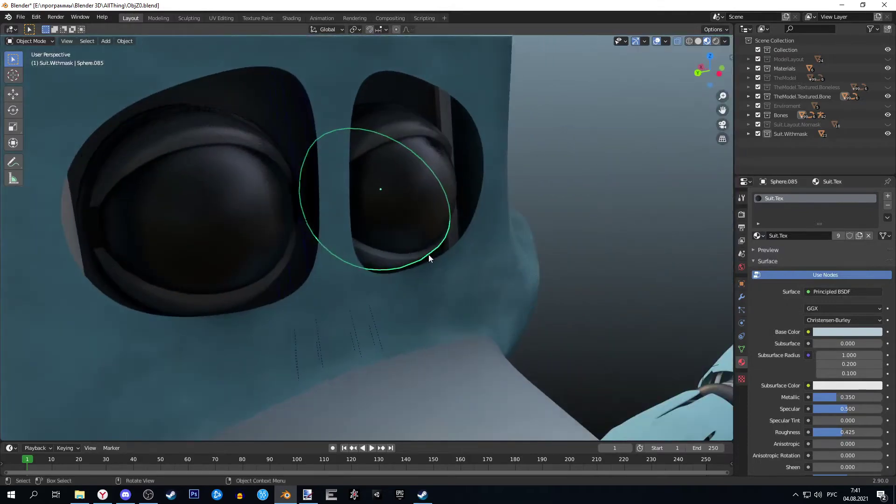
{"action": "left_click", "coordinate": [765, 236]}
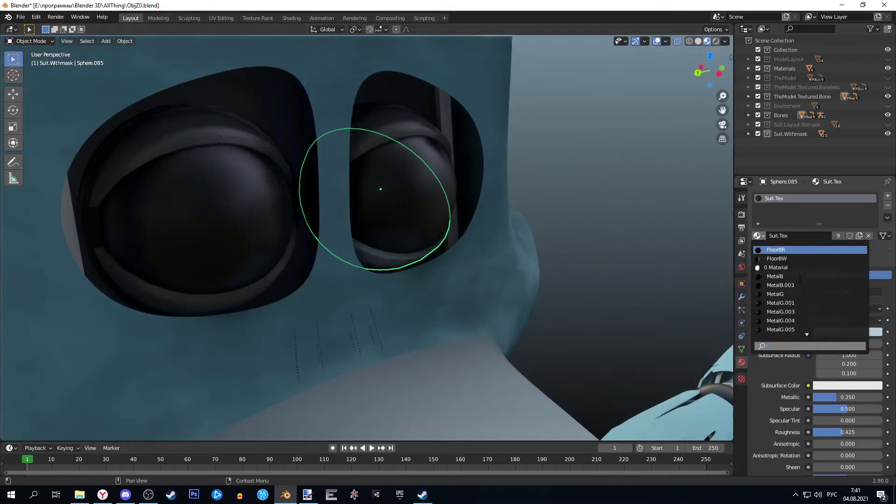
{"action": "left_click", "coordinate": [800, 279]}
Step: Select the left eye sphere and enter Edit Mode with all faces selected
{"action": "middle_click_drag", "start_coordinate": [653, 262], "coordinate": [587, 236]}
{"action": "left_click", "coordinate": [345, 240]}
{"action": "key", "text": "Tab"}
Step: Switch to face selection, pick a face on the left eye, then return to Object Mode
{"action": "middle_click_drag", "start_coordinate": [344, 240], "coordinate": [423, 241]}
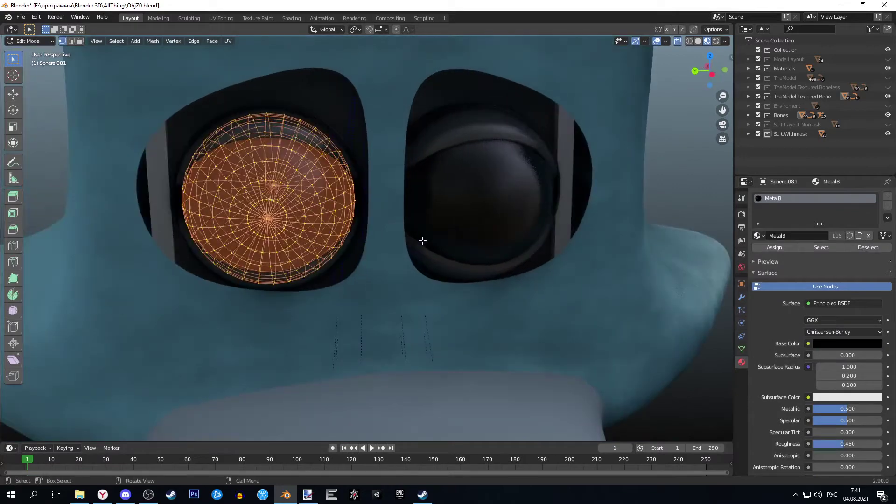
{"action": "left_click", "coordinate": [80, 41]}
{"action": "scroll", "coordinate": [196, 215], "scroll_direction": "up", "scroll_amount": 3}
{"action": "left_click", "coordinate": [368, 211]}
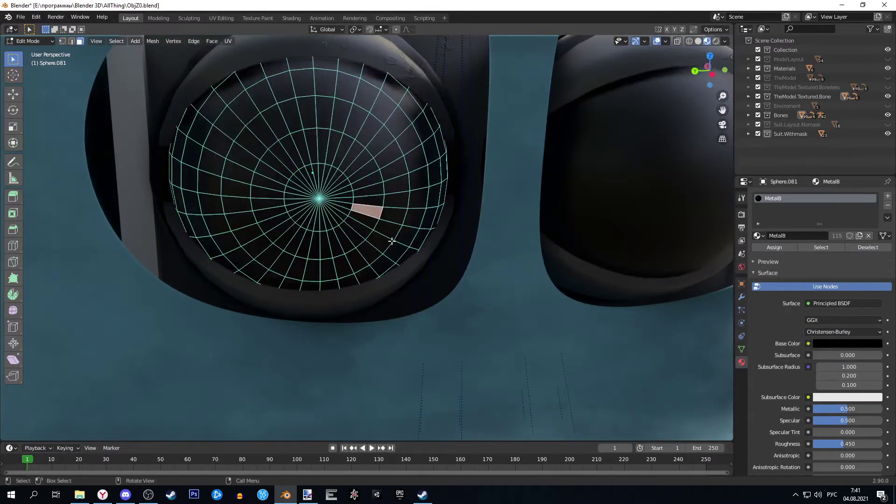
{"action": "scroll", "coordinate": [377, 251], "scroll_direction": "down", "scroll_amount": 4}
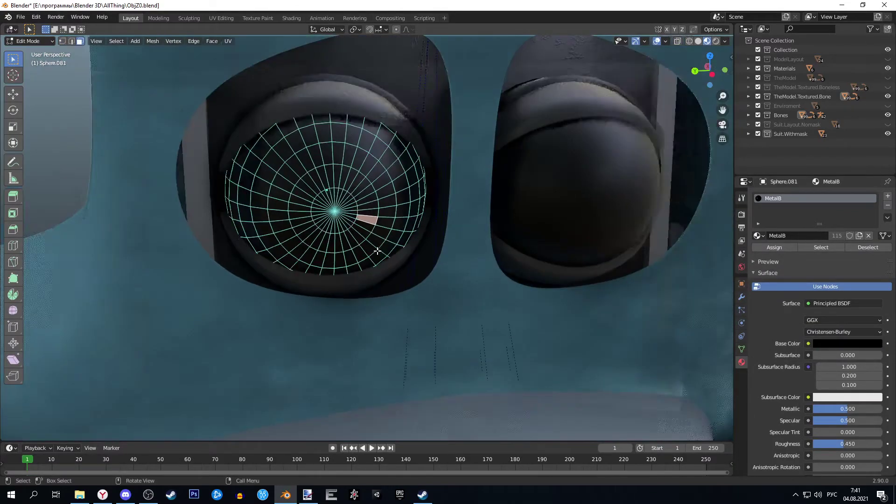
{"action": "key", "text": "Tab"}
Step: Assign the white MetalW material to both the left and right eye spheres
{"action": "left_click", "coordinate": [758, 235]}
{"action": "left_click", "coordinate": [793, 330]}
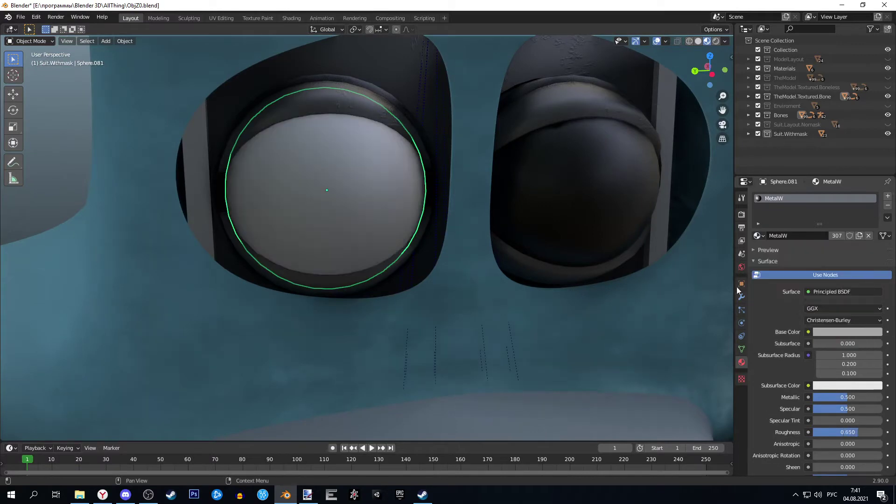
{"action": "left_click", "coordinate": [584, 196]}
{"action": "left_click", "coordinate": [758, 236]}
{"action": "left_click", "coordinate": [795, 285]}
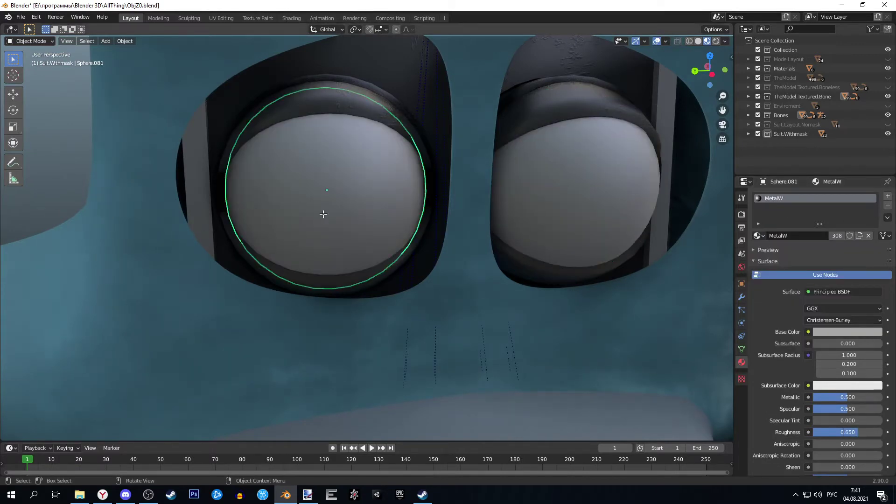
Step: In the left eye's Edit Mode, add a second material slot with a new Eye.Blue material
{"action": "key", "text": "Tab"}
{"action": "scroll", "coordinate": [323, 214], "scroll_direction": "up", "scroll_amount": 1}
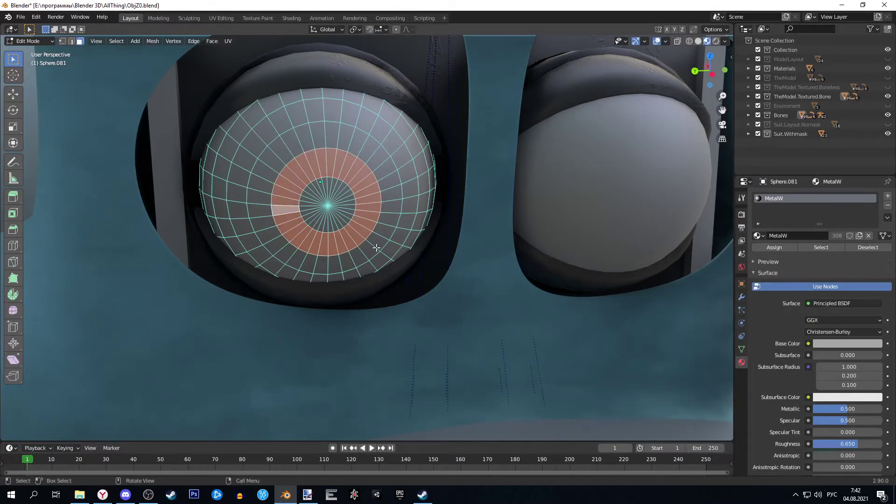
{"action": "left_click", "coordinate": [888, 196]}
{"action": "left_click", "coordinate": [785, 253]}
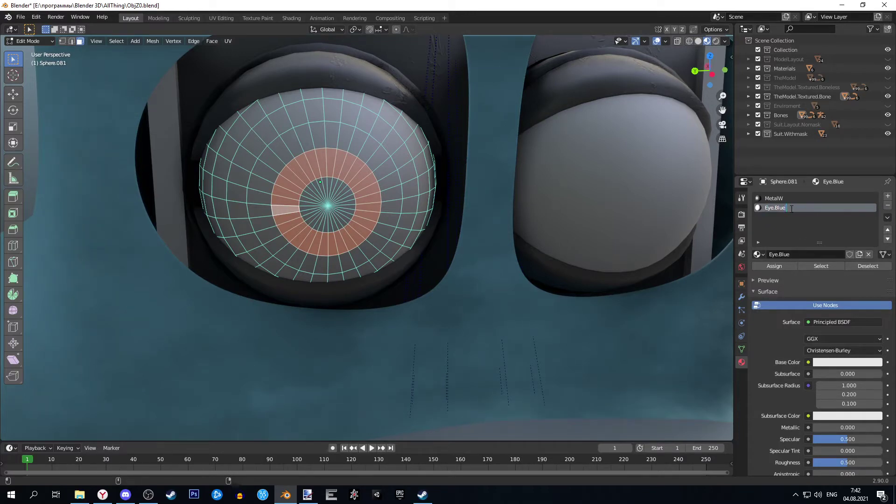
Step: Try Emission and Anisotropic shaders on the iris material, settling on Principled BSDF
{"action": "left_click", "coordinate": [834, 323]}
{"action": "left_click", "coordinate": [786, 136]}
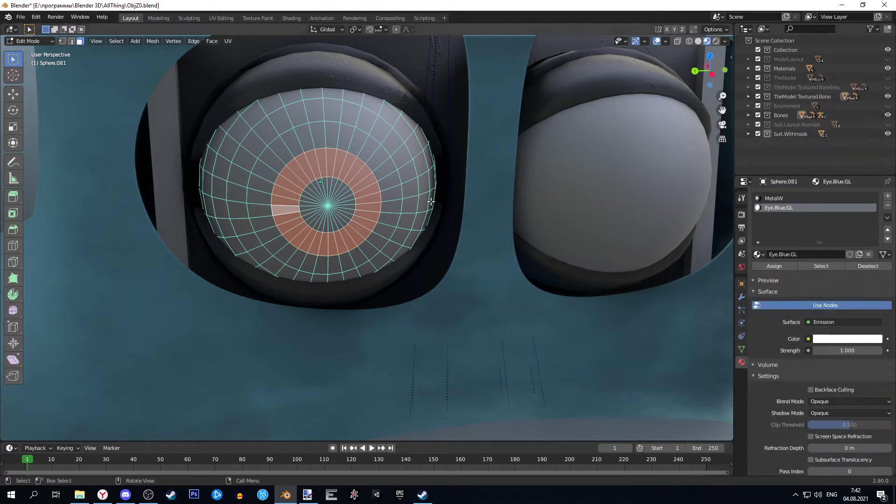
{"action": "left_click", "coordinate": [834, 340]}
{"action": "left_click", "coordinate": [860, 225]}
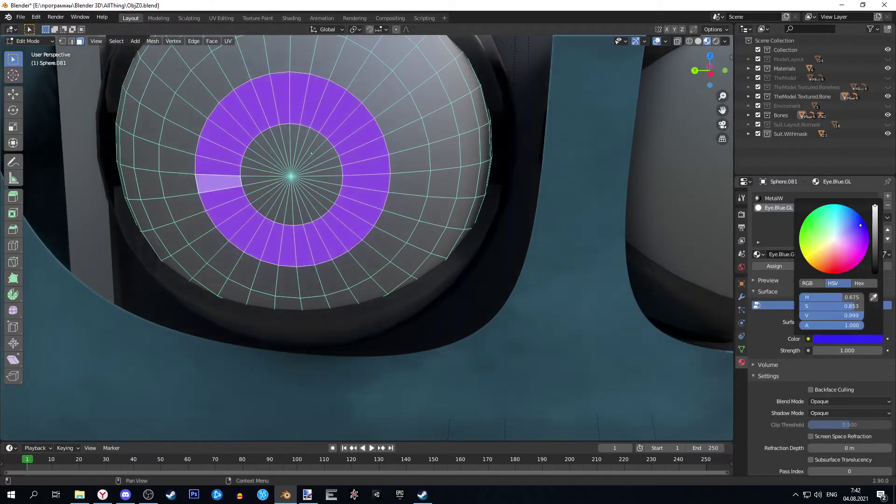
{"action": "left_click", "coordinate": [826, 322]}
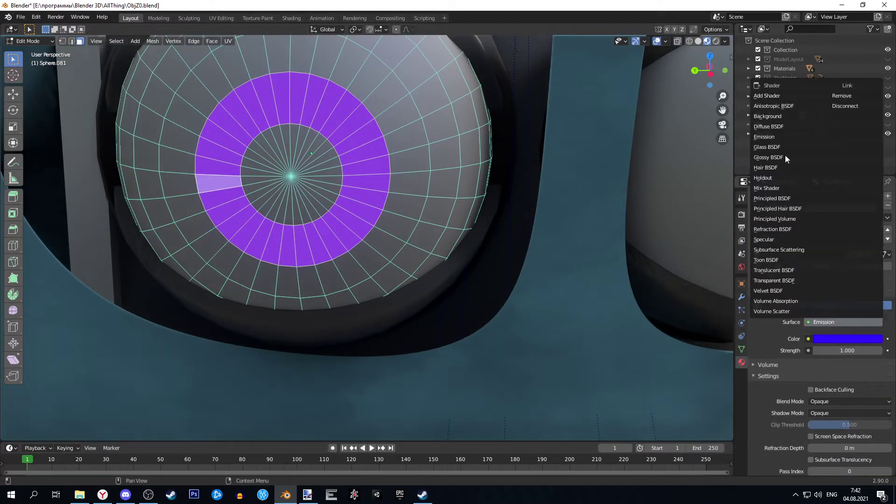
{"action": "left_click", "coordinate": [781, 106]}
{"action": "mouse_move", "coordinate": [326, 187]}
{"action": "middle_mouse_down"}
{"action": "mouse_move", "coordinate": [370, 166]}
{"action": "mouse_move", "coordinate": [392, 187]}
{"action": "middle_mouse_up"}
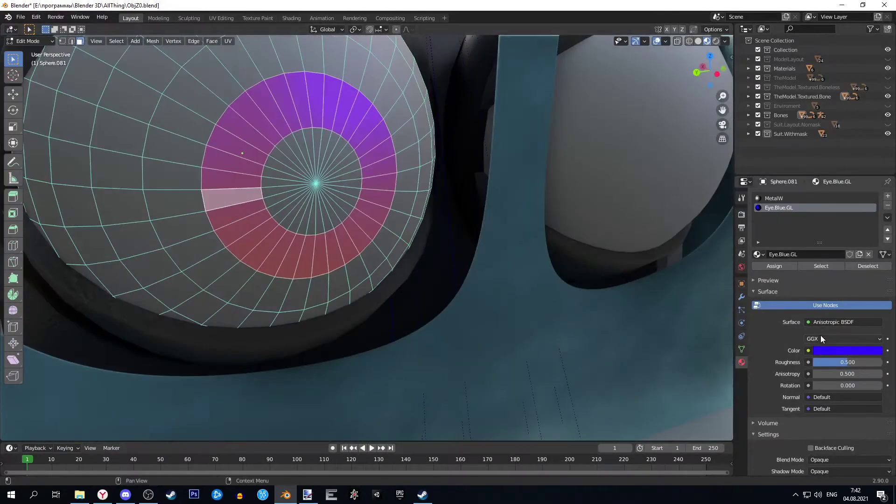
{"action": "left_click", "coordinate": [825, 321]}
{"action": "left_click", "coordinate": [775, 199]}
{"action": "middle_click_drag", "start_coordinate": [584, 219], "coordinate": [521, 214]}
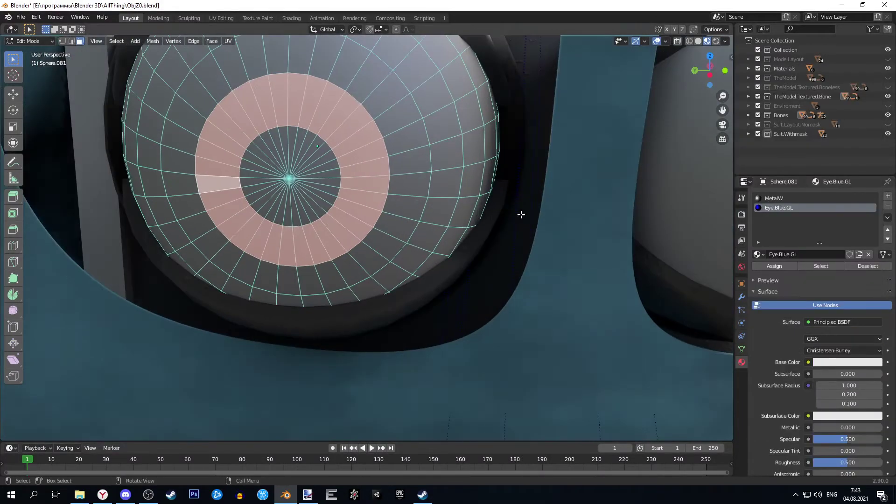
Step: Set the Eye.Blue.GL base colour to saturated blue
{"action": "left_click", "coordinate": [831, 362]}
{"action": "left_click", "coordinate": [866, 249]}
{"action": "scroll", "coordinate": [592, 196], "scroll_direction": "down", "scroll_amount": 5}
{"action": "scroll", "coordinate": [506, 214], "scroll_direction": "up", "scroll_amount": 4}
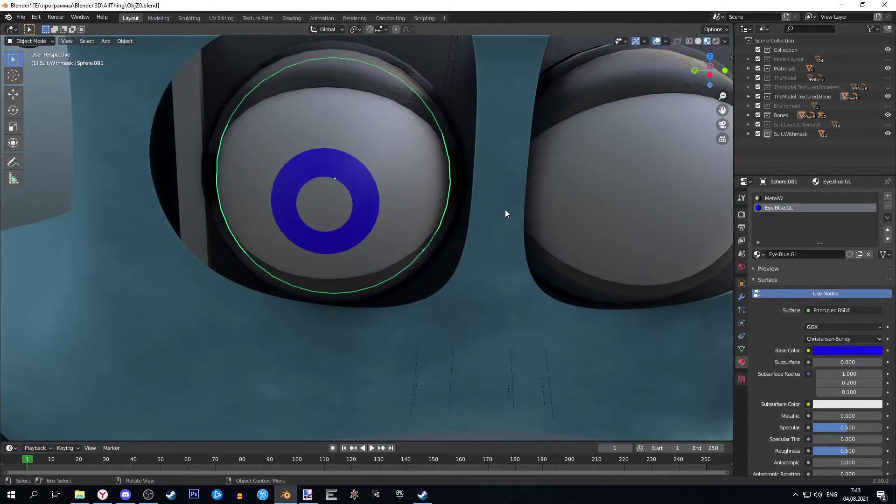
{"action": "scroll", "coordinate": [597, 246], "scroll_direction": "up", "scroll_amount": 2}
Step: Add an Eye.Black material slot with a black base colour for the pupil
{"action": "left_click", "coordinate": [888, 196]}
{"action": "left_click", "coordinate": [792, 255]}
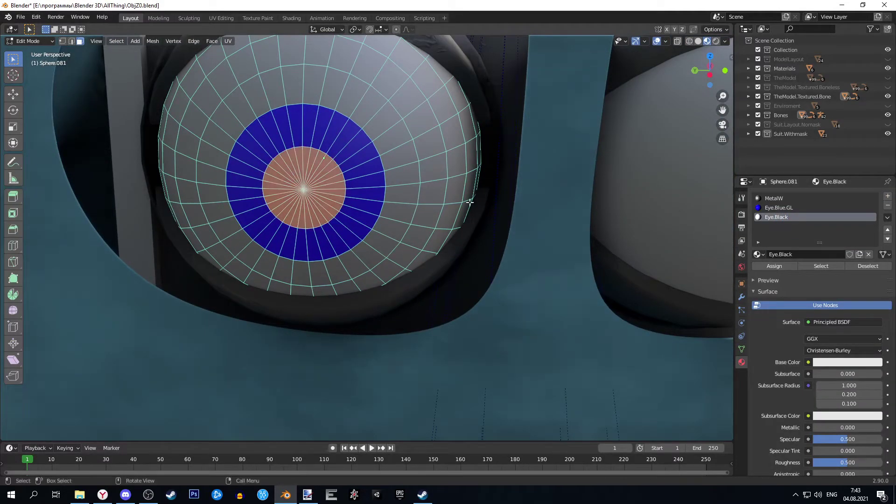
{"action": "left_click", "coordinate": [847, 362]}
{"action": "left_click", "coordinate": [878, 299]}
{"action": "scroll", "coordinate": [667, 252], "scroll_direction": "down", "scroll_amount": 4}
Step: Return to Object Mode and orbit around the left eye to inspect its colours
{"action": "key", "text": "Tab"}
{"action": "scroll", "coordinate": [532, 248], "scroll_direction": "down", "scroll_amount": 3}
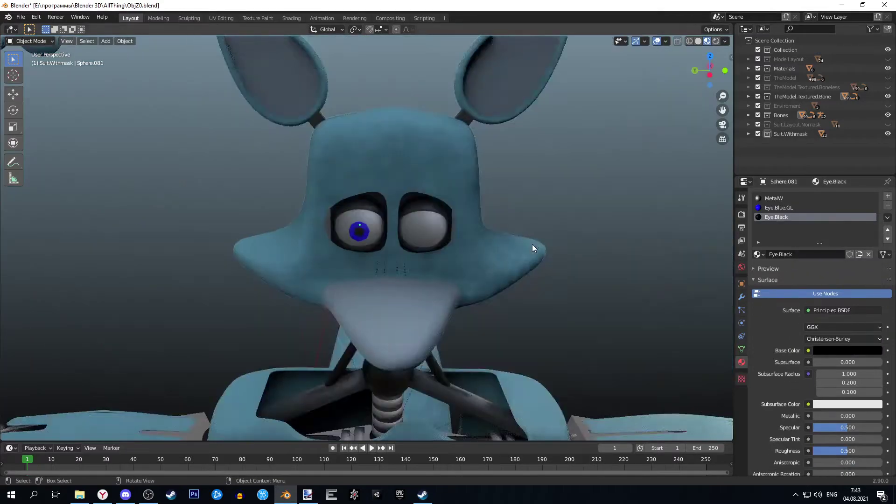
{"action": "scroll", "coordinate": [532, 245], "scroll_direction": "up", "scroll_amount": 3}
{"action": "scroll", "coordinate": [405, 219], "scroll_direction": "up", "scroll_amount": 3}
{"action": "scroll", "coordinate": [457, 270], "scroll_direction": "up", "scroll_amount": 1}
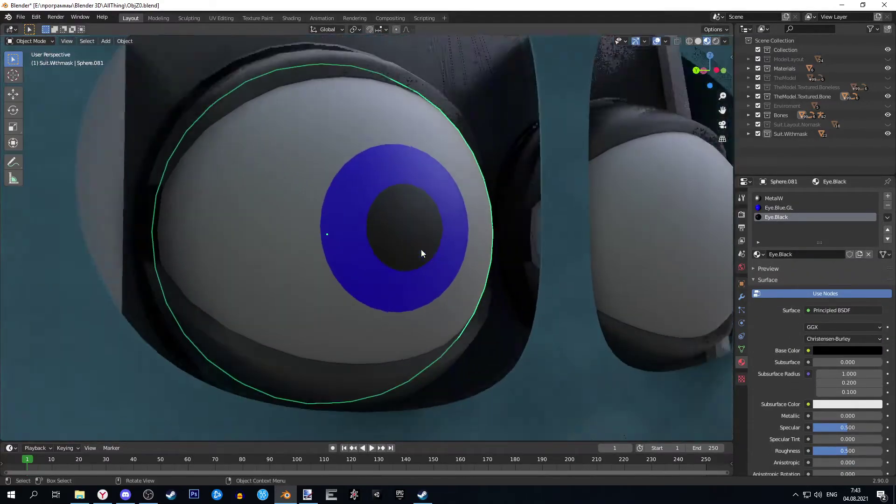
{"action": "middle_click_drag", "start_coordinate": [421, 249], "coordinate": [342, 266]}
{"action": "scroll", "coordinate": [370, 264], "scroll_direction": "down", "scroll_amount": 5}
{"action": "scroll", "coordinate": [371, 264], "scroll_direction": "up", "scroll_amount": 6}
{"action": "scroll", "coordinate": [421, 259], "scroll_direction": "down", "scroll_amount": 2}
{"action": "middle_click_drag", "start_coordinate": [420, 259], "coordinate": [483, 253]}
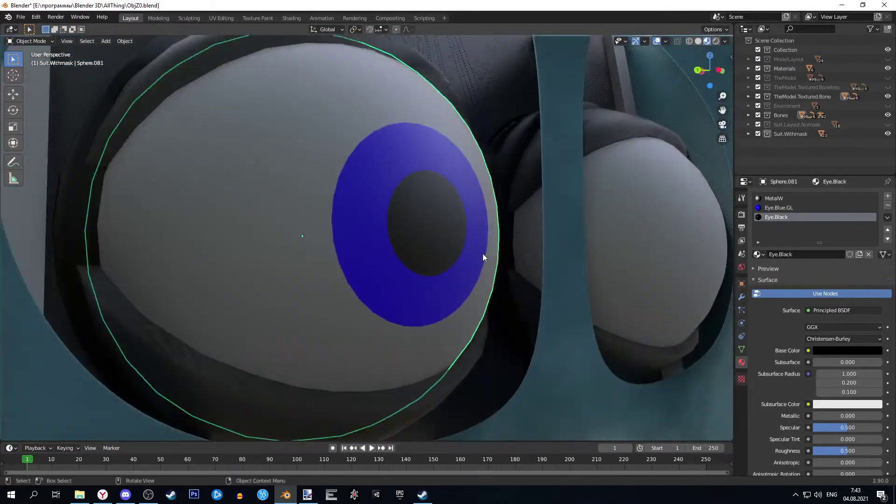
{"action": "scroll", "coordinate": [483, 253], "scroll_direction": "down", "scroll_amount": 4}
Step: Add Eye.Blue.GL and Eye.Black material slots to the right eye sphere
{"action": "left_click", "coordinate": [546, 255]}
{"action": "key", "text": "Tab"}
{"action": "scroll", "coordinate": [546, 255], "scroll_direction": "up", "scroll_amount": 2}
{"action": "middle_click_drag", "start_coordinate": [546, 255], "coordinate": [485, 234], "text": "shift"}
{"action": "left_click", "coordinate": [888, 196]}
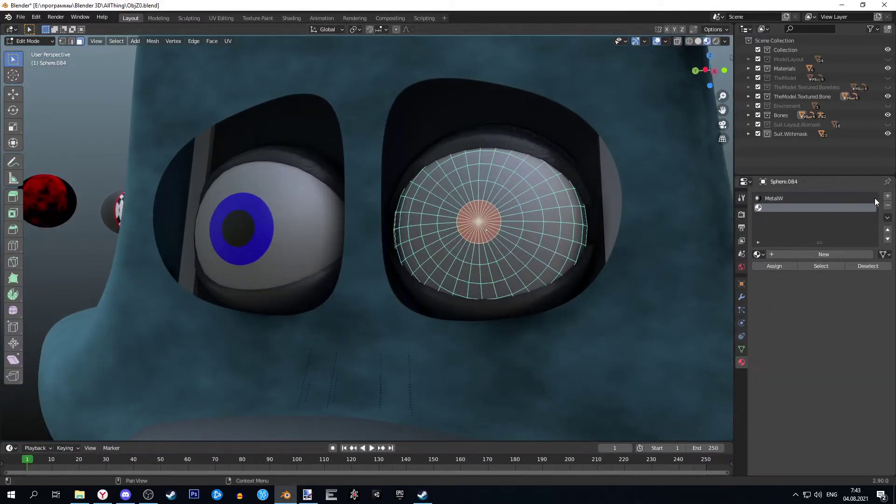
{"action": "left_click", "coordinate": [757, 254]}
{"action": "left_click", "coordinate": [781, 277]}
{"action": "left_click", "coordinate": [888, 196]}
{"action": "left_click", "coordinate": [758, 255]}
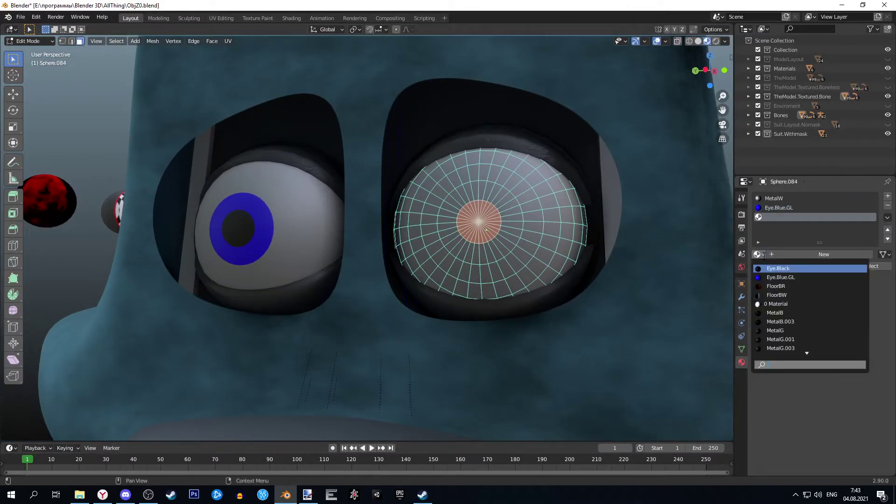
{"action": "left_click", "coordinate": [799, 269]}
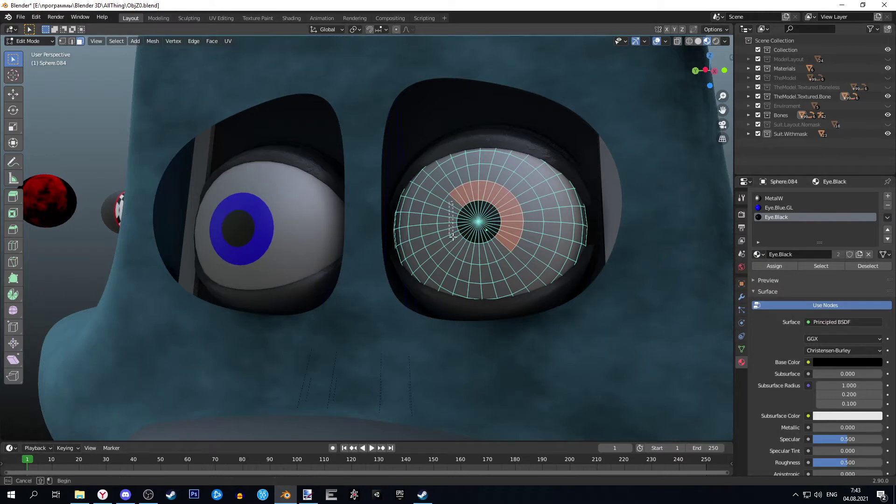
{"action": "key", "text": "Tab"}
{"action": "scroll", "coordinate": [485, 259], "scroll_direction": "down", "scroll_amount": 3}
Step: Save the blend file with Ctrl+S
{"action": "scroll", "coordinate": [486, 260], "scroll_direction": "down", "scroll_amount": 3}
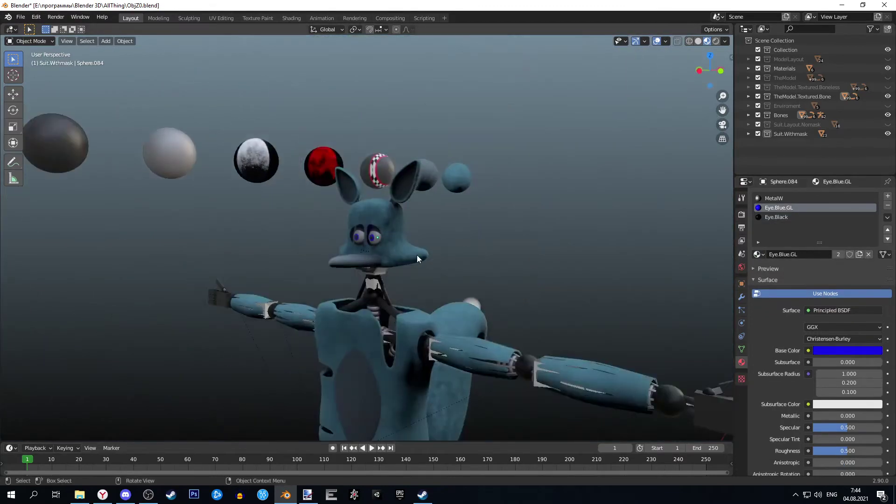
{"action": "scroll", "coordinate": [486, 259], "scroll_direction": "up", "scroll_amount": 2}
{"action": "scroll", "coordinate": [461, 261], "scroll_direction": "up", "scroll_amount": 3}
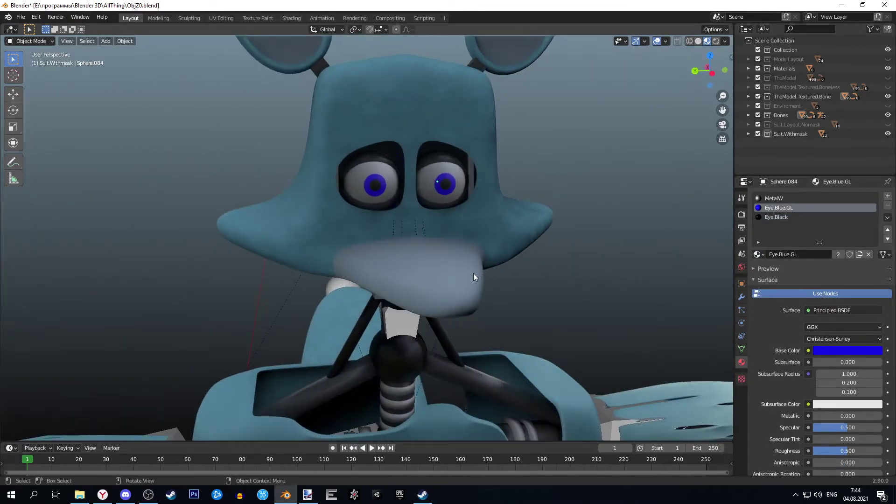
{"action": "scroll", "coordinate": [473, 273], "scroll_direction": "down", "scroll_amount": 3}
{"action": "key", "text": "ctrl+s"}
Step: Deselect everything and line up a straight-on orthographic view of the character
{"action": "mouse_move", "coordinate": [516, 276]}
{"action": "middle_mouse_down"}
{"action": "mouse_move", "coordinate": [464, 280]}
{"action": "mouse_move", "coordinate": [498, 273]}
{"action": "mouse_move", "coordinate": [483, 275]}
{"action": "middle_mouse_up"}
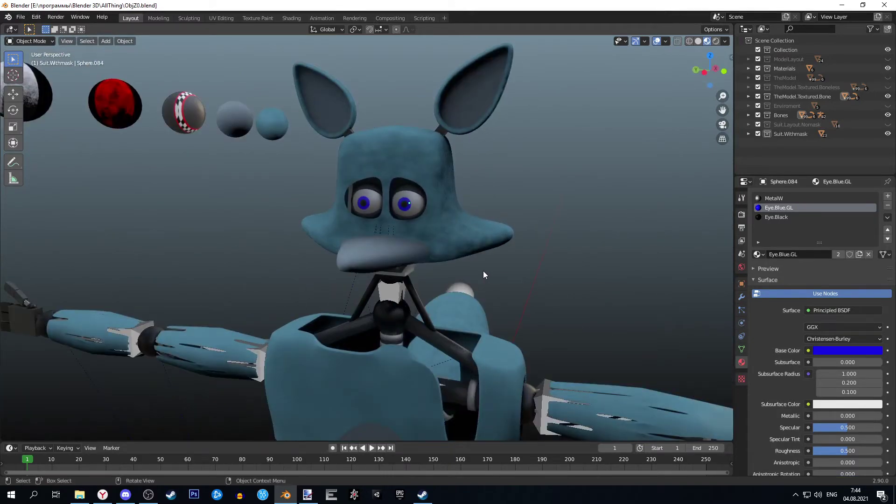
{"action": "scroll", "coordinate": [513, 233], "scroll_direction": "up", "scroll_amount": 3}
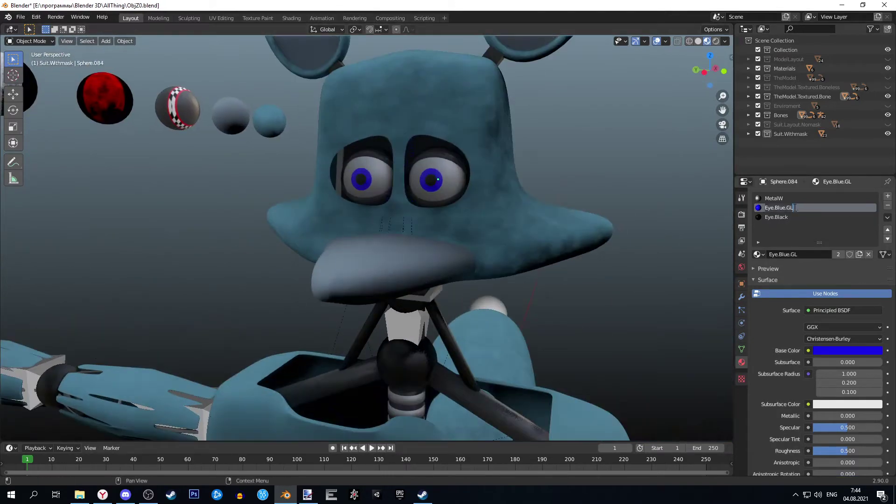
{"action": "key", "text": "alt+a"}
{"action": "scroll", "coordinate": [479, 201], "scroll_direction": "down", "scroll_amount": 4}
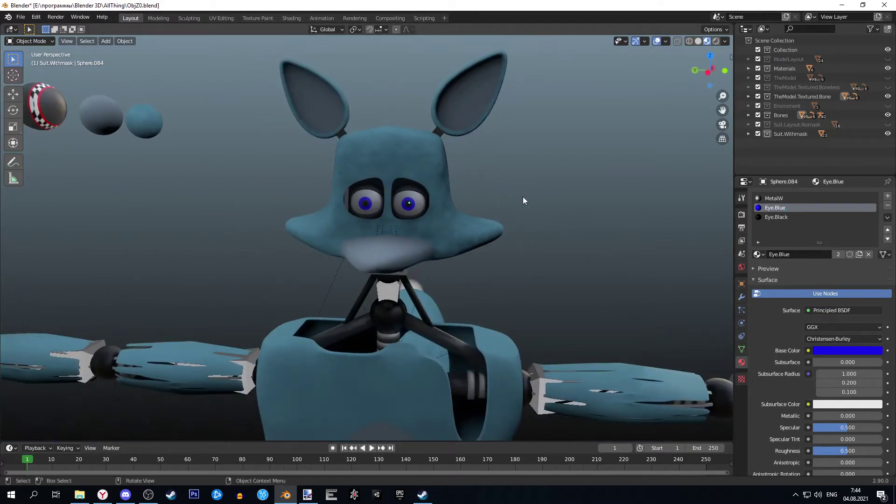
{"action": "mouse_move", "coordinate": [523, 201]}
{"action": "middle_mouse_down"}
{"action": "mouse_move", "coordinate": [482, 181]}
{"action": "mouse_move", "coordinate": [434, 297]}
{"action": "mouse_move", "coordinate": [407, 233]}
{"action": "middle_mouse_up"}
Step: Add a cube, shrink it and place it in front of the head
{"action": "key", "text": "shift+a"}
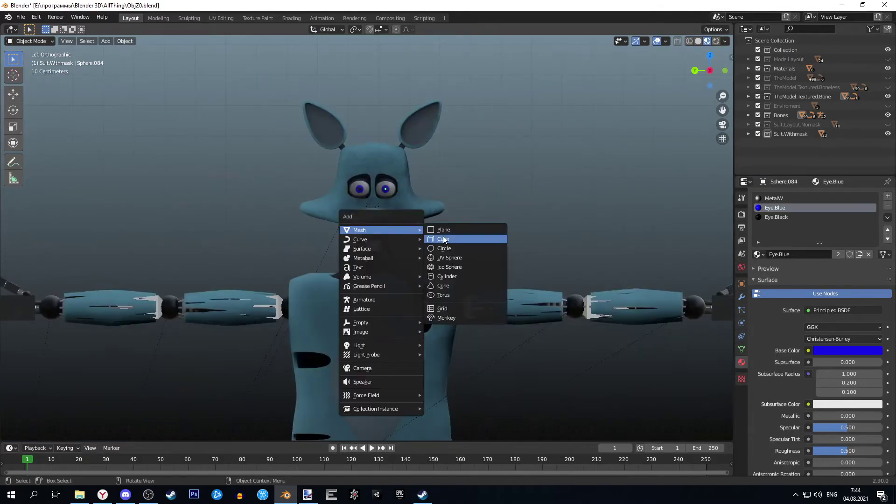
{"action": "left_click", "coordinate": [443, 238]}
{"action": "key", "text": "g"}
{"action": "left_click", "coordinate": [386, 418]}
{"action": "key", "text": "s"}
{"action": "left_click", "coordinate": [348, 236]}
{"action": "scroll", "coordinate": [332, 195], "scroll_direction": "up", "scroll_amount": 6}
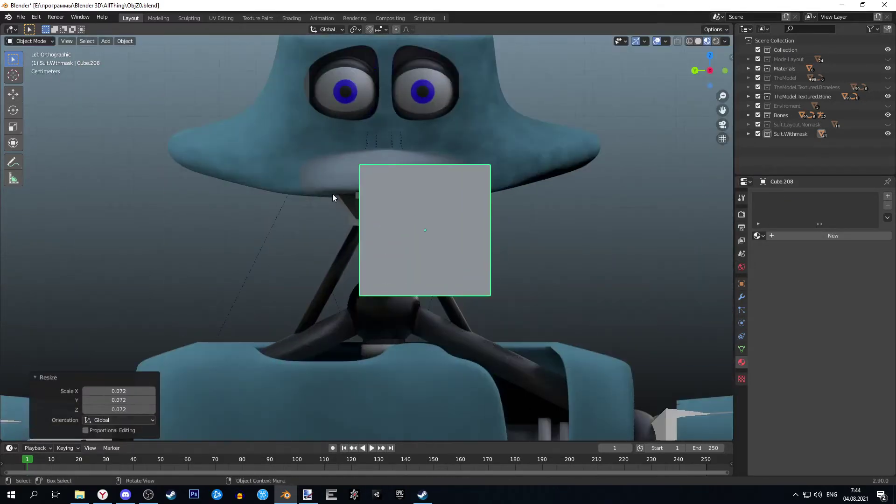
{"action": "key", "text": "g"}
{"action": "left_click", "coordinate": [645, 243]}
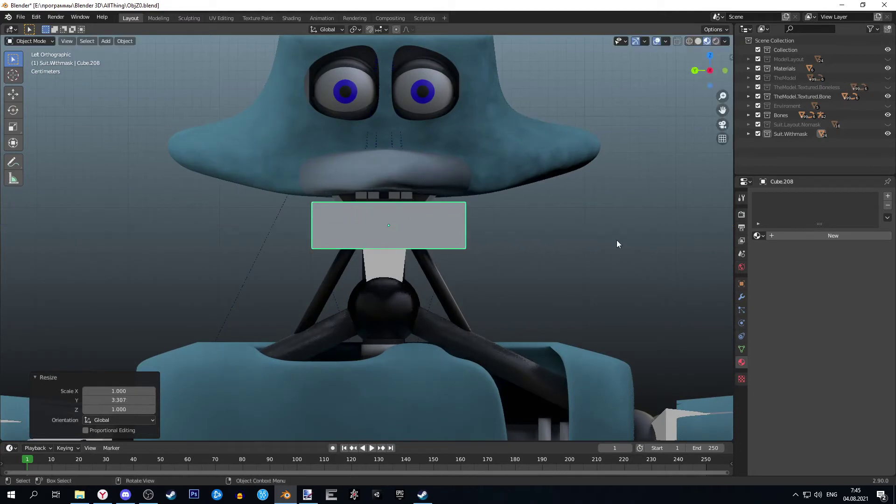
Step: Flatten the block along Z and widen it along X into a centred slab under the snout
{"action": "key", "text": "s"}
{"action": "key", "text": "z"}
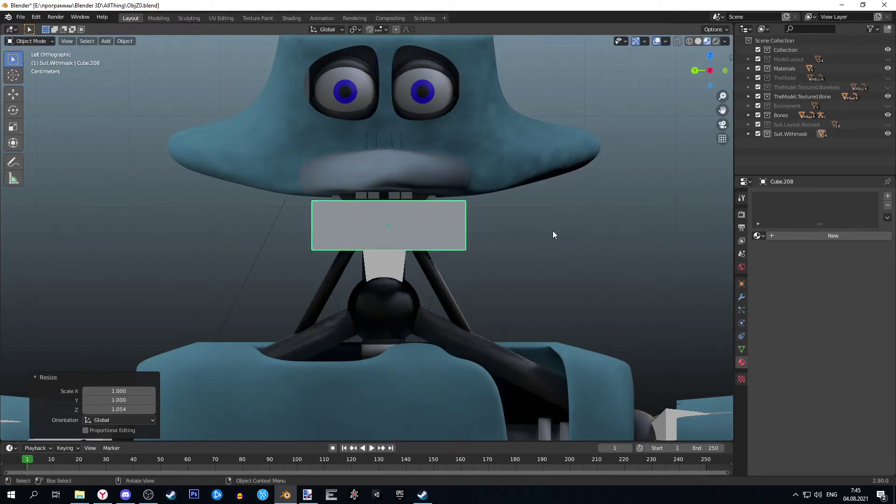
{"action": "key", "text": "KP_1"}
{"action": "key", "text": "g"}
{"action": "key", "text": "x"}
{"action": "left_click", "coordinate": [339, 149]}
{"action": "scroll", "coordinate": [431, 203], "scroll_direction": "up", "scroll_amount": 5}
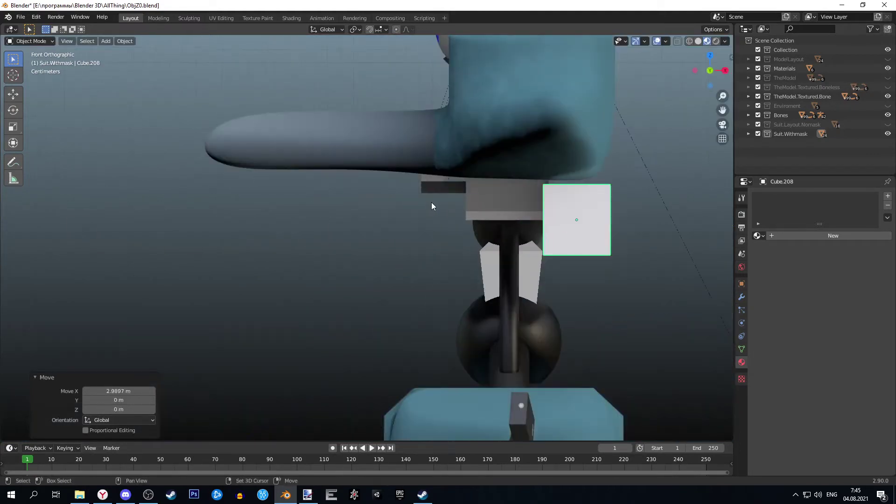
{"action": "key", "text": "g"}
{"action": "key", "text": "x"}
{"action": "left_click", "coordinate": [344, 227]}
{"action": "key", "text": "s"}
{"action": "key", "text": "x"}
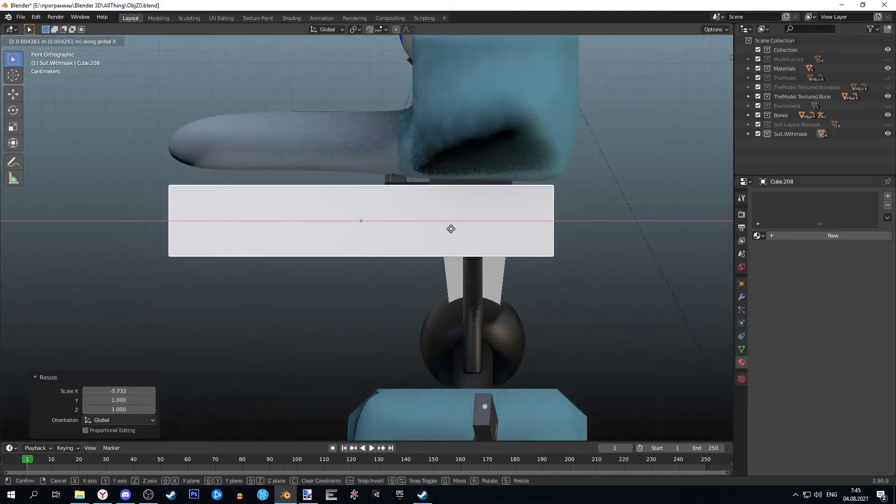
{"action": "left_click", "coordinate": [452, 229]}
Step: Add a level-3 Subdivision Surface modifier to the slab and enter Edit Mode
{"action": "left_click", "coordinate": [742, 297]}
{"action": "left_click", "coordinate": [784, 196]}
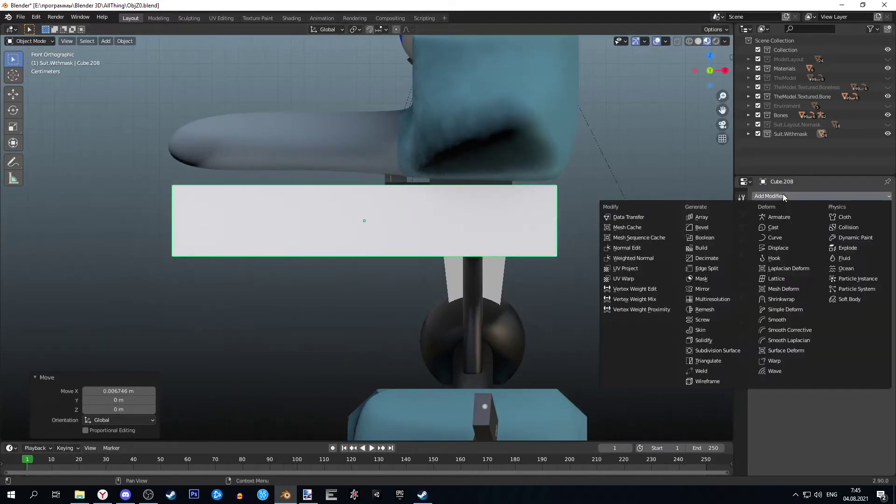
{"action": "left_click", "coordinate": [718, 350]}
{"action": "key", "text": "ctrl+3"}
{"action": "key", "text": "Tab"}
{"action": "mouse_move", "coordinate": [411, 243]}
{"action": "middle_mouse_down"}
{"action": "mouse_move", "coordinate": [417, 254]}
{"action": "mouse_move", "coordinate": [374, 247]}
{"action": "middle_mouse_up"}
Step: Subdivide the pad's mesh once and slide its middle edge loop along X
{"action": "right_click", "coordinate": [371, 245]}
{"action": "left_click", "coordinate": [371, 246]}
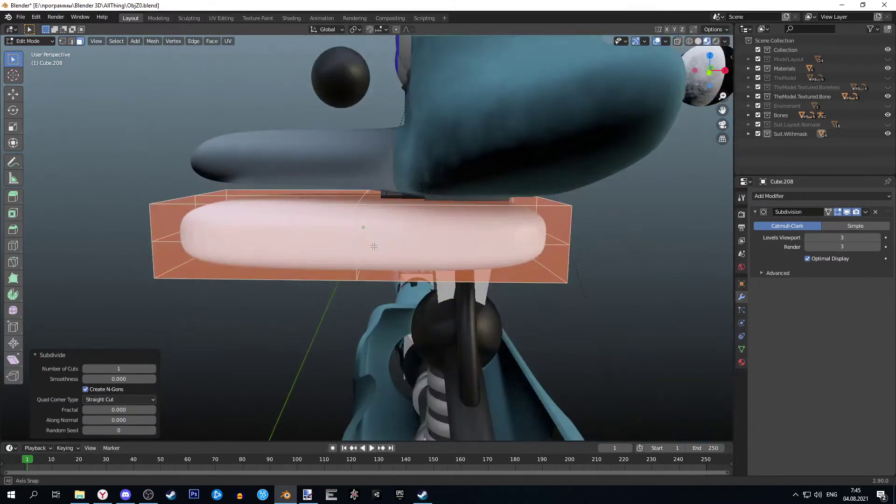
{"action": "left_click", "coordinate": [62, 42]}
{"action": "left_click", "coordinate": [396, 212], "text": "alt"}
{"action": "key", "text": "x"}
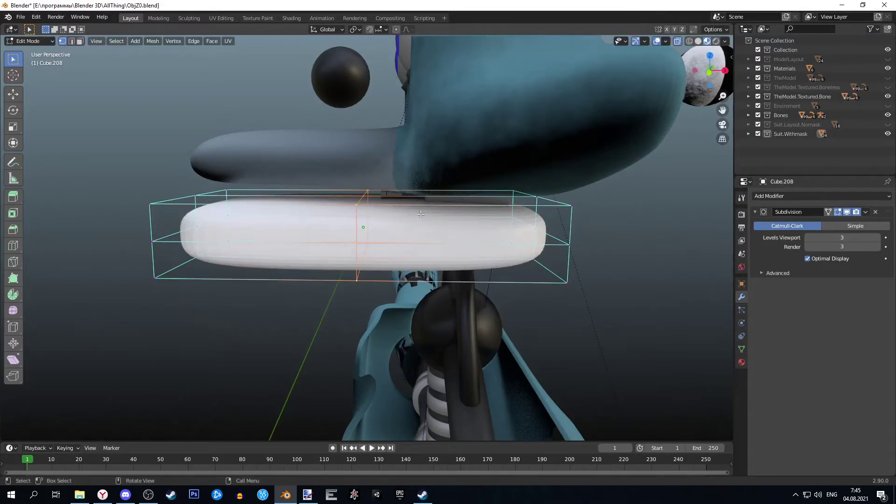
{"action": "left_click", "coordinate": [469, 216]}
Step: Add a loop cut across the pad
{"action": "middle_click_drag", "start_coordinate": [506, 170], "coordinate": [474, 272]}
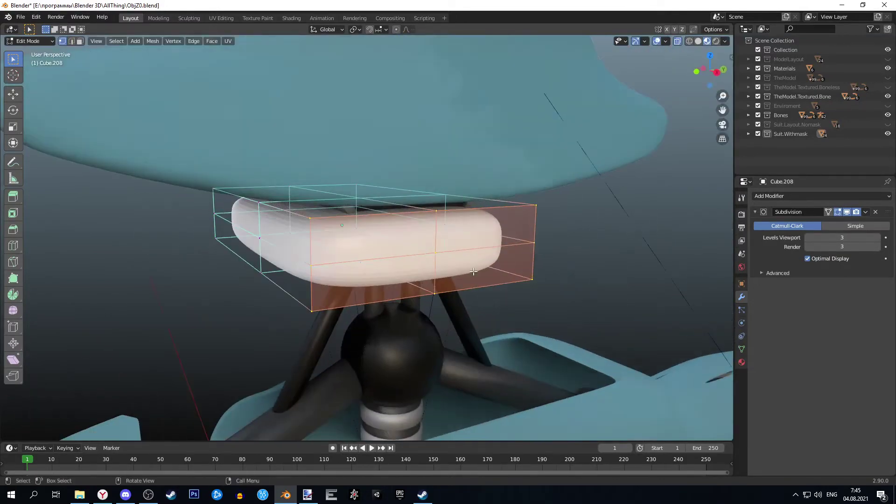
{"action": "left_click", "coordinate": [486, 266]}
{"action": "middle_click_drag", "start_coordinate": [568, 308], "coordinate": [298, 361]}
{"action": "left_click", "coordinate": [397, 241]}
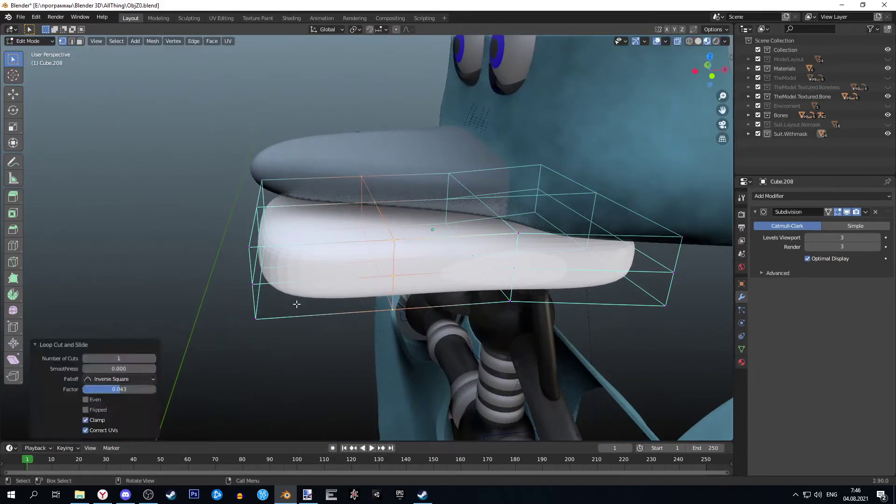
{"action": "left_click", "coordinate": [710, 57]}
Step: Scale the front-end vertices along Y to pinch the jaw to a point
{"action": "key", "text": "s"}
{"action": "key", "text": "y"}
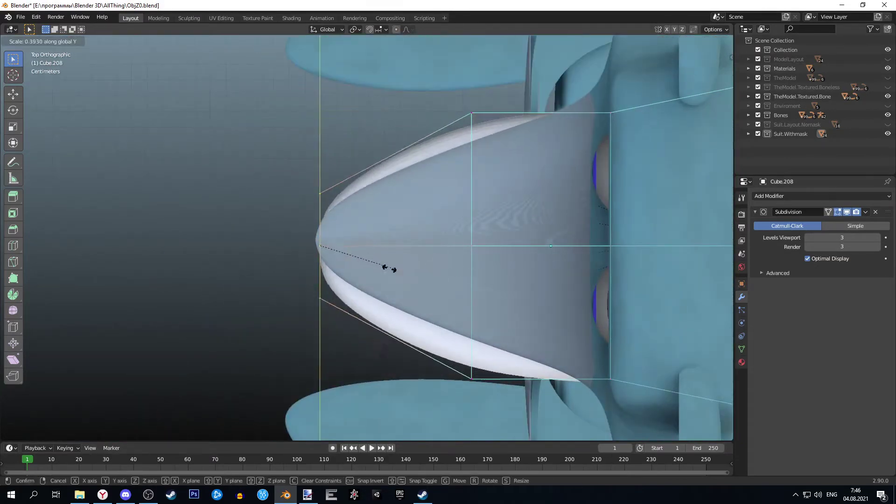
{"action": "left_click", "coordinate": [342, 258]}
{"action": "scroll", "coordinate": [364, 266], "scroll_direction": "up", "scroll_amount": 2}
{"action": "key", "text": "g"}
{"action": "right_click", "coordinate": [417, 278]}
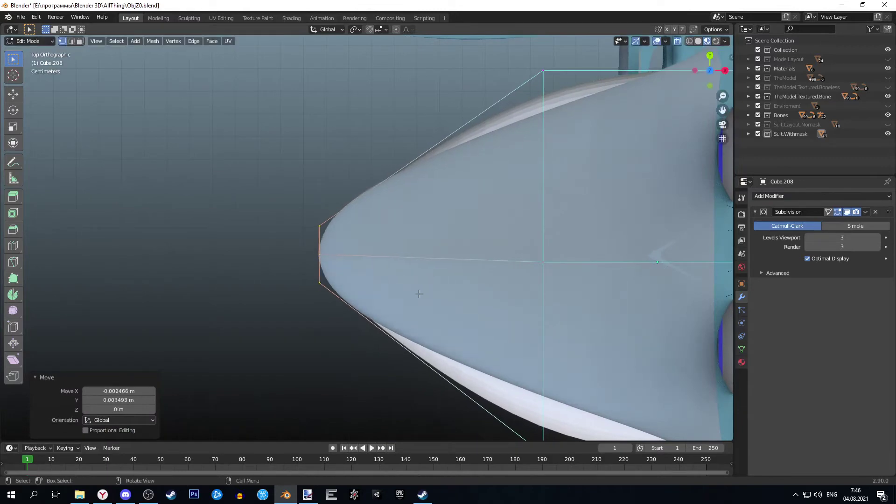
Step: In top view, narrow the jaw's front section further along Y
{"action": "middle_click_drag", "start_coordinate": [417, 278], "coordinate": [513, 210]}
{"action": "key", "text": "KP_7"}
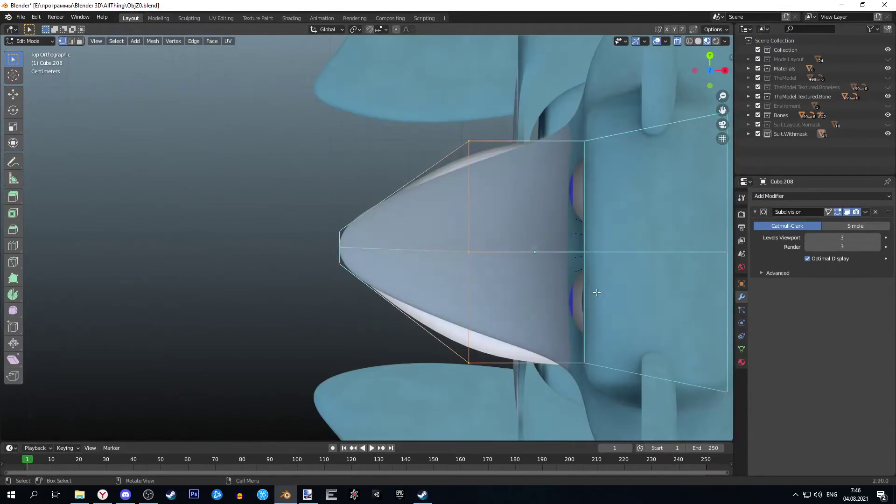
{"action": "key", "text": "s"}
{"action": "key", "text": "y"}
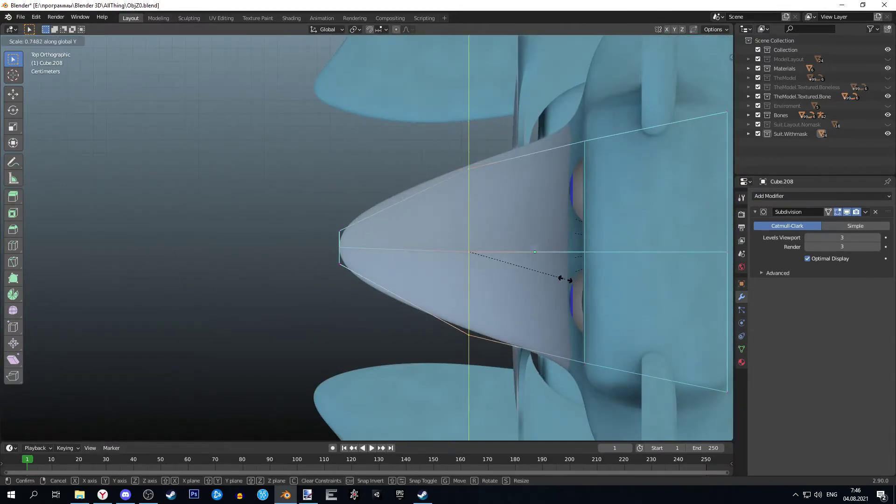
{"action": "left_click", "coordinate": [565, 279]}
Step: Shift the selected vertices along X, then check the jaw from the side
{"action": "middle_click_drag", "start_coordinate": [565, 279], "coordinate": [431, 258]}
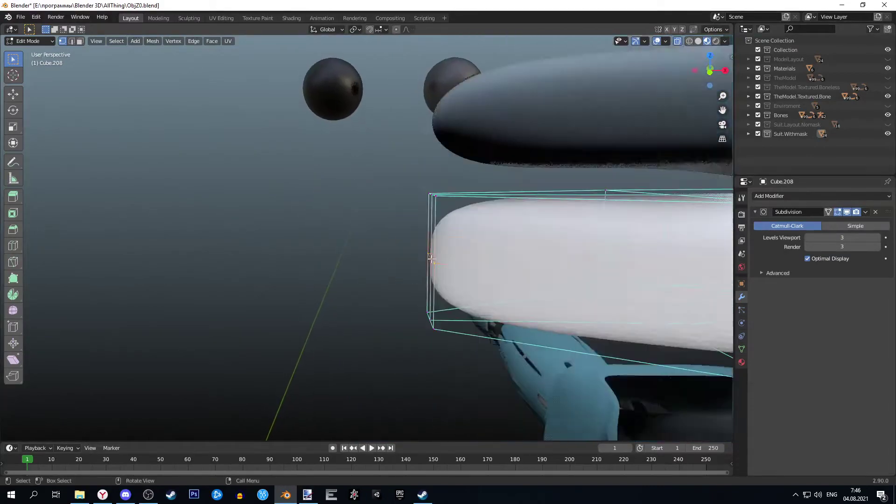
{"action": "key", "text": "g"}
{"action": "key", "text": "x"}
{"action": "left_click", "coordinate": [468, 269]}
{"action": "middle_click_drag", "start_coordinate": [468, 269], "coordinate": [414, 249]}
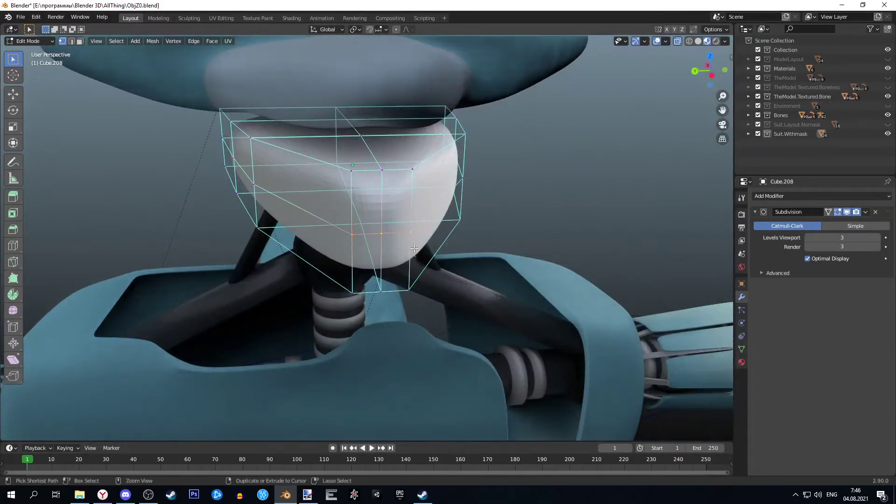
{"action": "mouse_move", "coordinate": [469, 215]}
{"action": "middle_mouse_down"}
{"action": "mouse_move", "coordinate": [490, 240]}
{"action": "mouse_move", "coordinate": [516, 202]}
{"action": "mouse_move", "coordinate": [548, 202]}
{"action": "middle_mouse_up"}
Step: Box-select the jaw's bottom vertices and lower them along Z
{"action": "left_click_drag", "start_coordinate": [610, 321], "coordinate": [208, 277]}
{"action": "key", "text": "g"}
{"action": "key", "text": "z"}
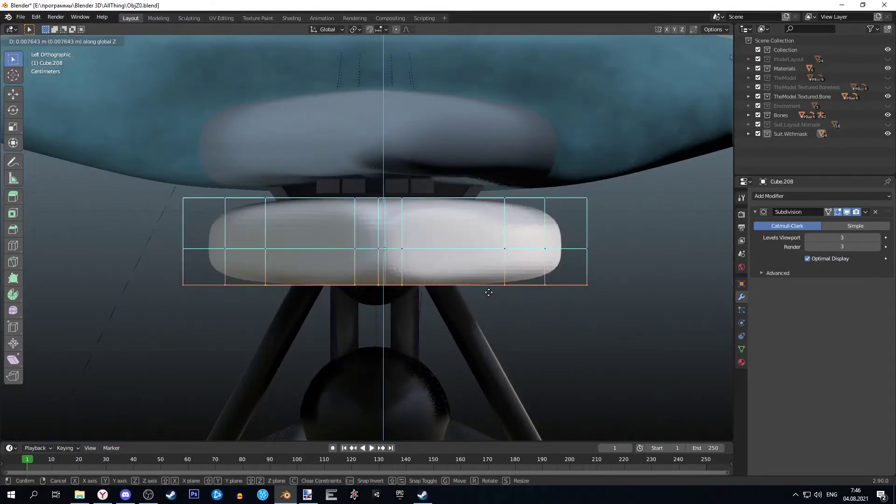
{"action": "left_click", "coordinate": [510, 243]}
{"action": "middle_click_drag", "start_coordinate": [510, 242], "coordinate": [396, 152]}
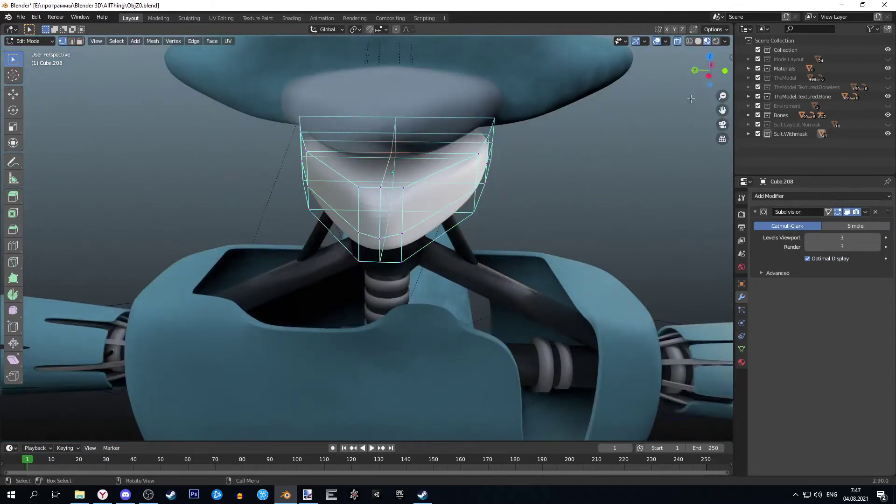
{"action": "middle_click_drag", "start_coordinate": [691, 99], "coordinate": [423, 209]}
{"action": "left_click", "coordinate": [501, 195]}
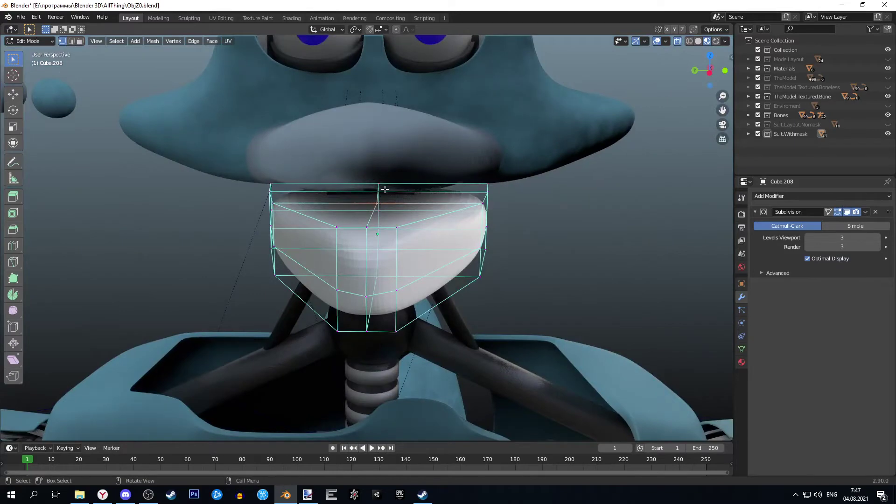
Step: Move the selected vertices along Z again, checking the result from the front
{"action": "left_click", "coordinate": [710, 75]}
{"action": "key", "text": "g"}
{"action": "key", "text": "z"}
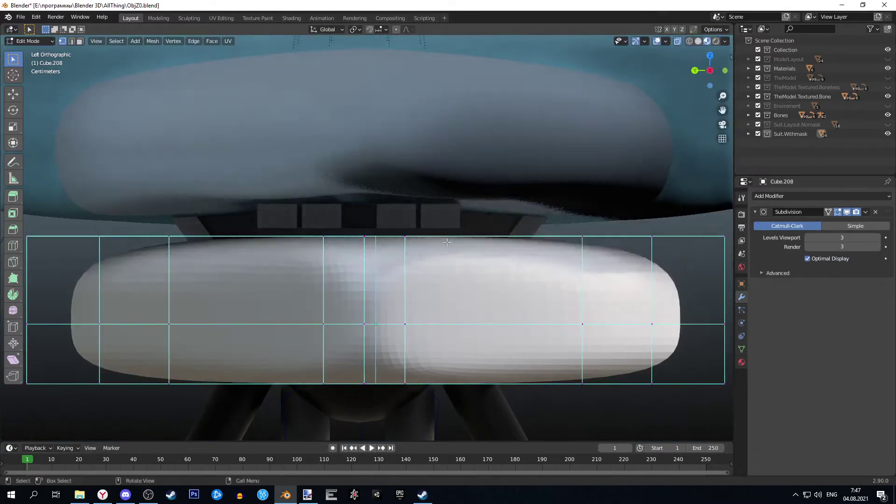
{"action": "mouse_move", "coordinate": [531, 208]}
{"action": "middle_mouse_down"}
{"action": "mouse_move", "coordinate": [437, 287]}
{"action": "mouse_move", "coordinate": [489, 267]}
{"action": "middle_mouse_up"}
{"action": "left_click", "coordinate": [434, 280]}
{"action": "key", "text": "KP_1"}
Step: Raise the jaw's top vertices along Z and add a horizontal loop near the top
{"action": "key", "text": "g"}
{"action": "key", "text": "z"}
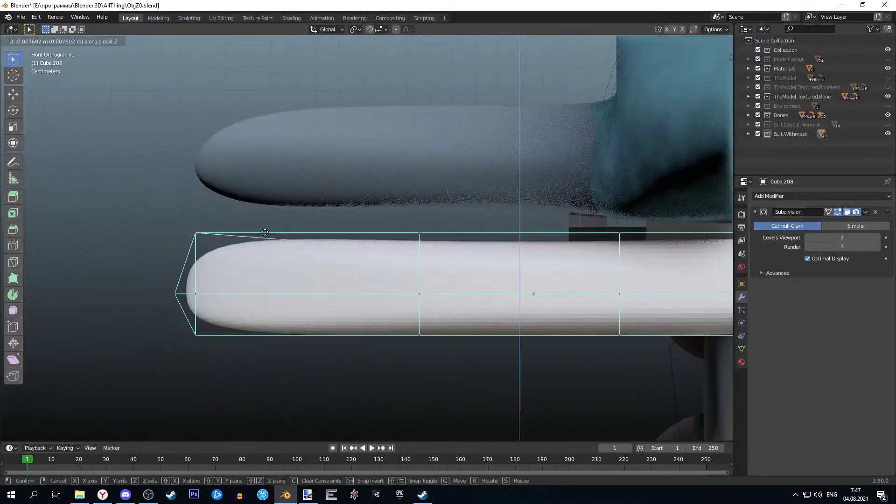
{"action": "left_click", "coordinate": [168, 204]}
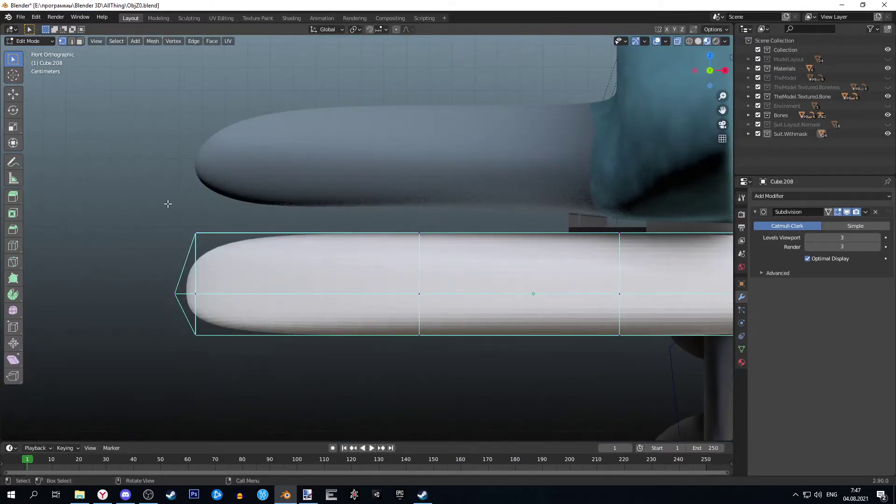
{"action": "left_click", "coordinate": [189, 241]}
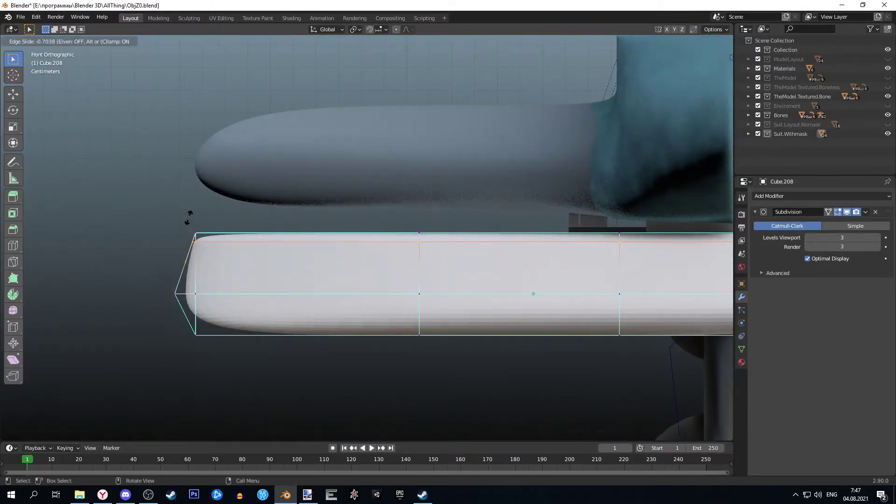
{"action": "left_click", "coordinate": [189, 216]}
Step: Select the jaw's top edge loop and move it along Z
{"action": "middle_click_drag", "start_coordinate": [185, 224], "coordinate": [397, 222]}
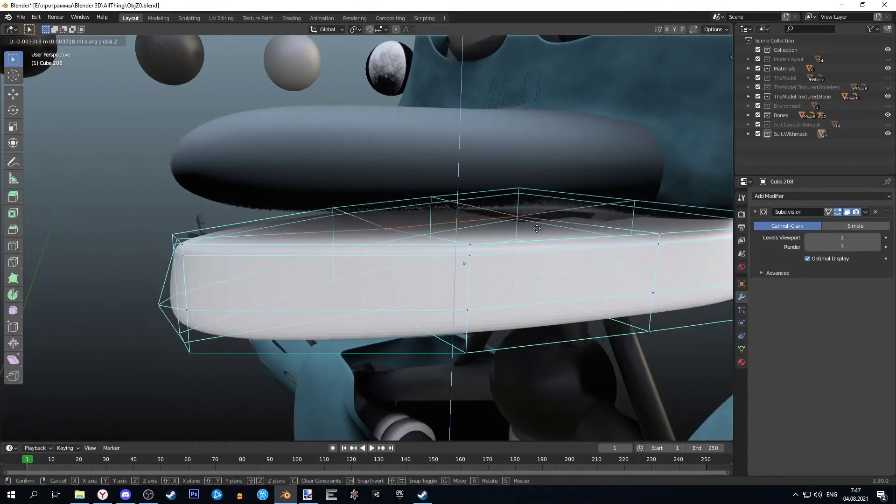
{"action": "mouse_move", "coordinate": [518, 214]}
{"action": "middle_mouse_down"}
{"action": "mouse_move", "coordinate": [554, 255]}
{"action": "mouse_move", "coordinate": [596, 229]}
{"action": "middle_mouse_up"}
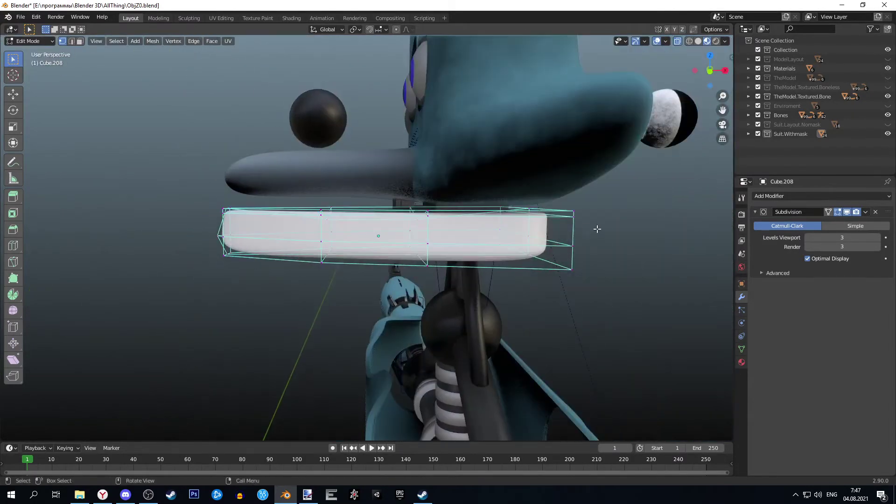
{"action": "scroll", "coordinate": [596, 228], "scroll_direction": "up", "scroll_amount": 3}
{"action": "left_click", "coordinate": [429, 250], "text": "alt"}
{"action": "key", "text": "g"}
{"action": "key", "text": "z"}
{"action": "left_click", "coordinate": [401, 238]}
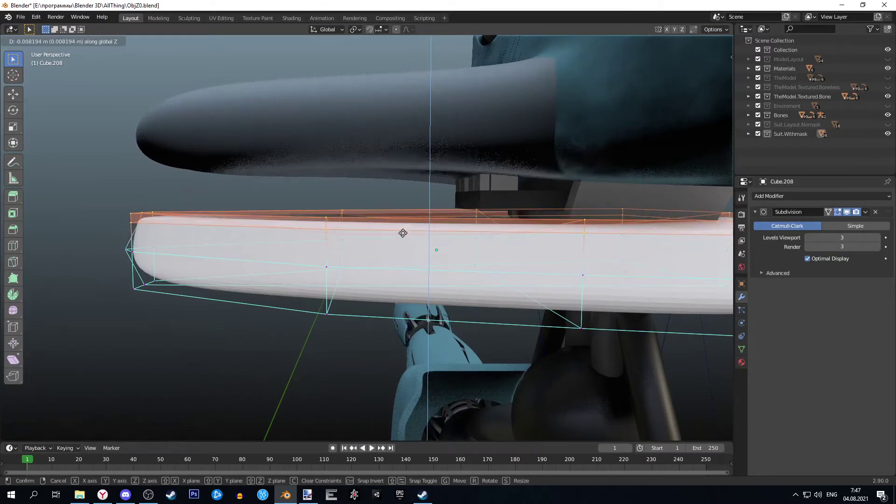
{"action": "mouse_move", "coordinate": [403, 234]}
{"action": "middle_mouse_down"}
{"action": "mouse_move", "coordinate": [519, 326]}
{"action": "mouse_move", "coordinate": [627, 323]}
{"action": "mouse_move", "coordinate": [490, 329]}
{"action": "mouse_move", "coordinate": [438, 320]}
{"action": "mouse_move", "coordinate": [526, 326]}
{"action": "mouse_move", "coordinate": [435, 280]}
{"action": "mouse_move", "coordinate": [429, 267]}
{"action": "mouse_move", "coordinate": [441, 278]}
{"action": "mouse_move", "coordinate": [383, 280]}
{"action": "middle_mouse_up"}
Step: In Object Mode, stretch the jaw about 1.07 along Y
{"action": "key", "text": "Tab"}
{"action": "key", "text": "s"}
{"action": "key", "text": "z"}
{"action": "left_click", "coordinate": [508, 315]}
{"action": "scroll", "coordinate": [442, 278], "scroll_direction": "down", "scroll_amount": 3}
{"action": "scroll", "coordinate": [395, 283], "scroll_direction": "down", "scroll_amount": 3}
{"action": "scroll", "coordinate": [383, 280], "scroll_direction": "up", "scroll_amount": 5}
{"action": "key", "text": "y"}
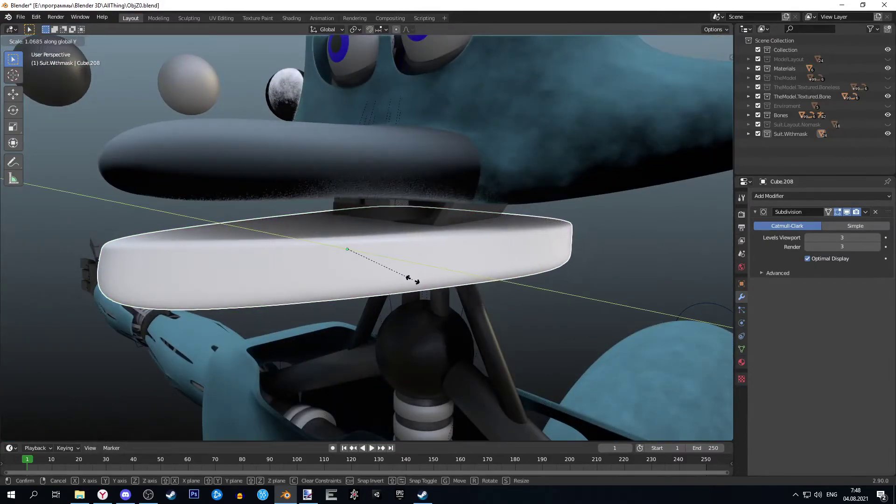
{"action": "left_click", "coordinate": [413, 279]}
Step: Widen the chin faces along X and stretch the faces under the snout
{"action": "mouse_move", "coordinate": [450, 296]}
{"action": "middle_mouse_down"}
{"action": "mouse_move", "coordinate": [547, 253]}
{"action": "mouse_move", "coordinate": [488, 290]}
{"action": "mouse_move", "coordinate": [472, 203]}
{"action": "middle_mouse_up"}
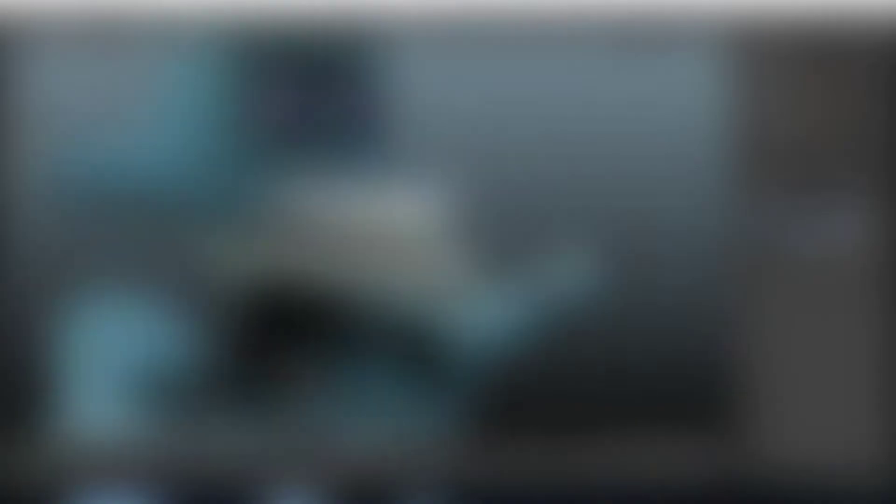
{"action": "key", "text": "s"}
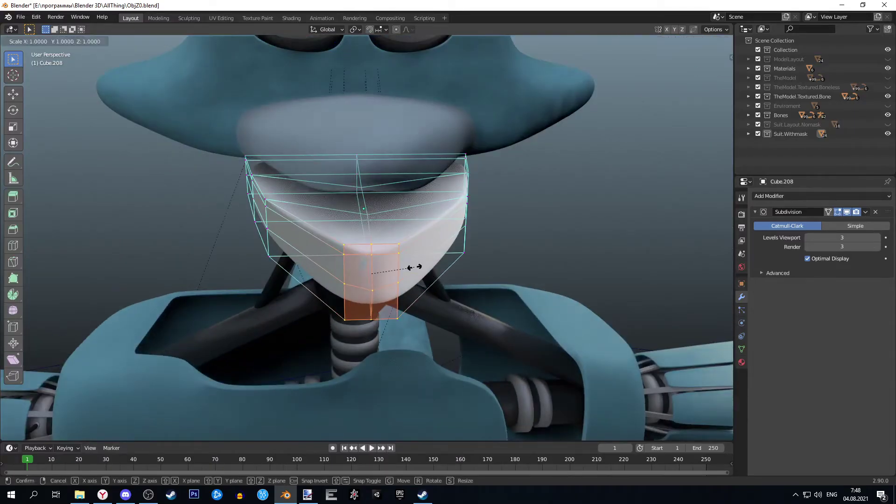
{"action": "key", "text": "x"}
{"action": "left_click", "coordinate": [464, 256]}
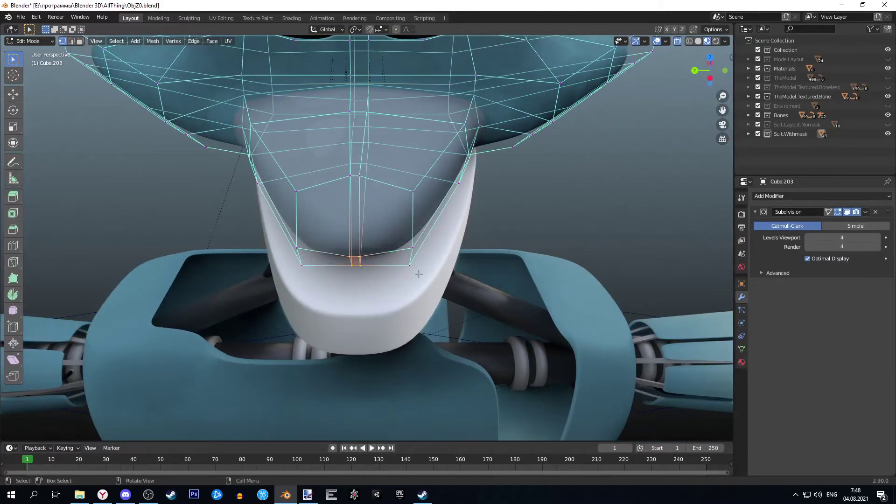
{"action": "left_click_drag", "start_coordinate": [419, 273], "coordinate": [289, 165]}
{"action": "middle_click_drag", "start_coordinate": [289, 165], "coordinate": [388, 253]}
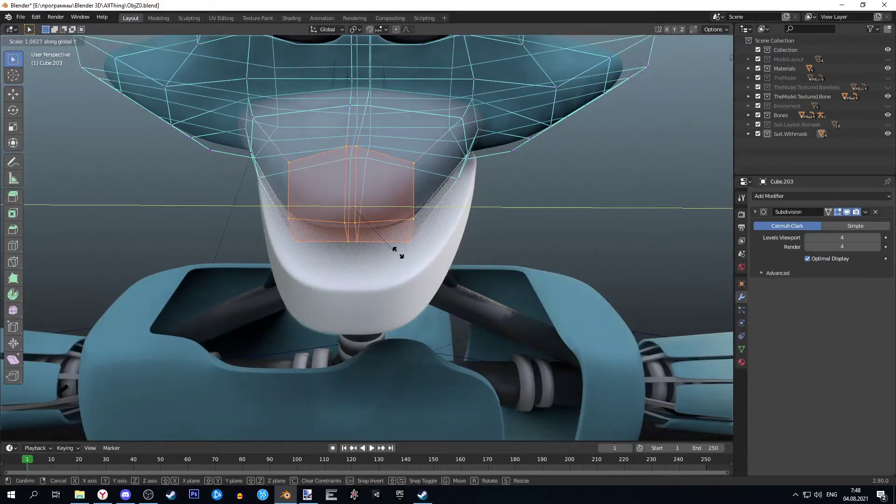
{"action": "left_click", "coordinate": [396, 252]}
{"action": "left_click", "coordinate": [332, 223]}
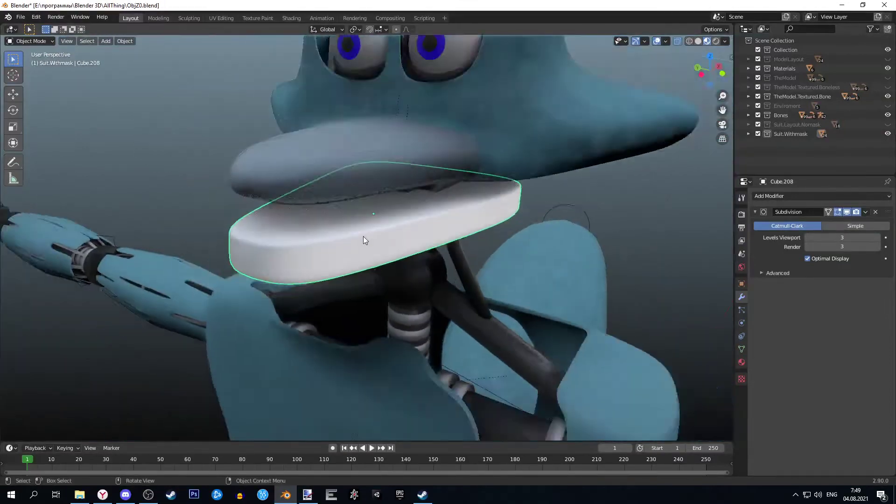
Step: Lower the white jaw piece Cube.208 along Z
{"action": "middle_click_drag", "start_coordinate": [363, 236], "coordinate": [351, 234]}
{"action": "scroll", "coordinate": [351, 234], "scroll_direction": "down", "scroll_amount": 2}
{"action": "scroll", "coordinate": [356, 237], "scroll_direction": "down", "scroll_amount": 6}
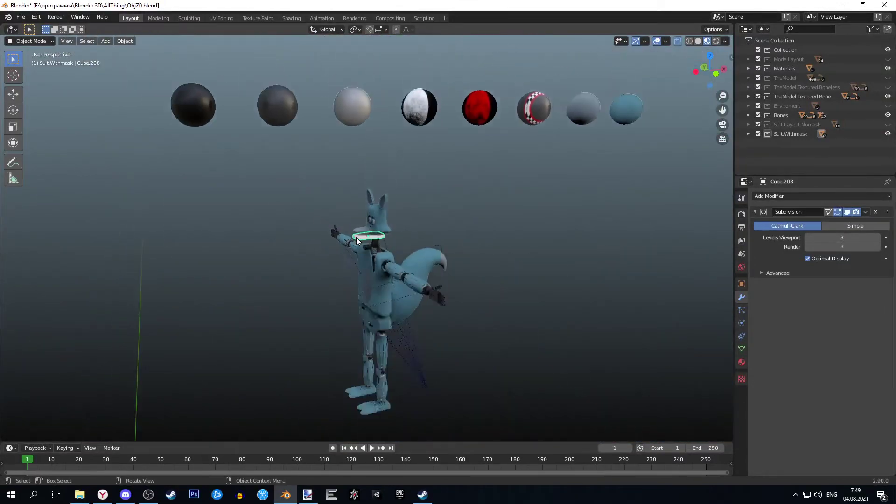
{"action": "scroll", "coordinate": [357, 237], "scroll_direction": "up", "scroll_amount": 8}
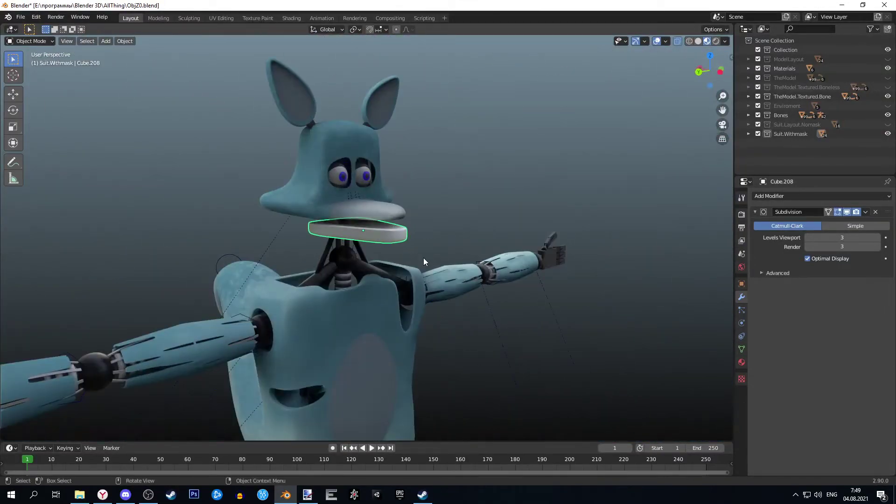
{"action": "middle_click_drag", "start_coordinate": [239, 202], "coordinate": [343, 240]}
{"action": "scroll", "coordinate": [336, 231], "scroll_direction": "up", "scroll_amount": 5}
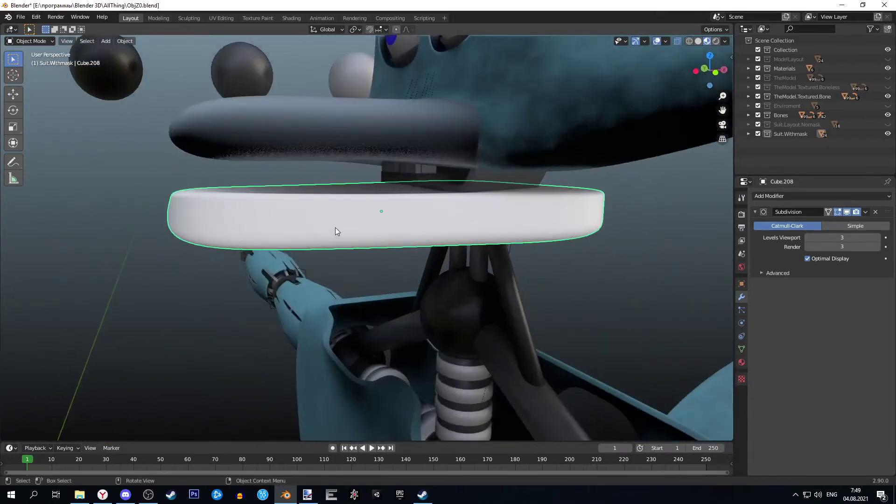
{"action": "scroll", "coordinate": [335, 229], "scroll_direction": "up", "scroll_amount": 2}
{"action": "key", "text": "g"}
{"action": "key", "text": "z"}
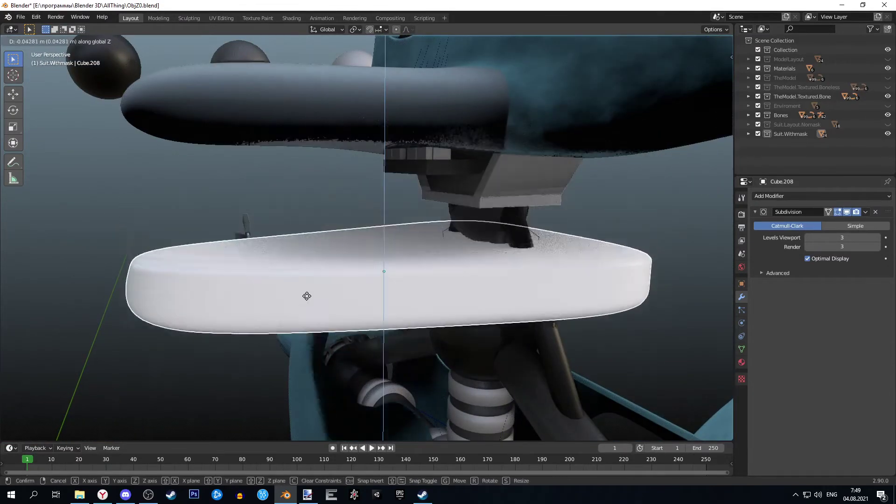
{"action": "left_click", "coordinate": [309, 260]}
Step: Adjust the fox head's height along Z
{"action": "middle_click_drag", "start_coordinate": [308, 260], "coordinate": [440, 260]}
{"action": "scroll", "coordinate": [438, 257], "scroll_direction": "down", "scroll_amount": 4}
{"action": "scroll", "coordinate": [431, 245], "scroll_direction": "down", "scroll_amount": 2}
{"action": "left_click", "coordinate": [430, 180]}
{"action": "scroll", "coordinate": [429, 181], "scroll_direction": "up", "scroll_amount": 5}
{"action": "key", "text": "g"}
{"action": "key", "text": "z"}
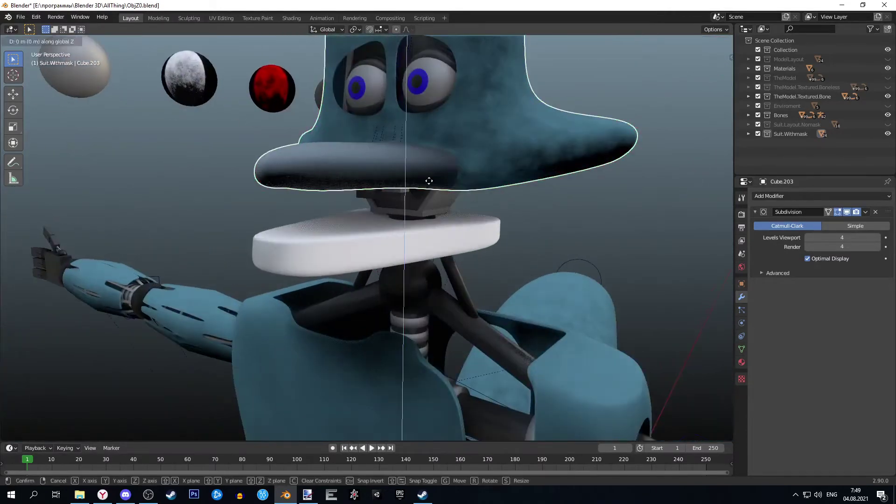
{"action": "left_click", "coordinate": [417, 186]}
Step: Raise Cube.208 about 0.03 m along Z so it tucks under the snout
{"action": "scroll", "coordinate": [430, 210], "scroll_direction": "up", "scroll_amount": 3}
{"action": "left_click", "coordinate": [445, 240]}
{"action": "key", "text": "g"}
{"action": "key", "text": "z"}
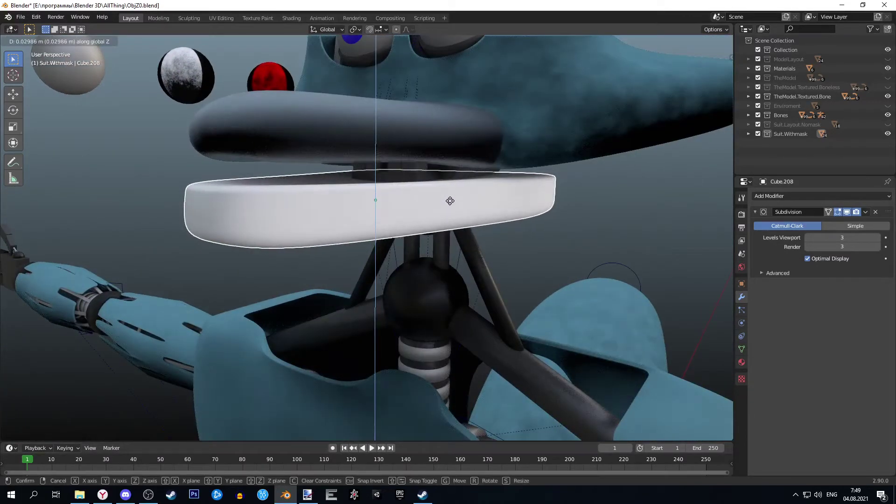
{"action": "left_click", "coordinate": [450, 200]}
{"action": "scroll", "coordinate": [484, 272], "scroll_direction": "down", "scroll_amount": 4}
{"action": "mouse_move", "coordinate": [484, 272]}
{"action": "middle_mouse_down"}
{"action": "mouse_move", "coordinate": [452, 240]}
{"action": "mouse_move", "coordinate": [560, 229]}
{"action": "mouse_move", "coordinate": [396, 218]}
{"action": "mouse_move", "coordinate": [382, 239]}
{"action": "middle_mouse_up"}
{"action": "scroll", "coordinate": [512, 215], "scroll_direction": "up", "scroll_amount": 5}
{"action": "scroll", "coordinate": [521, 191], "scroll_direction": "down", "scroll_amount": 4}
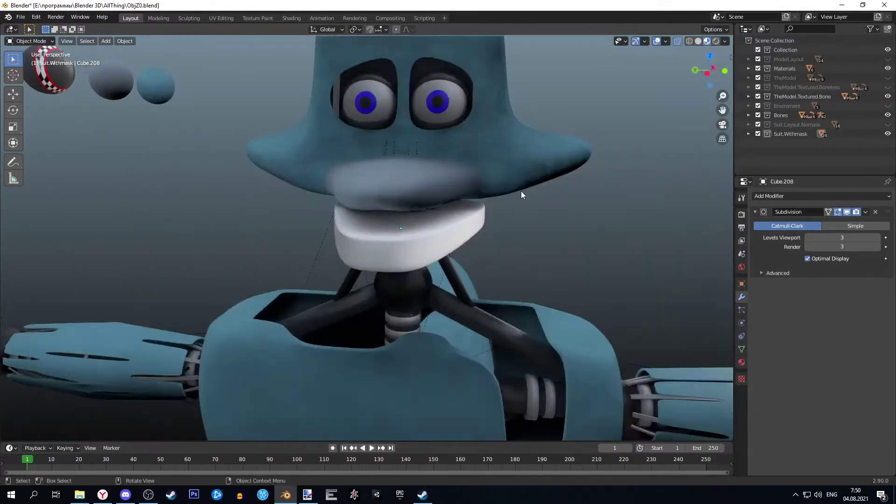
{"action": "middle_click_drag", "start_coordinate": [521, 191], "coordinate": [511, 188]}
Step: Apply the existing Suit.Tex.L material to the jaw plate
{"action": "scroll", "coordinate": [474, 247], "scroll_direction": "up", "scroll_amount": 5}
{"action": "left_click", "coordinate": [742, 363]}
{"action": "left_click", "coordinate": [759, 236]}
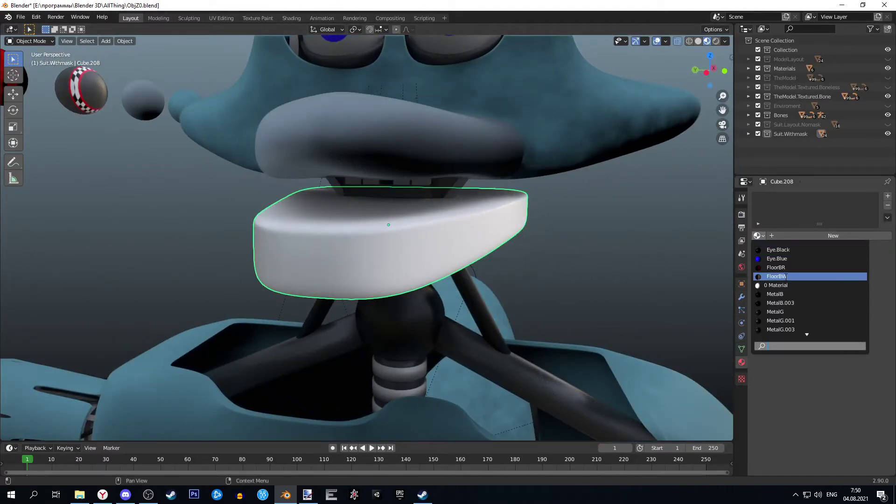
{"action": "left_click", "coordinate": [779, 312]}
{"action": "scroll", "coordinate": [492, 253], "scroll_direction": "down", "scroll_amount": 5}
{"action": "scroll", "coordinate": [446, 275], "scroll_direction": "up", "scroll_amount": 6}
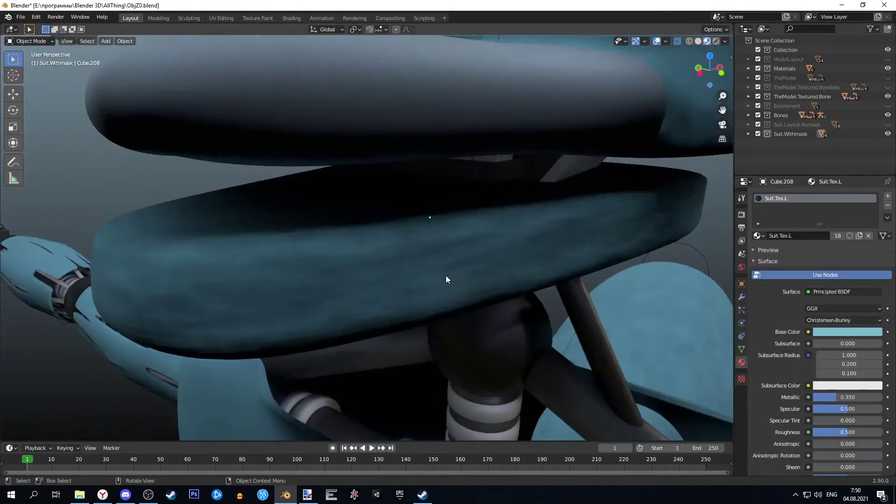
{"action": "middle_click_drag", "start_coordinate": [447, 275], "coordinate": [436, 268]}
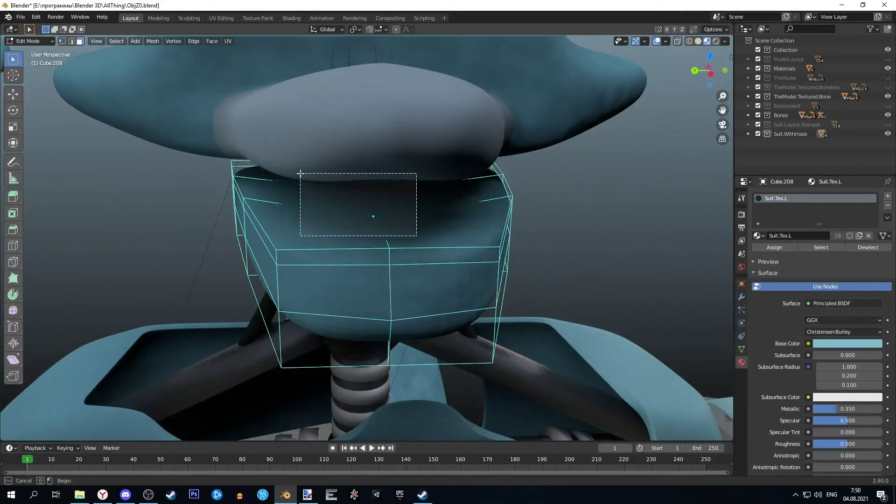
Step: Add a second material slot with the suit material and assign it to the top faces
{"action": "left_click_drag", "start_coordinate": [300, 173], "coordinate": [300, 174]}
{"action": "middle_click_drag", "start_coordinate": [326, 196], "coordinate": [354, 215]}
{"action": "left_click", "coordinate": [888, 196]}
{"action": "left_click", "coordinate": [757, 254]}
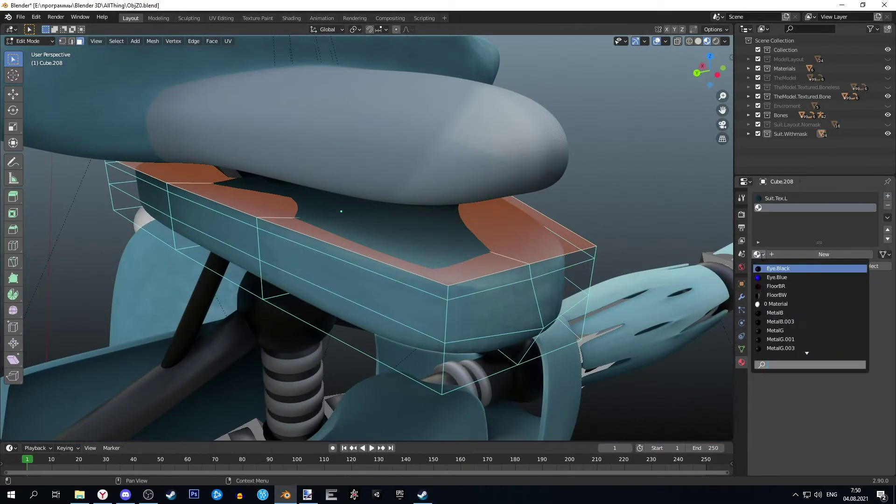
{"action": "left_click", "coordinate": [792, 332]}
{"action": "left_click", "coordinate": [774, 266]}
{"action": "mouse_move", "coordinate": [467, 234]}
{"action": "middle_mouse_down"}
{"action": "mouse_move", "coordinate": [483, 240]}
{"action": "mouse_move", "coordinate": [495, 224]}
{"action": "mouse_move", "coordinate": [408, 282]}
{"action": "mouse_move", "coordinate": [403, 242]}
{"action": "mouse_move", "coordinate": [474, 255]}
{"action": "mouse_move", "coordinate": [466, 261]}
{"action": "middle_mouse_up"}
{"action": "scroll", "coordinate": [495, 224], "scroll_direction": "down", "scroll_amount": 4}
Step: Set the jaw plate's Subdivision viewport level to 0 in Object Mode
{"action": "key", "text": "Tab"}
{"action": "left_click", "coordinate": [491, 220]}
{"action": "left_click", "coordinate": [741, 297]}
{"action": "left_click", "coordinate": [878, 246]}
{"action": "scroll", "coordinate": [425, 257], "scroll_direction": "down", "scroll_amount": 3}
{"action": "scroll", "coordinate": [467, 262], "scroll_direction": "up", "scroll_amount": 5}
{"action": "scroll", "coordinate": [582, 234], "scroll_direction": "down", "scroll_amount": 3}
Step: Nudge the jaw plate Cube.208 slightly along the Z axis
{"action": "middle_click_drag", "start_coordinate": [583, 234], "coordinate": [513, 236]}
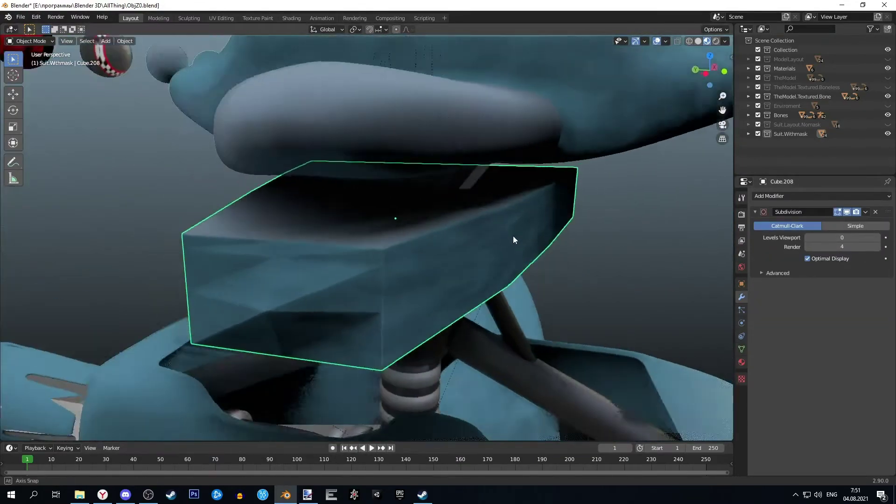
{"action": "scroll", "coordinate": [513, 236], "scroll_direction": "up", "scroll_amount": 2}
{"action": "scroll", "coordinate": [879, 239], "scroll_direction": "down", "scroll_amount": 1, "text": "ctrl"}
{"action": "key", "text": "g"}
{"action": "key", "text": "z"}
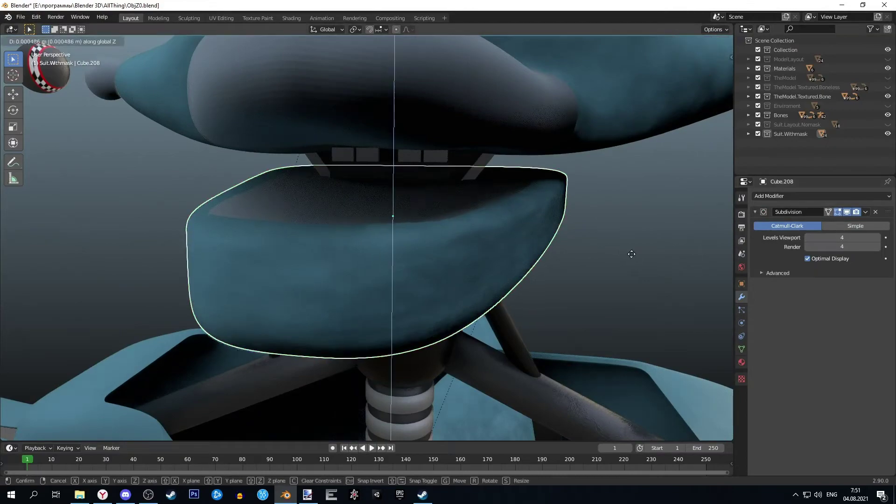
{"action": "left_click", "coordinate": [627, 260]}
Step: Tilt the jaw plate around Y and reposition it vertically
{"action": "left_click", "coordinate": [677, 41]}
{"action": "scroll", "coordinate": [536, 223], "scroll_direction": "down", "scroll_amount": 5}
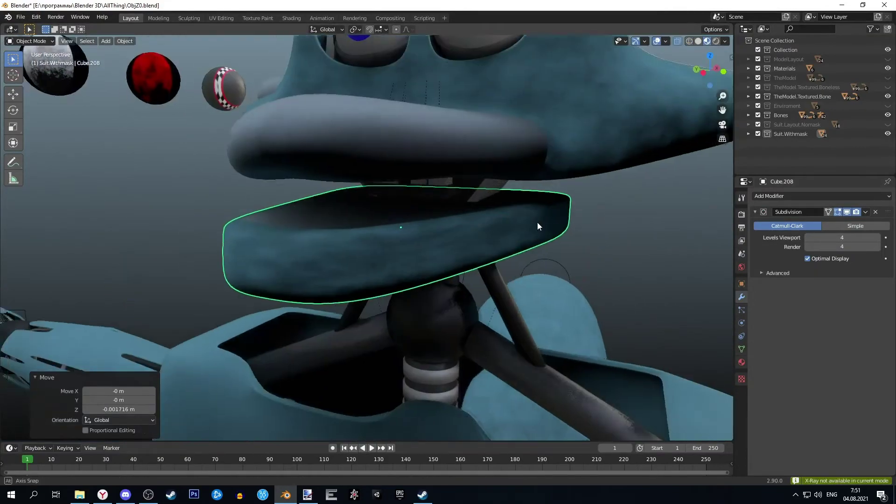
{"action": "mouse_move", "coordinate": [537, 222]}
{"action": "middle_mouse_down"}
{"action": "mouse_move", "coordinate": [576, 223]}
{"action": "mouse_move", "coordinate": [475, 245]}
{"action": "middle_mouse_up"}
{"action": "middle_click_drag", "start_coordinate": [674, 44], "coordinate": [553, 150]}
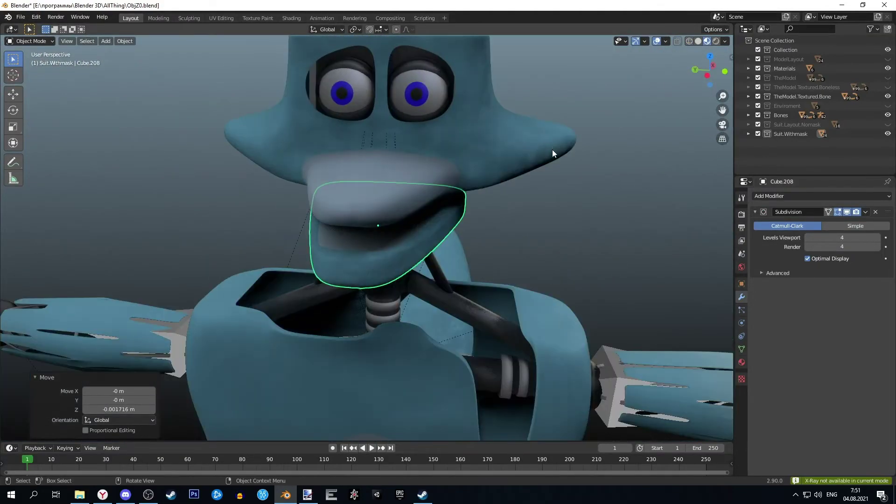
{"action": "scroll", "coordinate": [480, 169], "scroll_direction": "up", "scroll_amount": 4}
{"action": "scroll", "coordinate": [494, 176], "scroll_direction": "down", "scroll_amount": 6}
{"action": "mouse_move", "coordinate": [495, 176]}
{"action": "middle_mouse_down"}
{"action": "mouse_move", "coordinate": [479, 237]}
{"action": "mouse_move", "coordinate": [515, 268]}
{"action": "middle_mouse_up"}
{"action": "scroll", "coordinate": [515, 268], "scroll_direction": "down", "scroll_amount": 3}
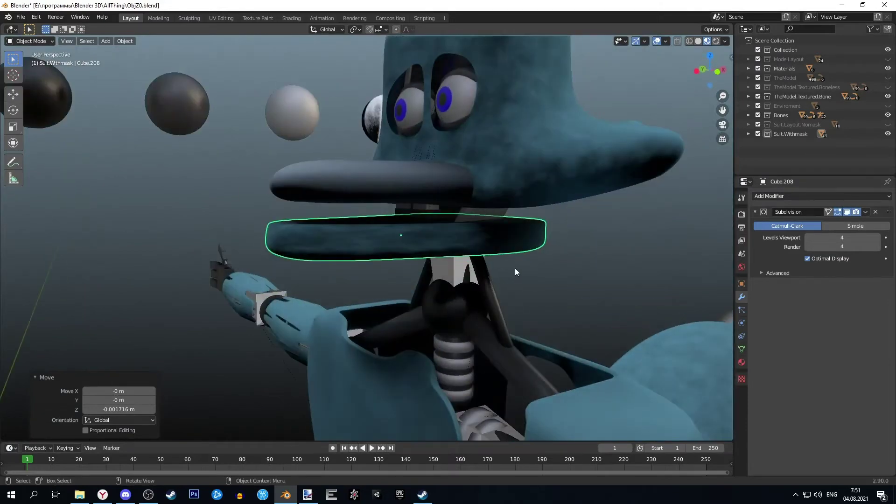
{"action": "key", "text": "r"}
{"action": "key", "text": "y"}
{"action": "key", "text": "Return"}
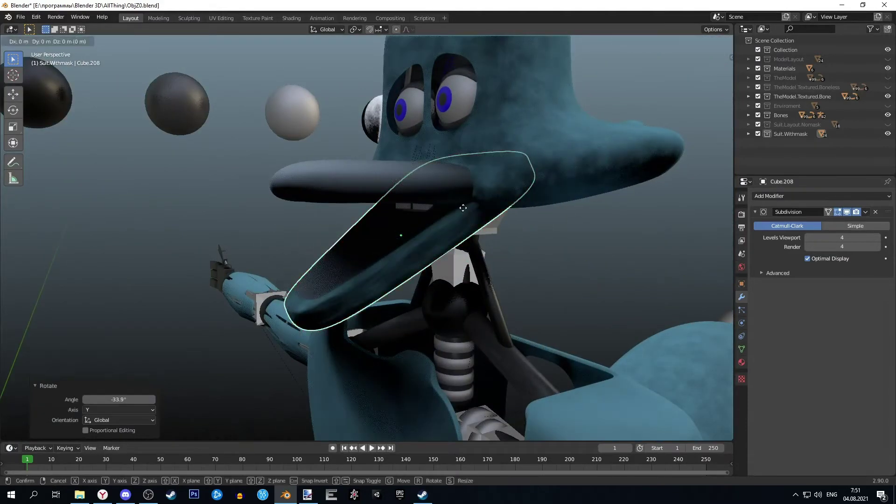
{"action": "key", "text": "g"}
{"action": "key", "text": "z"}
{"action": "left_click", "coordinate": [445, 255]}
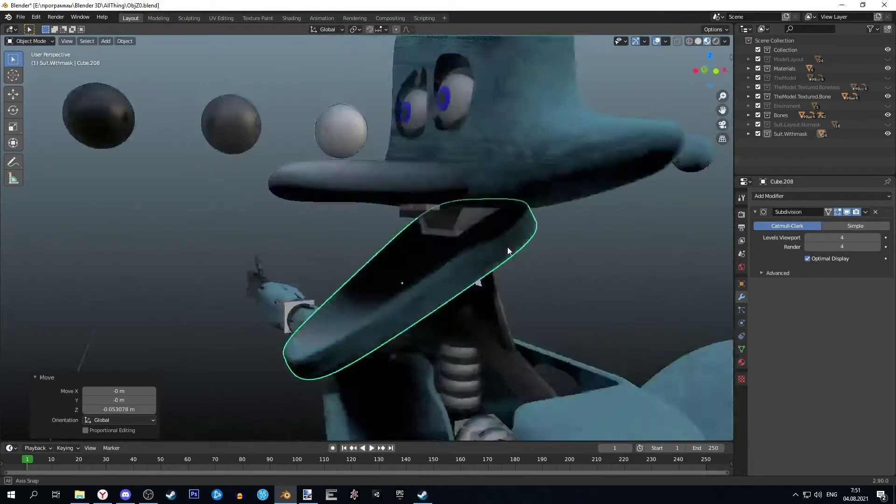
Step: Undo the jaw plate's tilt and recheck the jaw close-up
{"action": "scroll", "coordinate": [508, 247], "scroll_direction": "down", "scroll_amount": 4}
{"action": "middle_click_drag", "start_coordinate": [508, 247], "coordinate": [385, 232]}
{"action": "key", "text": "alt+r"}
{"action": "scroll", "coordinate": [494, 228], "scroll_direction": "up", "scroll_amount": 5}
{"action": "mouse_move", "coordinate": [494, 227]}
{"action": "middle_mouse_down"}
{"action": "mouse_move", "coordinate": [471, 238]}
{"action": "mouse_move", "coordinate": [487, 239]}
{"action": "middle_mouse_up"}
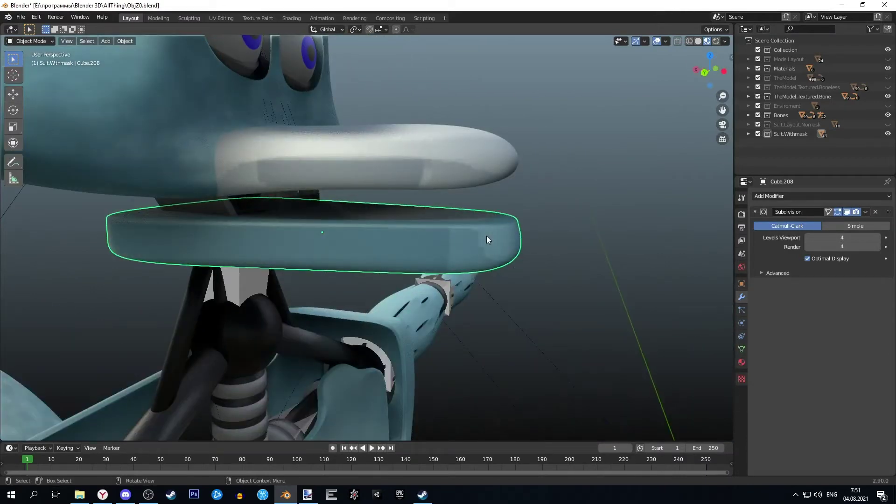
{"action": "middle_click_drag", "start_coordinate": [487, 237], "coordinate": [377, 237]}
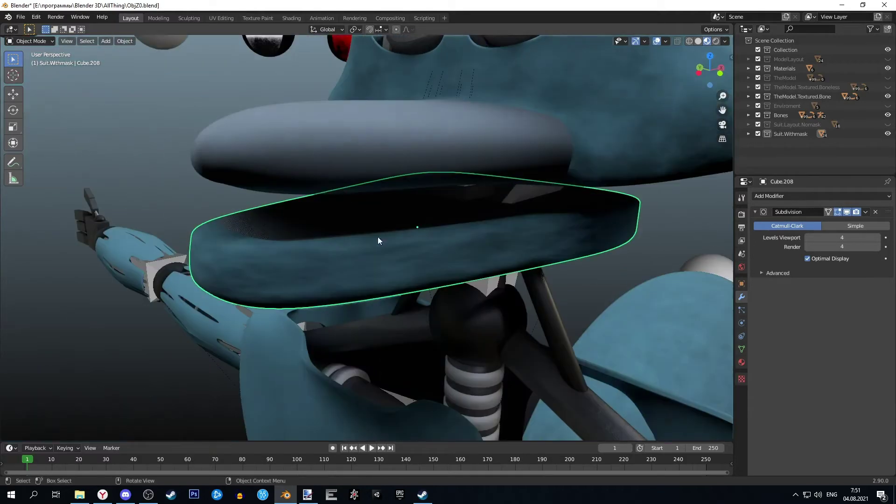
Step: Select the fox head and save the blend file with Ctrl+S
{"action": "left_click", "coordinate": [876, 211]}
{"action": "left_click", "coordinate": [570, 150]}
{"action": "key", "text": "ctrl+x"}
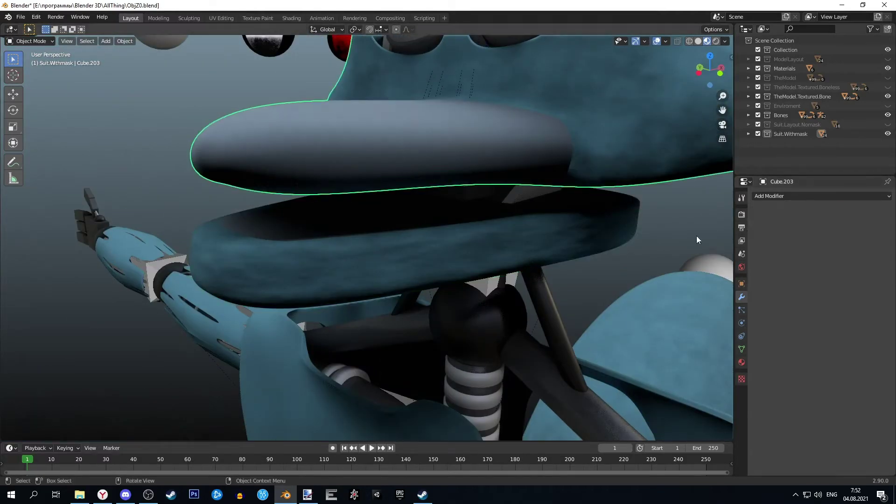
{"action": "scroll", "coordinate": [697, 237], "scroll_direction": "down", "scroll_amount": 5}
{"action": "mouse_move", "coordinate": [697, 237]}
{"action": "middle_mouse_down"}
{"action": "mouse_move", "coordinate": [424, 202]}
{"action": "mouse_move", "coordinate": [575, 200]}
{"action": "mouse_move", "coordinate": [426, 240]}
{"action": "mouse_move", "coordinate": [520, 240]}
{"action": "mouse_move", "coordinate": [482, 253]}
{"action": "middle_mouse_up"}
{"action": "scroll", "coordinate": [521, 240], "scroll_direction": "down", "scroll_amount": 2}
{"action": "key", "text": "ctrl+s"}
Step: Move the fox's head and jaw off the neck to reveal the endoskeleton
{"action": "scroll", "coordinate": [514, 250], "scroll_direction": "down", "scroll_amount": 5}
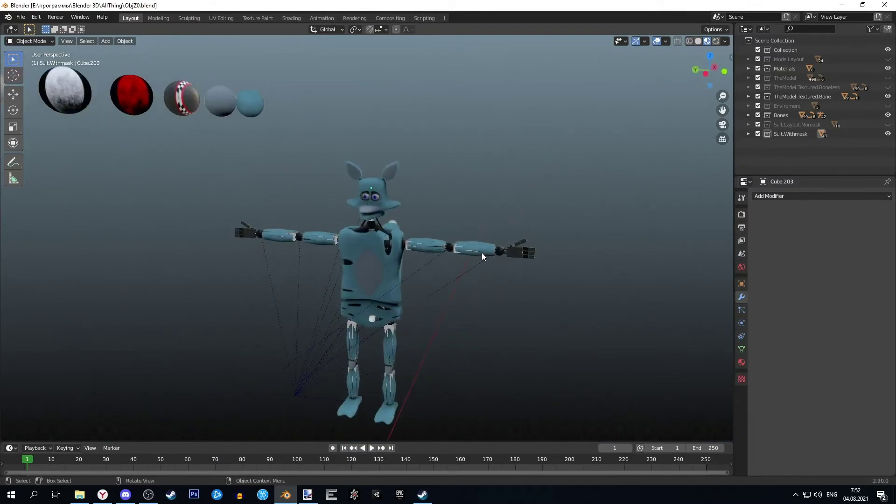
{"action": "scroll", "coordinate": [481, 253], "scroll_direction": "up", "scroll_amount": 4}
{"action": "scroll", "coordinate": [474, 226], "scroll_direction": "up", "scroll_amount": 4}
{"action": "scroll", "coordinate": [452, 299], "scroll_direction": "up", "scroll_amount": 2}
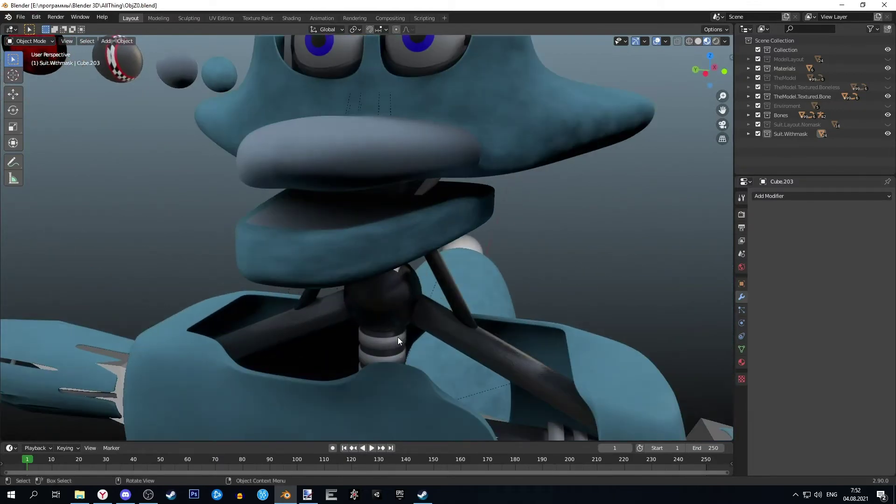
{"action": "middle_click_drag", "start_coordinate": [397, 337], "coordinate": [772, 414]}
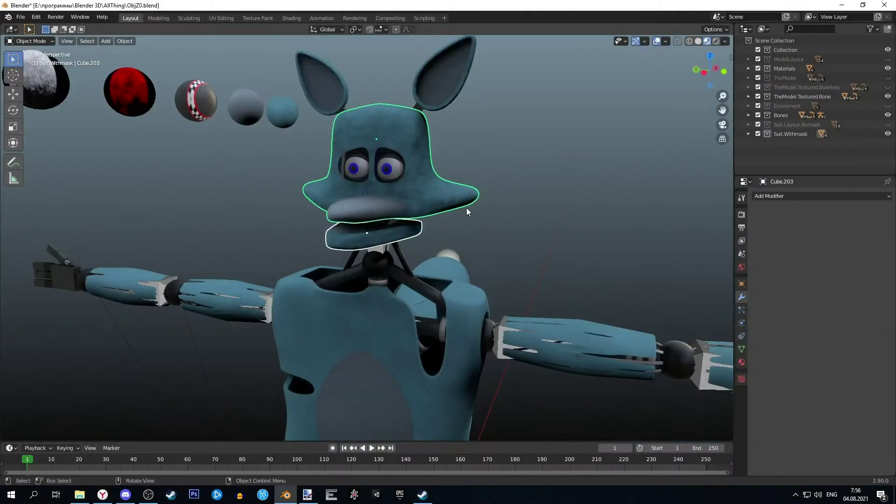
{"action": "key", "text": "g"}
{"action": "left_click", "coordinate": [575, 227]}
{"action": "middle_click_drag", "start_coordinate": [575, 228], "coordinate": [456, 240]}
{"action": "scroll", "coordinate": [478, 254], "scroll_direction": "up", "scroll_amount": 2}
Step: Move the fox head further upward out of the way
{"action": "left_click", "coordinate": [456, 201]}
{"action": "key", "text": "g"}
{"action": "left_click", "coordinate": [497, 163]}
{"action": "mouse_move", "coordinate": [496, 164]}
{"action": "middle_mouse_down"}
{"action": "mouse_move", "coordinate": [456, 261]}
{"action": "mouse_move", "coordinate": [495, 233]}
{"action": "middle_mouse_up"}
Step: Add a cylinder and shrink it to 0.055
{"action": "key", "text": "shift+a"}
{"action": "left_click", "coordinate": [496, 231]}
{"action": "left_click_drag", "start_coordinate": [705, 79], "coordinate": [690, 86]}
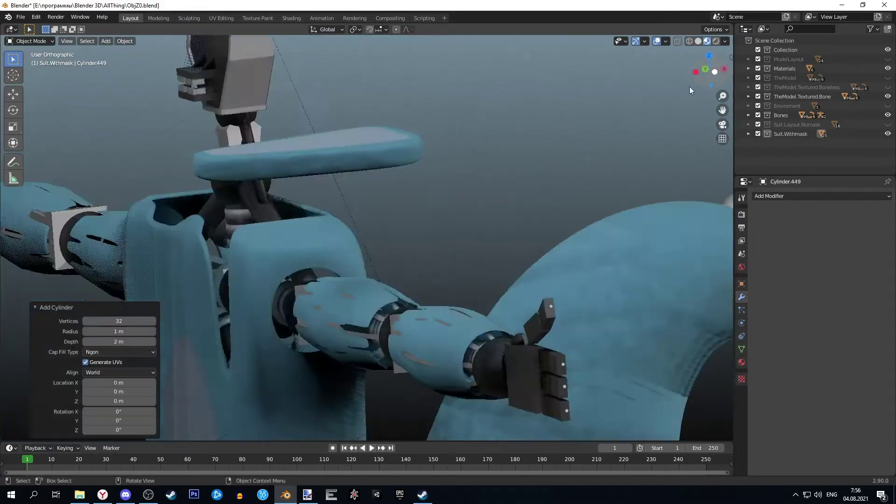
{"action": "left_click", "coordinate": [714, 72]}
{"action": "type", "text": "s.055"}
{"action": "key", "text": "Return"}
{"action": "scroll", "coordinate": [312, 190], "scroll_direction": "up", "scroll_amount": 3}
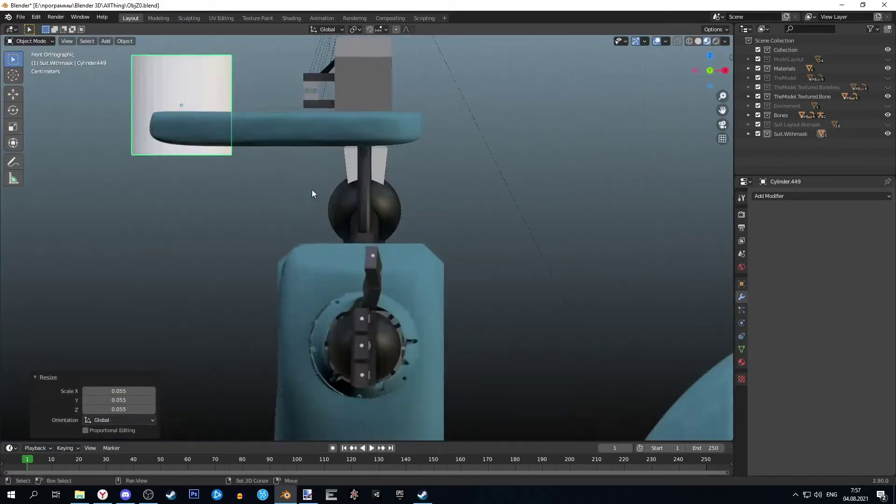
Step: Lower the small white cylinder onto the muzzle's upper edge
{"action": "left_click", "coordinate": [696, 70]}
{"action": "key", "text": "g"}
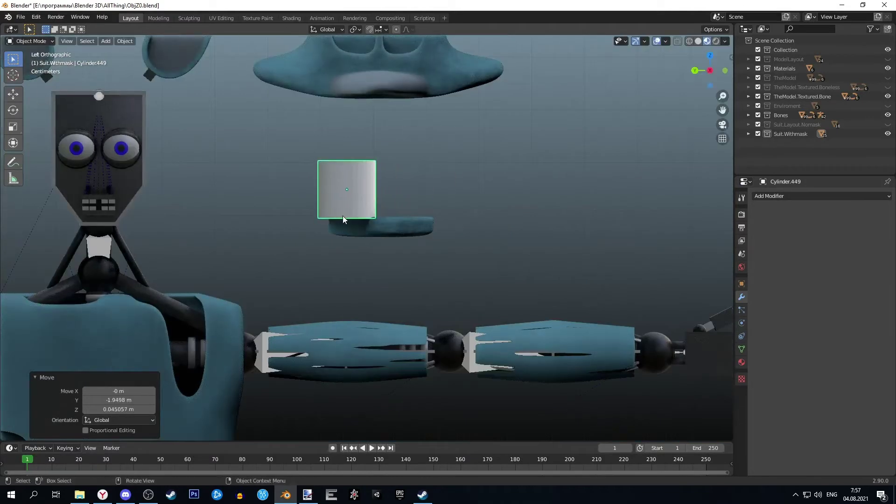
{"action": "scroll", "coordinate": [355, 229], "scroll_direction": "up", "scroll_amount": 5}
{"action": "key", "text": "s"}
{"action": "left_click", "coordinate": [354, 183]}
{"action": "scroll", "coordinate": [357, 168], "scroll_direction": "down", "scroll_amount": 3}
{"action": "scroll", "coordinate": [360, 155], "scroll_direction": "up", "scroll_amount": 3}
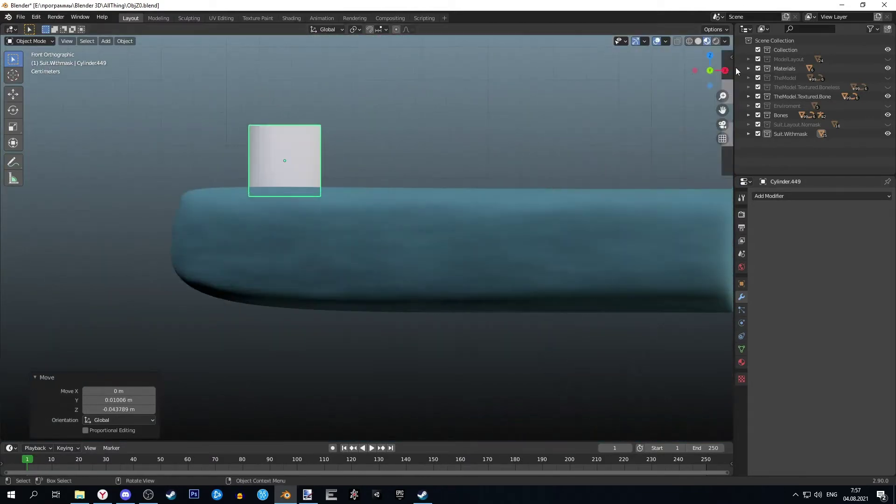
{"action": "left_click", "coordinate": [710, 70]}
{"action": "scroll", "coordinate": [329, 196], "scroll_direction": "up", "scroll_amount": 4}
{"action": "scroll", "coordinate": [330, 196], "scroll_direction": "down", "scroll_amount": 4}
Step: Select the white disc, scale it slightly wider and enter Edit Mode
{"action": "left_click", "coordinate": [481, 235]}
{"action": "scroll", "coordinate": [460, 243], "scroll_direction": "down", "scroll_amount": 2}
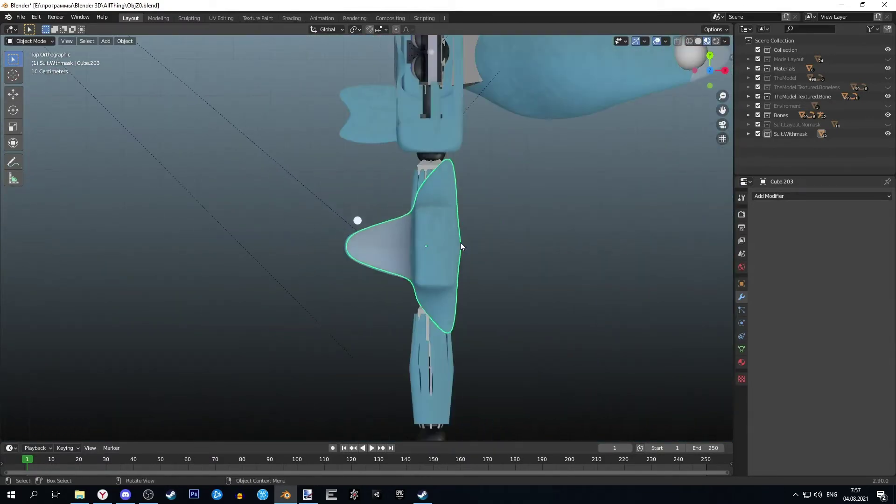
{"action": "key", "text": "g"}
{"action": "left_click", "coordinate": [433, 241]}
{"action": "scroll", "coordinate": [434, 245], "scroll_direction": "up", "scroll_amount": 3}
{"action": "left_click", "coordinate": [320, 152]}
{"action": "scroll", "coordinate": [441, 162], "scroll_direction": "up", "scroll_amount": 2}
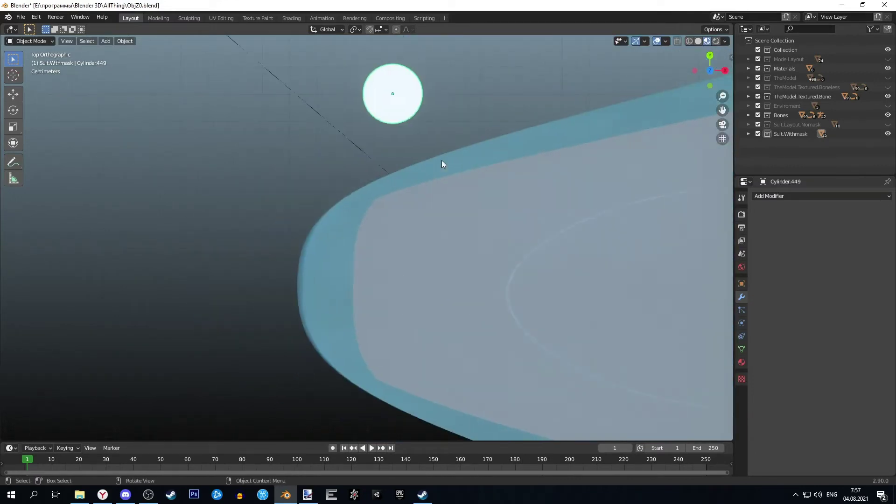
{"action": "key", "text": "s"}
{"action": "key", "text": "Tab"}
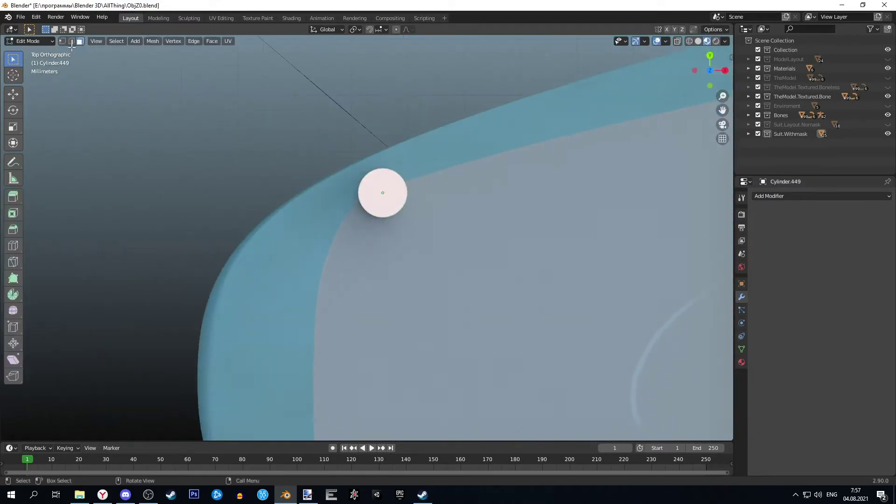
Step: Shrink the cylinder's top rim to 0.241 and narrow its bottom rim
{"action": "middle_click_drag", "start_coordinate": [424, 219], "coordinate": [677, 41]}
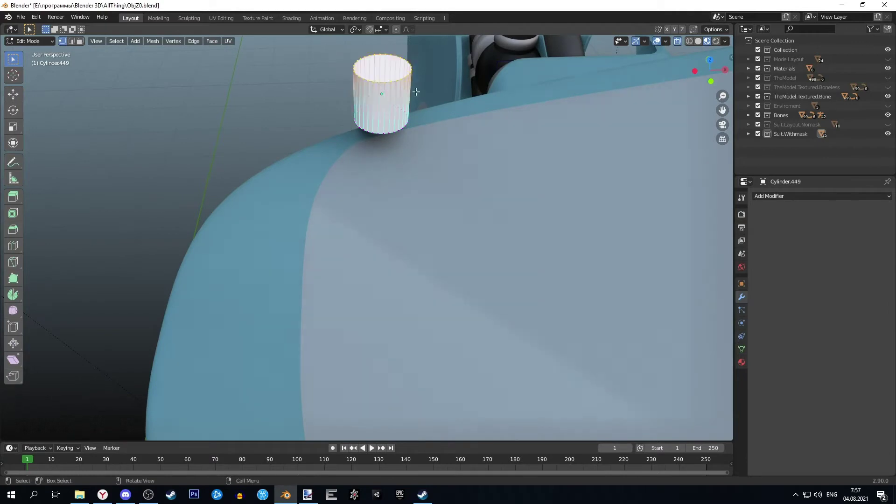
{"action": "left_click", "coordinate": [711, 81]}
{"action": "key", "text": "s"}
{"action": "left_click", "coordinate": [402, 192]}
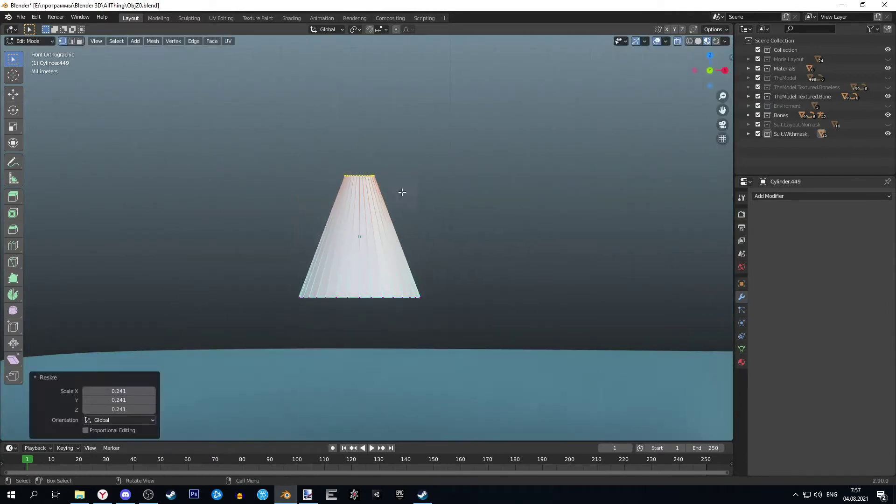
{"action": "key", "text": "ctrl+i"}
{"action": "key", "text": "s"}
{"action": "left_click", "coordinate": [471, 293]}
{"action": "key", "text": "Tab"}
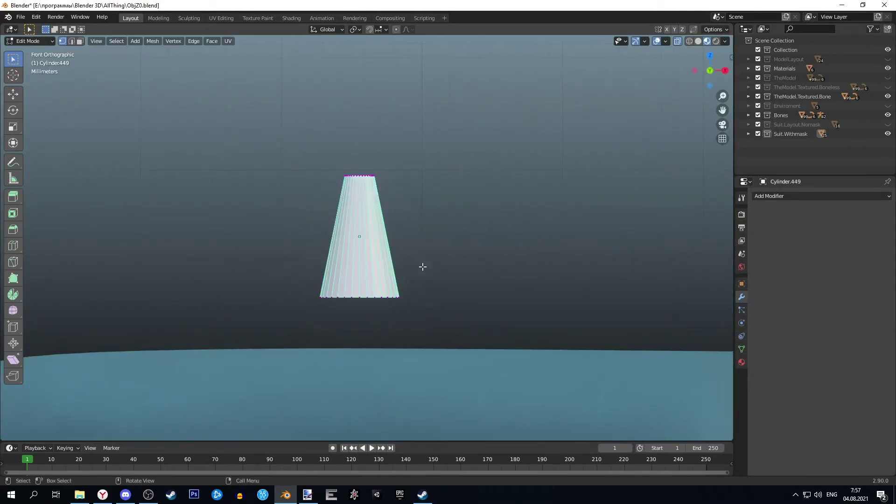
Step: Set the cone's origin to its geometry and lower it along Z
{"action": "right_click", "coordinate": [379, 271]}
{"action": "left_click", "coordinate": [409, 277]}
{"action": "key", "text": "g"}
{"action": "key", "text": "z"}
{"action": "left_click", "coordinate": [402, 330]}
Step: Check the cone from Top view and readjust its height on the teal pad
{"action": "key", "text": "KP_7"}
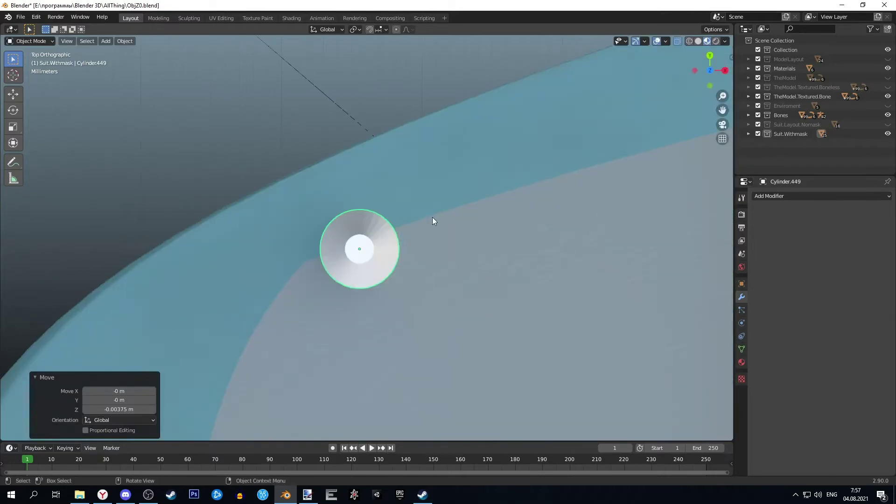
{"action": "key", "text": "g"}
{"action": "middle_click_drag", "start_coordinate": [463, 249], "coordinate": [470, 148]}
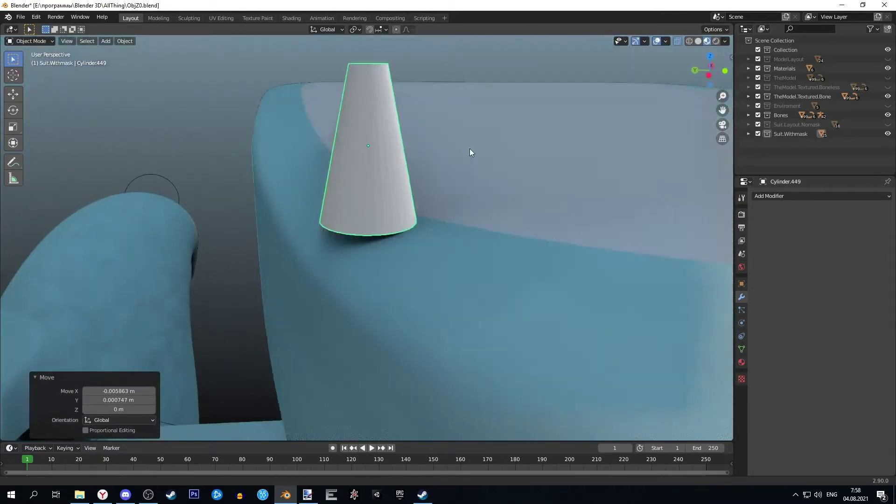
{"action": "key", "text": "g"}
{"action": "key", "text": "z"}
{"action": "left_click_drag", "start_coordinate": [700, 55], "coordinate": [520, 187]}
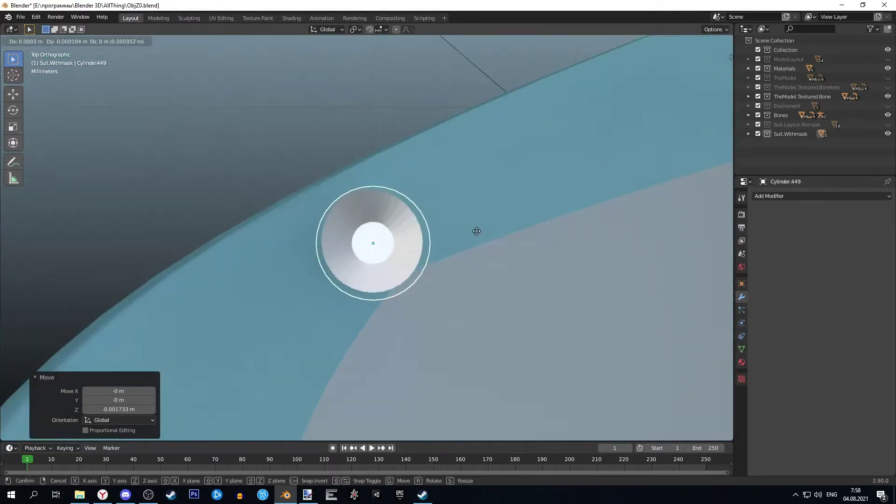
{"action": "mouse_move", "coordinate": [508, 176]}
{"action": "middle_mouse_down"}
{"action": "mouse_move", "coordinate": [435, 178]}
{"action": "mouse_move", "coordinate": [459, 206]}
{"action": "mouse_move", "coordinate": [402, 202]}
{"action": "mouse_move", "coordinate": [528, 202]}
{"action": "mouse_move", "coordinate": [343, 189]}
{"action": "mouse_move", "coordinate": [442, 197]}
{"action": "middle_mouse_up"}
{"action": "key", "text": "Return"}
Step: Stretch the cone 1.373 along Z from Front view
{"action": "key", "text": "KP_1"}
{"action": "scroll", "coordinate": [489, 204], "scroll_direction": "up", "scroll_amount": 2}
{"action": "key", "text": "s"}
{"action": "key", "text": "z"}
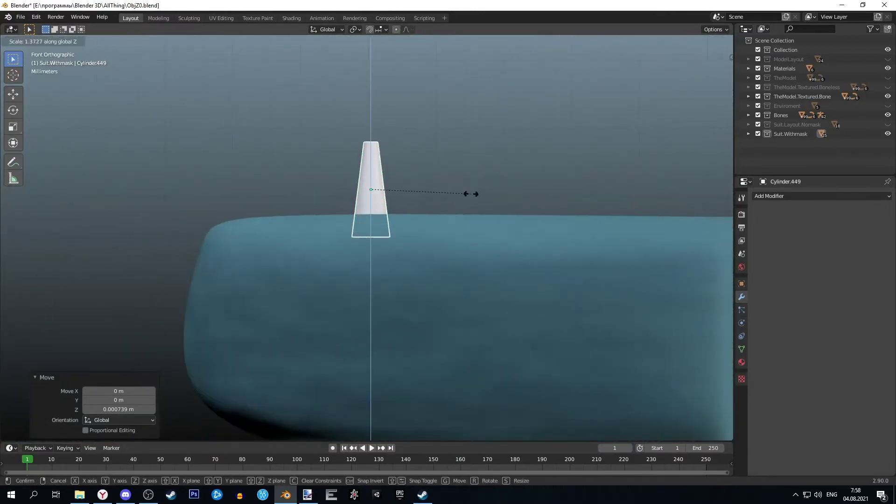
{"action": "mouse_move", "coordinate": [695, 70]}
{"action": "left_mouse_down"}
{"action": "mouse_move", "coordinate": [372, 251]}
{"action": "mouse_move", "coordinate": [492, 240]}
{"action": "left_mouse_up"}
{"action": "key", "text": "g"}
{"action": "key", "text": "z"}
{"action": "left_click", "coordinate": [499, 229]}
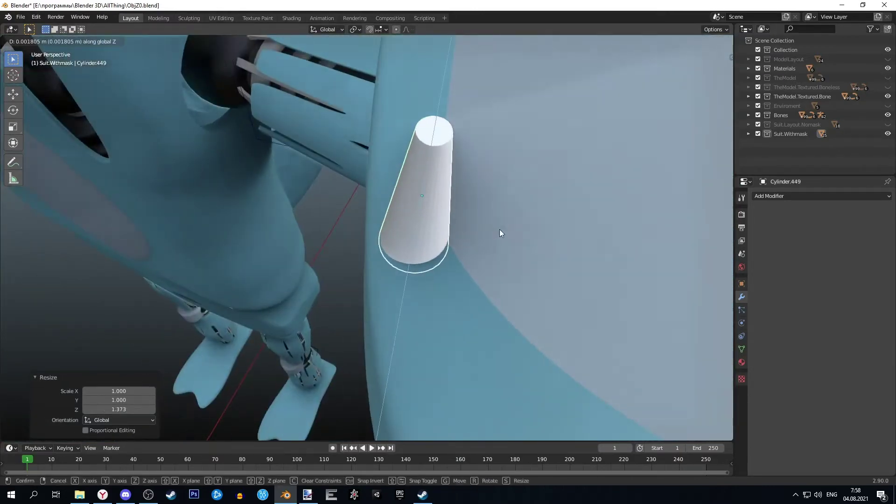
{"action": "middle_click_drag", "start_coordinate": [499, 228], "coordinate": [444, 237]}
Step: Try resizing the cone's tip ring in Edit Mode, then return to Object Mode
{"action": "key", "text": "Tab"}
{"action": "key", "text": "s"}
{"action": "key", "text": "Escape"}
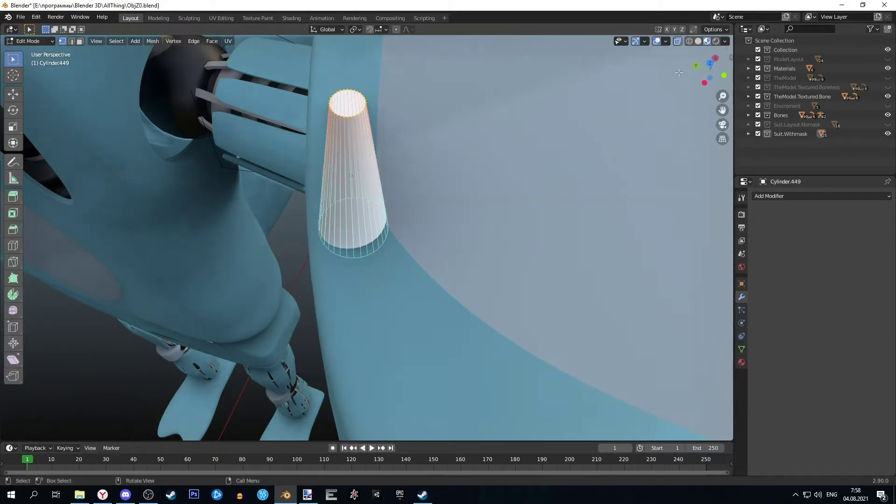
{"action": "key", "text": "ctrl+KP_3"}
{"action": "scroll", "coordinate": [415, 220], "scroll_direction": "up", "scroll_amount": 2}
{"action": "key", "text": "s"}
{"action": "key", "text": "Escape"}
{"action": "key", "text": "Tab"}
{"action": "scroll", "coordinate": [512, 216], "scroll_direction": "down", "scroll_amount": 2}
{"action": "middle_click_drag", "start_coordinate": [512, 216], "coordinate": [502, 238]}
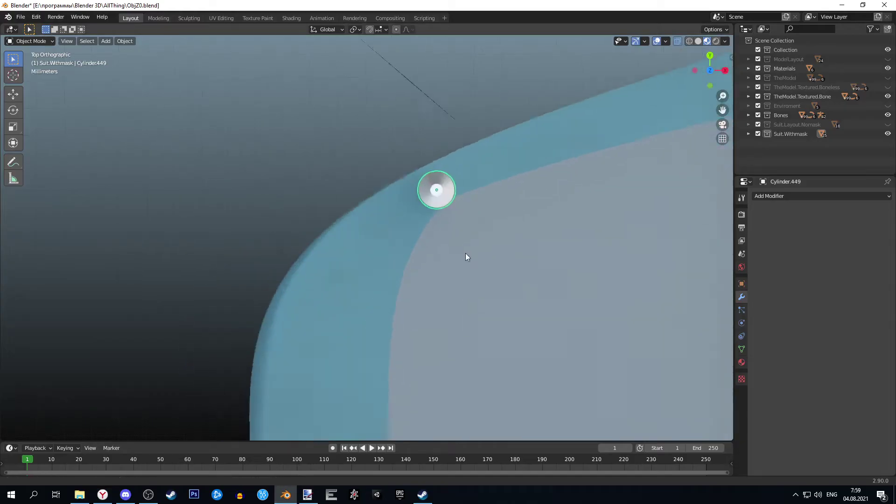
Step: Paste and place the first six cone tooth copies along the muzzle's upper edge
{"action": "left_click", "coordinate": [386, 323]}
{"action": "key", "text": "ctrl+v"}
{"action": "key", "text": "g"}
{"action": "left_click", "coordinate": [272, 338]}
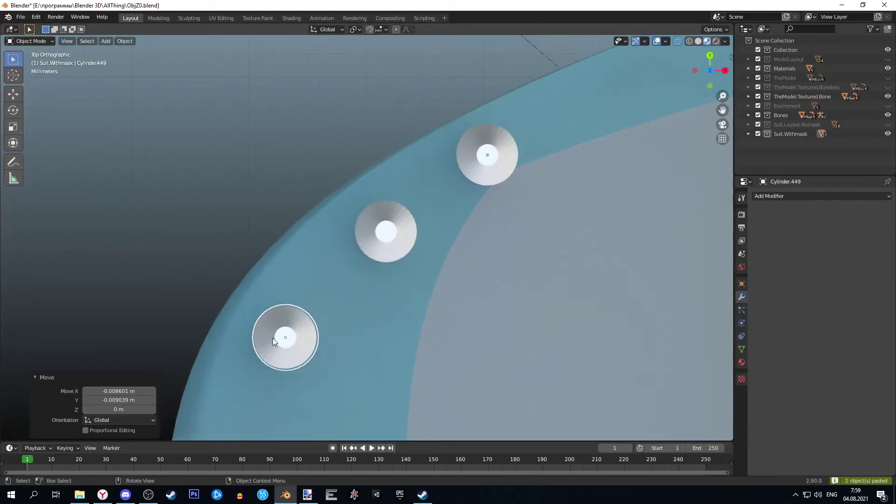
{"action": "scroll", "coordinate": [479, 182], "scroll_direction": "down", "scroll_amount": 2}
{"action": "middle_click_drag", "start_coordinate": [479, 182], "coordinate": [338, 306], "text": "shift"}
{"action": "key", "text": "ctrl+v"}
{"action": "key", "text": "g"}
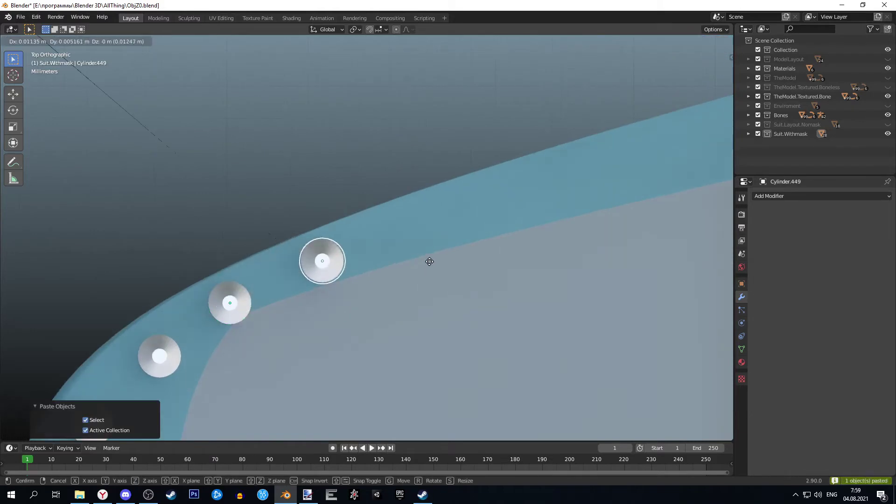
{"action": "left_click", "coordinate": [426, 264]}
{"action": "key", "text": "ctrl+v"}
{"action": "key", "text": "g"}
{"action": "left_click", "coordinate": [511, 233]}
{"action": "middle_click_drag", "start_coordinate": [512, 233], "coordinate": [442, 280], "text": "shift"}
{"action": "key", "text": "ctrl+v"}
{"action": "key", "text": "g"}
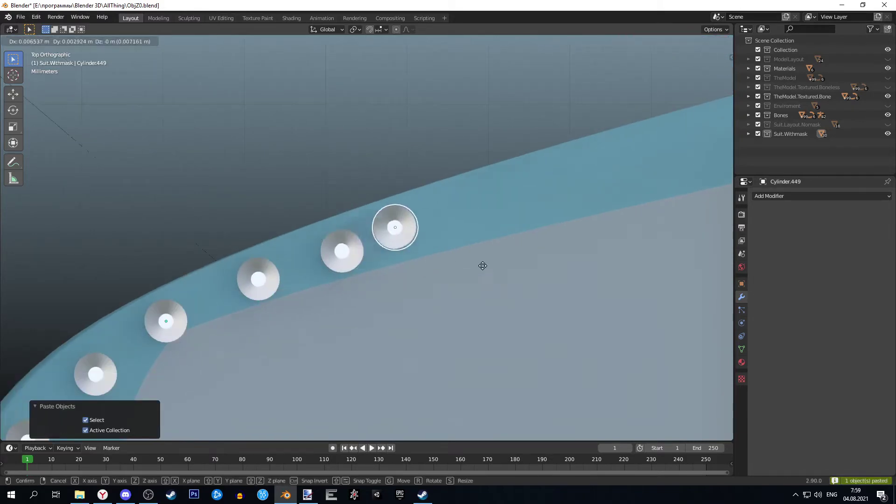
{"action": "left_click", "coordinate": [508, 264]}
{"action": "middle_click_drag", "start_coordinate": [508, 264], "coordinate": [389, 242], "text": "shift"}
{"action": "key", "text": "ctrl+v"}
{"action": "key", "text": "g"}
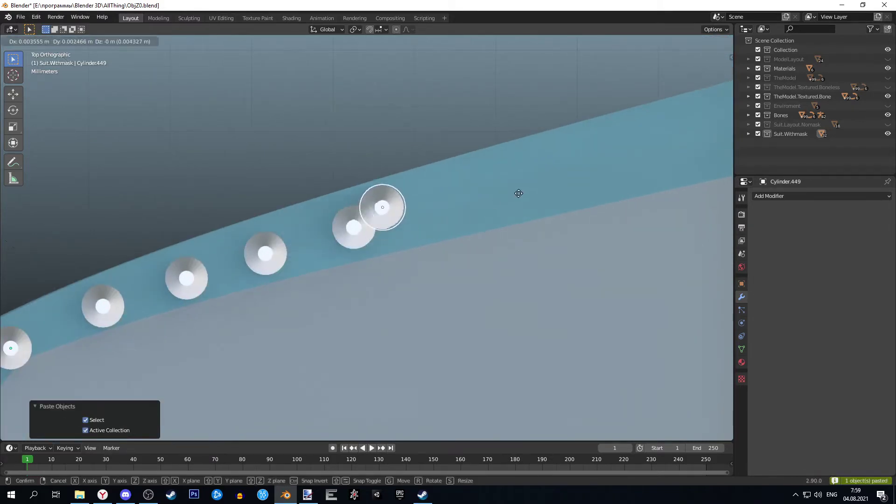
{"action": "left_click", "coordinate": [573, 194]}
Step: Recopy the tooth, add the remaining copies to the rim's end, and box-select the row
{"action": "scroll", "coordinate": [554, 198], "scroll_direction": "down", "scroll_amount": 3}
{"action": "scroll", "coordinate": [447, 221], "scroll_direction": "down", "scroll_amount": 8}
{"action": "scroll", "coordinate": [446, 221], "scroll_direction": "down", "scroll_amount": 6}
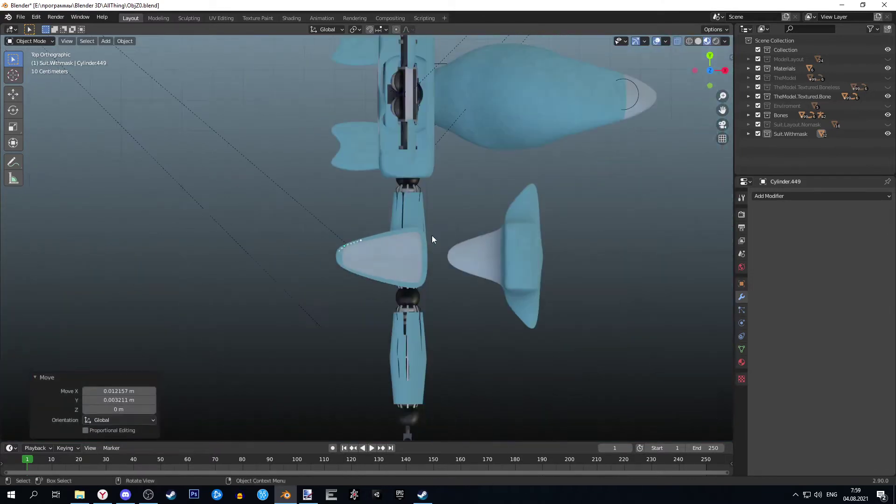
{"action": "scroll", "coordinate": [382, 237], "scroll_direction": "up", "scroll_amount": 6}
{"action": "scroll", "coordinate": [414, 228], "scroll_direction": "up", "scroll_amount": 5}
{"action": "key", "text": "ctrl+c"}
{"action": "key", "text": "ctrl+v"}
{"action": "key", "text": "g"}
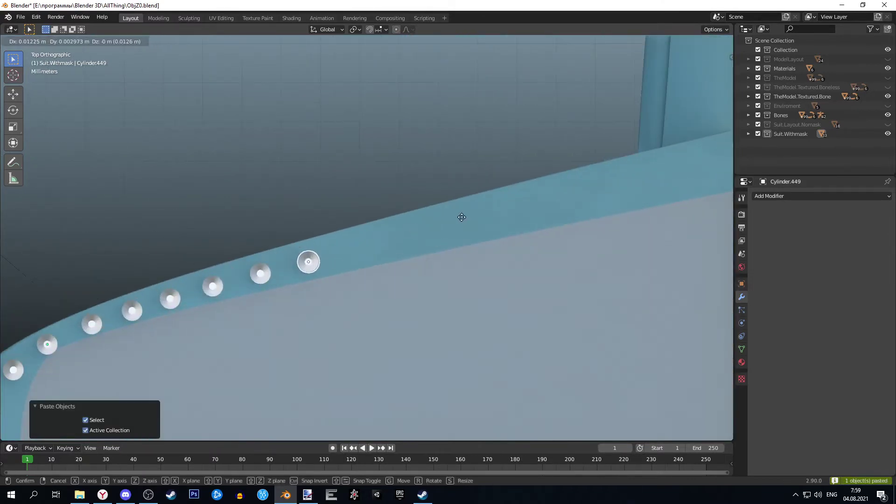
{"action": "left_click", "coordinate": [460, 215]}
{"action": "key", "text": "ctrl+v"}
{"action": "key", "text": "g"}
{"action": "left_click", "coordinate": [512, 205]}
{"action": "key", "text": "ctrl+v"}
{"action": "key", "text": "g"}
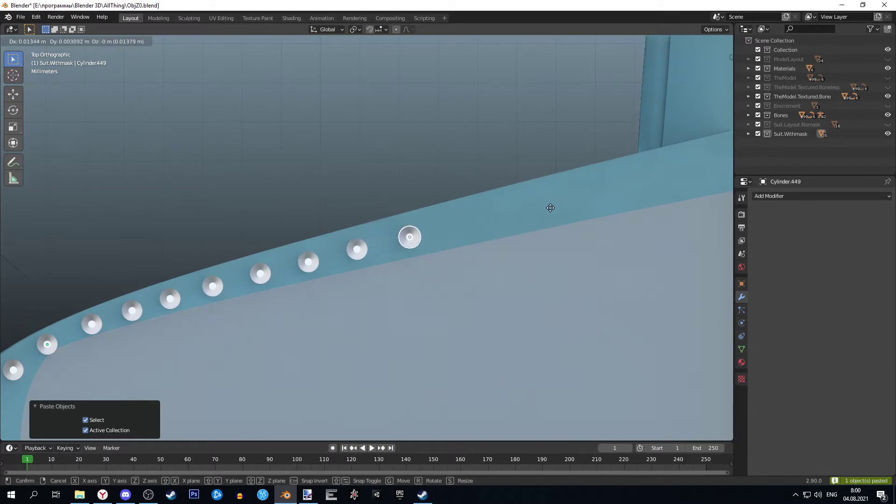
{"action": "left_click", "coordinate": [550, 208]}
{"action": "scroll", "coordinate": [390, 101], "scroll_direction": "down", "scroll_amount": 5}
{"action": "scroll", "coordinate": [432, 225], "scroll_direction": "up", "scroll_amount": 4}
{"action": "scroll", "coordinate": [556, 196], "scroll_direction": "up", "scroll_amount": 2}
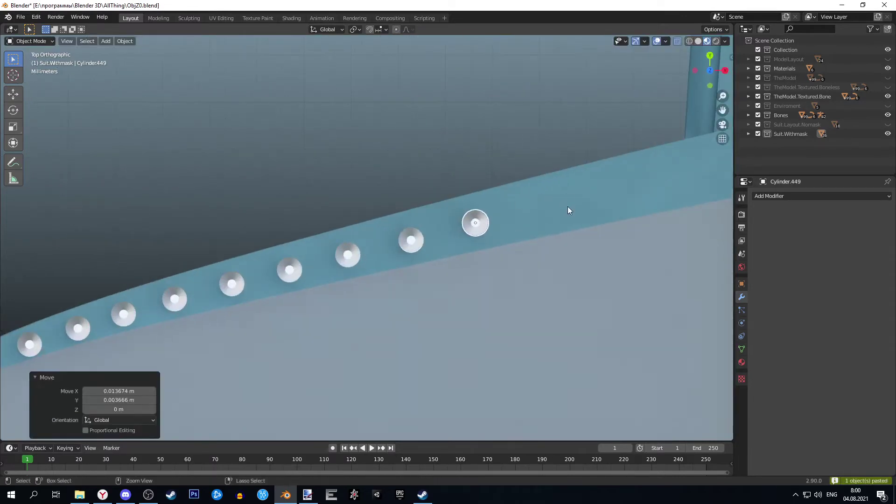
{"action": "key", "text": "ctrl+v"}
{"action": "scroll", "coordinate": [421, 118], "scroll_direction": "down", "scroll_amount": 3}
{"action": "scroll", "coordinate": [351, 117], "scroll_direction": "down", "scroll_amount": 2}
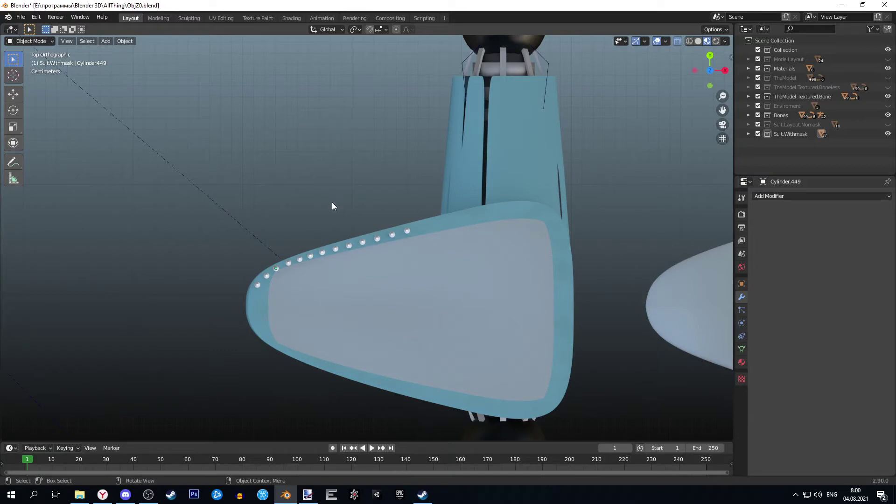
{"action": "mouse_move", "coordinate": [332, 217]}
{"action": "middle_mouse_down"}
{"action": "mouse_move", "coordinate": [408, 240]}
{"action": "mouse_move", "coordinate": [366, 152]}
{"action": "middle_mouse_up"}
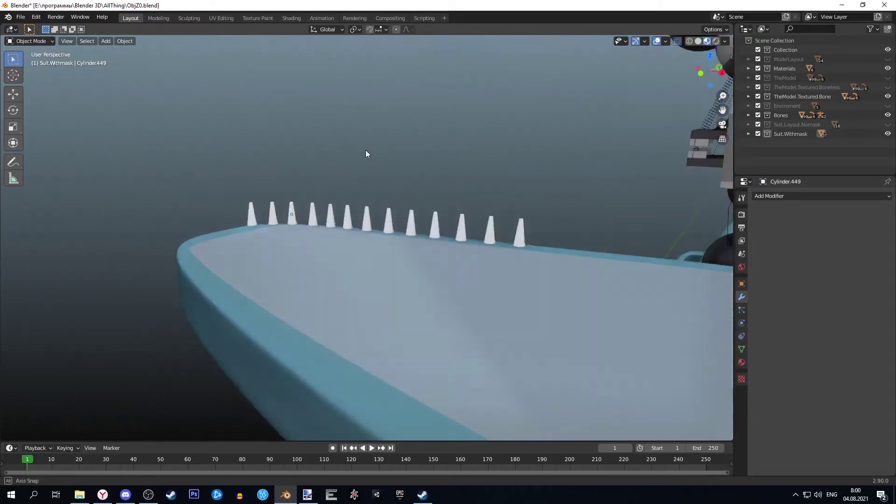
{"action": "left_click_drag", "start_coordinate": [537, 224], "coordinate": [204, 156]}
Step: Duplicate the tooth row, shift it along Y and rotate it 29.3° below the jaw
{"action": "left_click", "coordinate": [710, 56]}
{"action": "key", "text": "ctrl+c"}
{"action": "key", "text": "ctrl+v"}
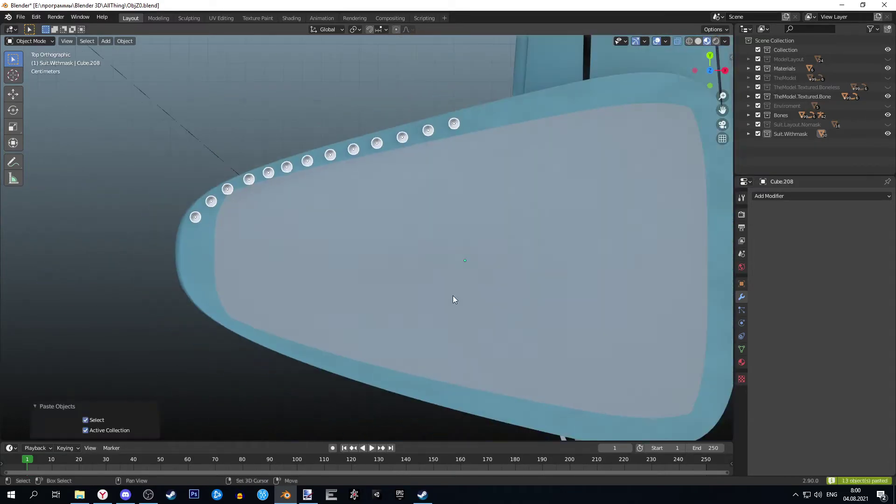
{"action": "key", "text": "g"}
{"action": "key", "text": "y"}
{"action": "left_click", "coordinate": [448, 280]}
{"action": "key", "text": "r"}
{"action": "left_click", "coordinate": [480, 330]}
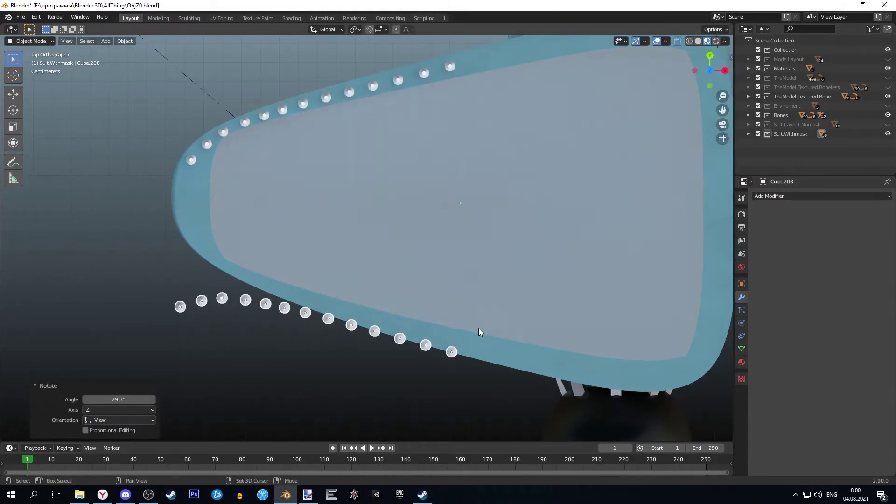
{"action": "scroll", "coordinate": [480, 332], "scroll_direction": "up", "scroll_amount": 1}
{"action": "key", "text": "g"}
{"action": "key", "text": "z"}
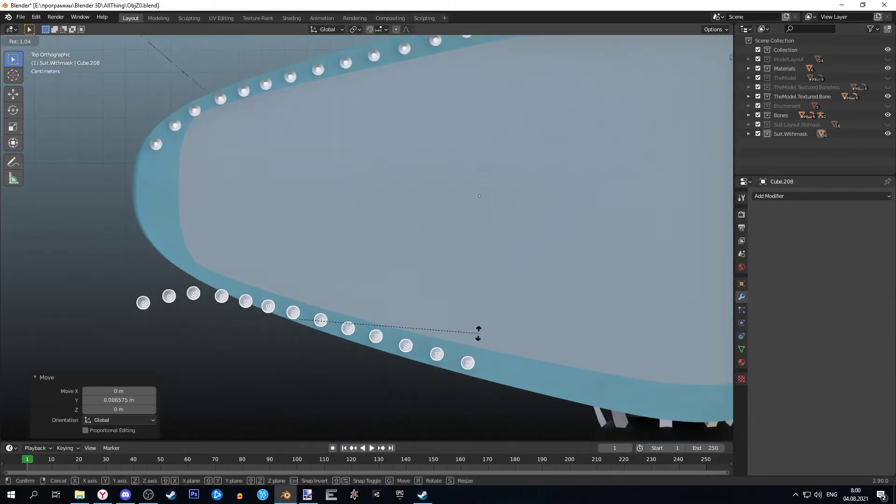
{"action": "right_click", "coordinate": [441, 297]}
{"action": "scroll", "coordinate": [335, 333], "scroll_direction": "up", "scroll_amount": 3}
Step: Move the first three loose teeth from the new row onto the jaw rim
{"action": "left_click", "coordinate": [387, 337]}
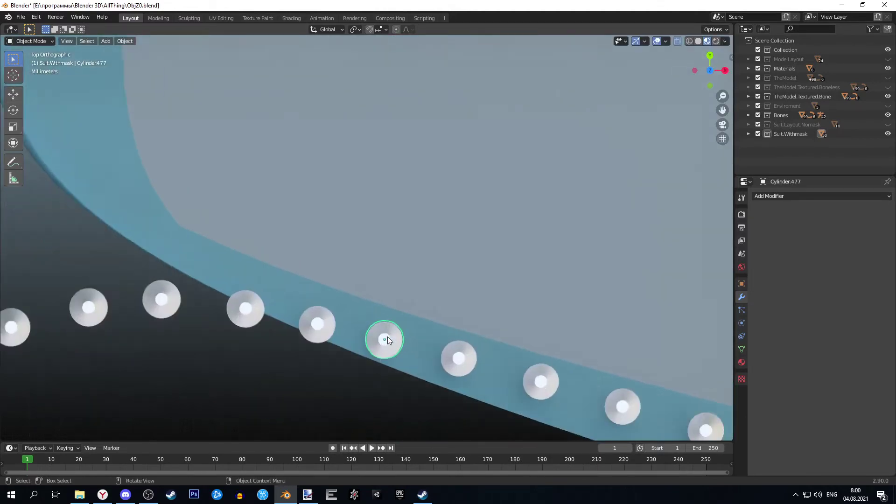
{"action": "middle_click_drag", "start_coordinate": [314, 329], "coordinate": [390, 330], "text": "shift"}
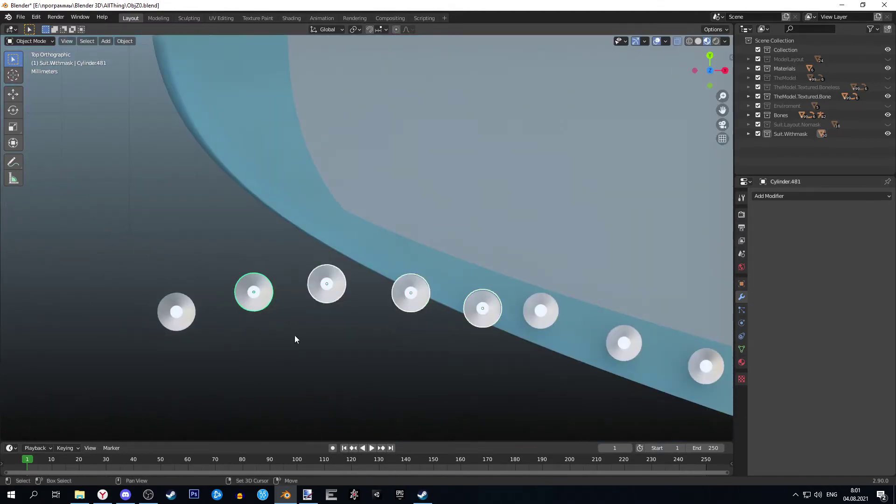
{"action": "middle_click_drag", "start_coordinate": [308, 353], "coordinate": [377, 333], "text": "shift"}
{"action": "left_click", "coordinate": [376, 332]}
{"action": "key", "text": "g"}
{"action": "left_click", "coordinate": [457, 280]}
{"action": "scroll", "coordinate": [402, 214], "scroll_direction": "down", "scroll_amount": 5}
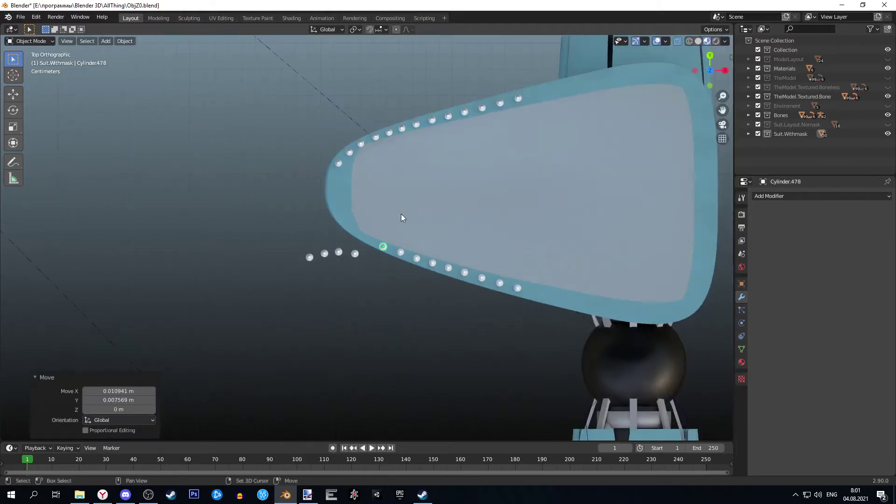
{"action": "scroll", "coordinate": [346, 265], "scroll_direction": "up", "scroll_amount": 3}
{"action": "left_click", "coordinate": [346, 265]}
{"action": "scroll", "coordinate": [405, 281], "scroll_direction": "up", "scroll_amount": 2}
{"action": "key", "text": "g"}
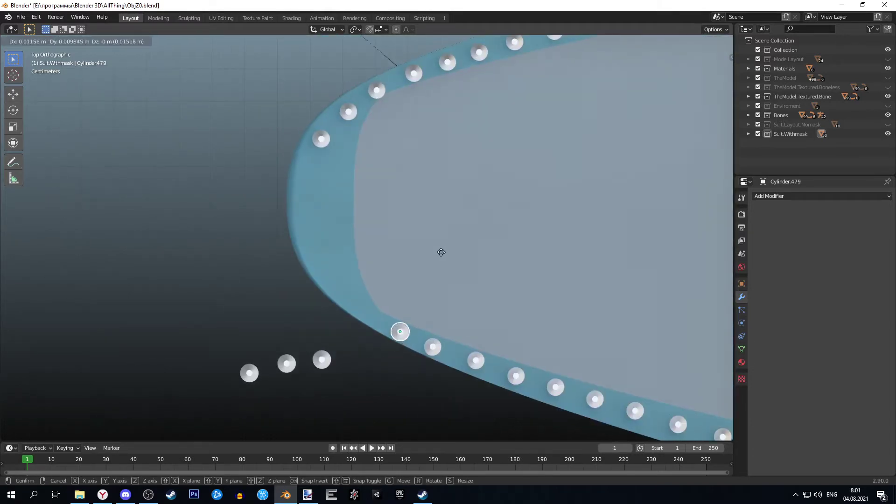
{"action": "left_click", "coordinate": [441, 252]}
{"action": "scroll", "coordinate": [517, 271], "scroll_direction": "down", "scroll_amount": 5}
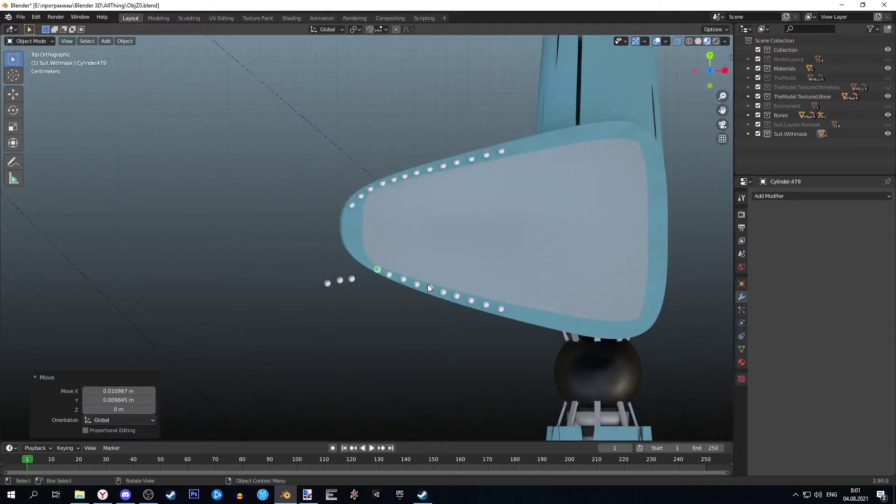
{"action": "scroll", "coordinate": [381, 183], "scroll_direction": "up", "scroll_amount": 3}
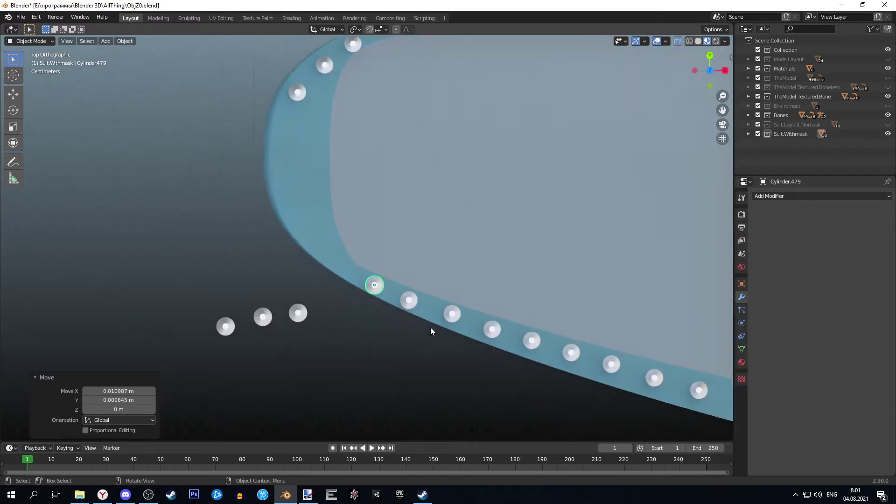
{"action": "scroll", "coordinate": [430, 327], "scroll_direction": "up", "scroll_amount": 2}
Step: Move the last loose teeth onto the rim's curve and frame a cone in close-up
{"action": "left_click", "coordinate": [449, 348]}
{"action": "key", "text": "g"}
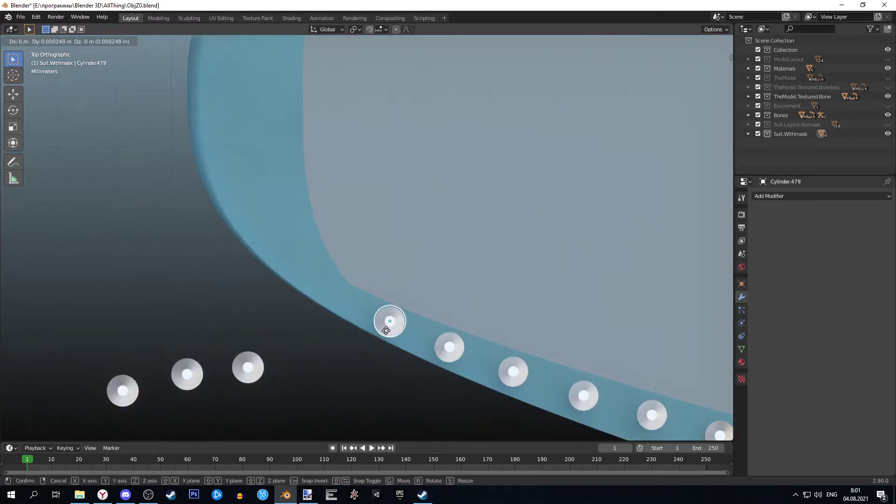
{"action": "scroll", "coordinate": [338, 375], "scroll_direction": "down", "scroll_amount": 3}
{"action": "scroll", "coordinate": [338, 375], "scroll_direction": "up", "scroll_amount": 2}
{"action": "left_click", "coordinate": [382, 302]}
{"action": "key", "text": "g"}
{"action": "left_click", "coordinate": [285, 363]}
{"action": "key", "text": "g"}
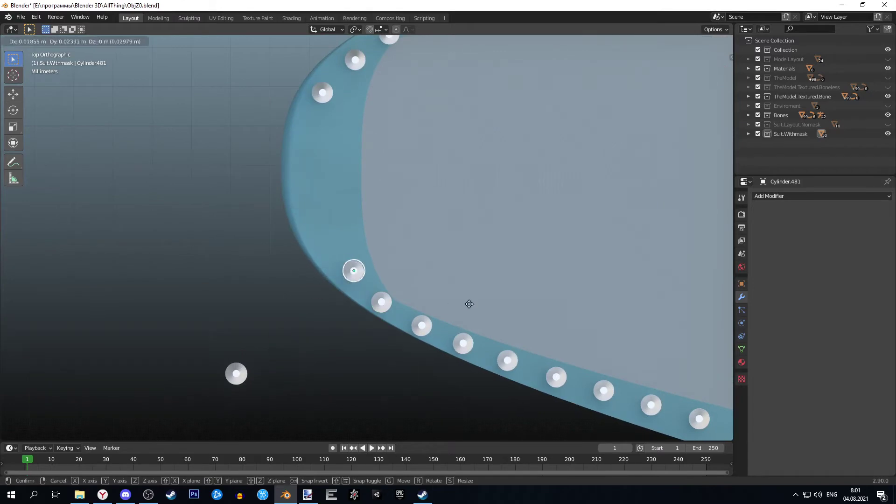
{"action": "left_click", "coordinate": [462, 305]}
{"action": "left_click", "coordinate": [237, 373]}
{"action": "key", "text": "g"}
{"action": "left_click", "coordinate": [387, 254]}
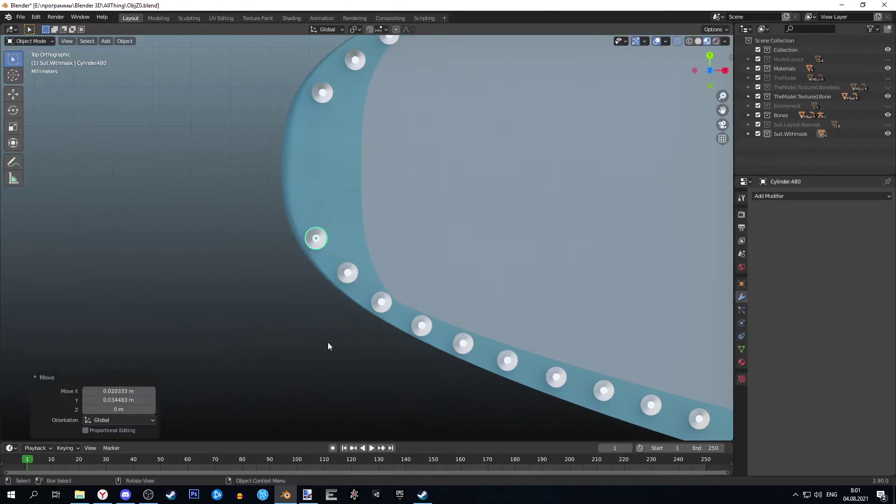
{"action": "mouse_move", "coordinate": [328, 343]}
{"action": "middle_mouse_down"}
{"action": "mouse_move", "coordinate": [399, 258]}
{"action": "mouse_move", "coordinate": [433, 259]}
{"action": "middle_mouse_up"}
{"action": "key", "text": "KP_Decimal"}
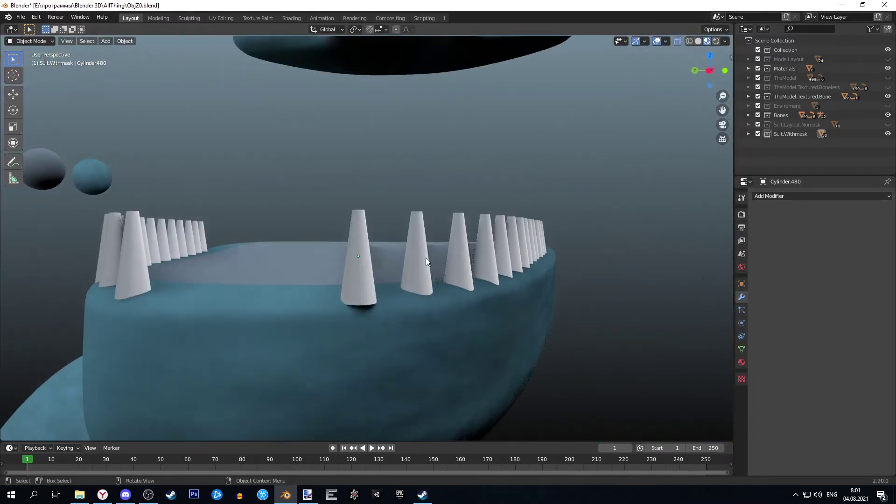
Step: Shift the right-hand row of cones along Y and check it from the top view
{"action": "left_click", "coordinate": [426, 260]}
{"action": "scroll", "coordinate": [590, 253], "scroll_direction": "down", "scroll_amount": 3}
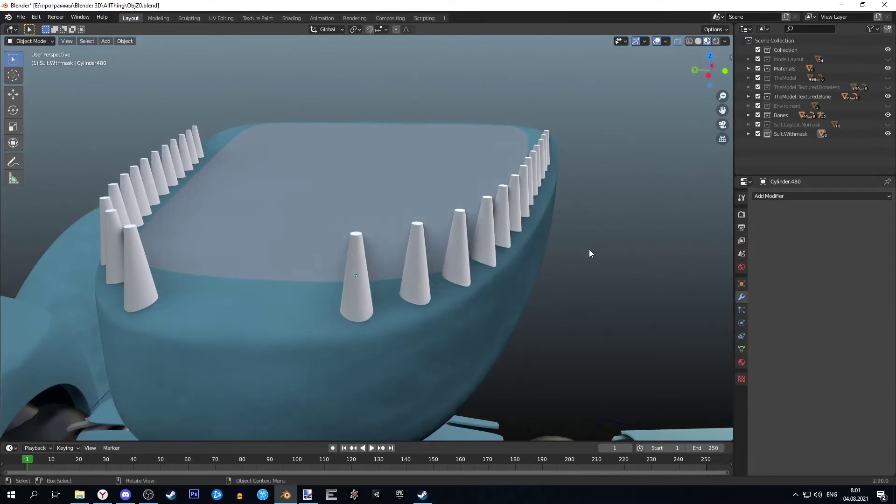
{"action": "middle_click_drag", "start_coordinate": [310, 182], "coordinate": [478, 277]}
{"action": "key", "text": "g"}
{"action": "key", "text": "y"}
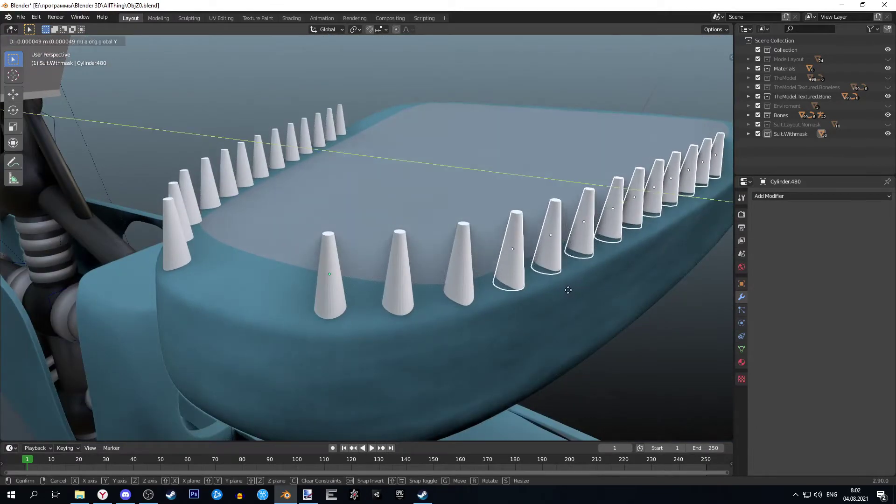
{"action": "left_click", "coordinate": [568, 290]}
{"action": "middle_click_drag", "start_coordinate": [568, 290], "coordinate": [474, 277]}
{"action": "key", "text": "KP_7"}
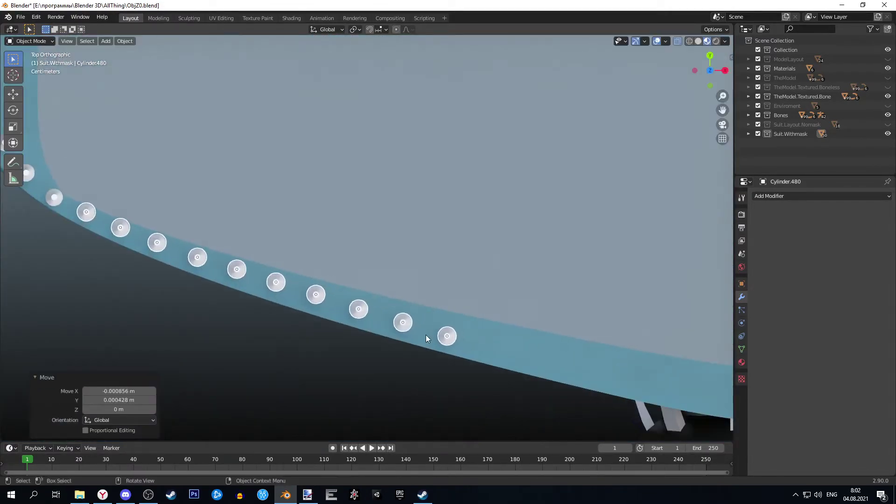
{"action": "mouse_move", "coordinate": [426, 335]}
{"action": "middle_mouse_down"}
{"action": "mouse_move", "coordinate": [310, 273]}
{"action": "mouse_move", "coordinate": [400, 303]}
{"action": "mouse_move", "coordinate": [525, 152]}
{"action": "mouse_move", "coordinate": [429, 279]}
{"action": "mouse_move", "coordinate": [675, 102]}
{"action": "mouse_move", "coordinate": [317, 231]}
{"action": "middle_mouse_up"}
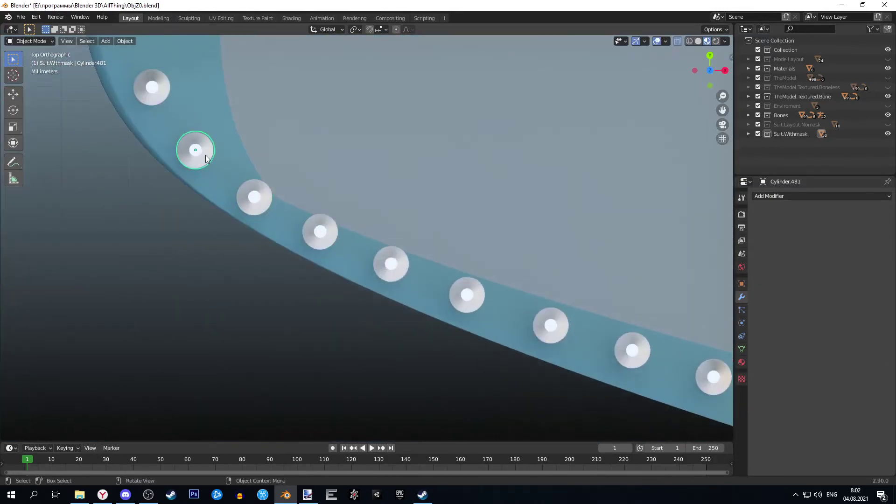
{"action": "mouse_move", "coordinate": [206, 159]}
{"action": "middle_mouse_down"}
{"action": "mouse_move", "coordinate": [320, 321]}
{"action": "mouse_move", "coordinate": [430, 226]}
{"action": "mouse_move", "coordinate": [340, 248]}
{"action": "mouse_move", "coordinate": [400, 257]}
{"action": "mouse_move", "coordinate": [434, 229]}
{"action": "mouse_move", "coordinate": [332, 225]}
{"action": "mouse_move", "coordinate": [393, 295]}
{"action": "mouse_move", "coordinate": [393, 248]}
{"action": "mouse_move", "coordinate": [520, 245]}
{"action": "mouse_move", "coordinate": [399, 217]}
{"action": "mouse_move", "coordinate": [353, 223]}
{"action": "mouse_move", "coordinate": [397, 237]}
{"action": "mouse_move", "coordinate": [310, 141]}
{"action": "mouse_move", "coordinate": [402, 148]}
{"action": "middle_mouse_up"}
Step: Apply Shade Smooth to the selected cone teeth
{"action": "scroll", "coordinate": [327, 233], "scroll_direction": "up", "scroll_amount": 5}
{"action": "right_click", "coordinate": [298, 251]}
{"action": "left_click", "coordinate": [298, 252]}
{"action": "scroll", "coordinate": [356, 239], "scroll_direction": "down", "scroll_amount": 3}
{"action": "scroll", "coordinate": [393, 248], "scroll_direction": "down", "scroll_amount": 2}
{"action": "scroll", "coordinate": [393, 248], "scroll_direction": "down", "scroll_amount": 3}
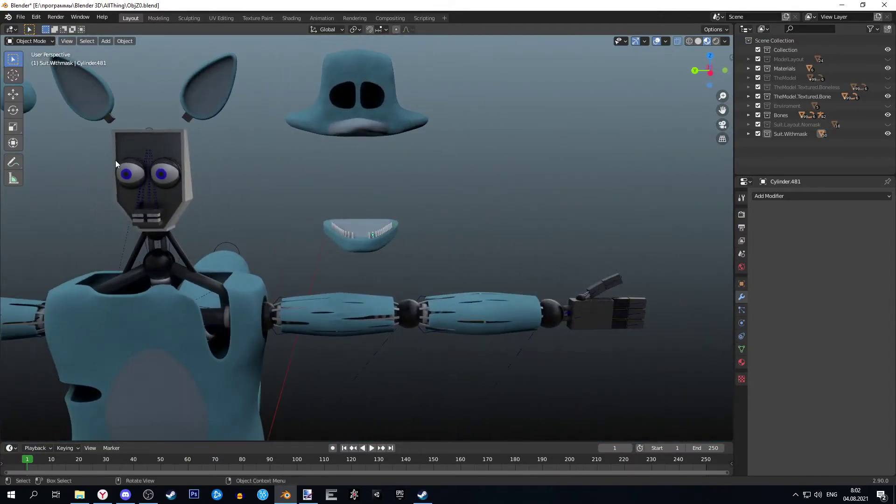
Step: Paste the copied teeth and flip them 180° about the X axis
{"action": "mouse_move", "coordinate": [116, 160]}
{"action": "middle_mouse_down", "text": "alt"}
{"action": "mouse_move", "coordinate": [570, 245]}
{"action": "mouse_move", "coordinate": [403, 231]}
{"action": "middle_mouse_up", "text": "alt"}
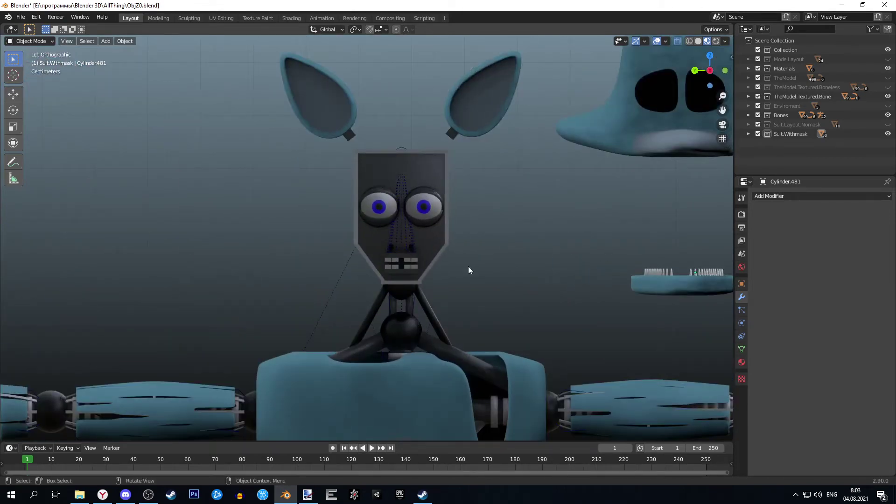
{"action": "middle_click_drag", "start_coordinate": [469, 270], "coordinate": [225, 234], "text": "shift"}
{"action": "scroll", "coordinate": [438, 239], "scroll_direction": "up", "scroll_amount": 5}
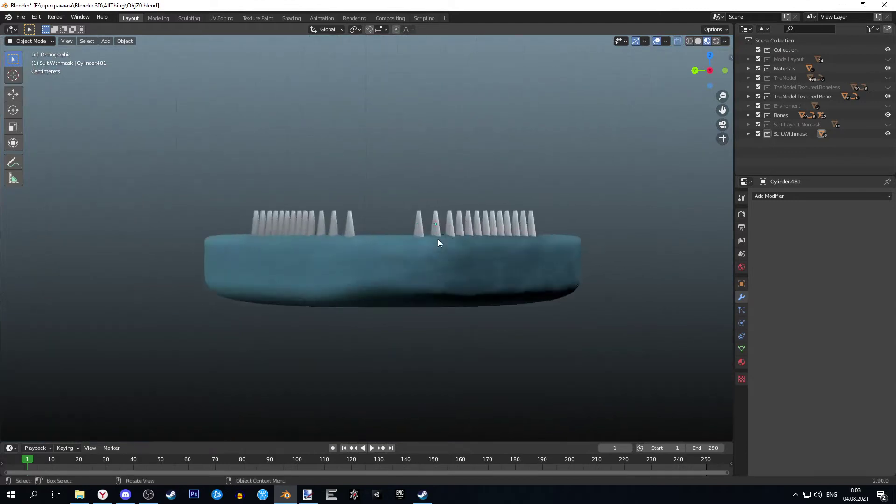
{"action": "mouse_move", "coordinate": [438, 239]}
{"action": "middle_mouse_down"}
{"action": "mouse_move", "coordinate": [425, 286]}
{"action": "mouse_move", "coordinate": [497, 280]}
{"action": "mouse_move", "coordinate": [384, 218]}
{"action": "mouse_move", "coordinate": [478, 154]}
{"action": "middle_mouse_up"}
{"action": "scroll", "coordinate": [478, 154], "scroll_direction": "up", "scroll_amount": 4}
{"action": "key", "text": "ctrl+v"}
{"action": "type", "text": "rx1809"}
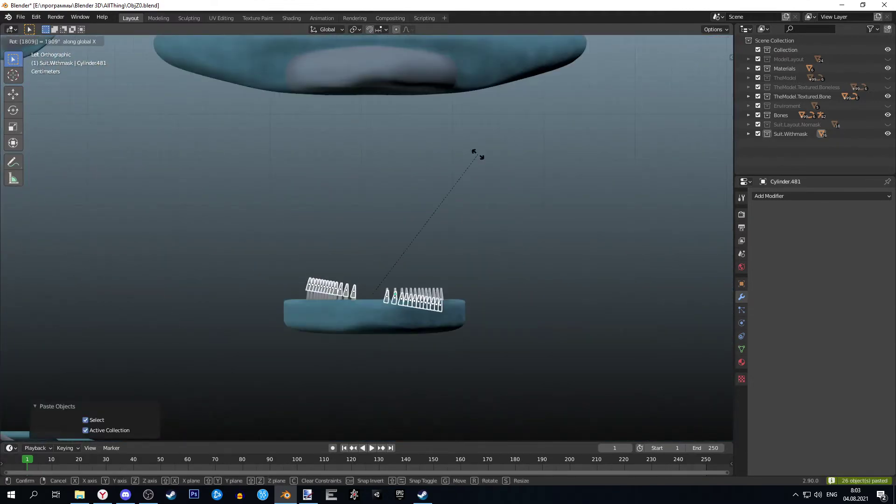
{"action": "type", "text": "0"}
{"action": "key", "text": "Return"}
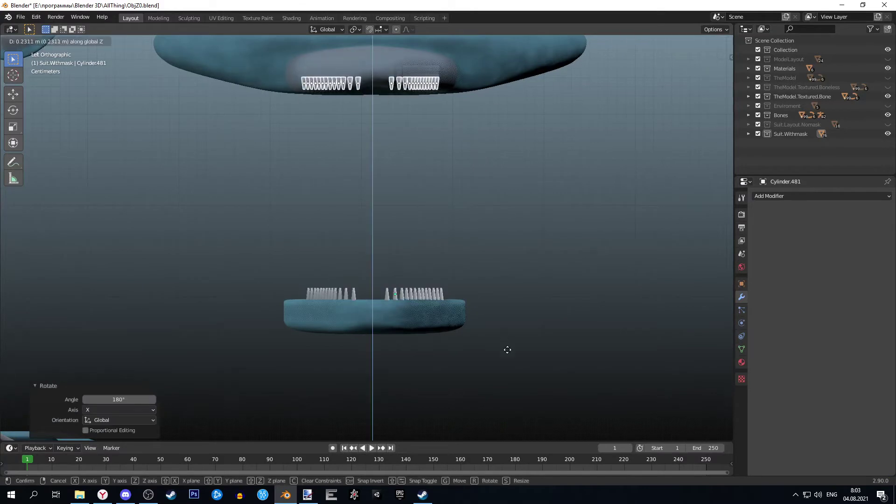
Step: In Front view, shift the snout along X and lower it along Z onto the flipped teeth
{"action": "key", "text": "KP_1"}
{"action": "left_click", "coordinate": [654, 93]}
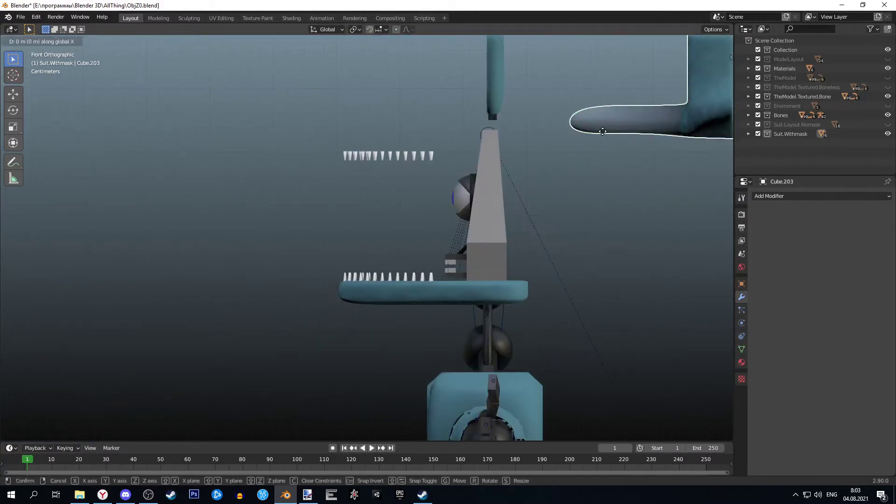
{"action": "key", "text": "g"}
{"action": "key", "text": "x"}
{"action": "left_click", "coordinate": [486, 166]}
{"action": "scroll", "coordinate": [486, 167], "scroll_direction": "up", "scroll_amount": 2}
{"action": "key", "text": "g"}
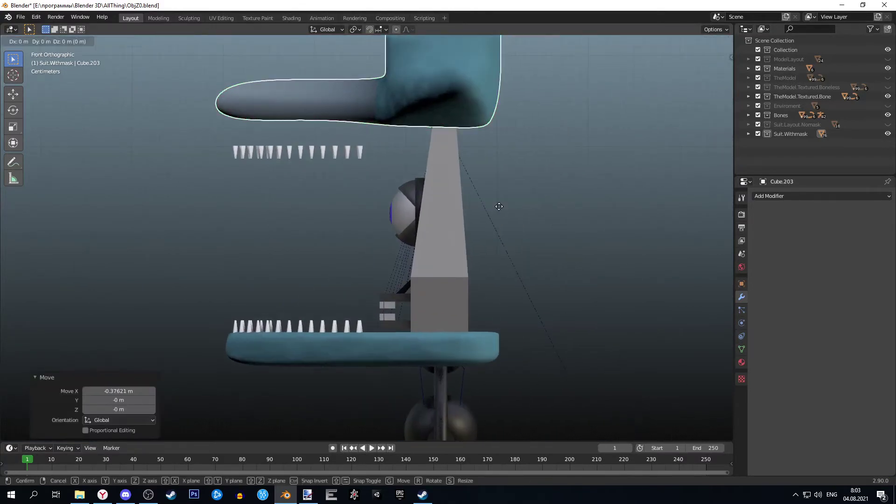
{"action": "key", "text": "z"}
{"action": "scroll", "coordinate": [502, 205], "scroll_direction": "up", "scroll_amount": 2}
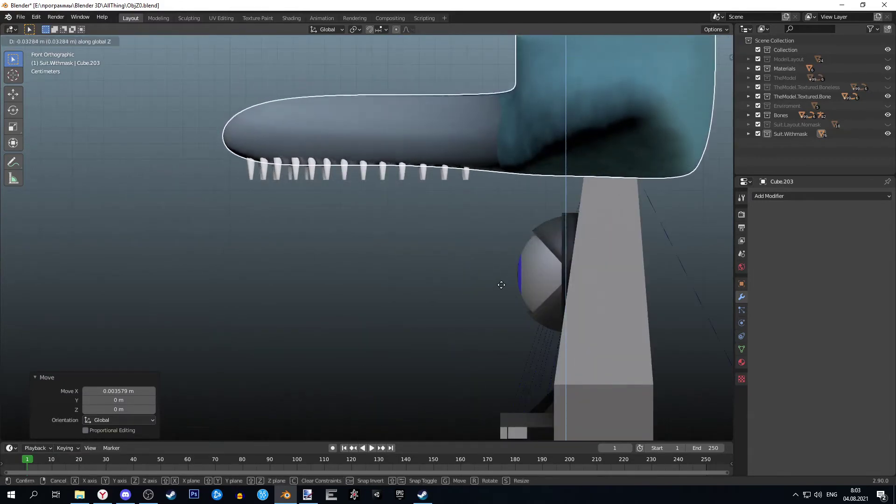
{"action": "left_click", "coordinate": [497, 278]}
{"action": "mouse_move", "coordinate": [427, 266]}
{"action": "middle_mouse_down"}
{"action": "mouse_move", "coordinate": [450, 228]}
{"action": "mouse_move", "coordinate": [526, 246]}
{"action": "mouse_move", "coordinate": [461, 144]}
{"action": "mouse_move", "coordinate": [576, 146]}
{"action": "mouse_move", "coordinate": [718, 72]}
{"action": "middle_mouse_up"}
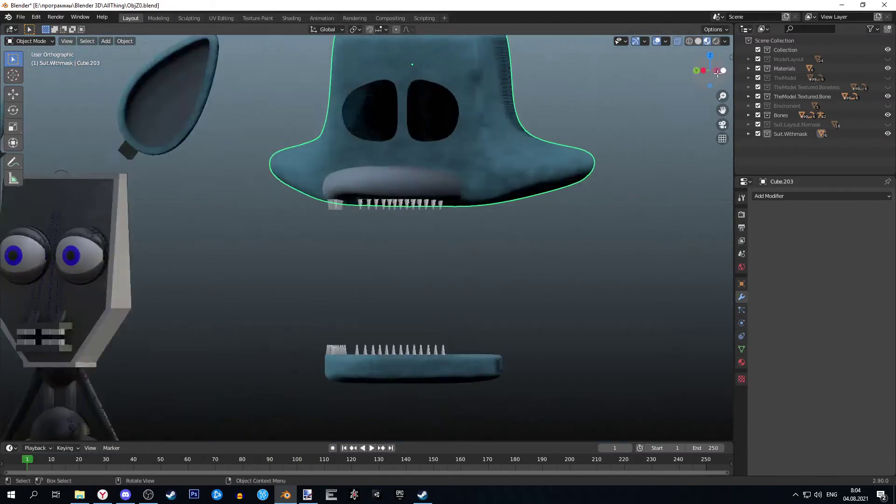
Step: Nudge the first two upper teeth into place beneath the snout
{"action": "left_click", "coordinate": [718, 72]}
{"action": "key", "text": "g"}
{"action": "key", "text": "x"}
{"action": "left_click", "coordinate": [453, 166]}
{"action": "scroll", "coordinate": [473, 196], "scroll_direction": "up", "scroll_amount": 4}
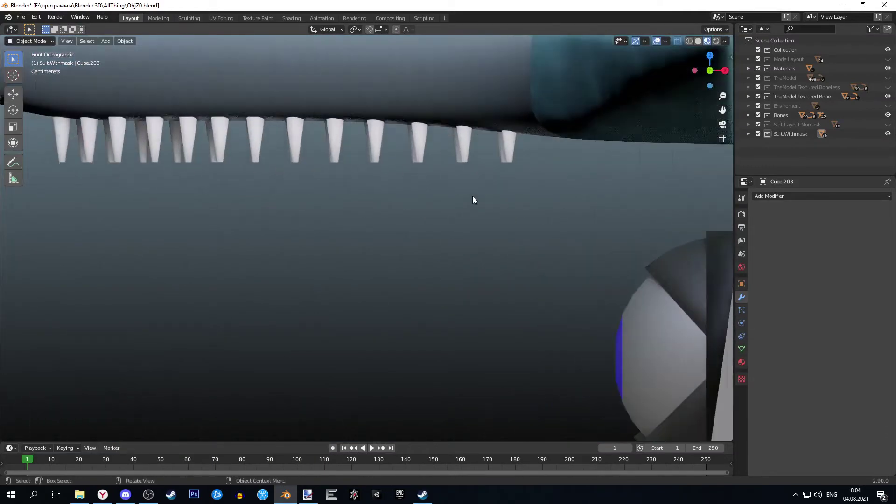
{"action": "left_click", "coordinate": [508, 170]}
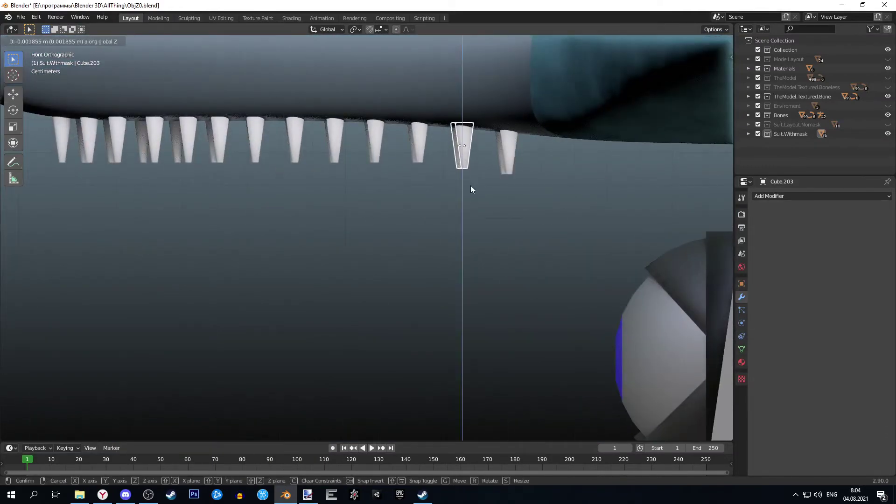
{"action": "right_click", "coordinate": [471, 187]}
{"action": "left_click", "coordinate": [447, 208]}
{"action": "middle_click_drag", "start_coordinate": [447, 208], "coordinate": [466, 205], "text": "shift"}
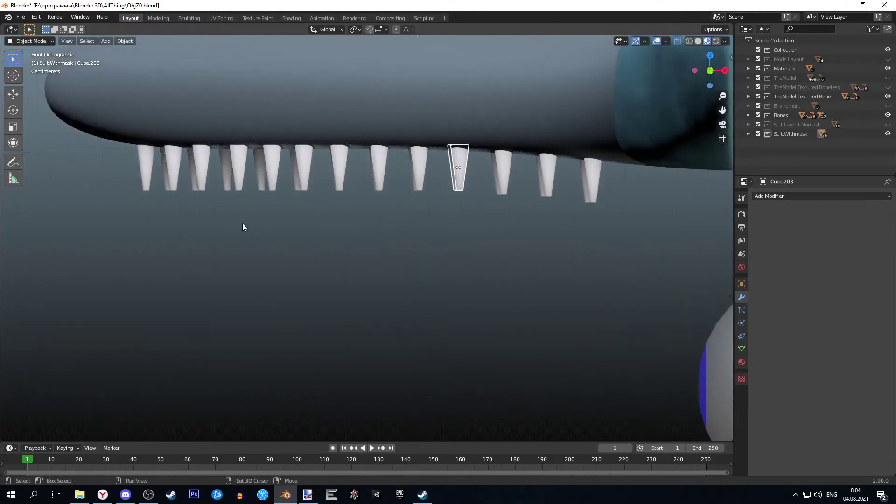
{"action": "mouse_move", "coordinate": [242, 227]}
{"action": "middle_mouse_down", "text": "shift"}
{"action": "mouse_move", "coordinate": [253, 208]}
{"action": "mouse_move", "coordinate": [327, 215]}
{"action": "middle_mouse_up", "text": "shift"}
Step: Raise the leftmost upper tooth and the next two teeth along Z in front view
{"action": "key", "text": "KP_1"}
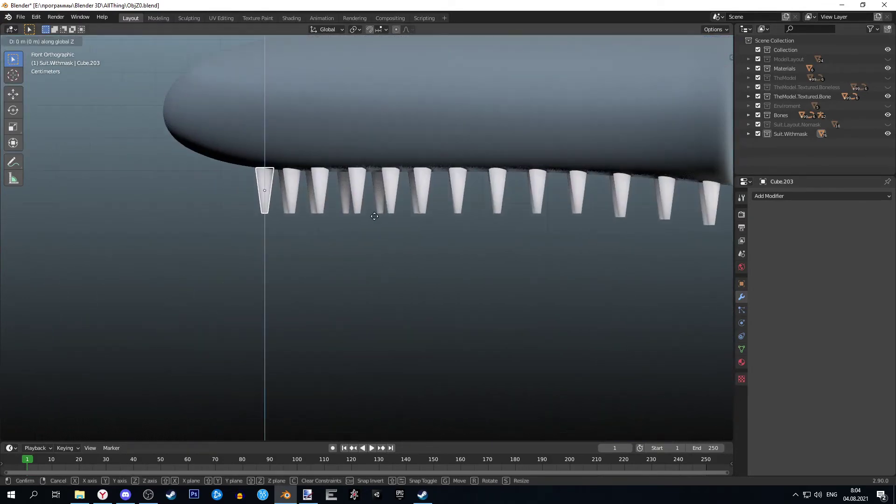
{"action": "left_click", "coordinate": [313, 236]}
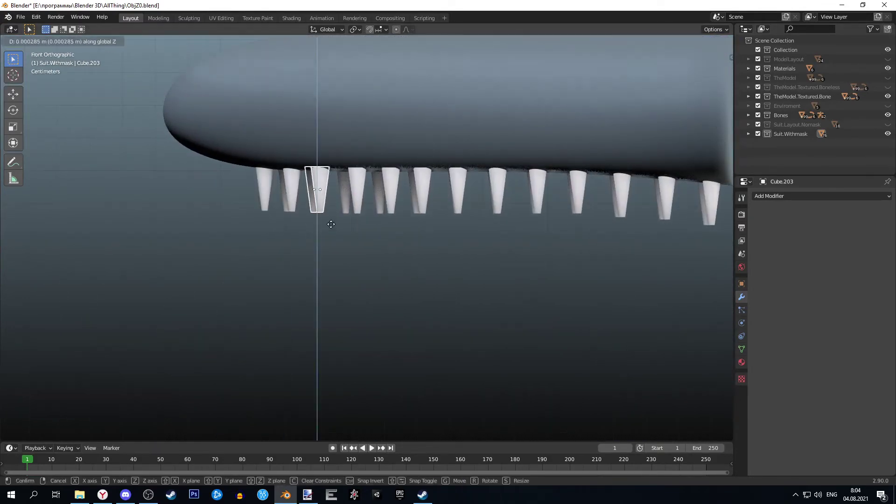
{"action": "left_click", "coordinate": [341, 226]}
{"action": "key", "text": "shift+d"}
{"action": "key", "text": "z"}
{"action": "left_click", "coordinate": [373, 228]}
{"action": "key", "text": "shift+d"}
{"action": "key", "text": "z"}
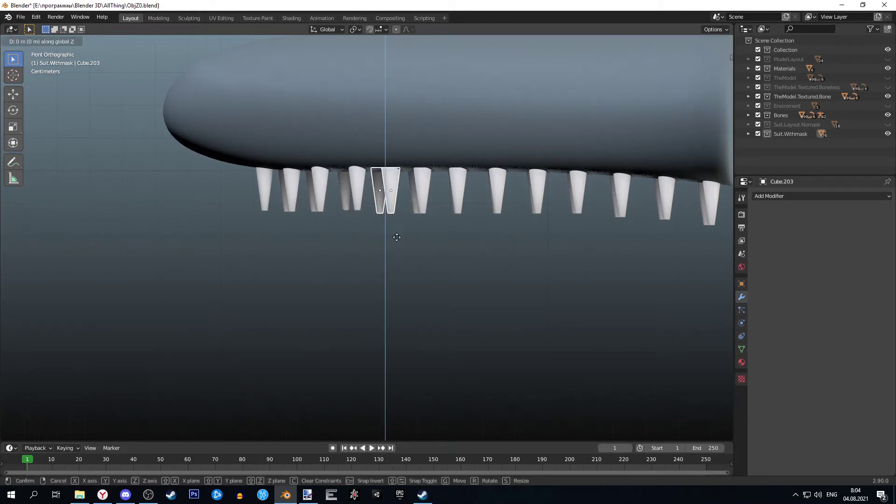
{"action": "left_click", "coordinate": [406, 231]}
Step: Lift the next two upper teeth vertically so they sit flush under the snout
{"action": "left_click", "coordinate": [422, 205]}
{"action": "key", "text": "g"}
{"action": "key", "text": "z"}
{"action": "left_click", "coordinate": [457, 200]}
{"action": "key", "text": "g"}
{"action": "key", "text": "z"}
{"action": "left_click", "coordinate": [486, 224]}
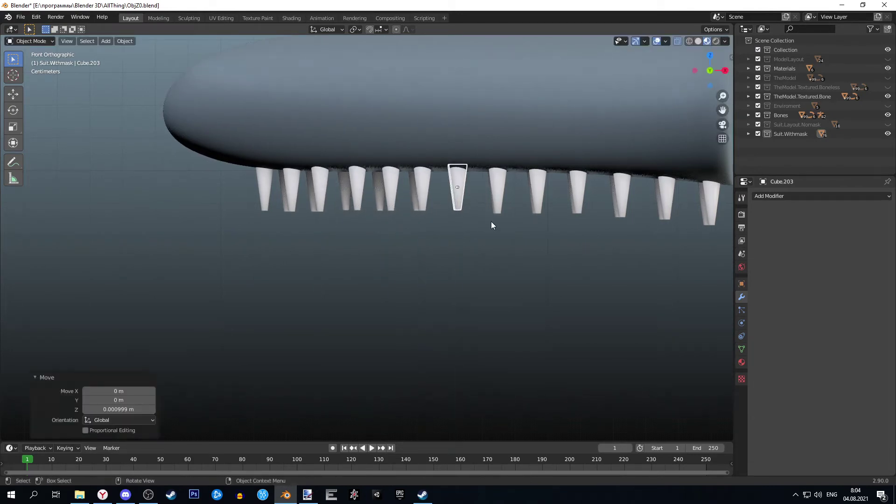
Step: Raise the last upper tooth along Z, then orbit to check the tooth row
{"action": "left_click", "coordinate": [498, 223]}
{"action": "left_click", "coordinate": [537, 196]}
{"action": "key", "text": "g"}
{"action": "key", "text": "z"}
{"action": "left_click", "coordinate": [546, 255]}
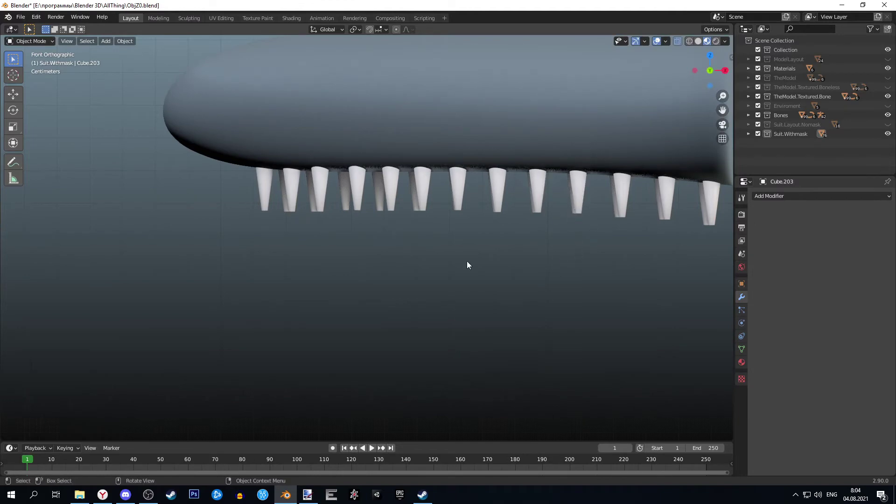
{"action": "mouse_move", "coordinate": [468, 265]}
{"action": "middle_mouse_down"}
{"action": "mouse_move", "coordinate": [484, 246]}
{"action": "mouse_move", "coordinate": [342, 234]}
{"action": "middle_mouse_up"}
{"action": "scroll", "coordinate": [477, 238], "scroll_direction": "down", "scroll_amount": 5}
{"action": "scroll", "coordinate": [374, 235], "scroll_direction": "up", "scroll_amount": 5}
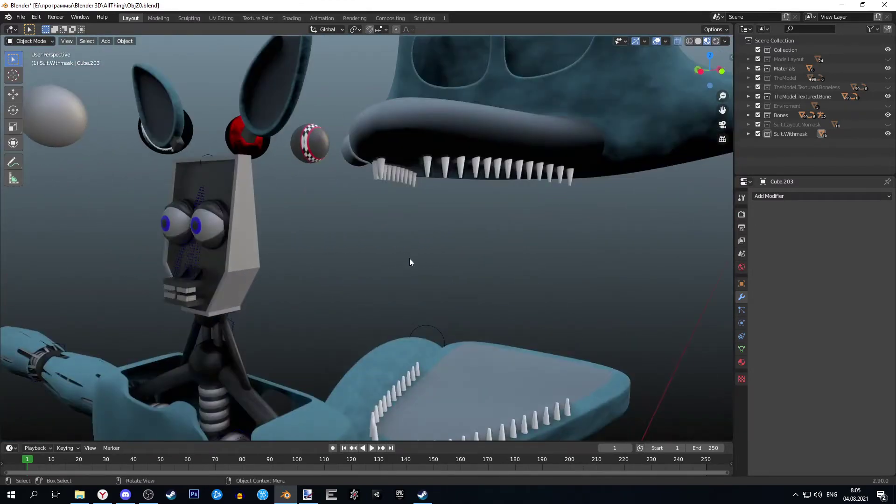
Step: Box-select the snout mask and jaw pieces and move them along Z in side view
{"action": "mouse_move", "coordinate": [410, 258]}
{"action": "middle_mouse_down"}
{"action": "mouse_move", "coordinate": [326, 257]}
{"action": "mouse_move", "coordinate": [457, 320]}
{"action": "middle_mouse_up"}
{"action": "left_click_drag", "start_coordinate": [458, 321], "coordinate": [372, 275]}
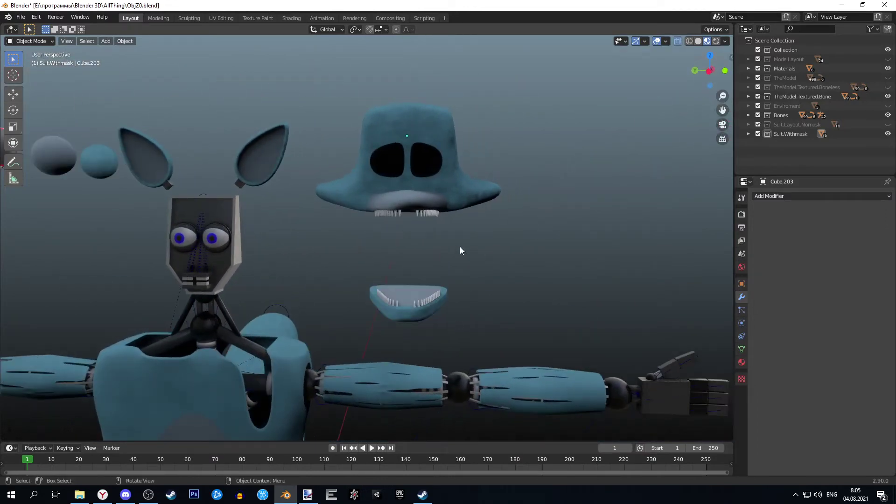
{"action": "key", "text": "ctrl+KP_3"}
{"action": "key", "text": "g"}
{"action": "key", "text": "z"}
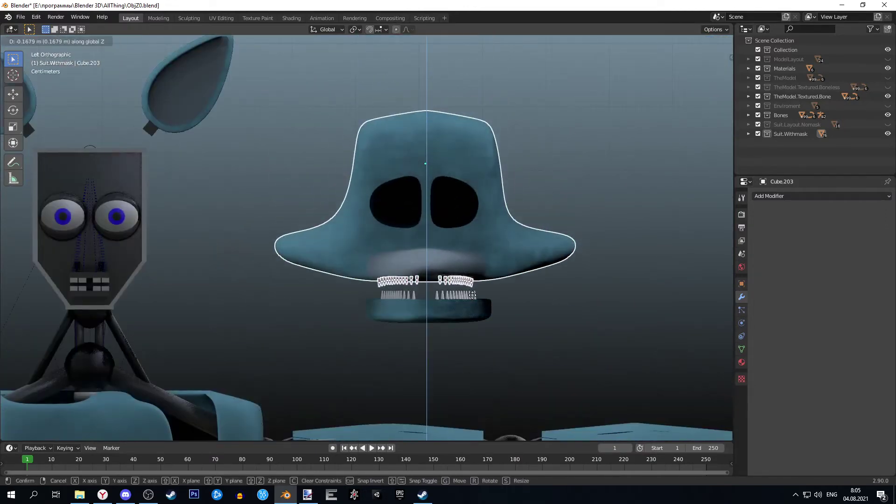
{"action": "left_click", "coordinate": [472, 294]}
{"action": "left_click_drag", "start_coordinate": [516, 320], "coordinate": [354, 237], "text": "shift"}
{"action": "middle_click_drag", "start_coordinate": [354, 237], "coordinate": [534, 237], "text": "shift"}
Step: Reposition the selected mask pieces around the teeth toward the robot head
{"action": "key", "text": "g"}
{"action": "key", "text": "y"}
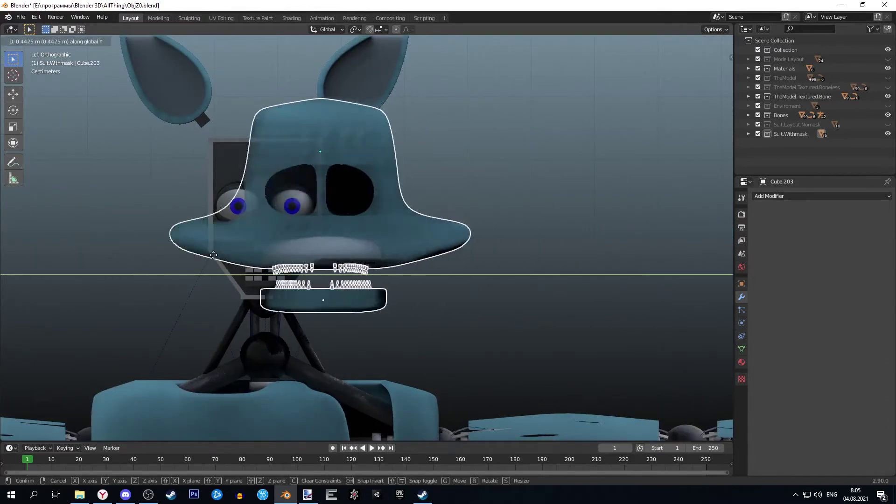
{"action": "key", "text": "Escape"}
{"action": "left_click_drag", "start_coordinate": [677, 275], "coordinate": [631, 270]}
{"action": "left_click", "coordinate": [521, 234]}
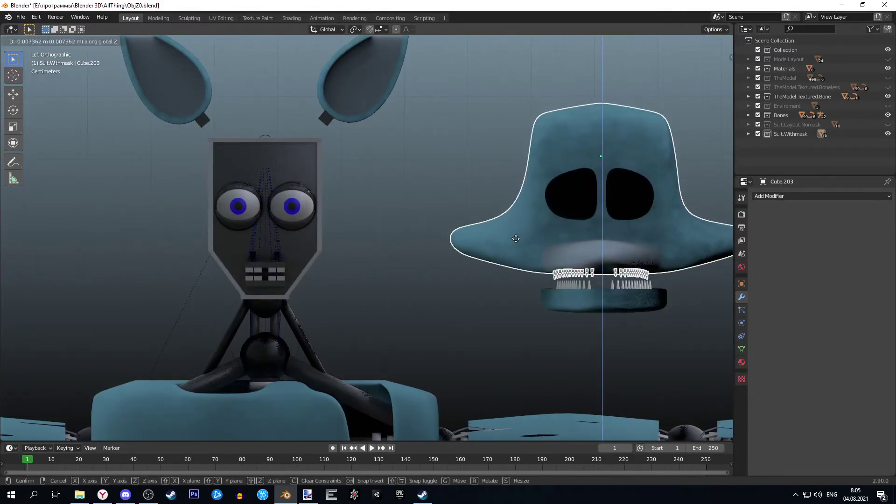
{"action": "middle_click_drag", "start_coordinate": [512, 259], "coordinate": [563, 320]}
{"action": "scroll", "coordinate": [528, 273], "scroll_direction": "up", "scroll_amount": 3}
Step: Lift the upper jaw slightly along Z to align its teeth
{"action": "left_click", "coordinate": [528, 273]}
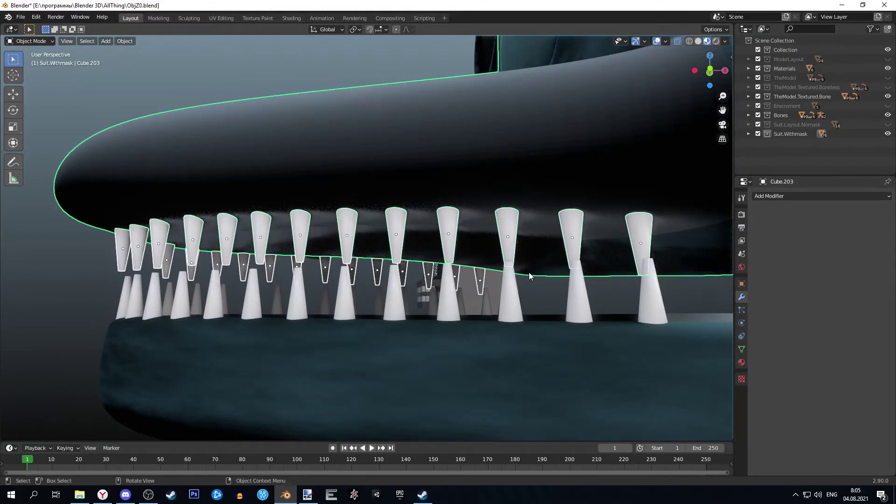
{"action": "key", "text": "g"}
{"action": "key", "text": "z"}
{"action": "left_click", "coordinate": [528, 271]}
{"action": "middle_click_drag", "start_coordinate": [529, 271], "coordinate": [454, 280]}
{"action": "scroll", "coordinate": [582, 299], "scroll_direction": "down", "scroll_amount": 5}
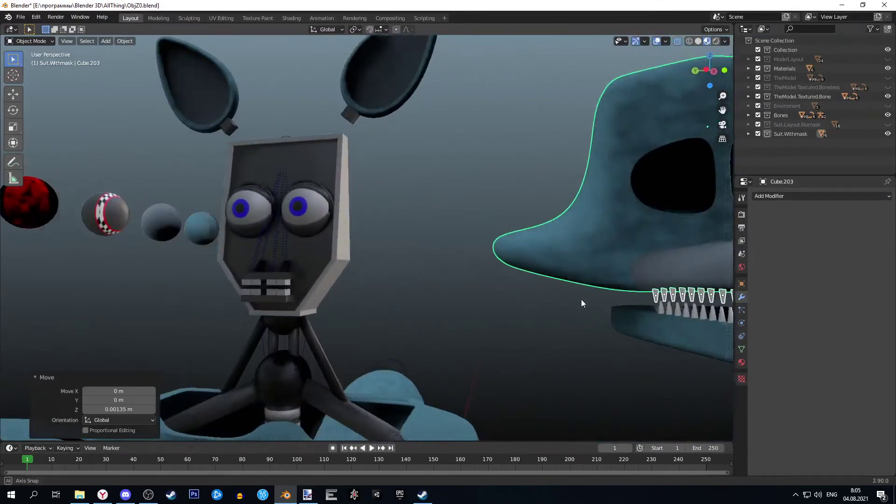
{"action": "middle_click_drag", "start_coordinate": [581, 299], "coordinate": [501, 220], "text": "alt"}
Step: Slide the mask back along Y onto the robot's endoskeleton head
{"action": "key", "text": "g"}
{"action": "key", "text": "y"}
{"action": "left_click_drag", "start_coordinate": [501, 231], "coordinate": [178, 226]}
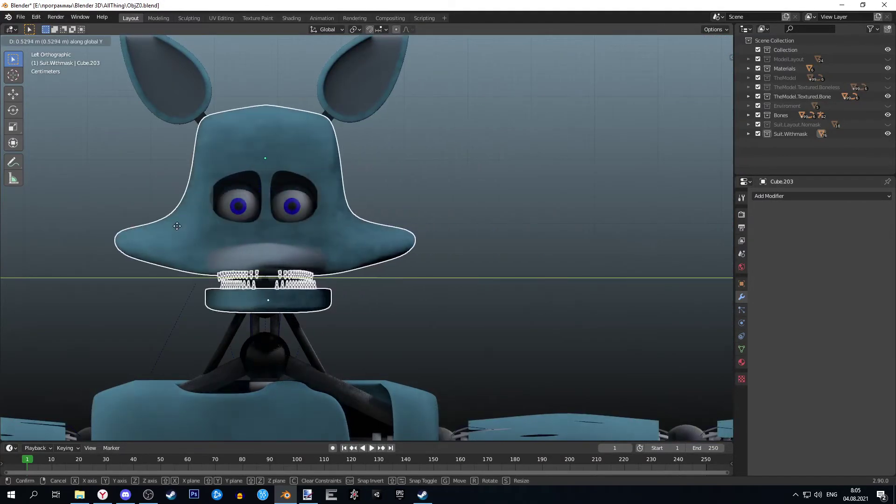
{"action": "left_click", "coordinate": [178, 226]}
{"action": "scroll", "coordinate": [458, 256], "scroll_direction": "up", "scroll_amount": 4}
{"action": "scroll", "coordinate": [460, 258], "scroll_direction": "down", "scroll_amount": 2}
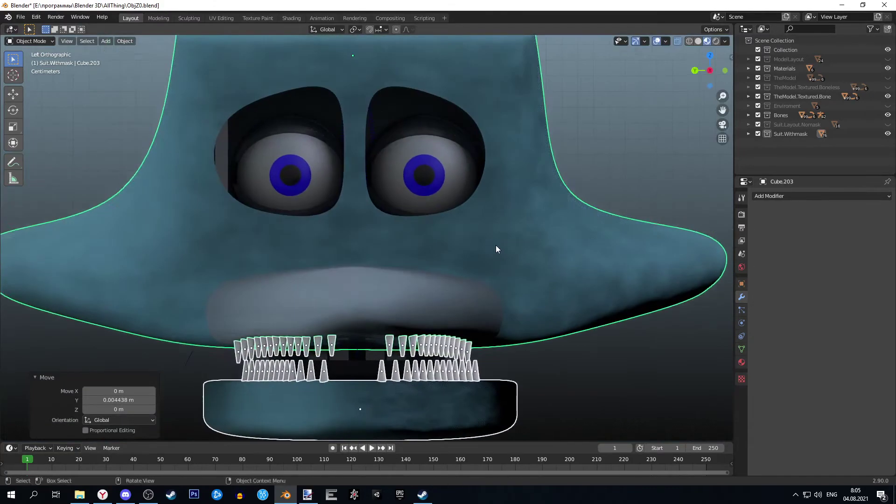
{"action": "key", "text": "g"}
{"action": "key", "text": "z"}
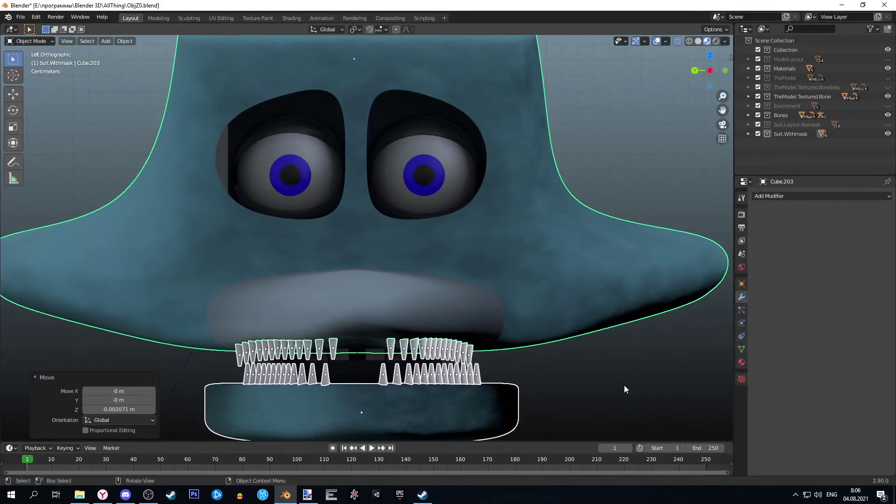
Step: Save ObjZ0.blend and inspect the teeth and whole figure from the front
{"action": "key", "text": "ctrl+s"}
{"action": "mouse_move", "coordinate": [626, 389]}
{"action": "middle_mouse_down"}
{"action": "mouse_move", "coordinate": [514, 245]}
{"action": "mouse_move", "coordinate": [413, 276]}
{"action": "middle_mouse_up"}
{"action": "scroll", "coordinate": [455, 271], "scroll_direction": "up", "scroll_amount": 3}
{"action": "scroll", "coordinate": [545, 280], "scroll_direction": "up", "scroll_amount": 2}
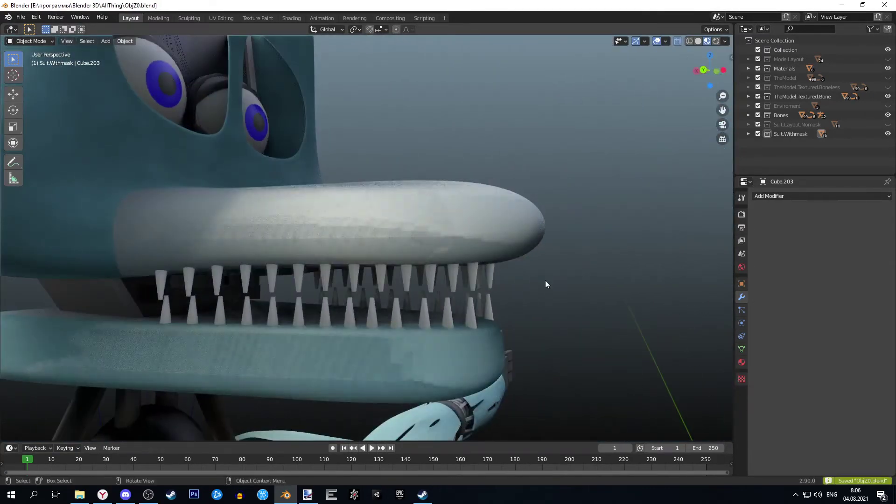
{"action": "scroll", "coordinate": [545, 280], "scroll_direction": "down", "scroll_amount": 5}
{"action": "mouse_move", "coordinate": [546, 280]}
{"action": "middle_mouse_down"}
{"action": "mouse_move", "coordinate": [417, 270]}
{"action": "mouse_move", "coordinate": [490, 266]}
{"action": "mouse_move", "coordinate": [385, 270]}
{"action": "middle_mouse_up"}
{"action": "scroll", "coordinate": [409, 267], "scroll_direction": "up", "scroll_amount": 1}
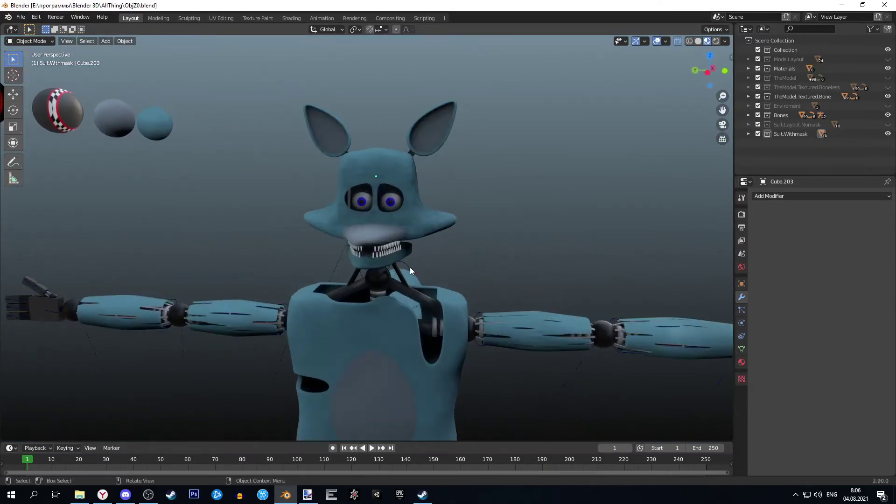
Step: Add a new cube and position it in the side orthographic view
{"action": "scroll", "coordinate": [410, 268], "scroll_direction": "up", "scroll_amount": 2}
{"action": "key", "text": "shift+a"}
{"action": "left_click", "coordinate": [502, 244]}
{"action": "key", "text": "KP_5"}
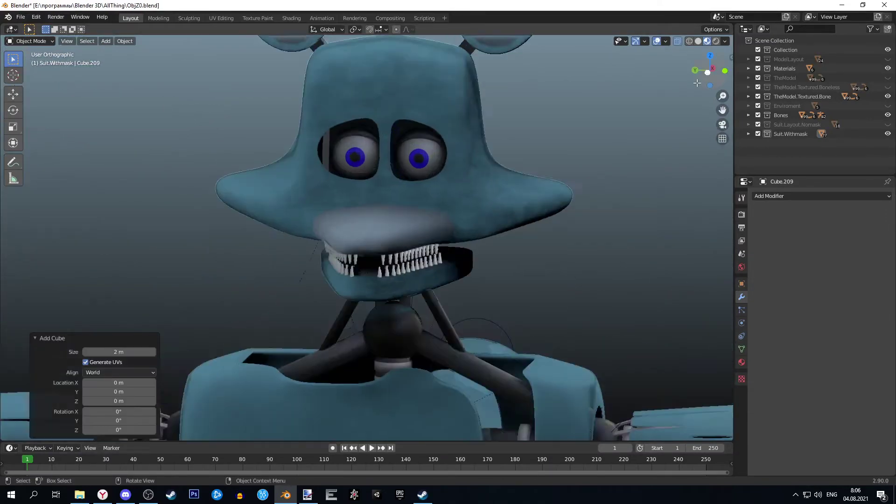
{"action": "key", "text": "ctrl+KP_3"}
{"action": "key", "text": "g"}
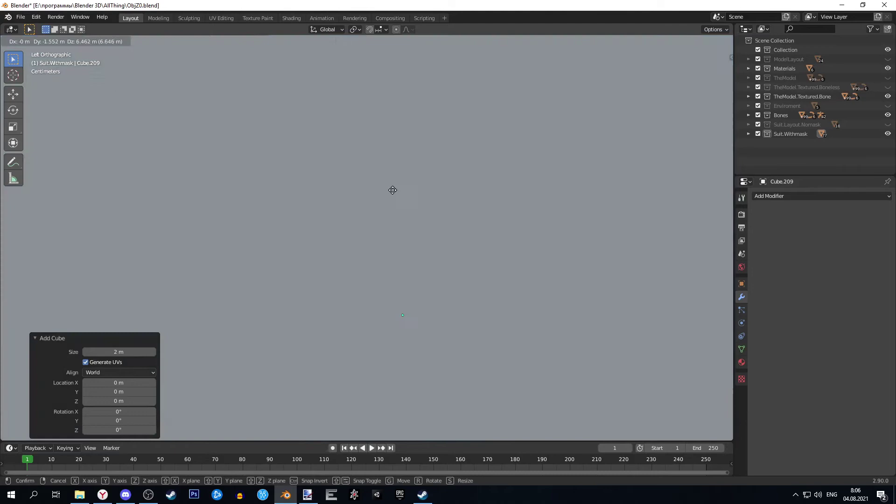
{"action": "left_click", "coordinate": [392, 198]}
Step: Shrink the cube to a small block and move it near the snout
{"action": "key", "text": "s"}
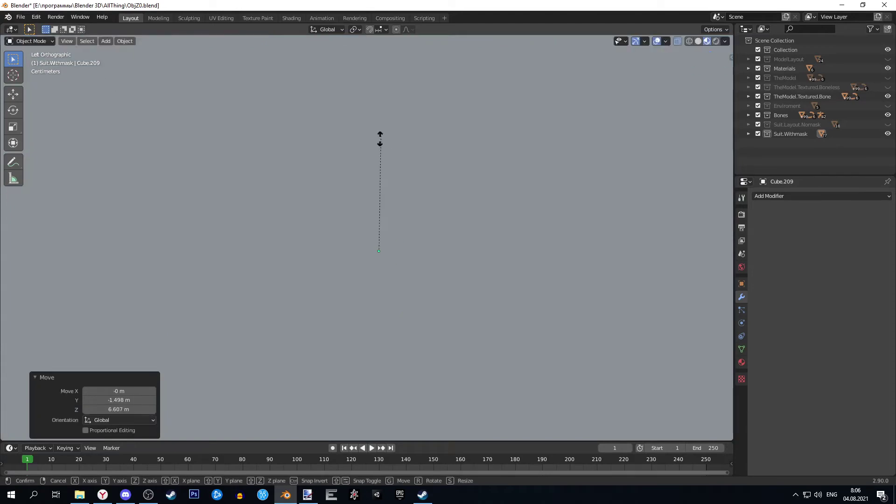
{"action": "left_click", "coordinate": [393, 245]}
{"action": "scroll", "coordinate": [393, 245], "scroll_direction": "up", "scroll_amount": 6}
{"action": "key", "text": "g"}
{"action": "left_click", "coordinate": [451, 131]}
{"action": "key", "text": "s"}
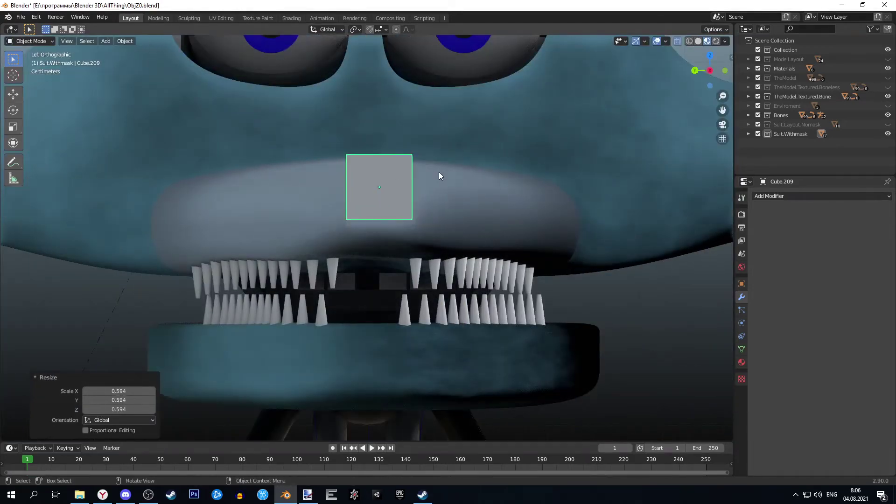
Step: Subdivide the cube mesh and place it at the snout tip
{"action": "key", "text": "Tab"}
{"action": "right_click", "coordinate": [418, 177]}
{"action": "left_click", "coordinate": [486, 216]}
{"action": "key", "text": "Tab"}
{"action": "key", "text": "KP_1"}
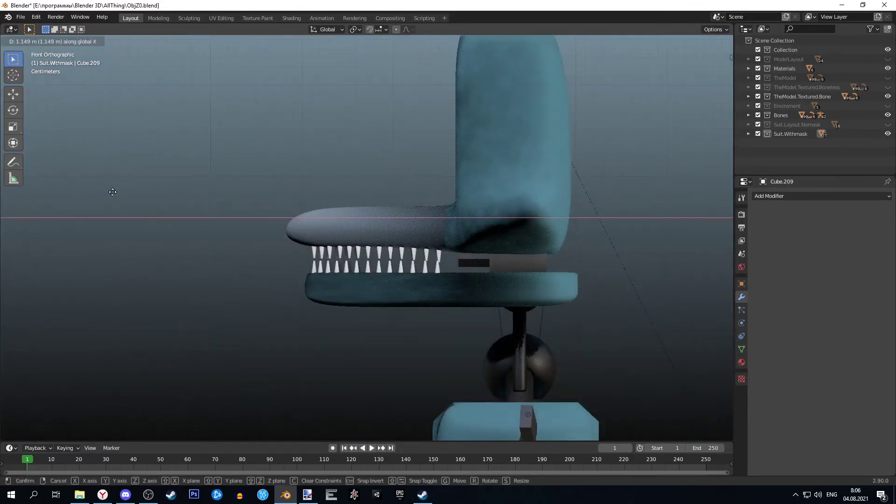
{"action": "left_click", "coordinate": [263, 226]}
{"action": "scroll", "coordinate": [248, 219], "scroll_direction": "up", "scroll_amount": 2}
{"action": "scroll", "coordinate": [341, 209], "scroll_direction": "up", "scroll_amount": 2}
Step: Add a Subdivision Surface modifier to round the nose and shrink it
{"action": "left_click", "coordinate": [822, 196]}
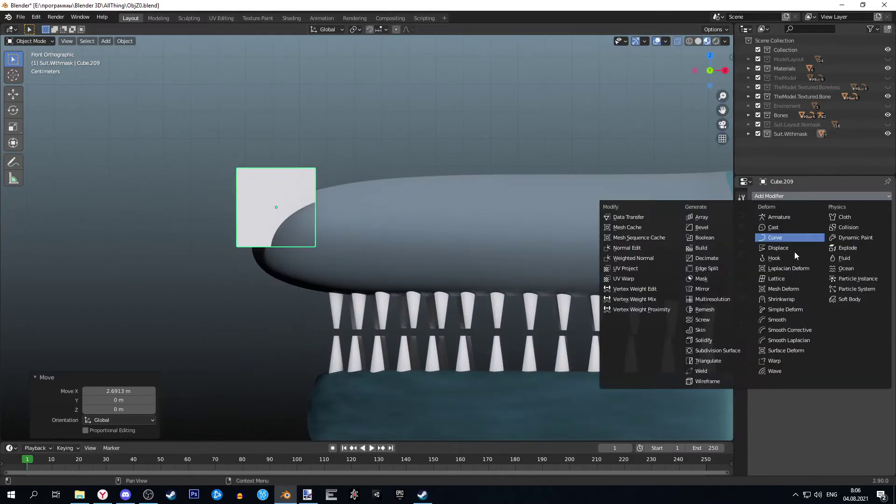
{"action": "left_click", "coordinate": [705, 351]}
{"action": "scroll", "coordinate": [362, 203], "scroll_direction": "up", "scroll_amount": 2}
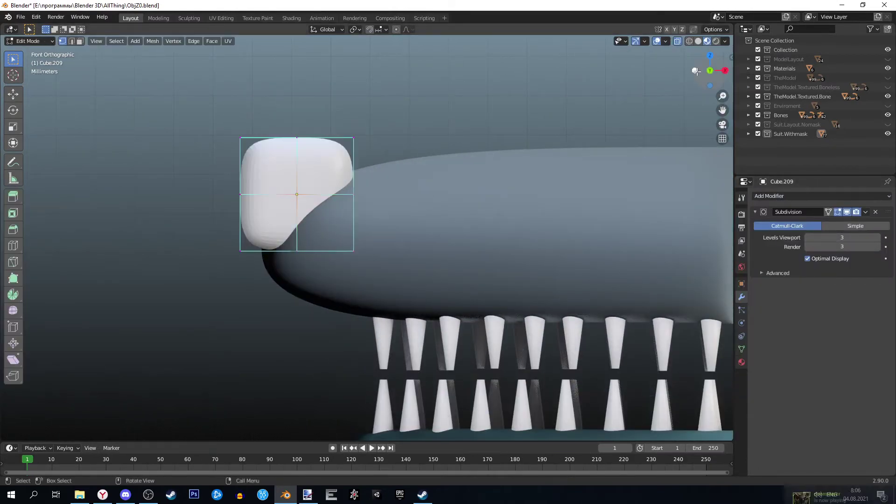
{"action": "left_click_drag", "start_coordinate": [696, 71], "coordinate": [460, 178]}
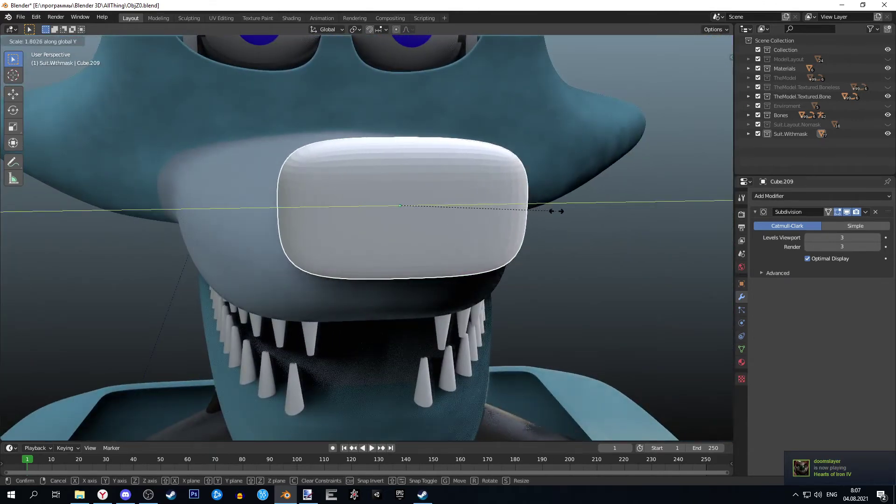
{"action": "left_click", "coordinate": [448, 206]}
{"action": "key", "text": "ctrl+KP_3"}
{"action": "key", "text": "alt+z"}
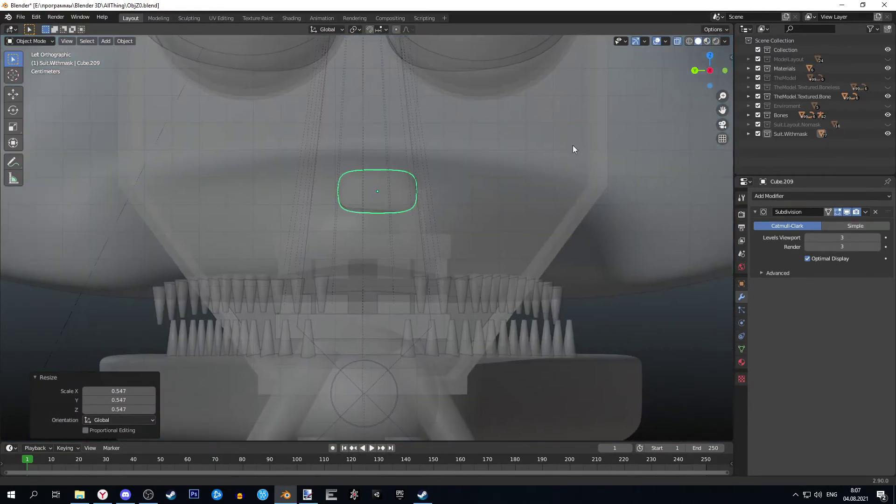
{"action": "left_click", "coordinate": [708, 41]}
Step: Move the nose along Y onto the tip of the snout
{"action": "key", "text": "g"}
{"action": "key", "text": "y"}
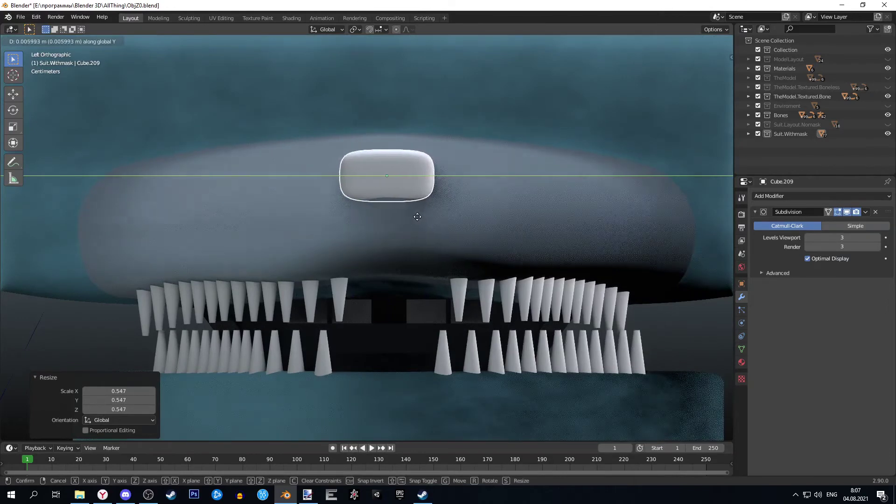
{"action": "left_click", "coordinate": [457, 200]}
{"action": "middle_click_drag", "start_coordinate": [456, 200], "coordinate": [388, 214]}
{"action": "key", "text": "Tab"}
{"action": "key", "text": "ctrl+KP_3"}
{"action": "scroll", "coordinate": [593, 150], "scroll_direction": "up", "scroll_amount": 3}
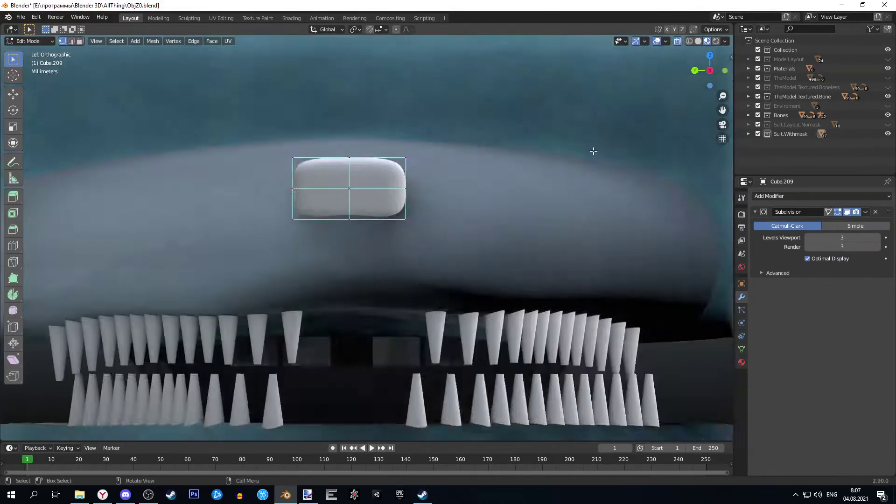
Step: Reshape the nose vertices in Edit Mode, widening then shrinking its outline
{"action": "key", "text": "s"}
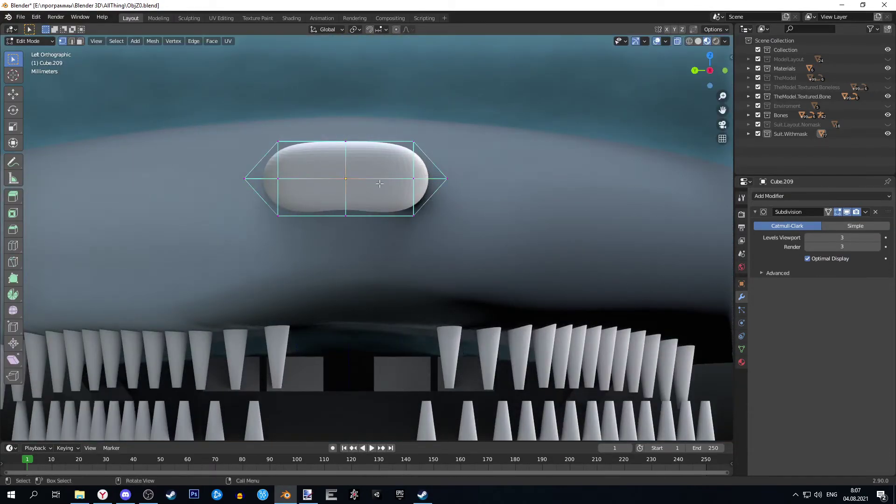
{"action": "left_click", "coordinate": [632, 189]}
{"action": "mouse_move", "coordinate": [632, 189]}
{"action": "middle_mouse_down"}
{"action": "mouse_move", "coordinate": [590, 195]}
{"action": "mouse_move", "coordinate": [325, 326]}
{"action": "middle_mouse_up"}
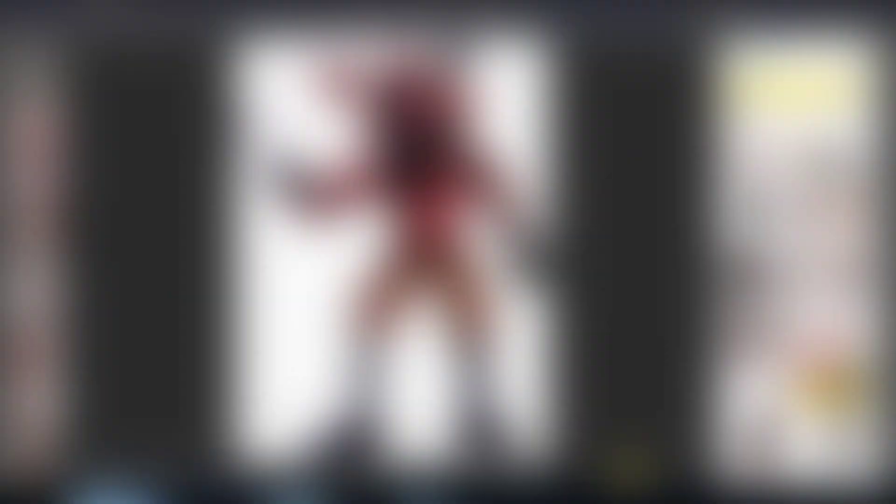
{"action": "scroll", "coordinate": [386, 238], "scroll_direction": "up", "scroll_amount": 3}
{"action": "key", "text": "ctrl+KP_3"}
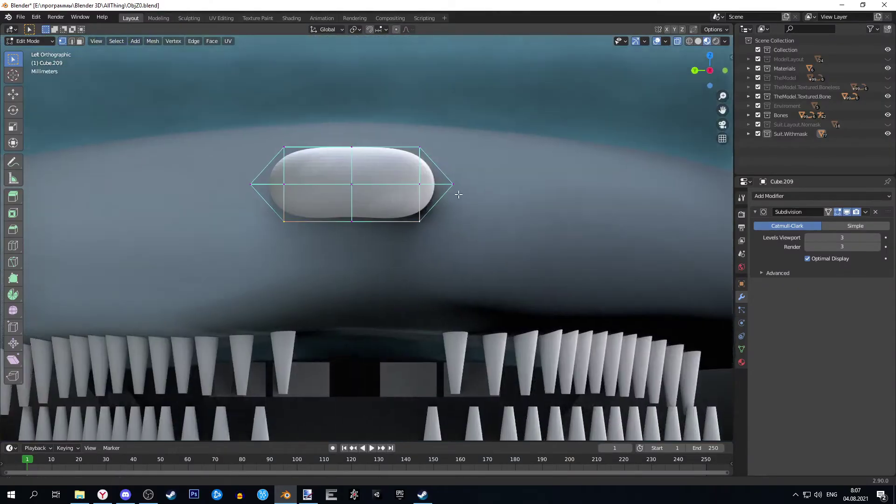
{"action": "key", "text": "s"}
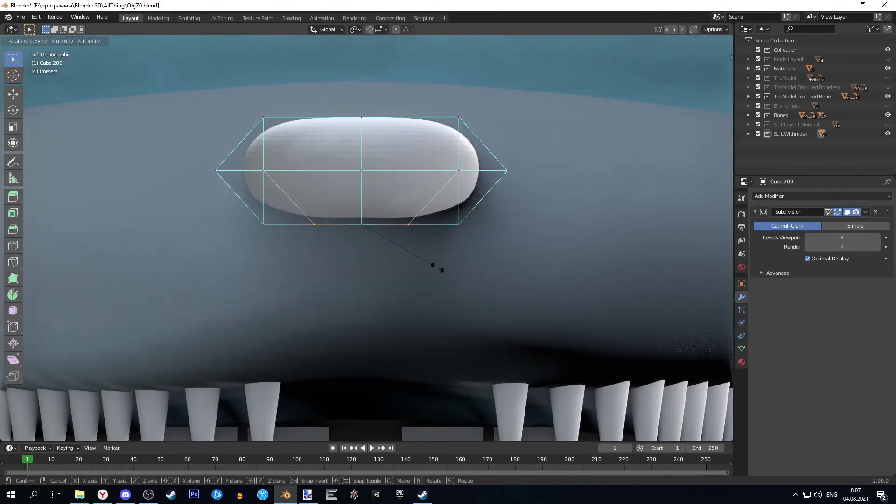
{"action": "left_click", "coordinate": [436, 266]}
{"action": "key", "text": "g"}
{"action": "key", "text": "z"}
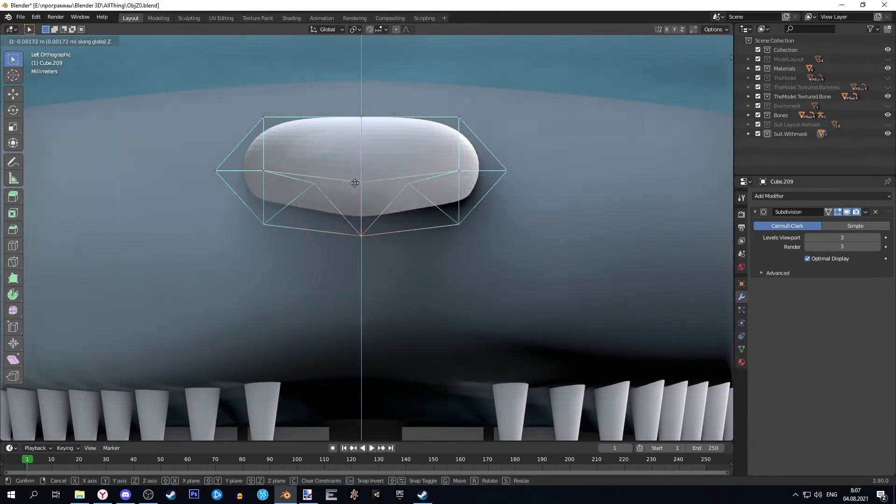
Step: Fine-tune the nose's vertical position on the snout tip
{"action": "mouse_move", "coordinate": [355, 183]}
{"action": "middle_mouse_down"}
{"action": "mouse_move", "coordinate": [443, 177]}
{"action": "mouse_move", "coordinate": [430, 223]}
{"action": "mouse_move", "coordinate": [383, 246]}
{"action": "mouse_move", "coordinate": [269, 250]}
{"action": "mouse_move", "coordinate": [382, 245]}
{"action": "middle_mouse_up"}
{"action": "key", "text": "s"}
{"action": "left_click", "coordinate": [443, 176]}
{"action": "key", "text": "Tab"}
{"action": "key", "text": "g"}
{"action": "key", "text": "z"}
{"action": "left_click", "coordinate": [426, 235]}
{"action": "key", "text": "g"}
{"action": "key", "text": "x"}
{"action": "key", "text": "Tab"}
{"action": "key", "text": "Tab"}
{"action": "scroll", "coordinate": [270, 251], "scroll_direction": "down", "scroll_amount": 4}
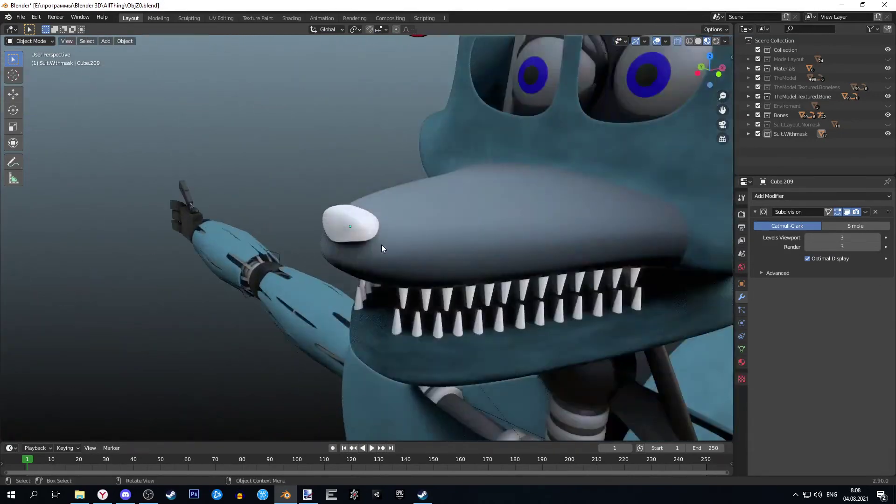
Step: Give the nose Cube.209 the black MetalB material
{"action": "scroll", "coordinate": [382, 245], "scroll_direction": "up", "scroll_amount": 2}
{"action": "left_click", "coordinate": [337, 215]}
{"action": "right_click", "coordinate": [337, 214]}
{"action": "scroll", "coordinate": [340, 210], "scroll_direction": "up", "scroll_amount": 2}
{"action": "left_click", "coordinate": [741, 362]}
{"action": "left_click", "coordinate": [760, 235]}
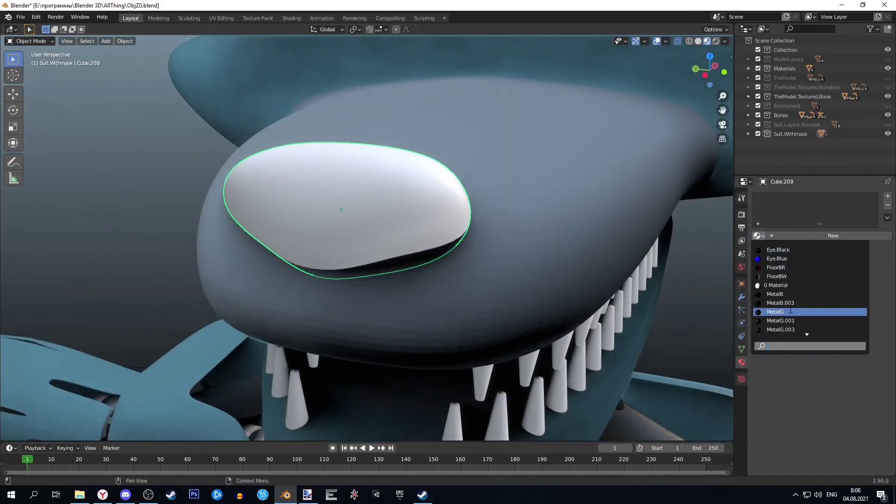
{"action": "left_click", "coordinate": [793, 294]}
Step: Orbit out to view the whole head and save the file
{"action": "mouse_move", "coordinate": [510, 241]}
{"action": "middle_mouse_down"}
{"action": "mouse_move", "coordinate": [536, 193]}
{"action": "mouse_move", "coordinate": [452, 203]}
{"action": "mouse_move", "coordinate": [430, 248]}
{"action": "mouse_move", "coordinate": [372, 237]}
{"action": "middle_mouse_up"}
{"action": "scroll", "coordinate": [535, 194], "scroll_direction": "down", "scroll_amount": 4}
{"action": "scroll", "coordinate": [446, 199], "scroll_direction": "up", "scroll_amount": 3}
{"action": "scroll", "coordinate": [437, 201], "scroll_direction": "up", "scroll_amount": 3}
{"action": "key", "text": "ctrl+s"}
Step: Lower the nose slightly along Z on the snout and save again
{"action": "left_click", "coordinate": [372, 242]}
{"action": "key", "text": "g"}
{"action": "key", "text": "z"}
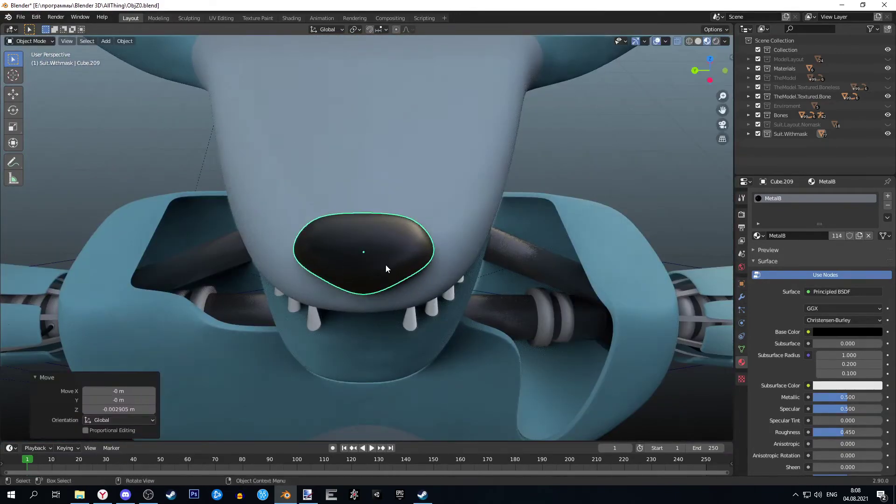
{"action": "mouse_move", "coordinate": [386, 269]}
{"action": "middle_mouse_down"}
{"action": "mouse_move", "coordinate": [423, 202]}
{"action": "mouse_move", "coordinate": [556, 221]}
{"action": "mouse_move", "coordinate": [441, 228]}
{"action": "mouse_move", "coordinate": [524, 220]}
{"action": "middle_mouse_up"}
{"action": "scroll", "coordinate": [418, 201], "scroll_direction": "down", "scroll_amount": 3}
{"action": "key", "text": "ctrl+s"}
Step: View the snout straight from the side and bring up the Add menu
{"action": "scroll", "coordinate": [441, 225], "scroll_direction": "up", "scroll_amount": 3}
{"action": "scroll", "coordinate": [524, 219], "scroll_direction": "up", "scroll_amount": 2}
{"action": "middle_click_drag", "start_coordinate": [509, 259], "coordinate": [446, 232]}
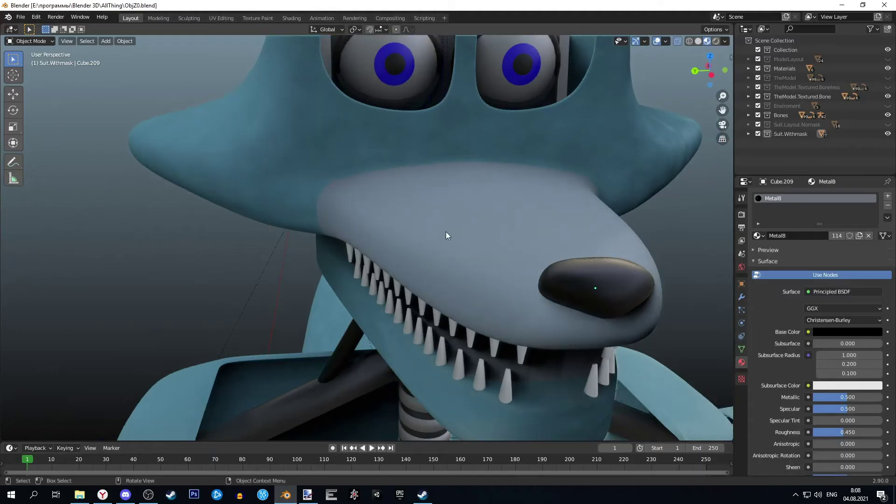
{"action": "scroll", "coordinate": [447, 231], "scroll_direction": "down", "scroll_amount": 4}
{"action": "left_click", "coordinate": [709, 70]}
{"action": "key", "text": "shift+a"}
Step: Add a cube, shrink it and place it on the muzzle
{"action": "left_click", "coordinate": [450, 247]}
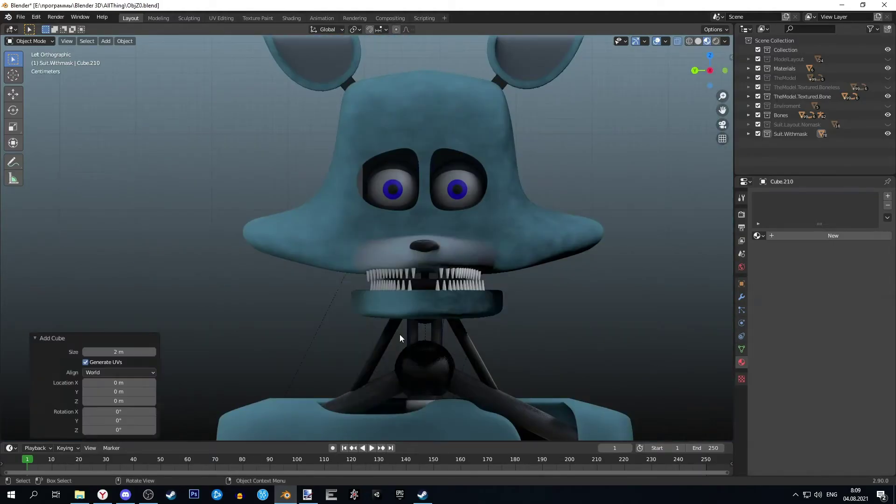
{"action": "scroll", "coordinate": [562, 356], "scroll_direction": "down", "scroll_amount": 4}
{"action": "left_click", "coordinate": [480, 310]}
{"action": "key", "text": "s"}
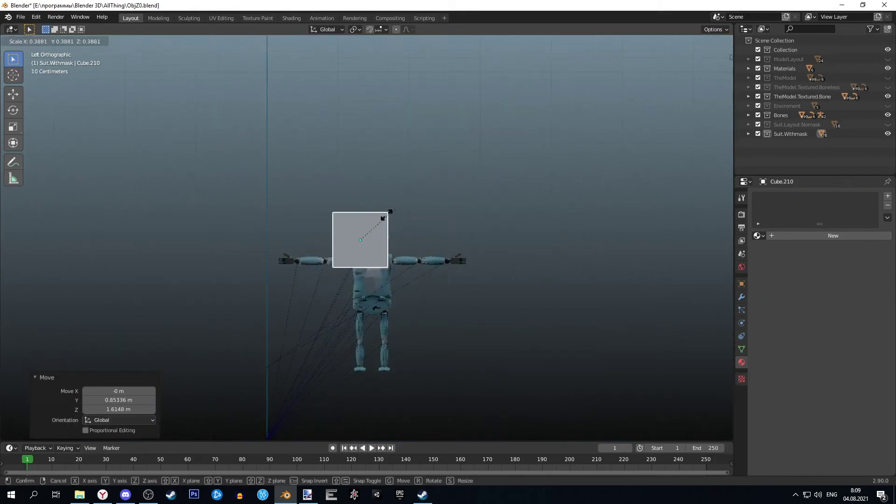
{"action": "scroll", "coordinate": [390, 210], "scroll_direction": "up", "scroll_amount": 5}
{"action": "left_click", "coordinate": [411, 238]}
{"action": "key", "text": "g"}
{"action": "left_click", "coordinate": [413, 214]}
Step: Round the cube with a level-3 Subdivision modifier and Shade Smooth
{"action": "scroll", "coordinate": [427, 221], "scroll_direction": "up", "scroll_amount": 2}
{"action": "scroll", "coordinate": [426, 220], "scroll_direction": "up", "scroll_amount": 4}
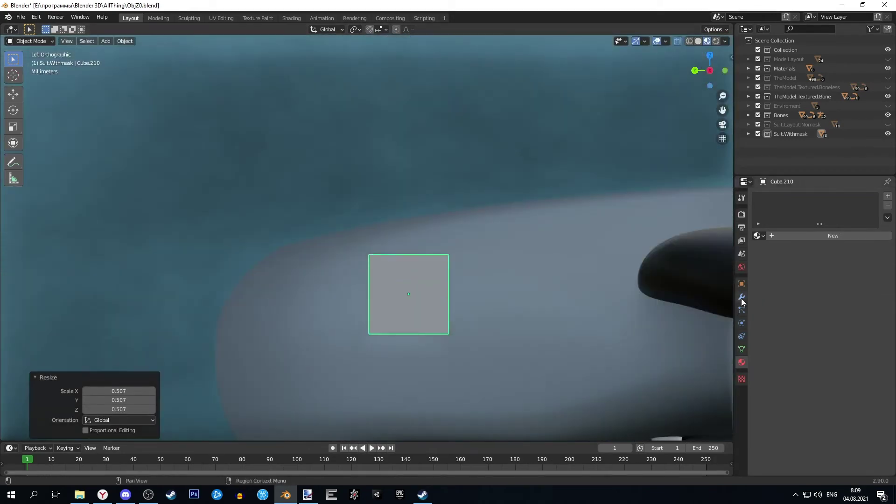
{"action": "left_click", "coordinate": [742, 297]}
{"action": "left_click", "coordinate": [821, 196]}
{"action": "left_click", "coordinate": [690, 340]}
{"action": "left_click", "coordinate": [877, 246]}
{"action": "right_click", "coordinate": [436, 301]}
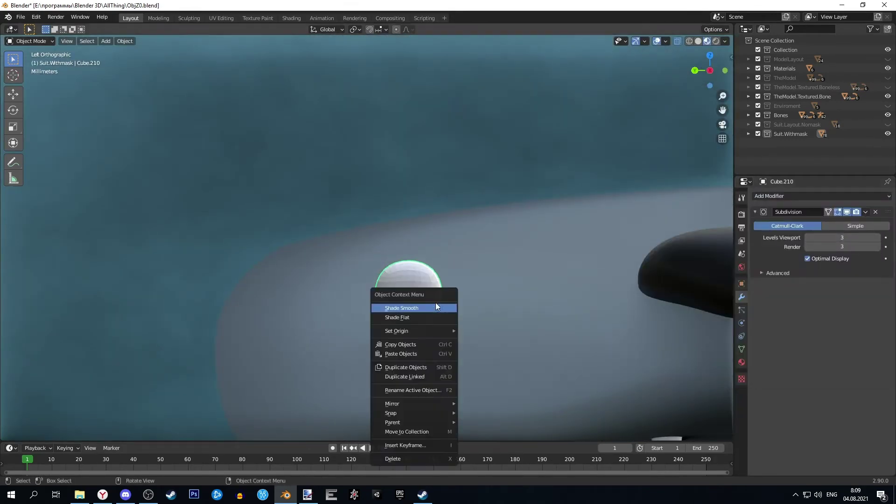
{"action": "left_click", "coordinate": [436, 305]}
Step: Slide the sphere along X onto the snout, checking side and back views
{"action": "middle_click_drag", "start_coordinate": [436, 304], "coordinate": [586, 177]}
{"action": "key", "text": "g"}
{"action": "key", "text": "x"}
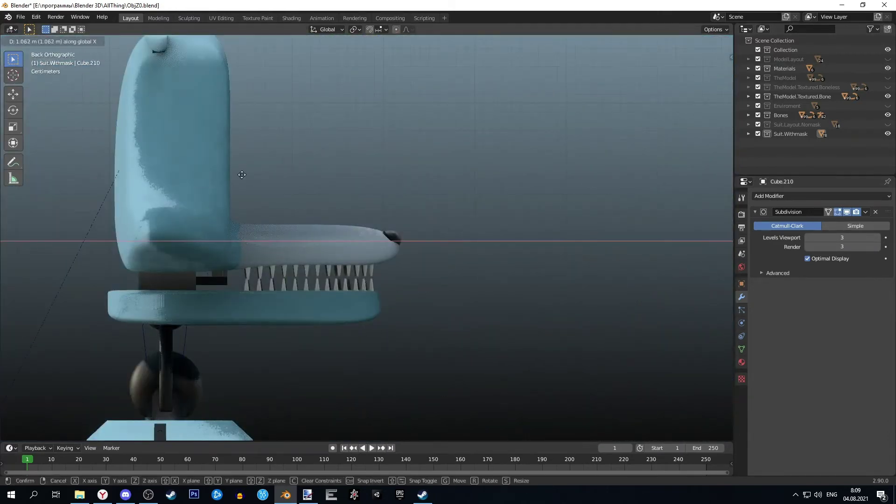
{"action": "left_click", "coordinate": [447, 170]}
{"action": "middle_click_drag", "start_coordinate": [447, 170], "coordinate": [511, 162]}
{"action": "key", "text": "ctrl+KP_3"}
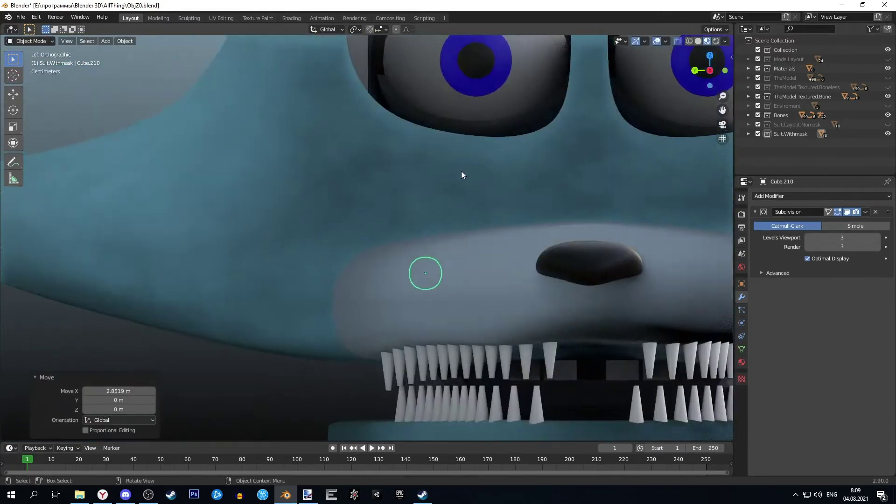
{"action": "scroll", "coordinate": [462, 173], "scroll_direction": "up", "scroll_amount": 2}
{"action": "key", "text": "g"}
{"action": "key", "text": "ctrl+KP_1"}
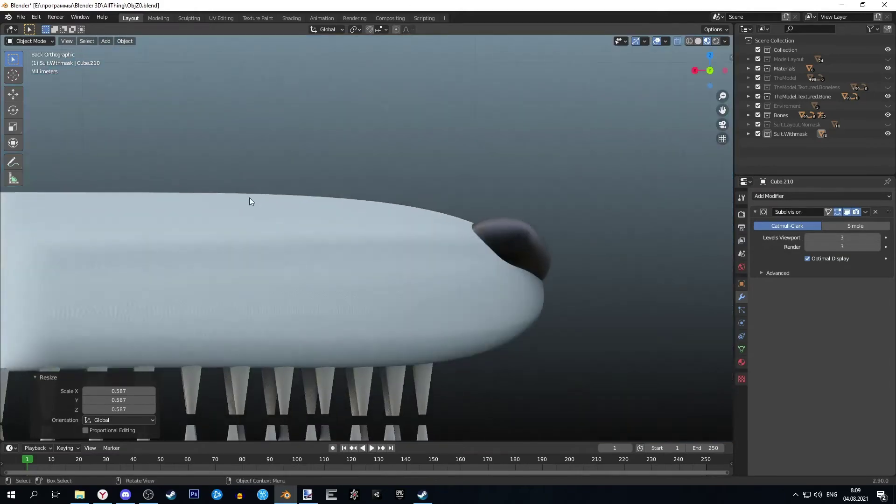
{"action": "scroll", "coordinate": [612, 196], "scroll_direction": "up", "scroll_amount": 3}
Step: Paste a second sphere beside the first and delete an unwanted extra copy
{"action": "key", "text": "g"}
{"action": "key", "text": "x"}
{"action": "left_click", "coordinate": [561, 228]}
{"action": "scroll", "coordinate": [561, 229], "scroll_direction": "up", "scroll_amount": 2}
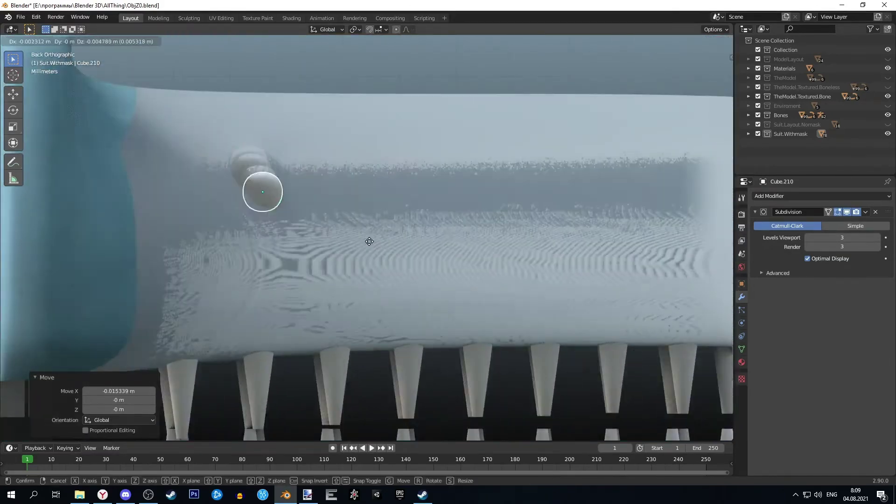
{"action": "key", "text": "ctrl+c"}
{"action": "key", "text": "ctrl+v"}
{"action": "key", "text": "g"}
{"action": "left_click", "coordinate": [484, 182]}
{"action": "key", "text": "Delete"}
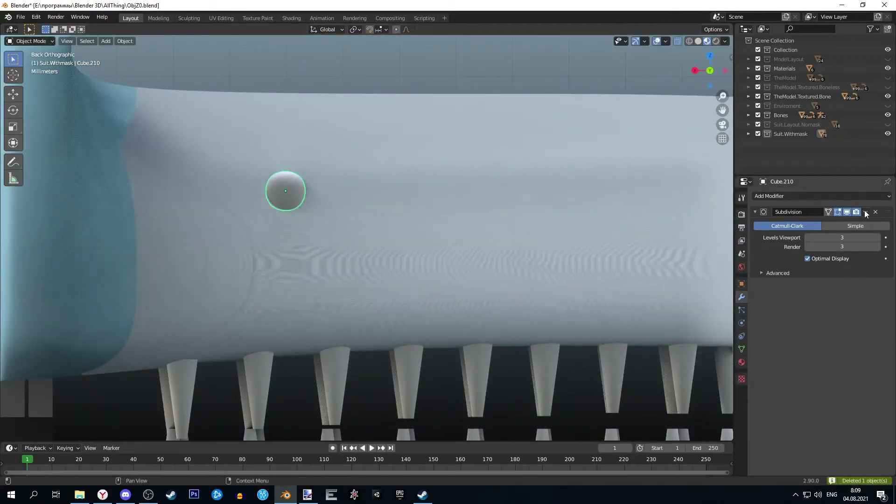
{"action": "left_click", "coordinate": [850, 226]}
Step: Paste more sphere copies and place one higher on the muzzle
{"action": "key", "text": "ctrl+v"}
{"action": "key", "text": "g"}
{"action": "left_click", "coordinate": [448, 168]}
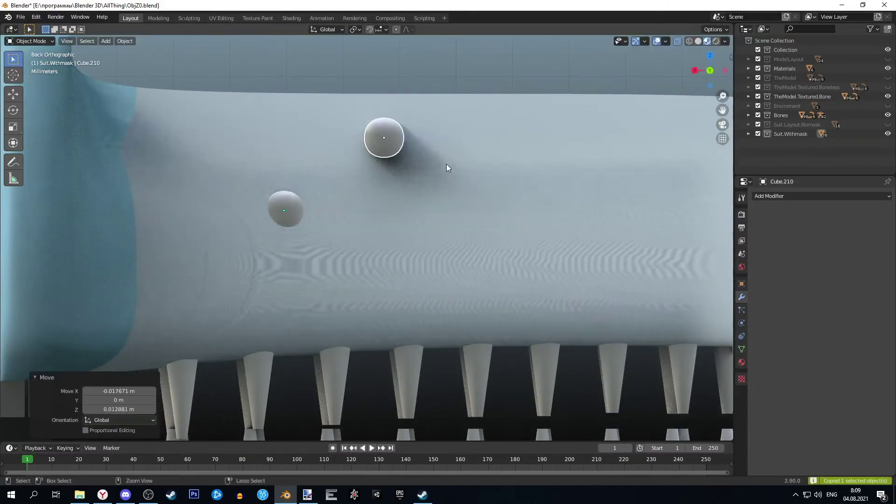
{"action": "key", "text": "ctrl+v"}
{"action": "key", "text": "g"}
{"action": "left_click", "coordinate": [532, 91]}
Step: Position the newest sphere on the muzzle with moves along Y and X
{"action": "scroll", "coordinate": [535, 136], "scroll_direction": "down", "scroll_amount": 2}
{"action": "middle_click_drag", "start_coordinate": [536, 183], "coordinate": [427, 222]}
{"action": "scroll", "coordinate": [427, 222], "scroll_direction": "up", "scroll_amount": 3}
{"action": "key", "text": "ctrl+v"}
{"action": "key", "text": "g"}
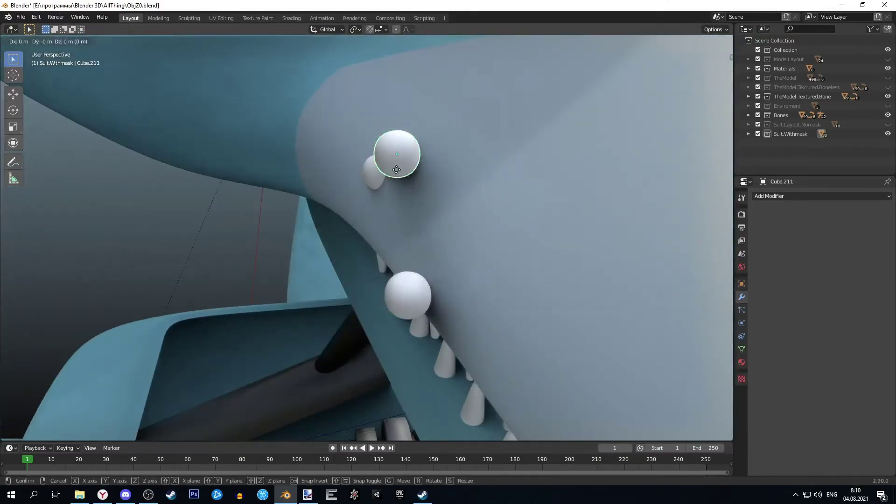
{"action": "left_click", "coordinate": [539, 157]}
{"action": "mouse_move", "coordinate": [539, 158]}
{"action": "middle_mouse_down"}
{"action": "mouse_move", "coordinate": [528, 238]}
{"action": "mouse_move", "coordinate": [613, 231]}
{"action": "middle_mouse_up"}
{"action": "key", "text": "g"}
{"action": "key", "text": "x"}
{"action": "left_click", "coordinate": [513, 216]}
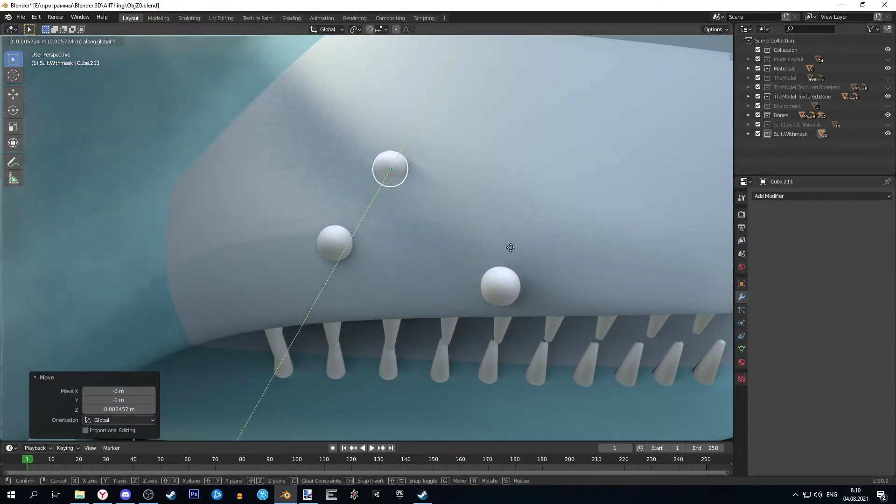
Step: Nudge the other two spheres into a triangle of dots above the teeth
{"action": "left_click", "coordinate": [335, 243]}
{"action": "key", "text": "g"}
{"action": "key", "text": "y"}
{"action": "left_click", "coordinate": [382, 244]}
{"action": "scroll", "coordinate": [382, 245], "scroll_direction": "up", "scroll_amount": 3}
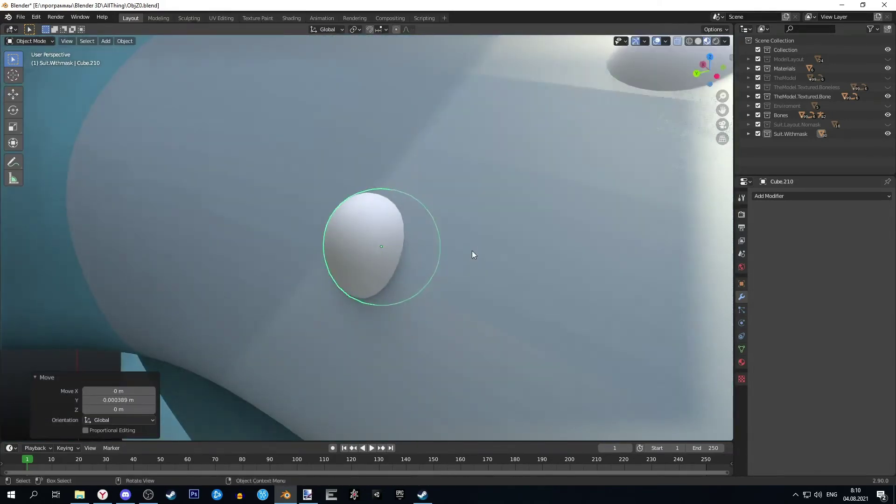
{"action": "scroll", "coordinate": [472, 251], "scroll_direction": "down", "scroll_amount": 3}
{"action": "left_click", "coordinate": [465, 303]}
{"action": "key", "text": "KP_7"}
{"action": "left_click", "coordinate": [500, 300]}
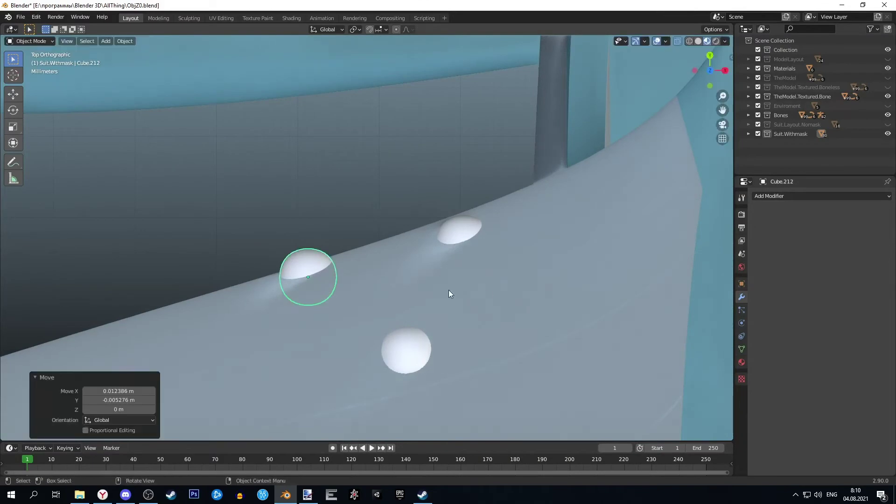
{"action": "middle_click_drag", "start_coordinate": [315, 216], "coordinate": [438, 286]}
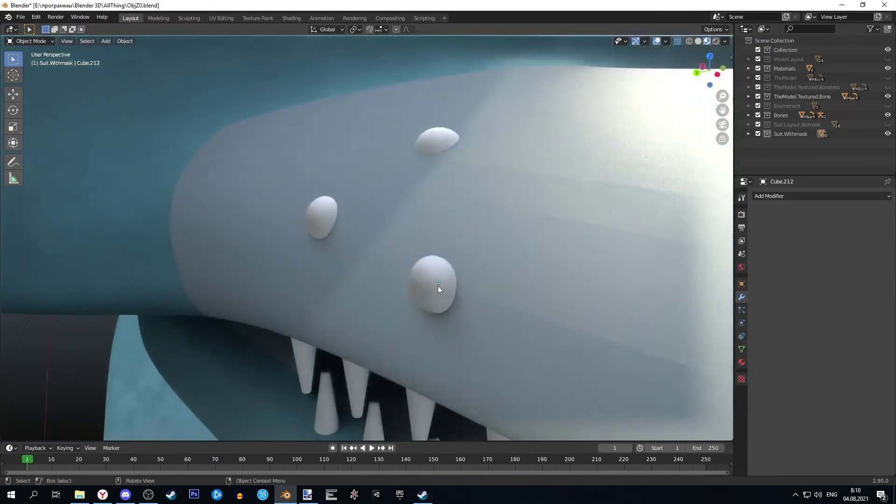
Step: Copy the three dots and rotate the pasted set 180° in top view
{"action": "left_click", "coordinate": [317, 215], "text": "shift"}
{"action": "scroll", "coordinate": [316, 214], "scroll_direction": "down", "scroll_amount": 3}
{"action": "middle_click_drag", "start_coordinate": [327, 210], "coordinate": [629, 144]}
{"action": "key", "text": "KP_7"}
{"action": "key", "text": "ctrl+c"}
{"action": "key", "text": "ctrl+v"}
{"action": "key", "text": "r"}
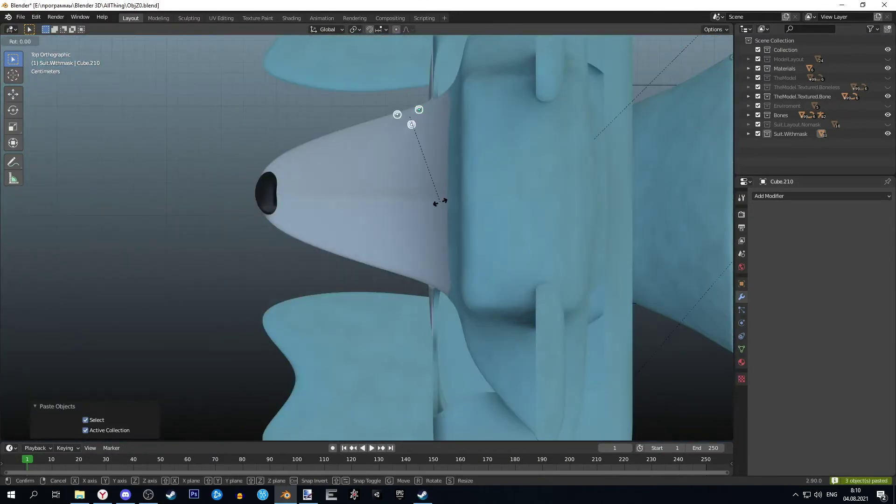
{"action": "key", "text": "BackSpace"}
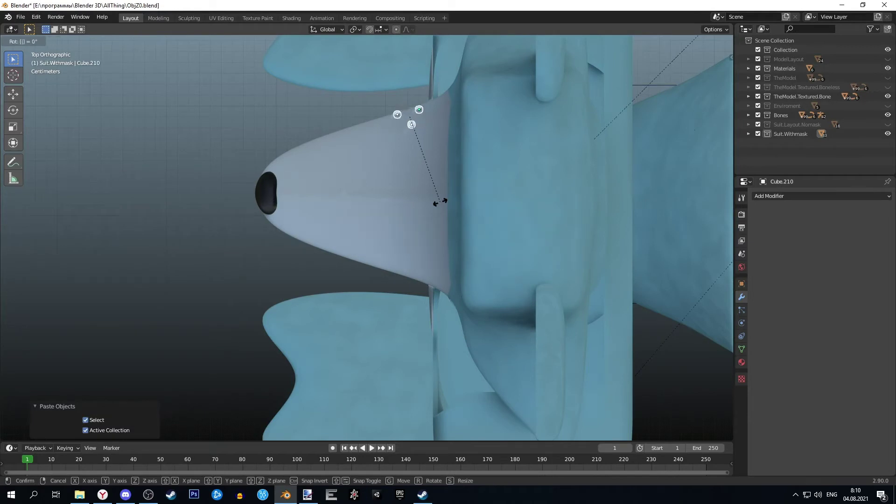
{"action": "type", "text": "180"}
{"action": "left_click", "coordinate": [437, 369]}
Step: Nudge the left dot of the pasted set into place
{"action": "scroll", "coordinate": [425, 217], "scroll_direction": "up", "scroll_amount": 5}
{"action": "scroll", "coordinate": [452, 251], "scroll_direction": "up", "scroll_amount": 3}
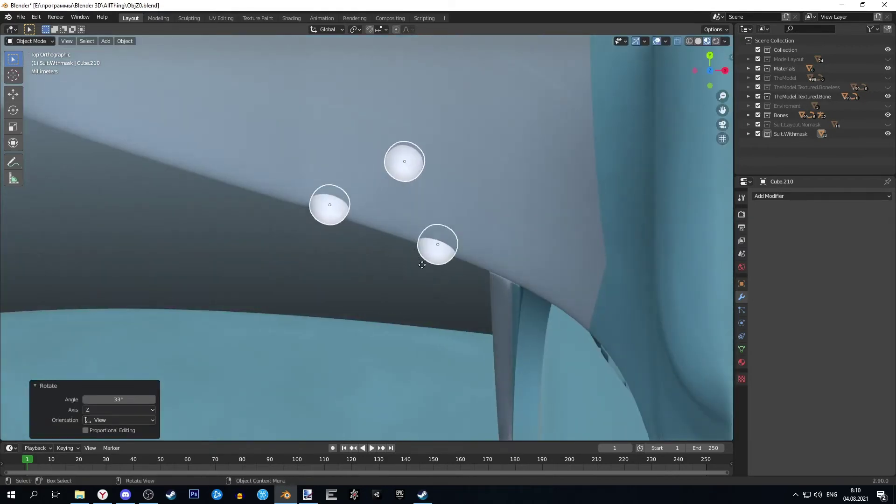
{"action": "left_click", "coordinate": [314, 196]}
{"action": "key", "text": "g"}
{"action": "left_click", "coordinate": [378, 163]}
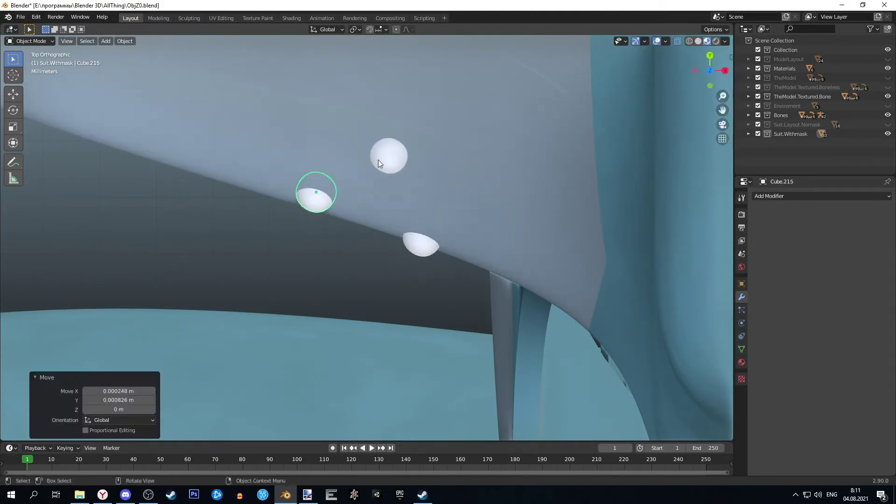
{"action": "left_click", "coordinate": [458, 258]}
Step: Shift the pasted dots sideways, checking them from the front view
{"action": "middle_click_drag", "start_coordinate": [327, 285], "coordinate": [426, 200]}
{"action": "scroll", "coordinate": [320, 226], "scroll_direction": "down", "scroll_amount": 3}
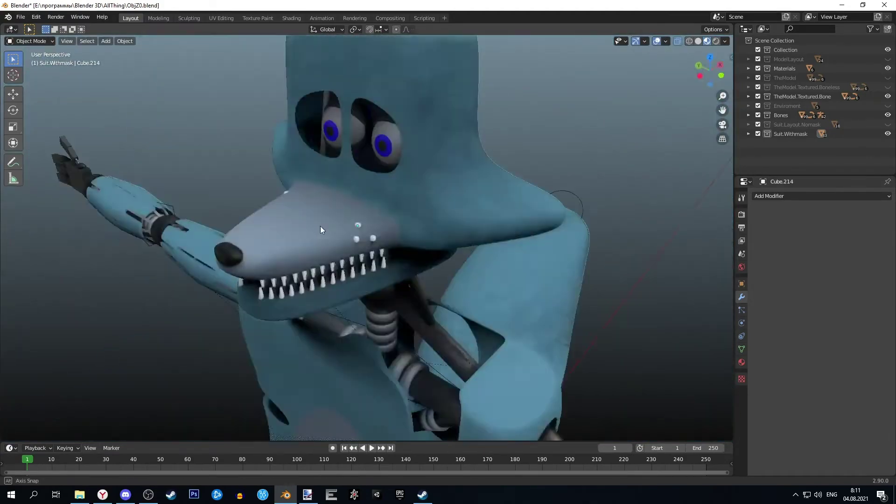
{"action": "scroll", "coordinate": [339, 197], "scroll_direction": "up", "scroll_amount": 5}
{"action": "key", "text": "KP_1"}
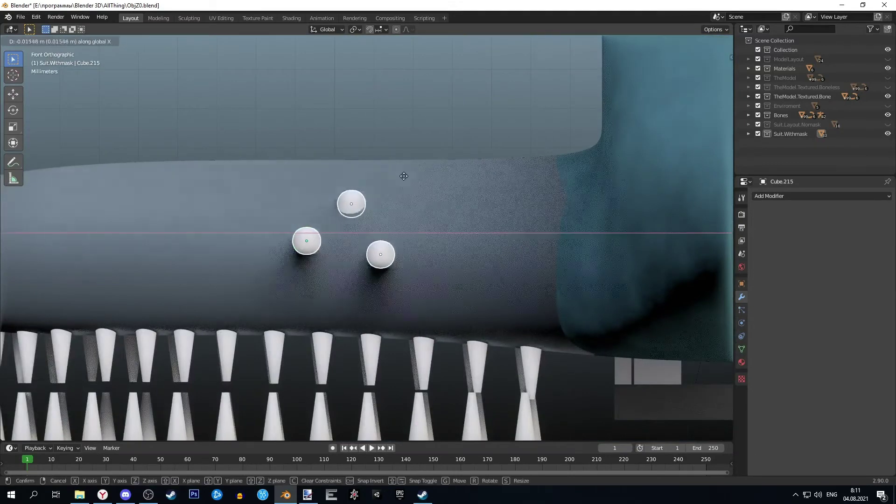
{"action": "left_click", "coordinate": [390, 208]}
{"action": "mouse_move", "coordinate": [417, 197]}
{"action": "middle_mouse_down"}
{"action": "mouse_move", "coordinate": [434, 187]}
{"action": "mouse_move", "coordinate": [485, 239]}
{"action": "middle_mouse_up"}
{"action": "scroll", "coordinate": [434, 186], "scroll_direction": "down", "scroll_amount": 4}
Step: Assign the black metal material to the first three muzzle dots
{"action": "left_click", "coordinate": [485, 240]}
{"action": "scroll", "coordinate": [533, 257], "scroll_direction": "up", "scroll_amount": 2}
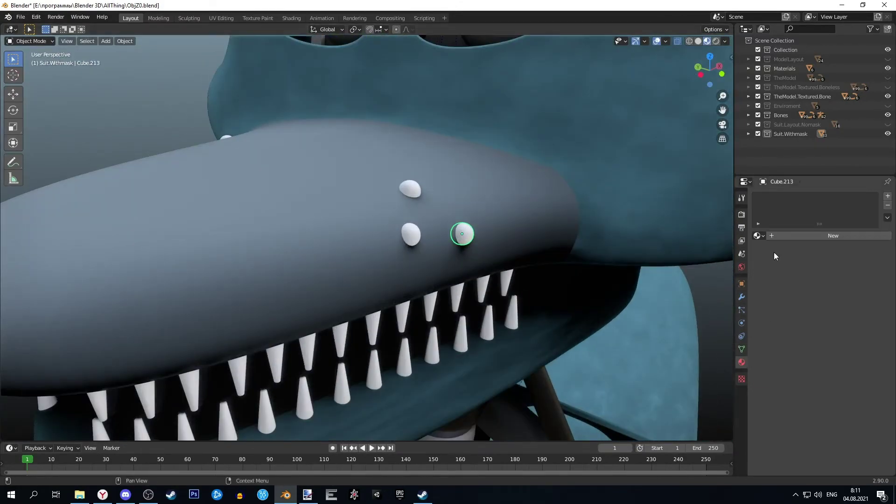
{"action": "left_click", "coordinate": [759, 235]}
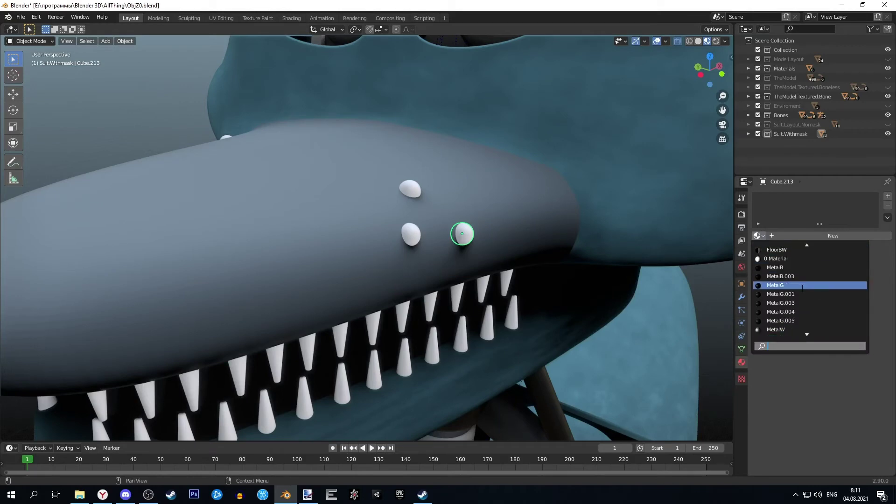
{"action": "left_click", "coordinate": [802, 285]}
{"action": "scroll", "coordinate": [502, 250], "scroll_direction": "up", "scroll_amount": 3}
{"action": "left_click", "coordinate": [440, 233]}
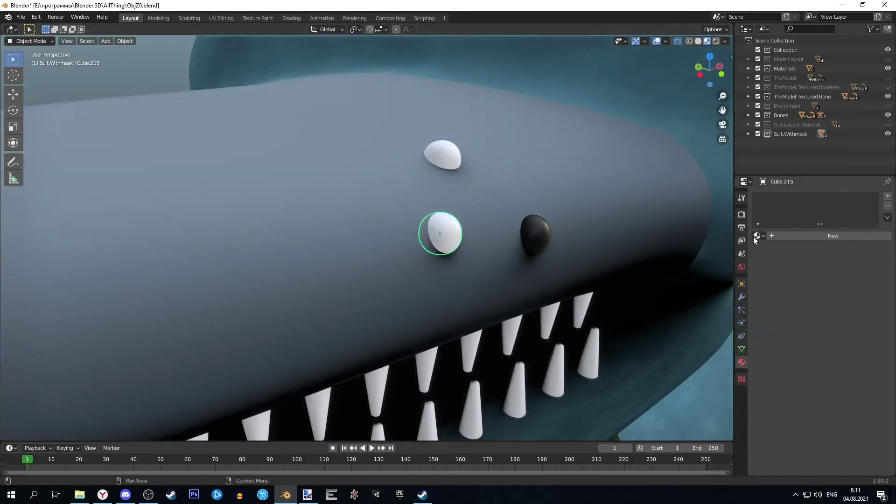
{"action": "left_click", "coordinate": [756, 236]}
{"action": "left_click", "coordinate": [802, 285]}
{"action": "left_click", "coordinate": [442, 154]}
{"action": "left_click", "coordinate": [759, 236]}
{"action": "left_click", "coordinate": [802, 285]}
Step: Make the remaining three muzzle dots black with MetalB
{"action": "mouse_move", "coordinate": [568, 253]}
{"action": "middle_mouse_down"}
{"action": "mouse_move", "coordinate": [363, 234]}
{"action": "mouse_move", "coordinate": [452, 240]}
{"action": "middle_mouse_up"}
{"action": "left_click", "coordinate": [406, 242]}
{"action": "left_click", "coordinate": [759, 236]}
{"action": "left_click", "coordinate": [775, 294]}
{"action": "left_click", "coordinate": [374, 172]}
{"action": "left_click", "coordinate": [759, 235]}
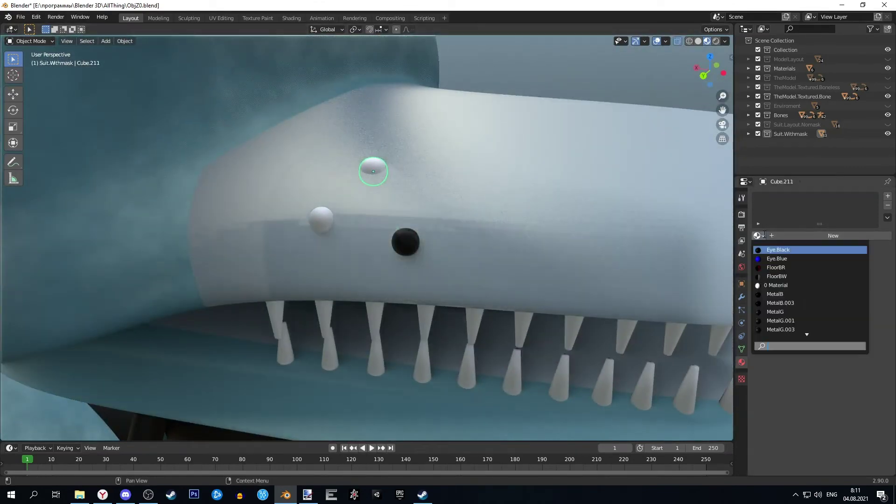
{"action": "left_click", "coordinate": [775, 294]}
{"action": "left_click", "coordinate": [321, 219]}
{"action": "left_click", "coordinate": [759, 235]}
{"action": "left_click", "coordinate": [775, 294]}
Step: Save ObjZ0.blend and orbit to view the fox from the front
{"action": "key", "text": "ctrl+s"}
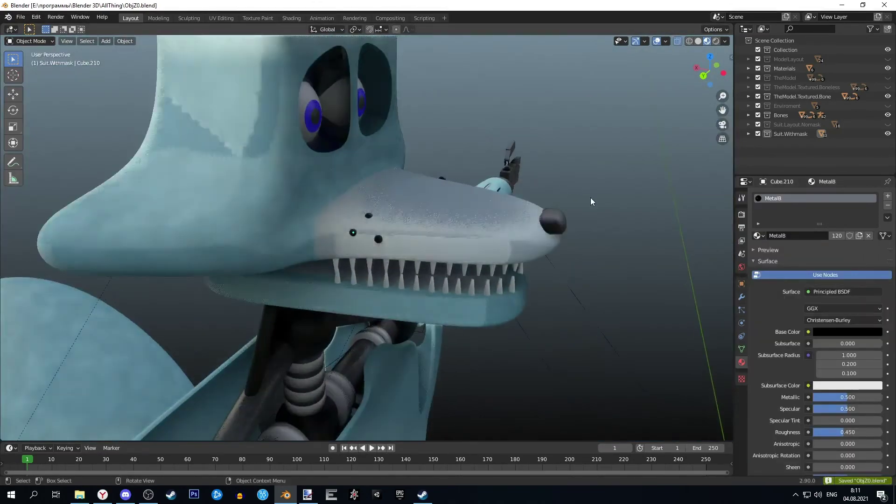
{"action": "middle_click_drag", "start_coordinate": [590, 202], "coordinate": [488, 204]}
{"action": "scroll", "coordinate": [467, 208], "scroll_direction": "down", "scroll_amount": 3}
{"action": "scroll", "coordinate": [420, 201], "scroll_direction": "down", "scroll_amount": 1}
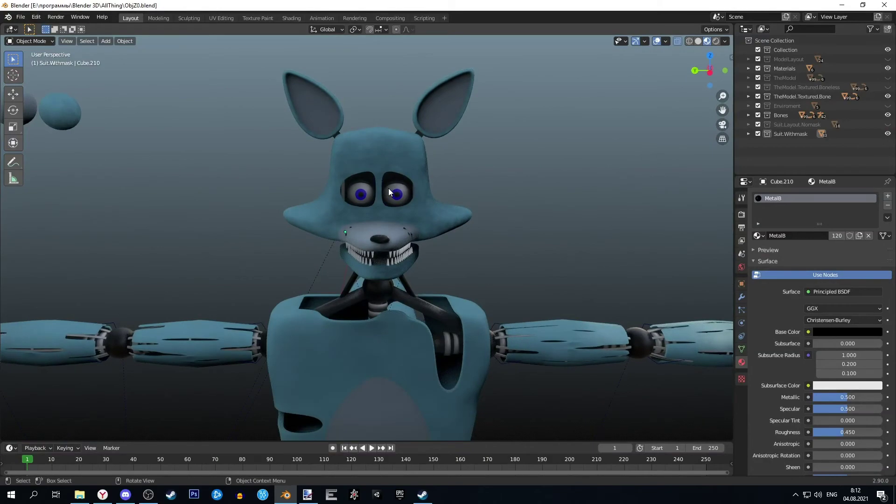
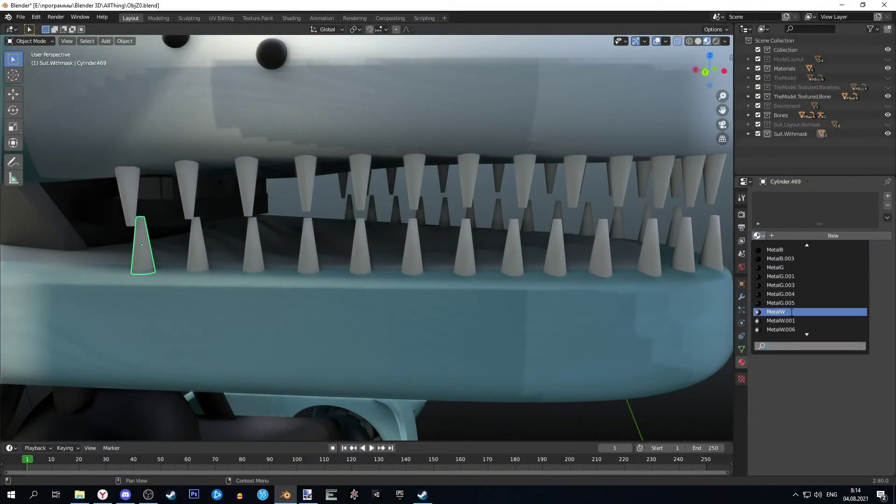
Step: Assign MetalW to the left lower tooth and the next tooth still lacking metal
{"action": "left_click", "coordinate": [791, 312]}
{"action": "left_click", "coordinate": [713, 234]}
{"action": "left_click", "coordinate": [759, 236]}
{"action": "left_click", "coordinate": [787, 307]}
{"action": "left_click", "coordinate": [684, 225]}
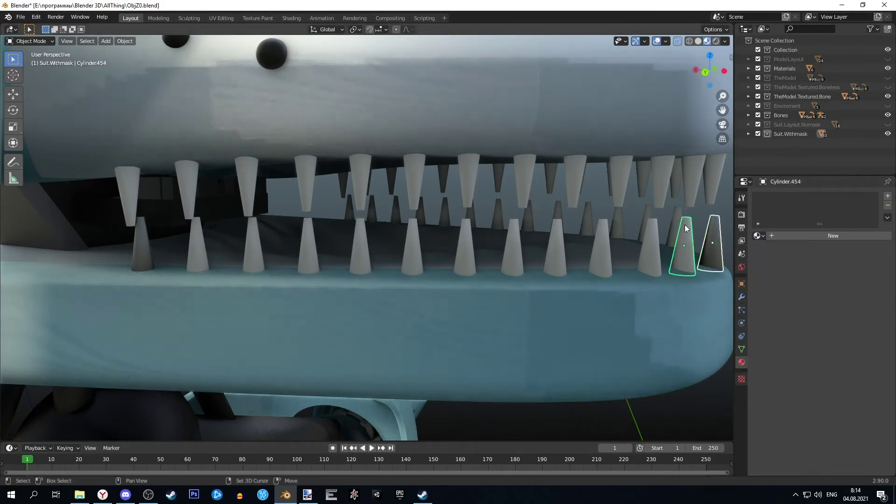
Step: Assign MetalW to the tooth behind the rightmost one and the next bare tooth
{"action": "left_click", "coordinate": [759, 236]}
{"action": "left_click", "coordinate": [780, 330]}
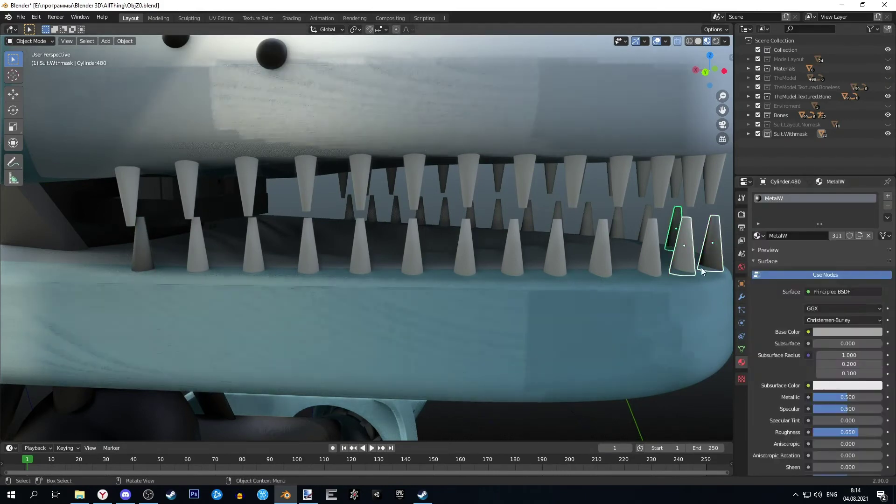
{"action": "left_click", "coordinate": [685, 248]}
{"action": "left_click", "coordinate": [758, 235]}
{"action": "left_click", "coordinate": [797, 294]}
Step: Assign MetalW to the upper tooth at the end of the row
{"action": "left_click", "coordinate": [758, 235]}
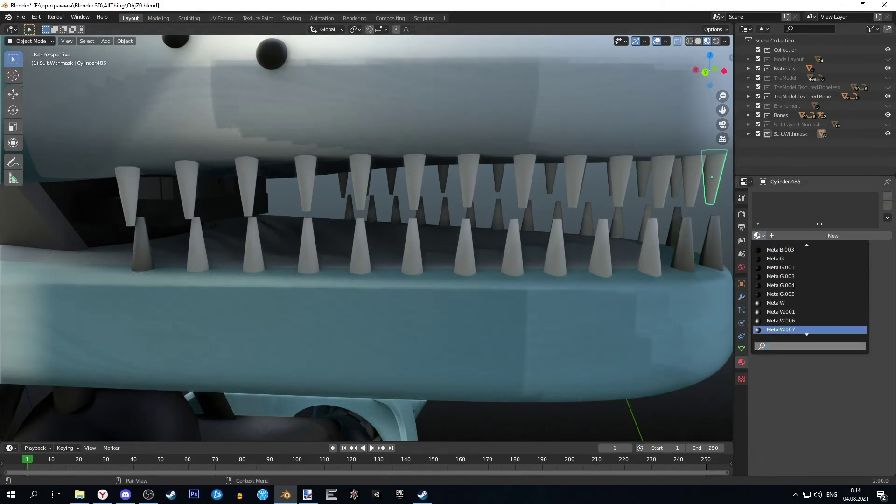
{"action": "left_click", "coordinate": [675, 187]}
{"action": "left_click", "coordinate": [758, 235]}
{"action": "left_click", "coordinate": [775, 311]}
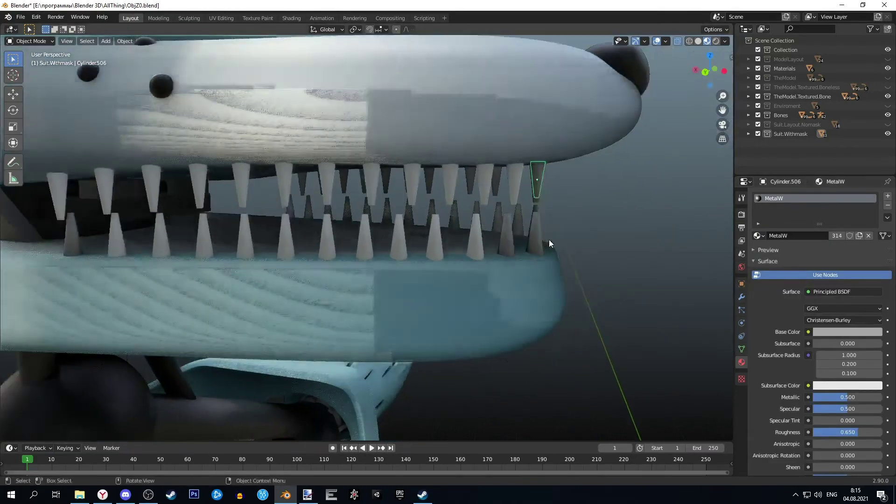
{"action": "left_click", "coordinate": [887, 218]}
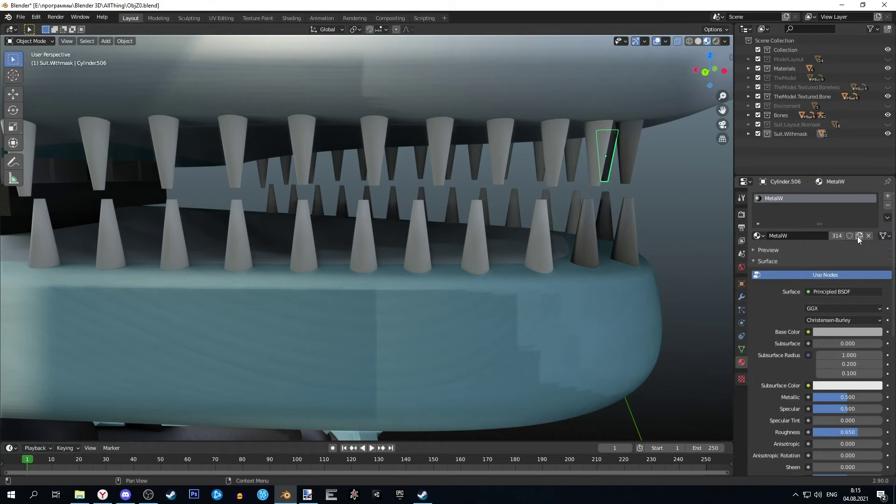
Step: Assign MetalW to a front lower tooth
{"action": "mouse_move", "coordinate": [721, 252]}
{"action": "middle_mouse_down"}
{"action": "mouse_move", "coordinate": [615, 256]}
{"action": "mouse_move", "coordinate": [571, 226]}
{"action": "mouse_move", "coordinate": [570, 253]}
{"action": "middle_mouse_up"}
{"action": "left_click", "coordinate": [570, 259]}
{"action": "left_click", "coordinate": [758, 236]}
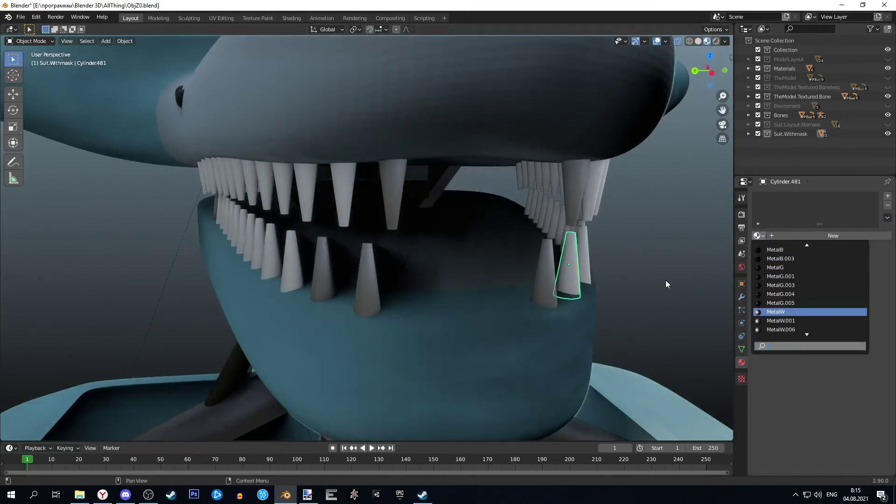
{"action": "key", "text": "Return"}
Step: Give the rightmost lower teeth MetalW, copying it from the active tooth to the selection
{"action": "mouse_move", "coordinate": [666, 284]}
{"action": "middle_mouse_down"}
{"action": "mouse_move", "coordinate": [581, 276]}
{"action": "mouse_move", "coordinate": [691, 236]}
{"action": "middle_mouse_up"}
{"action": "left_click", "coordinate": [690, 234]}
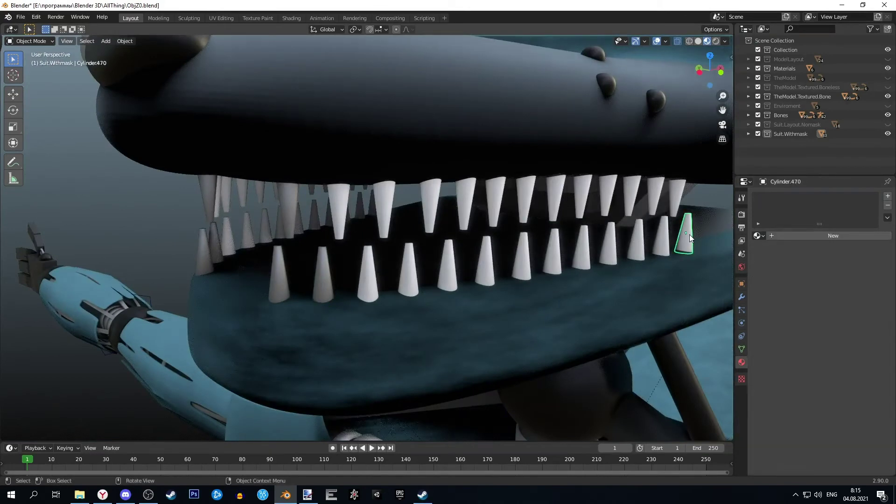
{"action": "left_click", "coordinate": [662, 236], "text": "shift"}
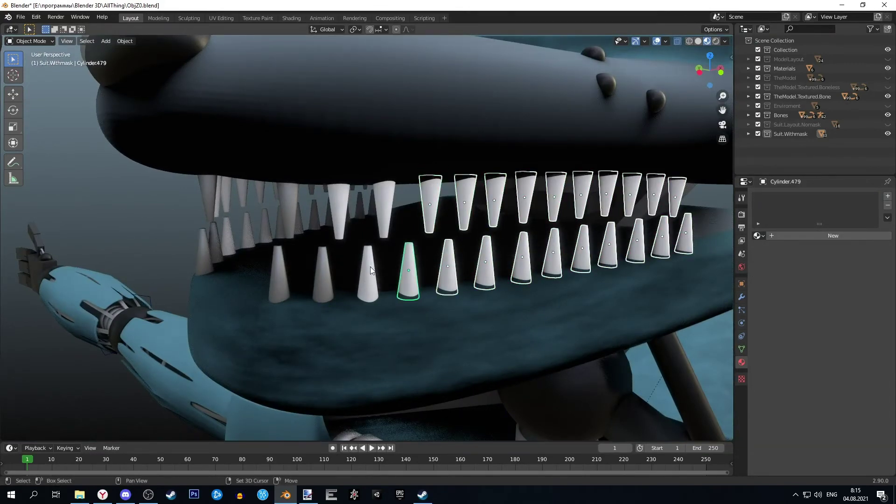
{"action": "left_click", "coordinate": [761, 236]}
{"action": "left_click", "coordinate": [791, 314]}
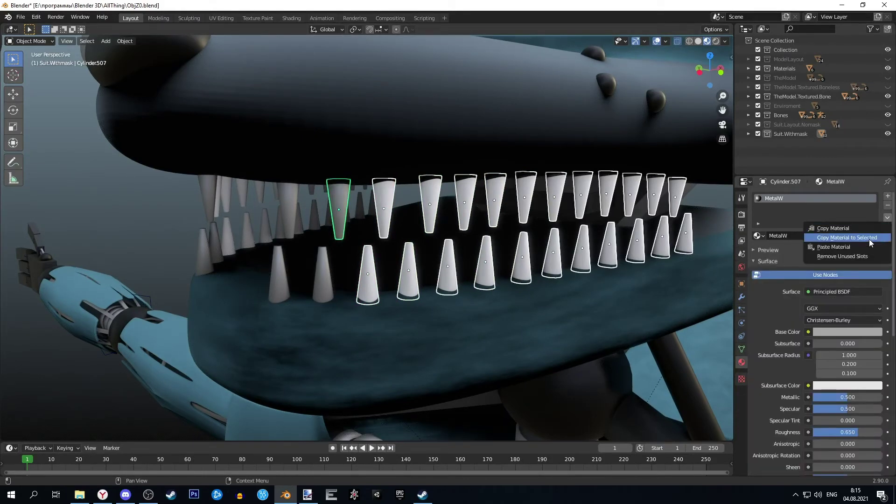
{"action": "left_click", "coordinate": [847, 237]}
Step: Select a row of upper teeth across the front of the snout
{"action": "middle_click_drag", "start_coordinate": [467, 224], "coordinate": [527, 197]}
{"action": "left_click", "coordinate": [527, 197]}
{"action": "scroll", "coordinate": [492, 243], "scroll_direction": "up", "scroll_amount": 3}
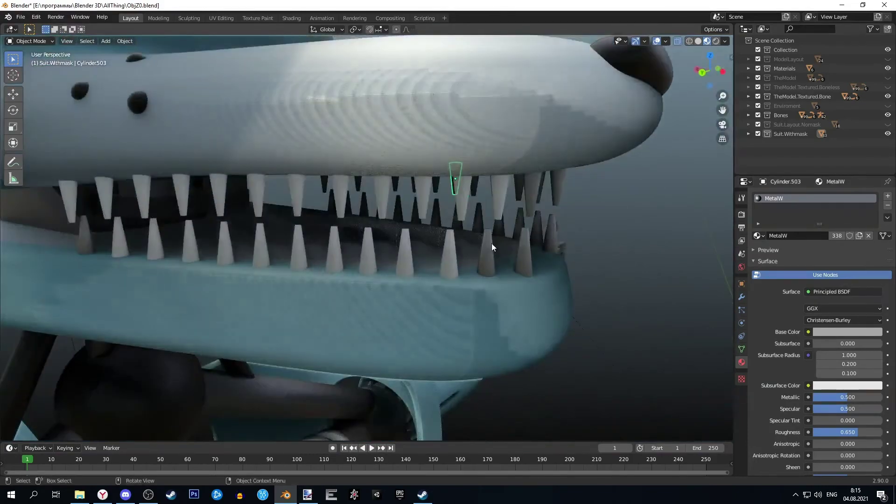
{"action": "middle_click_drag", "start_coordinate": [491, 243], "coordinate": [528, 209]}
{"action": "left_click", "coordinate": [525, 190], "text": "shift"}
{"action": "left_click", "coordinate": [476, 192], "text": "shift"}
{"action": "left_click", "coordinate": [443, 194], "text": "shift"}
{"action": "left_click", "coordinate": [406, 196], "text": "shift"}
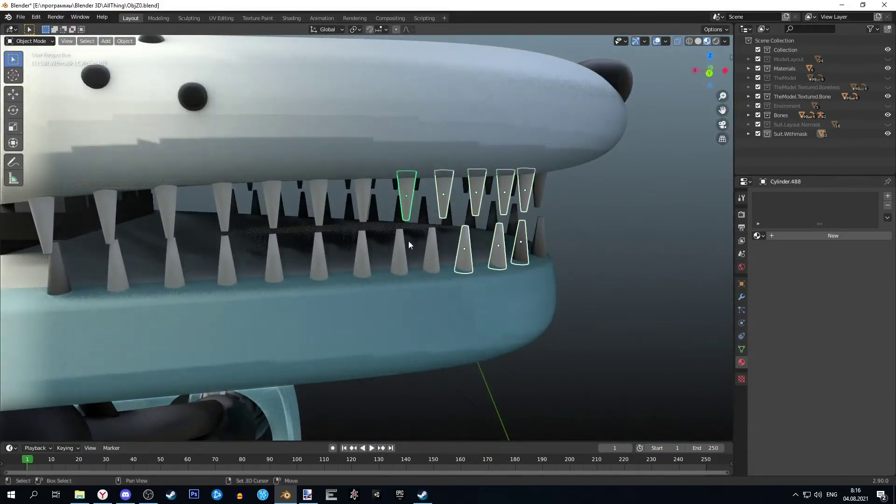
{"action": "scroll", "coordinate": [408, 241], "scroll_direction": "down", "scroll_amount": 2}
Step: Add the remaining upper and lower teeth, including those further back, to the selection
{"action": "left_click", "coordinate": [360, 250], "text": "shift"}
{"action": "left_click", "coordinate": [316, 264], "text": "shift"}
{"action": "left_click", "coordinate": [277, 259], "text": "shift"}
{"action": "left_click", "coordinate": [313, 193], "text": "shift"}
{"action": "middle_click_drag", "start_coordinate": [313, 192], "coordinate": [175, 297]}
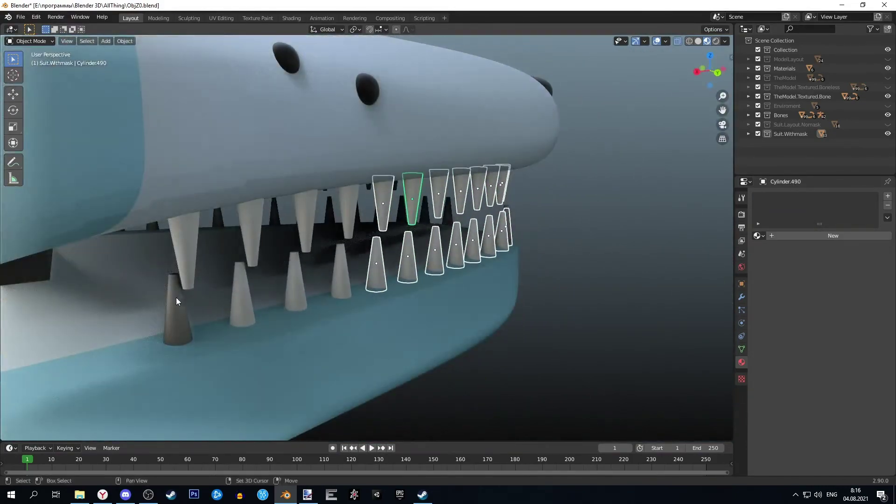
{"action": "left_click", "coordinate": [184, 250], "text": "shift"}
{"action": "left_click", "coordinate": [241, 294], "text": "shift"}
{"action": "left_click", "coordinate": [305, 215], "text": "shift"}
{"action": "left_click", "coordinate": [349, 212], "text": "shift"}
{"action": "left_click", "coordinate": [340, 265], "text": "shift"}
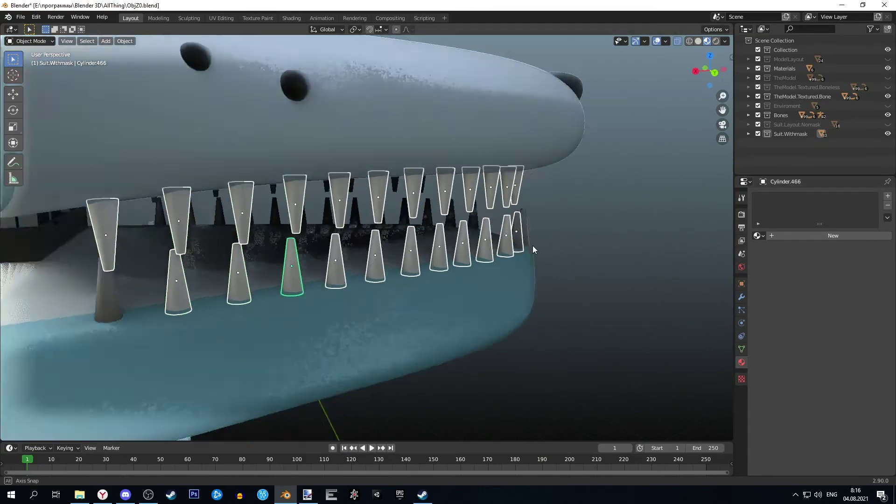
Step: Copy MetalW to all selected teeth and save ObjZ0.blend
{"action": "middle_click_drag", "start_coordinate": [339, 265], "coordinate": [694, 248]}
{"action": "left_click", "coordinate": [760, 236]}
{"action": "left_click", "coordinate": [794, 330]}
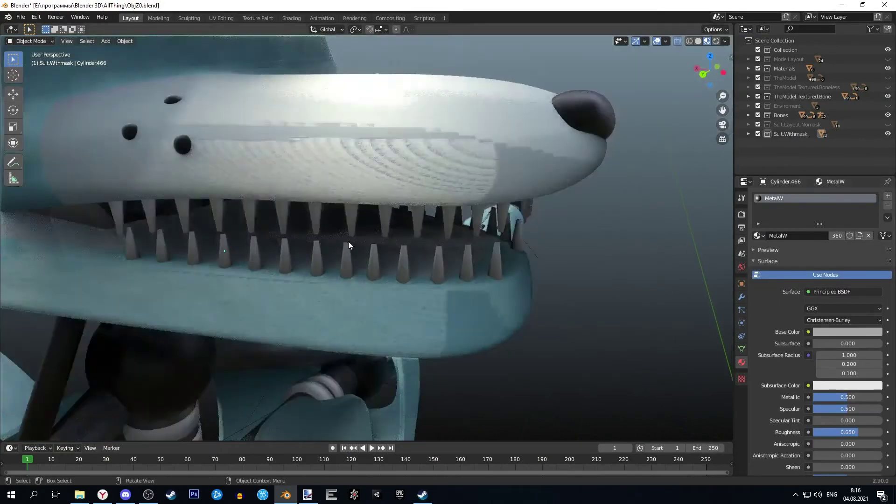
{"action": "mouse_move", "coordinate": [349, 242]}
{"action": "middle_mouse_down"}
{"action": "mouse_move", "coordinate": [391, 238]}
{"action": "mouse_move", "coordinate": [429, 219]}
{"action": "mouse_move", "coordinate": [444, 228]}
{"action": "middle_mouse_up"}
{"action": "scroll", "coordinate": [391, 238], "scroll_direction": "down", "scroll_amount": 2}
{"action": "scroll", "coordinate": [444, 228], "scroll_direction": "up", "scroll_amount": 3}
{"action": "key", "text": "ctrl+s"}
{"action": "scroll", "coordinate": [424, 264], "scroll_direction": "down", "scroll_amount": 3}
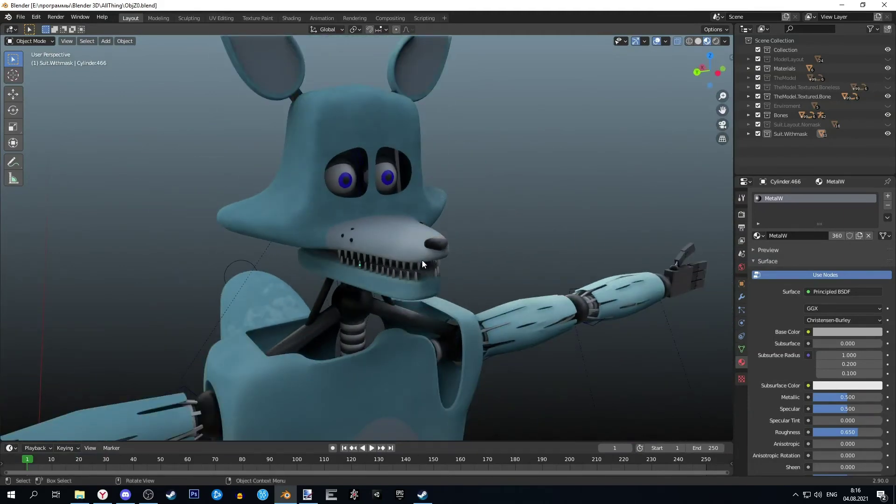
Step: Box-select the fox's head, jaw and teeth in the orthographic side view
{"action": "middle_click_drag", "start_coordinate": [471, 229], "coordinate": [426, 223]}
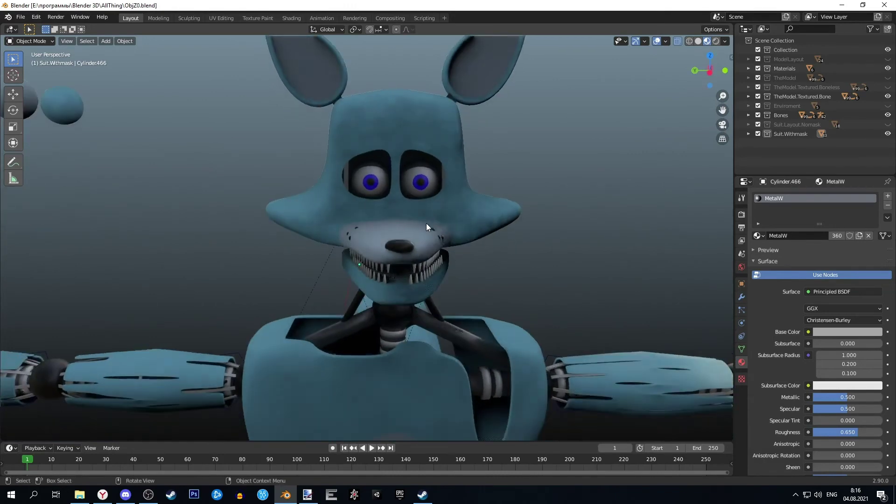
{"action": "scroll", "coordinate": [427, 223], "scroll_direction": "up", "scroll_amount": 1}
{"action": "scroll", "coordinate": [446, 225], "scroll_direction": "up", "scroll_amount": 2}
{"action": "key", "text": "ctrl+KP_3"}
{"action": "key", "text": "shift+a"}
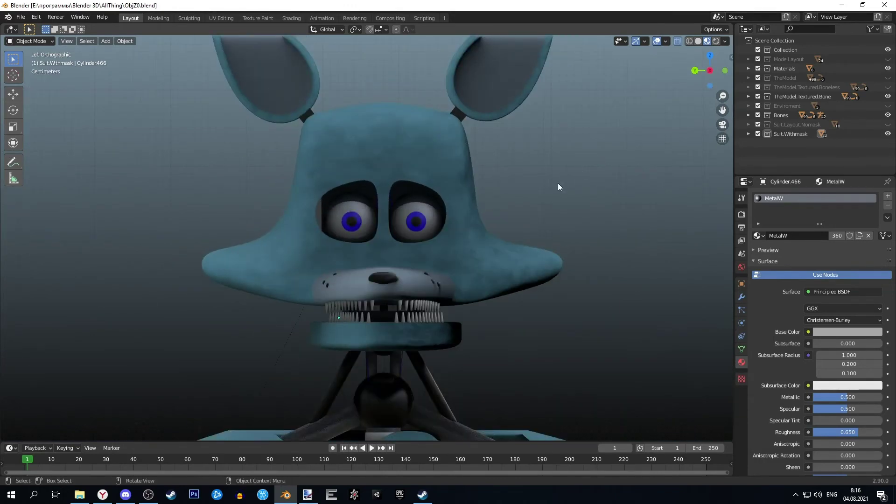
{"action": "mouse_move", "coordinate": [558, 183]}
{"action": "middle_mouse_down"}
{"action": "mouse_move", "coordinate": [534, 243]}
{"action": "mouse_move", "coordinate": [458, 256]}
{"action": "mouse_move", "coordinate": [399, 288]}
{"action": "middle_mouse_up"}
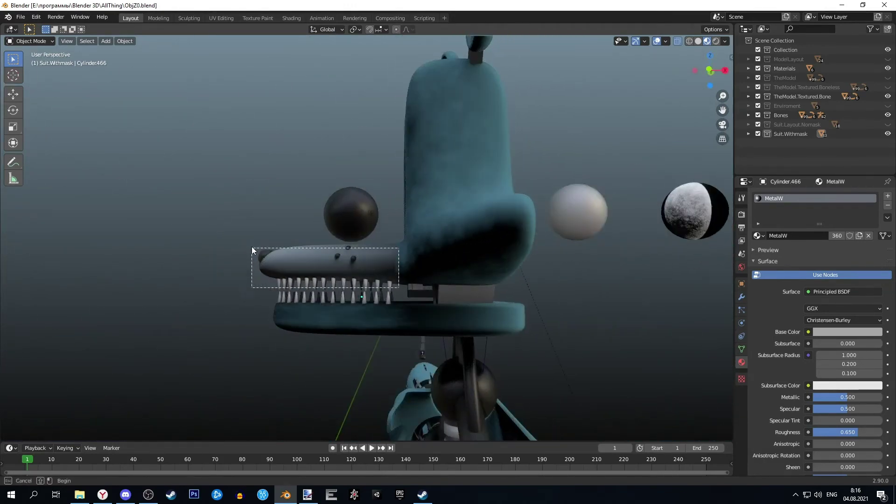
{"action": "left_click_drag", "start_coordinate": [252, 249], "coordinate": [249, 246]}
{"action": "mouse_move", "coordinate": [249, 246]}
{"action": "middle_mouse_down"}
{"action": "mouse_move", "coordinate": [359, 251]}
{"action": "mouse_move", "coordinate": [253, 247]}
{"action": "mouse_move", "coordinate": [397, 338]}
{"action": "middle_mouse_up"}
{"action": "left_click_drag", "start_coordinate": [397, 338], "coordinate": [367, 306]}
{"action": "key", "text": "ctrl+KP_3"}
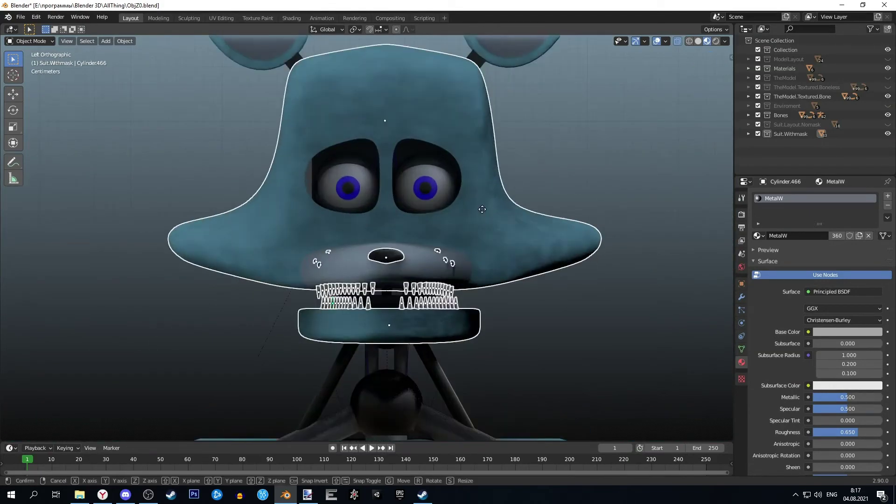
Step: Set the head's origin to its geometry
{"action": "key", "text": "g"}
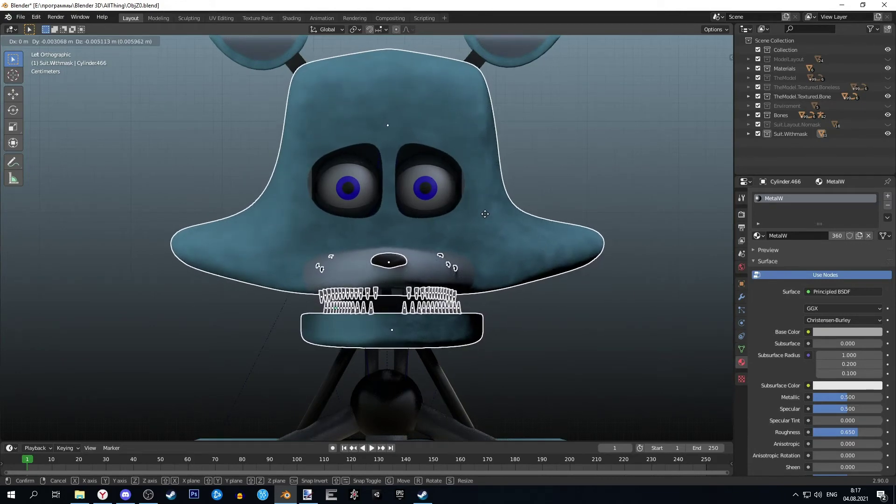
{"action": "left_click", "coordinate": [485, 214]}
{"action": "right_click", "coordinate": [485, 214]}
{"action": "left_click", "coordinate": [539, 249]}
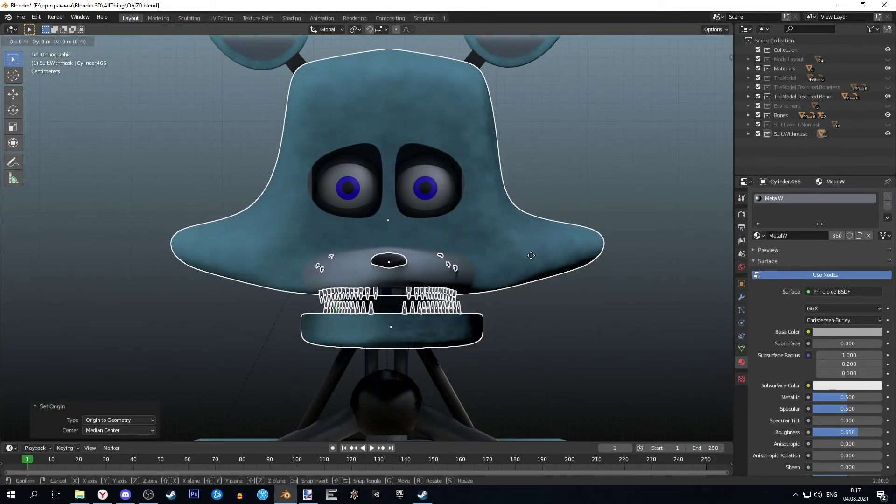
Step: Nudge the selected head, jaw and teeth very slightly along Z and Y
{"action": "key", "text": "z"}
{"action": "key", "text": "g"}
{"action": "key", "text": "y"}
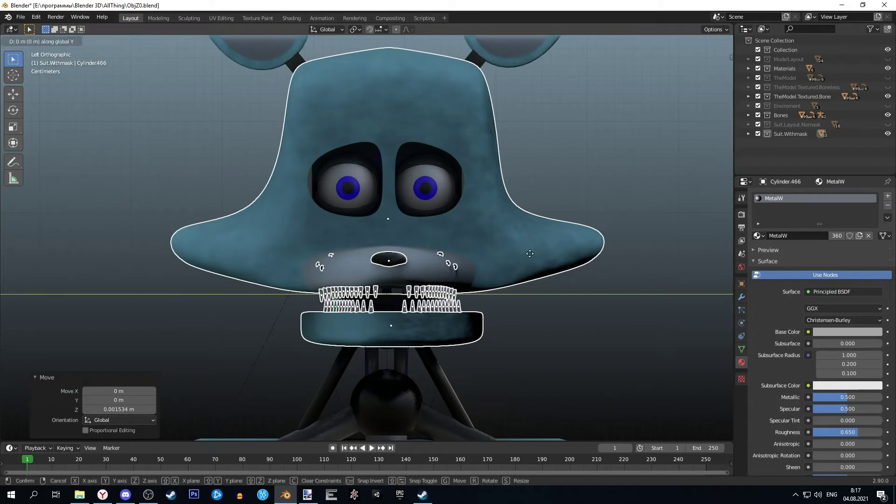
{"action": "right_click", "coordinate": [531, 253]}
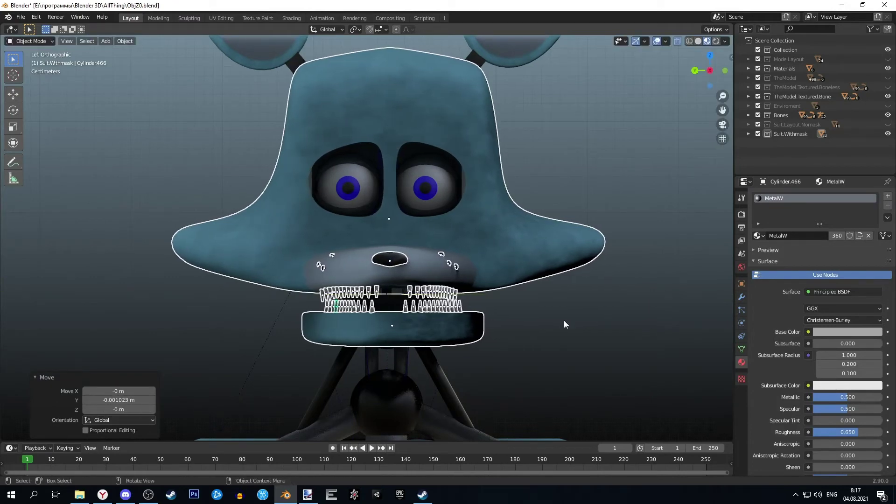
Step: Save ObjZ0.blend and look over the fox's upper body in perspective
{"action": "mouse_move", "coordinate": [564, 320]}
{"action": "middle_mouse_down"}
{"action": "mouse_move", "coordinate": [430, 289]}
{"action": "mouse_move", "coordinate": [448, 243]}
{"action": "mouse_move", "coordinate": [421, 309]}
{"action": "middle_mouse_up"}
{"action": "scroll", "coordinate": [457, 299], "scroll_direction": "down", "scroll_amount": 5}
{"action": "key", "text": "ctrl+s"}
{"action": "scroll", "coordinate": [421, 309], "scroll_direction": "up", "scroll_amount": 3}
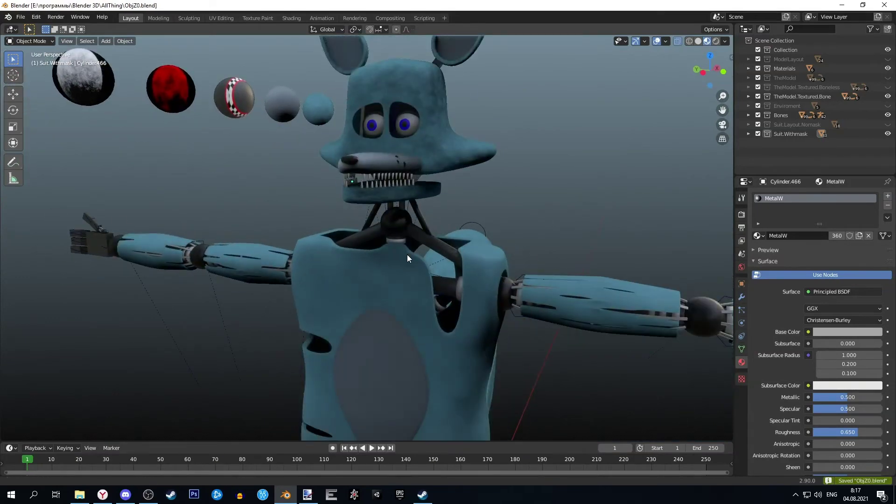
{"action": "mouse_move", "coordinate": [407, 254]}
{"action": "middle_mouse_down"}
{"action": "mouse_move", "coordinate": [456, 260]}
{"action": "mouse_move", "coordinate": [351, 279]}
{"action": "mouse_move", "coordinate": [357, 265]}
{"action": "mouse_move", "coordinate": [338, 278]}
{"action": "mouse_move", "coordinate": [356, 279]}
{"action": "mouse_move", "coordinate": [435, 220]}
{"action": "middle_mouse_up"}
{"action": "scroll", "coordinate": [338, 265], "scroll_direction": "up", "scroll_amount": 2}
Step: Add a cube, place it on the forehead and shrink it into a small brow plate
{"action": "key", "text": "shift+a"}
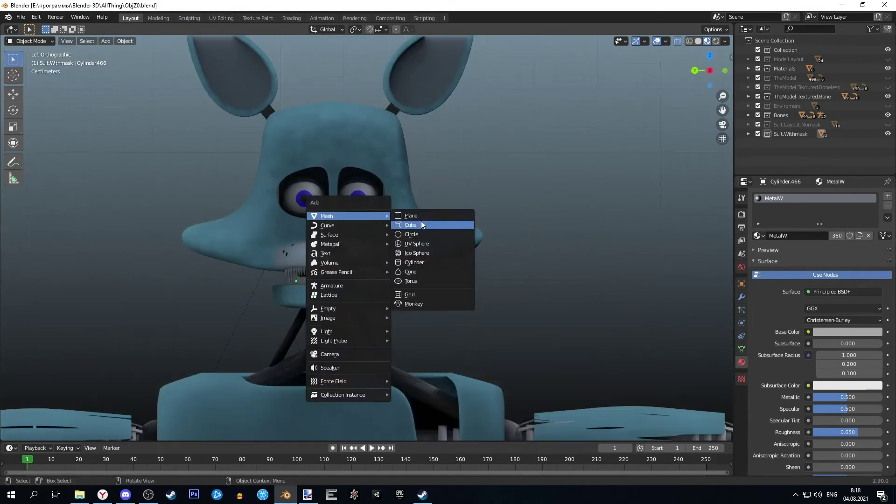
{"action": "left_click", "coordinate": [437, 225]}
{"action": "scroll", "coordinate": [420, 241], "scroll_direction": "down", "scroll_amount": 3}
{"action": "key", "text": "g"}
{"action": "left_click", "coordinate": [228, 180]}
{"action": "key", "text": "s"}
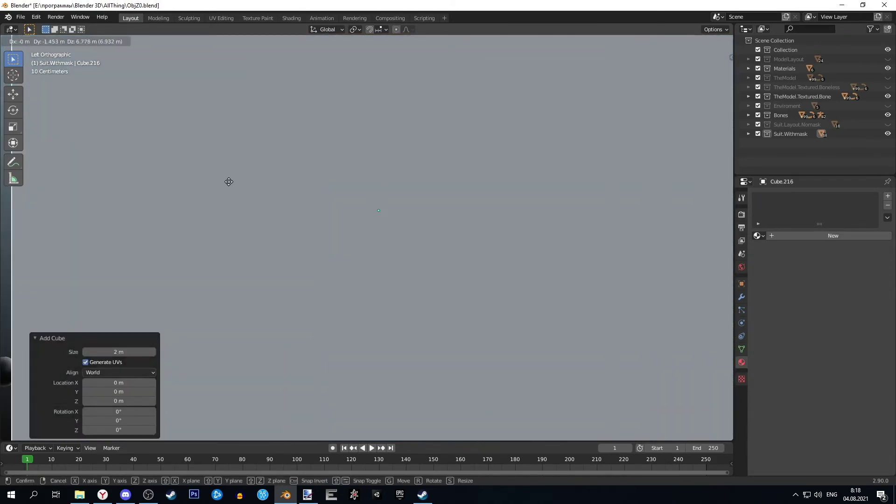
{"action": "left_click", "coordinate": [383, 205]}
{"action": "scroll", "coordinate": [380, 206], "scroll_direction": "up", "scroll_amount": 8}
{"action": "scroll", "coordinate": [414, 247], "scroll_direction": "down", "scroll_amount": 3}
{"action": "scroll", "coordinate": [370, 160], "scroll_direction": "up", "scroll_amount": 5}
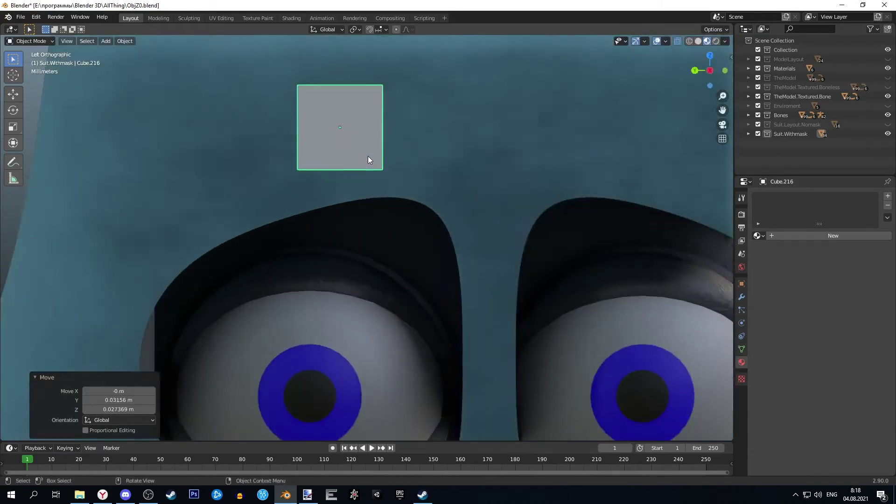
Step: Subdivide the plate in Edit Mode, then tilt and shift its vertex columns into a brow shape
{"action": "key", "text": "Tab"}
{"action": "right_click", "coordinate": [390, 174]}
{"action": "left_click", "coordinate": [390, 174]}
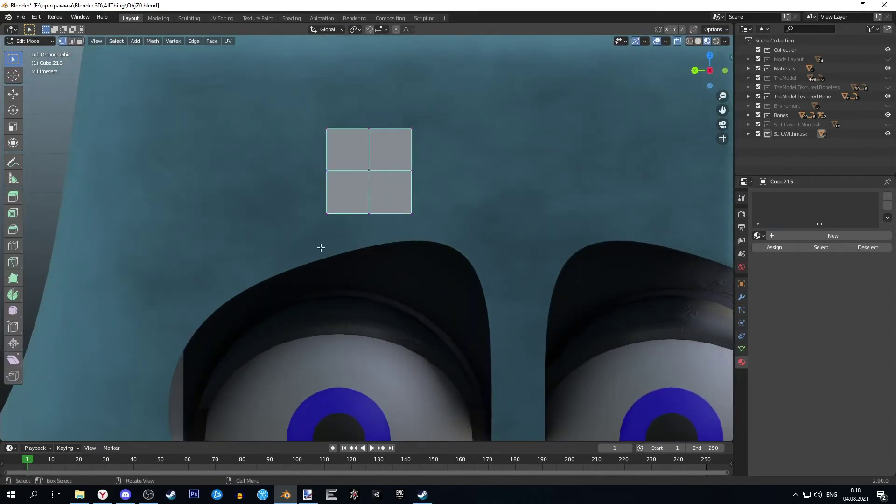
{"action": "left_click_drag", "start_coordinate": [339, 240], "coordinate": [299, 117]}
{"action": "key", "text": "r"}
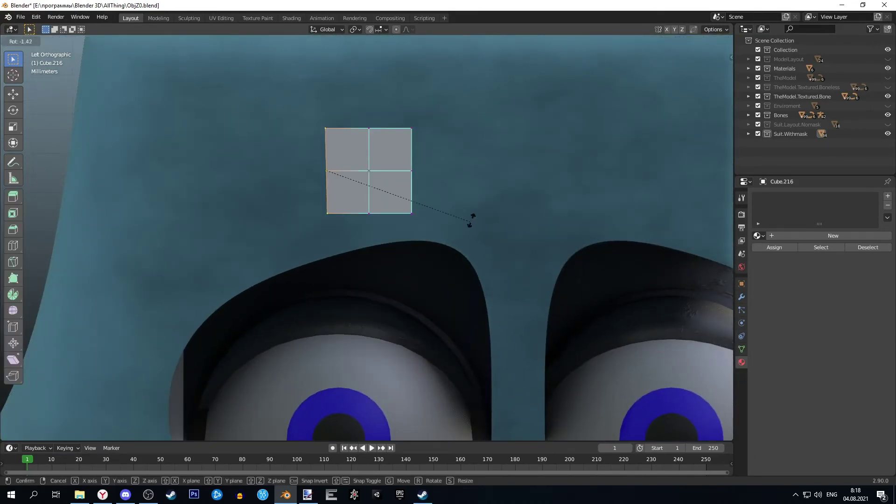
{"action": "left_click", "coordinate": [470, 220]}
{"action": "left_click_drag", "start_coordinate": [467, 116], "coordinate": [397, 220]}
{"action": "key", "text": "g"}
{"action": "left_click", "coordinate": [513, 198]}
Step: Refine the brow plate's vertices and middle edges, then return to Object Mode
{"action": "key", "text": "r"}
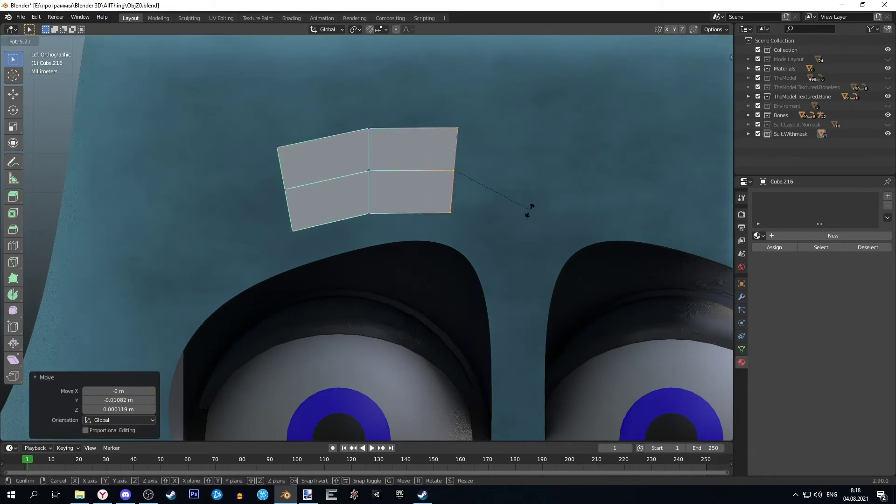
{"action": "left_click", "coordinate": [310, 254]}
{"action": "key", "text": "g"}
{"action": "left_click", "coordinate": [435, 217]}
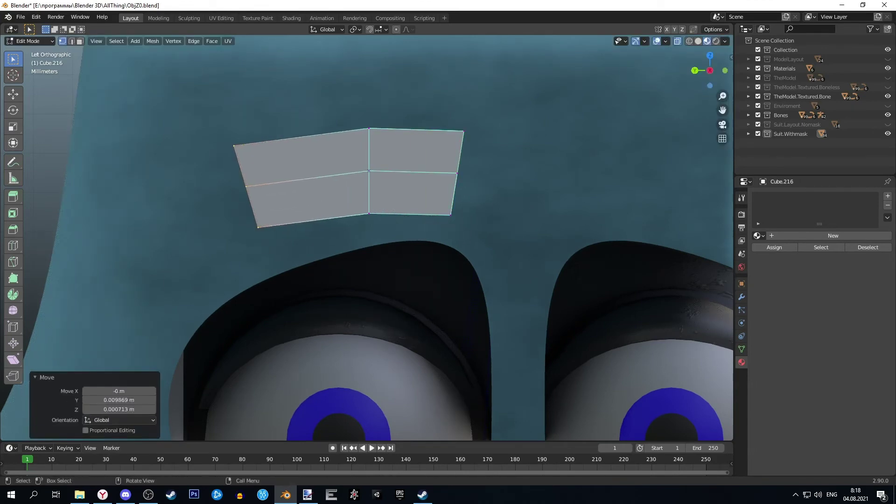
{"action": "left_click", "coordinate": [452, 183]}
{"action": "left_click", "coordinate": [440, 175]}
{"action": "scroll", "coordinate": [444, 187], "scroll_direction": "down", "scroll_amount": 5}
{"action": "scroll", "coordinate": [450, 196], "scroll_direction": "up", "scroll_amount": 5}
{"action": "key", "text": "Tab"}
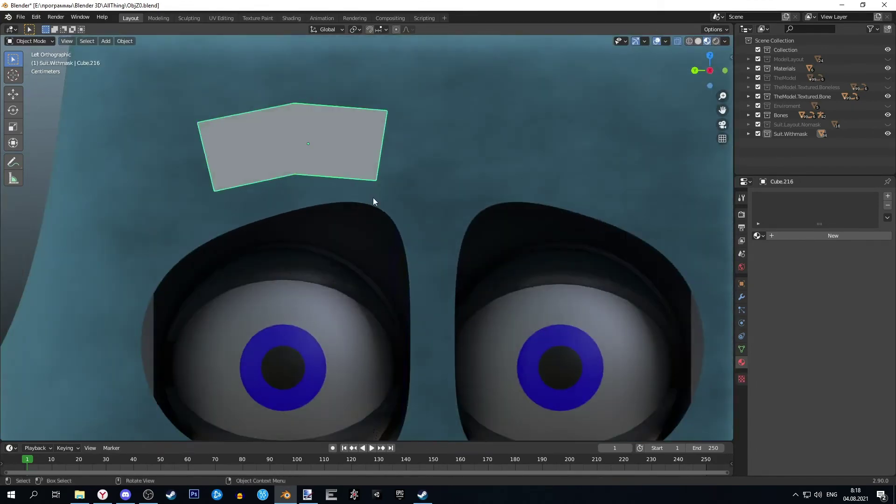
{"action": "left_click", "coordinate": [358, 168]}
Step: Add a Subdivision Surface modifier to the brow with levels raised to 3
{"action": "left_click", "coordinate": [742, 297]}
{"action": "left_click", "coordinate": [821, 196]}
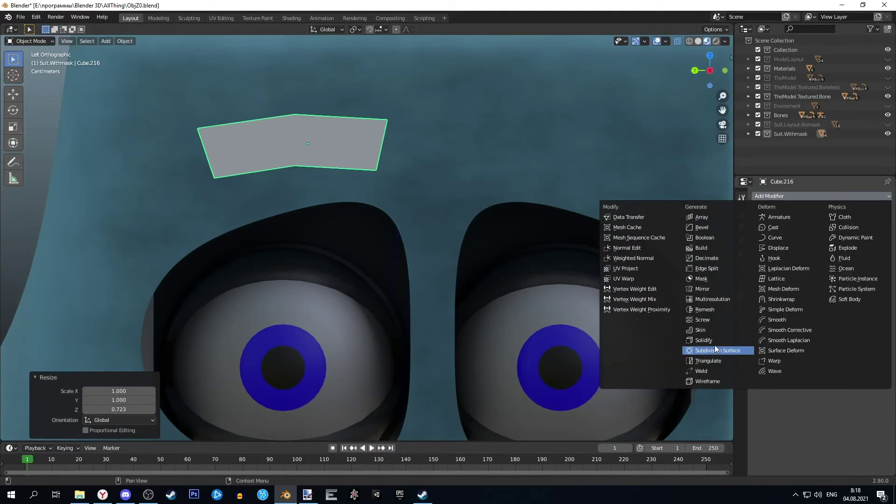
{"action": "left_click", "coordinate": [714, 351]}
{"action": "scroll", "coordinate": [566, 240], "scroll_direction": "up", "scroll_amount": 2}
{"action": "left_click", "coordinate": [878, 237]}
Step: In front view, slide the brow along X, thin it, and set its depth on the face
{"action": "key", "text": "g"}
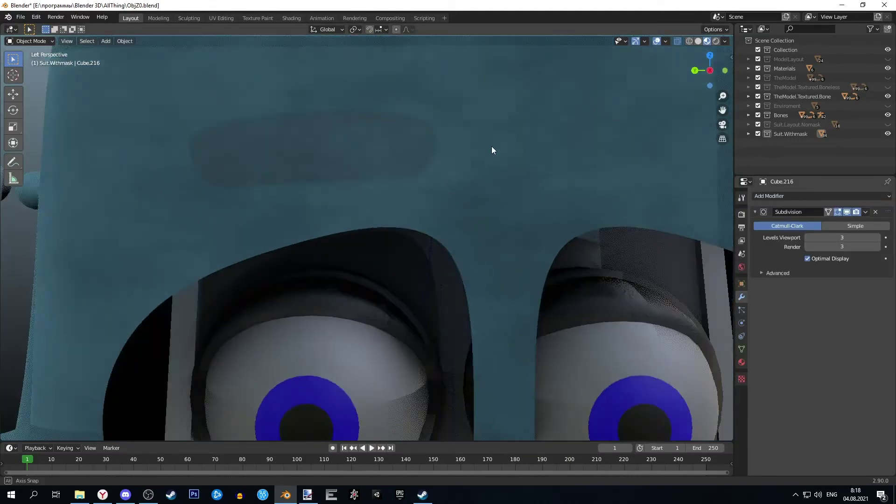
{"action": "key", "text": "KP_1"}
{"action": "key", "text": "x"}
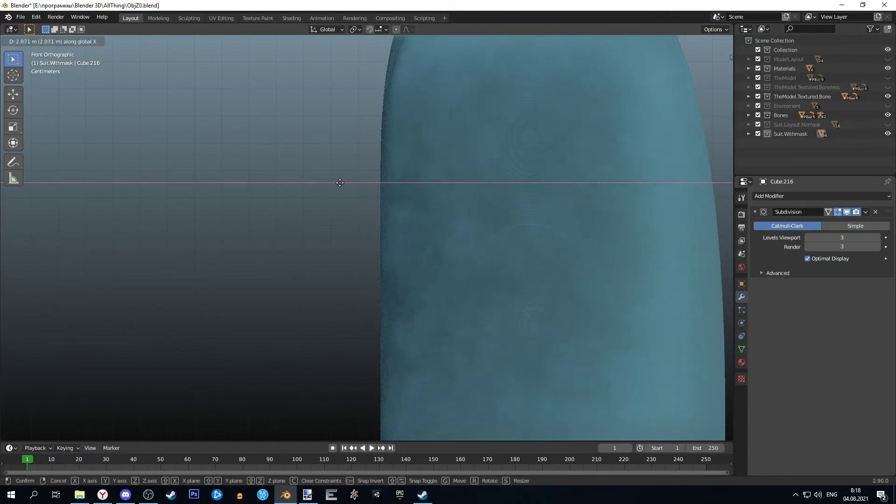
{"action": "left_click", "coordinate": [299, 168]}
{"action": "scroll", "coordinate": [453, 173], "scroll_direction": "up", "scroll_amount": 2}
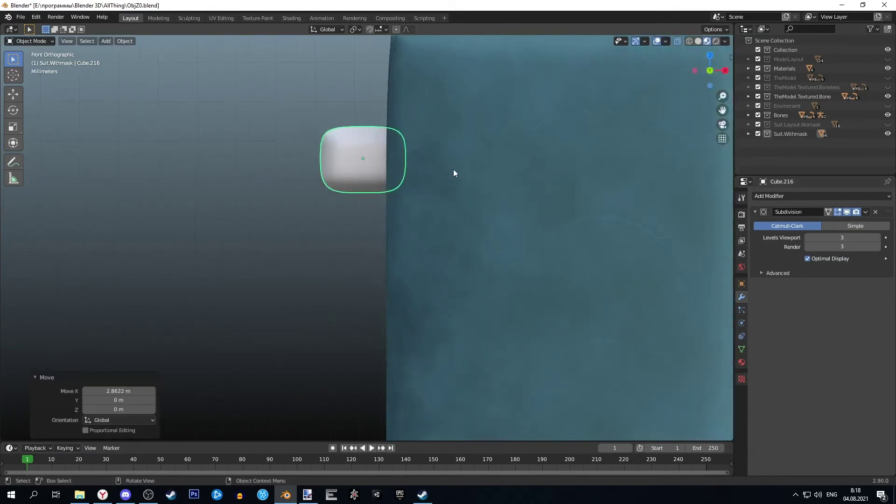
{"action": "left_click", "coordinate": [397, 161]}
{"action": "scroll", "coordinate": [392, 192], "scroll_direction": "up", "scroll_amount": 2}
{"action": "key", "text": "g"}
{"action": "key", "text": "x"}
{"action": "left_click", "coordinate": [428, 187]}
{"action": "middle_click_drag", "start_coordinate": [427, 186], "coordinate": [537, 208]}
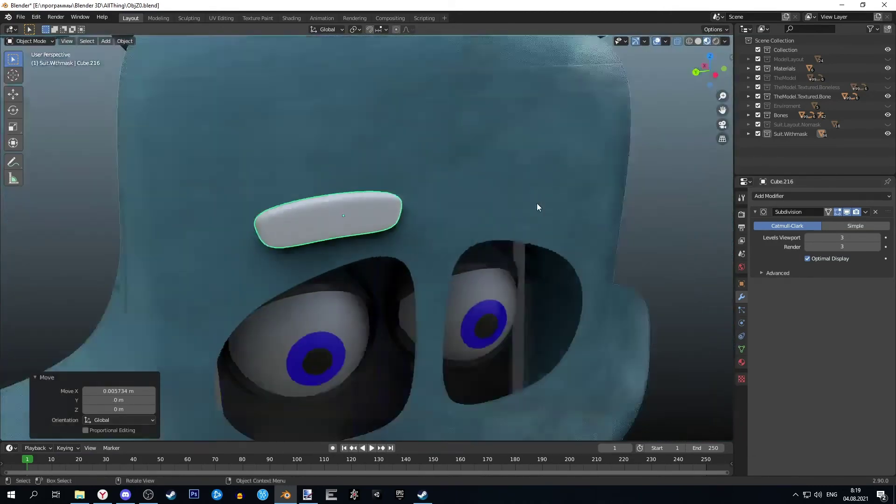
{"action": "key", "text": "ctrl+KP_3"}
Step: Widen the brow along Y, tilt it slightly and reposition it over the eye
{"action": "key", "text": "s"}
{"action": "key", "text": "y"}
{"action": "left_click", "coordinate": [409, 217]}
{"action": "scroll", "coordinate": [434, 188], "scroll_direction": "up", "scroll_amount": 2}
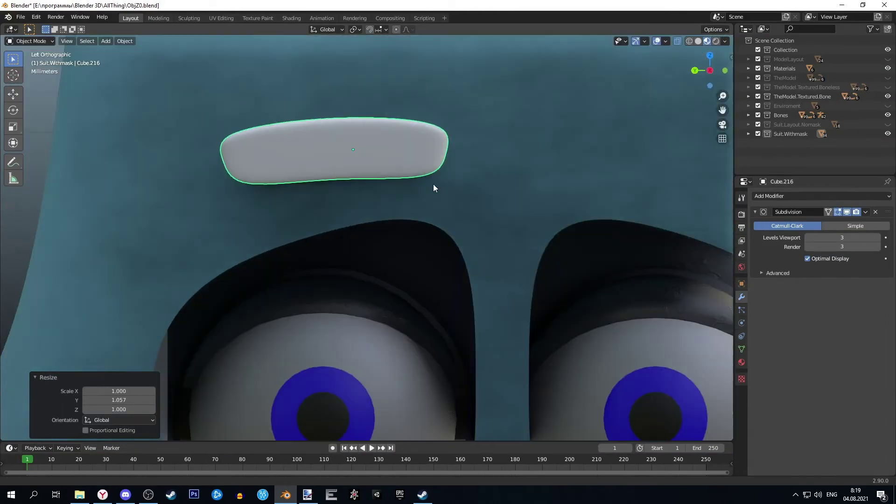
{"action": "key", "text": "r"}
{"action": "left_click", "coordinate": [438, 185]}
{"action": "key", "text": "g"}
{"action": "left_click", "coordinate": [435, 180]}
{"action": "scroll", "coordinate": [429, 218], "scroll_direction": "down", "scroll_amount": 4}
{"action": "scroll", "coordinate": [429, 218], "scroll_direction": "up", "scroll_amount": 4}
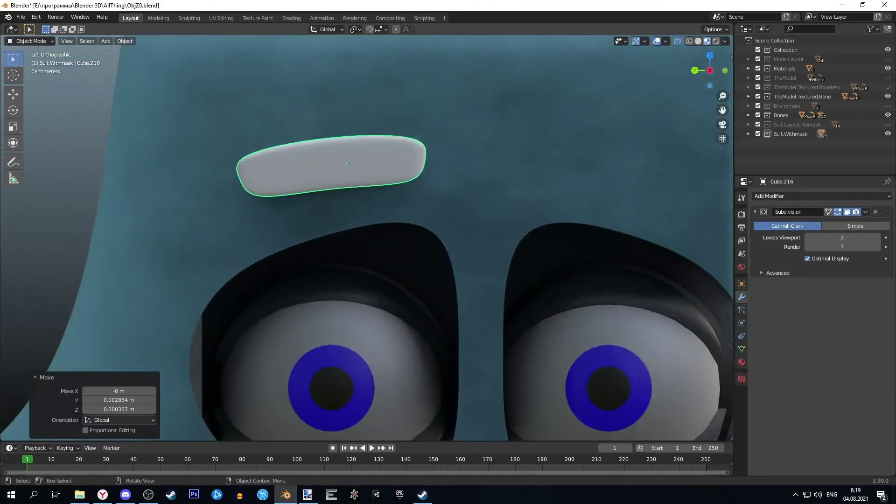
Step: Lengthen the brow along Y and angle it over the left eye
{"action": "key", "text": "s"}
{"action": "key", "text": "y"}
{"action": "left_click", "coordinate": [430, 220]}
{"action": "key", "text": "r"}
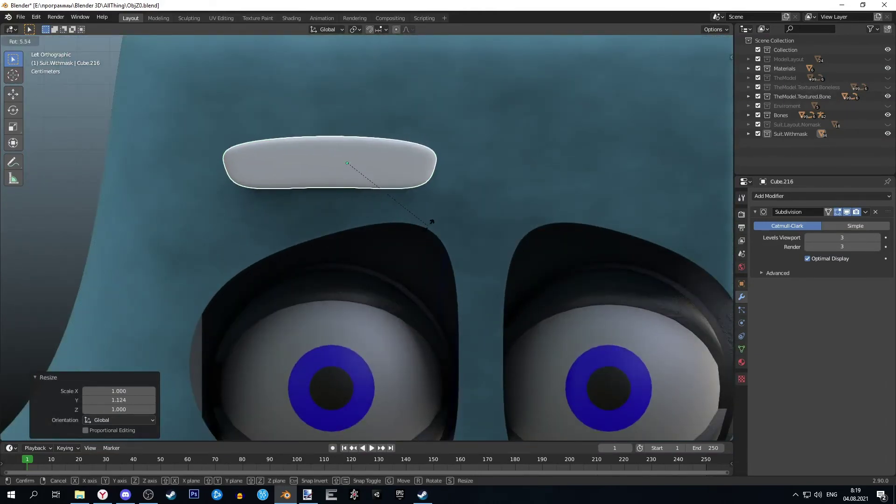
{"action": "left_click", "coordinate": [427, 228]}
{"action": "scroll", "coordinate": [427, 228], "scroll_direction": "down", "scroll_amount": 2}
{"action": "key", "text": "r"}
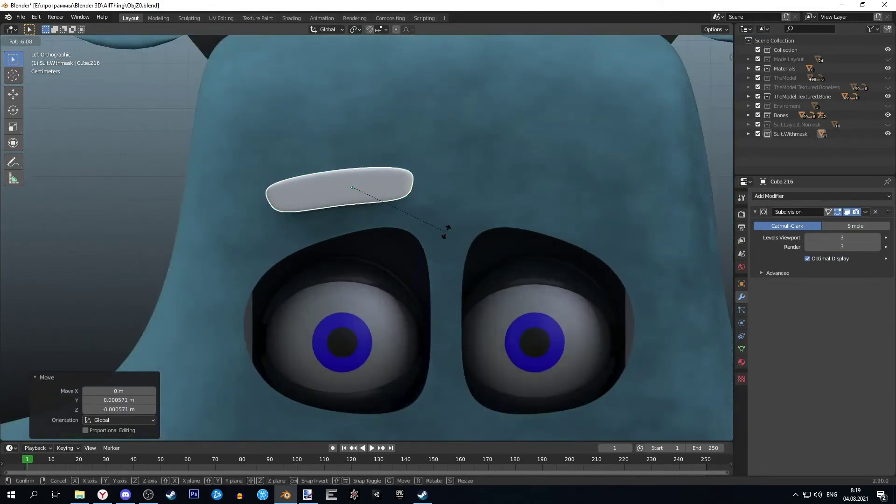
{"action": "right_click", "coordinate": [433, 237]}
{"action": "scroll", "coordinate": [432, 227], "scroll_direction": "up", "scroll_amount": 2}
Step: Duplicate the brow and rotate the copy 180° around Z
{"action": "key", "text": "shift+d"}
{"action": "right_click", "coordinate": [433, 227]}
{"action": "key", "text": "r"}
{"action": "key", "text": "z"}
{"action": "key", "text": "1"}
{"action": "key", "text": "8"}
{"action": "key", "text": "0"}
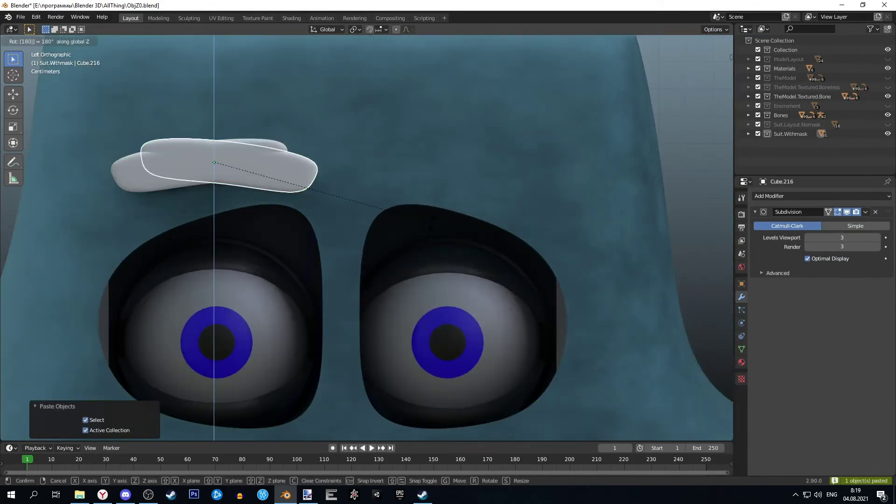
{"action": "key", "text": "Return"}
Step: Slide the copied brow along Y to sit above the right eye
{"action": "key", "text": "g"}
{"action": "key", "text": "y"}
{"action": "left_click", "coordinate": [670, 245]}
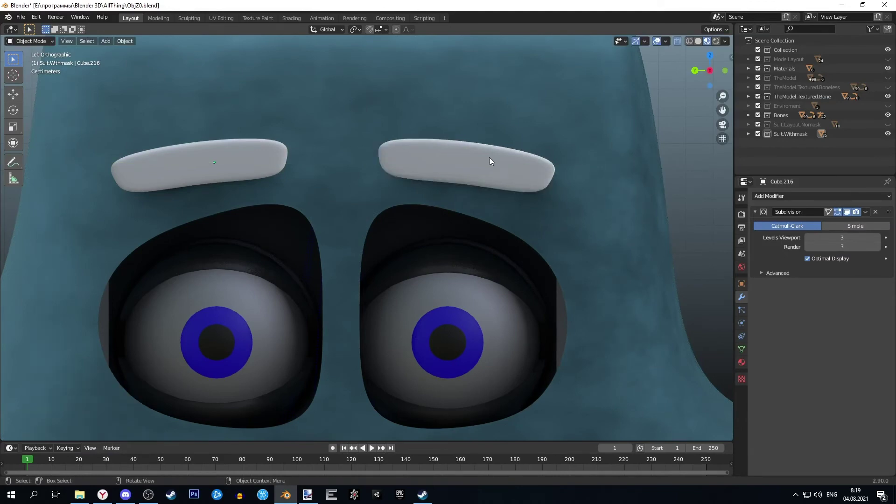
Step: Copy the black MetalB material to both brows and save the file
{"action": "left_click", "coordinate": [206, 164]}
{"action": "left_click", "coordinate": [742, 363]}
{"action": "left_click", "coordinate": [758, 235]}
{"action": "left_click", "coordinate": [779, 299]}
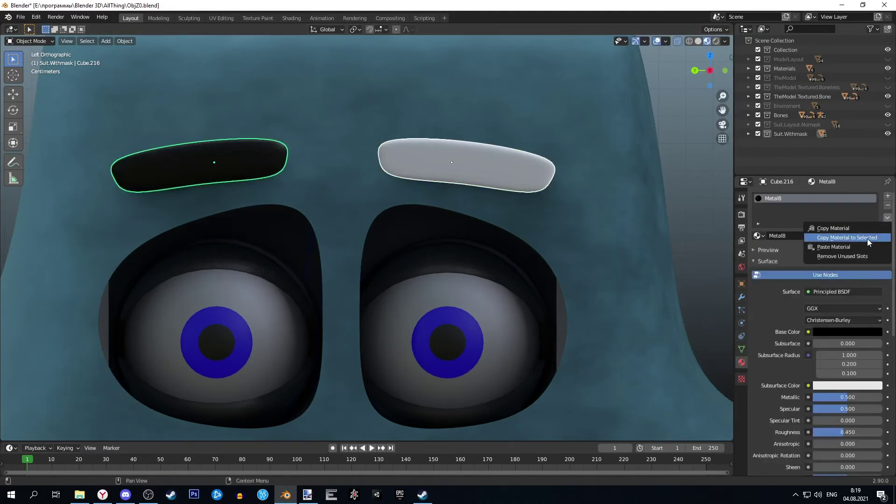
{"action": "scroll", "coordinate": [581, 186], "scroll_direction": "down", "scroll_amount": 5}
{"action": "mouse_move", "coordinate": [581, 187]}
{"action": "middle_mouse_down"}
{"action": "mouse_move", "coordinate": [477, 242]}
{"action": "mouse_move", "coordinate": [538, 229]}
{"action": "mouse_move", "coordinate": [472, 276]}
{"action": "mouse_move", "coordinate": [494, 286]}
{"action": "mouse_move", "coordinate": [486, 285]}
{"action": "middle_mouse_up"}
{"action": "scroll", "coordinate": [500, 236], "scroll_direction": "up", "scroll_amount": 3}
{"action": "key", "text": "ctrl+s"}
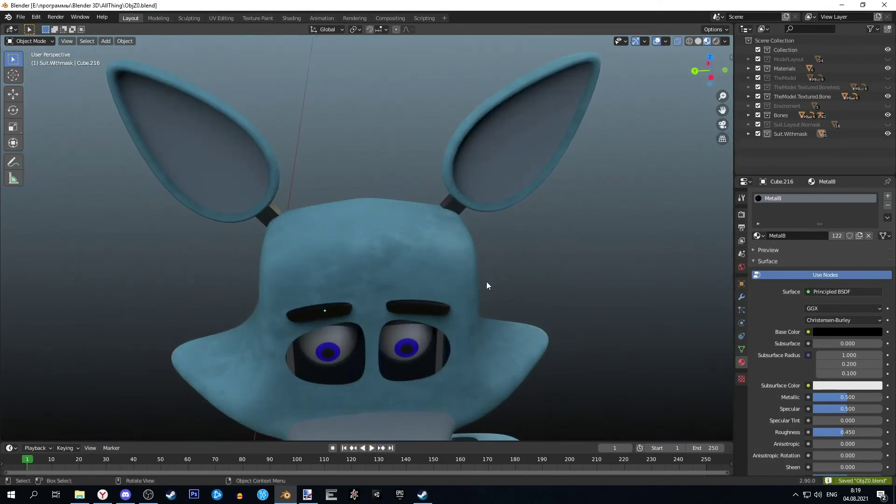
Step: In side view, add a new cube and shrink it to about a tenth its size
{"action": "left_click", "coordinate": [714, 77]}
{"action": "key", "text": "shift+a"}
{"action": "left_click", "coordinate": [439, 217]}
{"action": "key", "text": "g"}
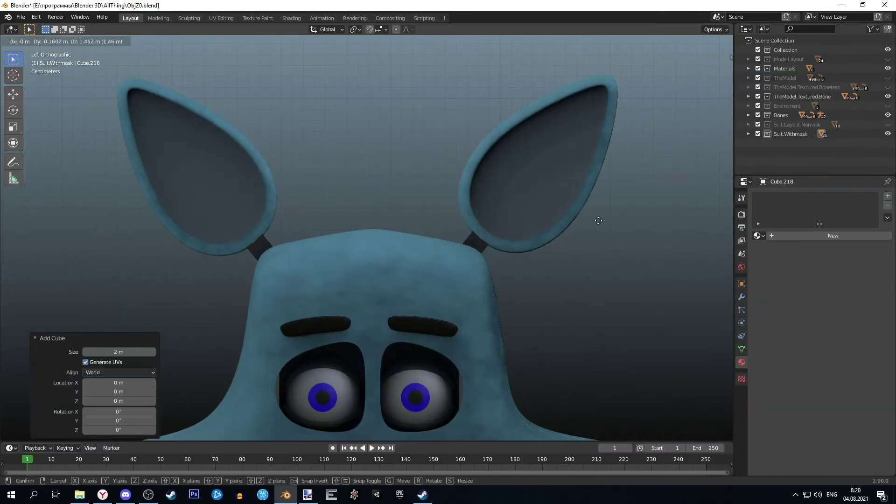
{"action": "key", "text": "Escape"}
{"action": "scroll", "coordinate": [474, 239], "scroll_direction": "down", "scroll_amount": 5}
{"action": "key", "text": "s"}
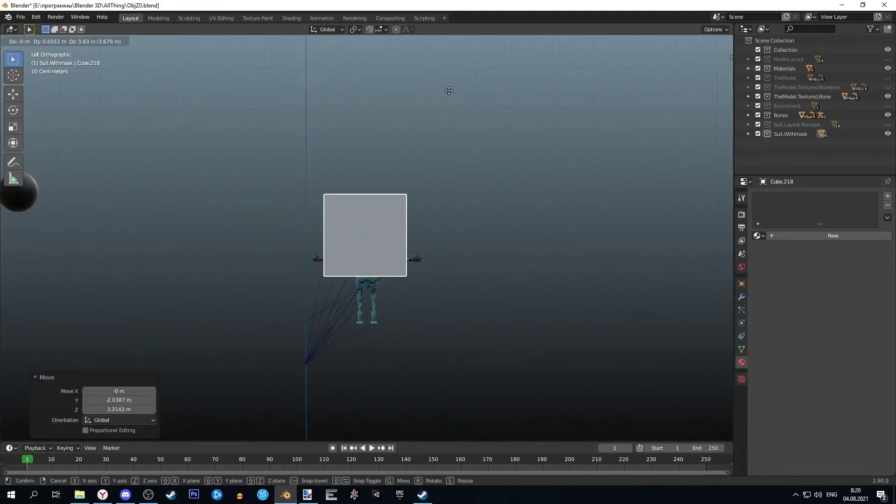
{"action": "left_click", "coordinate": [420, 196]}
{"action": "scroll", "coordinate": [378, 170], "scroll_direction": "up", "scroll_amount": 5}
Step: Move the small cube up so it sits above the head
{"action": "key", "text": "s"}
{"action": "left_click", "coordinate": [364, 262]}
{"action": "key", "text": "g"}
{"action": "left_click", "coordinate": [366, 168]}
{"action": "scroll", "coordinate": [367, 168], "scroll_direction": "up", "scroll_amount": 4}
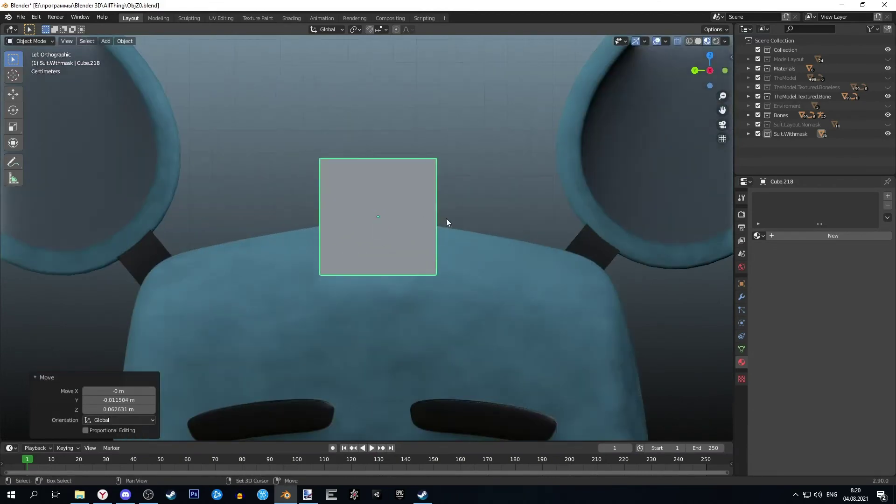
{"action": "key", "text": "s"}
{"action": "key", "text": "Escape"}
{"action": "key", "text": "g"}
{"action": "left_click", "coordinate": [415, 196]}
Step: In front view, slide the cube along X onto the head's centre line
{"action": "key", "text": "KP_1"}
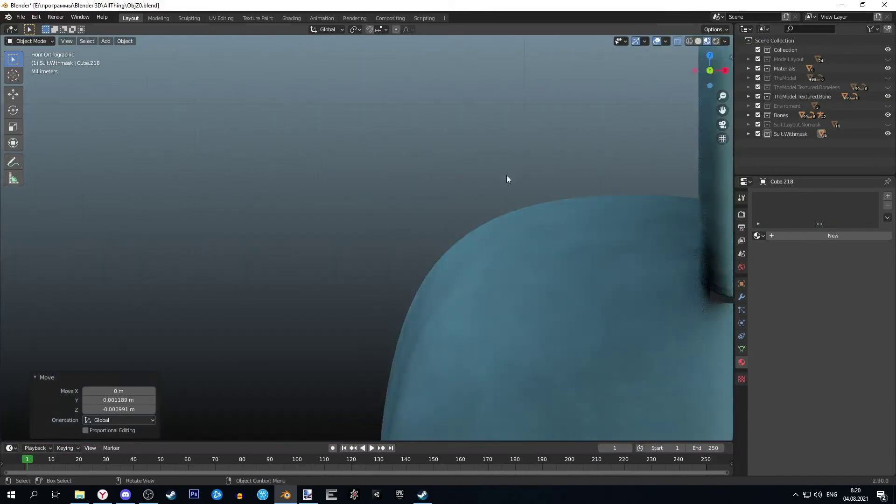
{"action": "key", "text": "g"}
{"action": "key", "text": "x"}
{"action": "left_click", "coordinate": [249, 199]}
{"action": "mouse_move", "coordinate": [249, 199]}
{"action": "middle_mouse_down"}
{"action": "mouse_move", "coordinate": [314, 177]}
{"action": "mouse_move", "coordinate": [403, 263]}
{"action": "mouse_move", "coordinate": [464, 301]}
{"action": "mouse_move", "coordinate": [313, 227]}
{"action": "mouse_move", "coordinate": [445, 220]}
{"action": "mouse_move", "coordinate": [414, 205]}
{"action": "mouse_move", "coordinate": [415, 220]}
{"action": "mouse_move", "coordinate": [420, 187]}
{"action": "middle_mouse_up"}
{"action": "scroll", "coordinate": [312, 227], "scroll_direction": "down", "scroll_amount": 3}
{"action": "scroll", "coordinate": [422, 222], "scroll_direction": "up", "scroll_amount": 2}
Step: Lower the cube along Z onto the head top and centre it along Y
{"action": "key", "text": "g"}
{"action": "key", "text": "z"}
{"action": "left_click", "coordinate": [420, 217]}
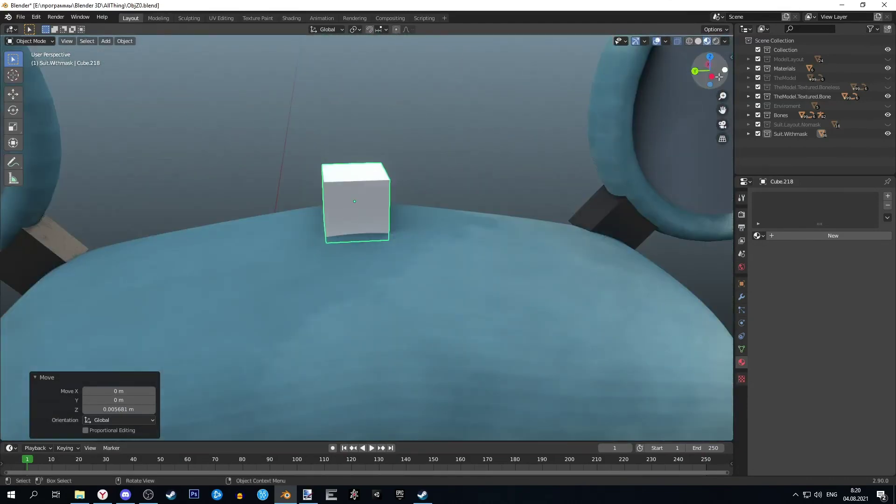
{"action": "scroll", "coordinate": [422, 182], "scroll_direction": "down", "scroll_amount": 3}
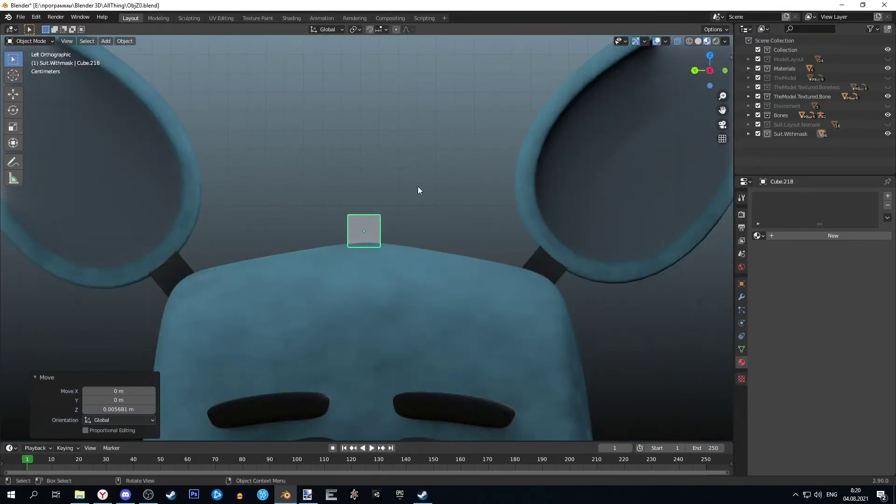
{"action": "key", "text": "g"}
{"action": "key", "text": "y"}
{"action": "left_click", "coordinate": [435, 198]}
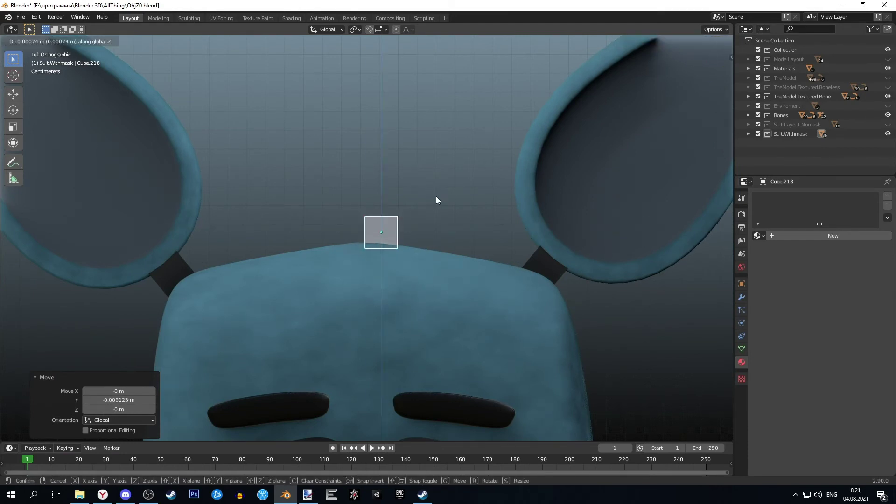
Step: In Edit Mode, extrude the cube's top face upward, then taper and tilt it
{"action": "left_click", "coordinate": [436, 200]}
{"action": "key", "text": "Tab"}
{"action": "scroll", "coordinate": [379, 182], "scroll_direction": "up", "scroll_amount": 3}
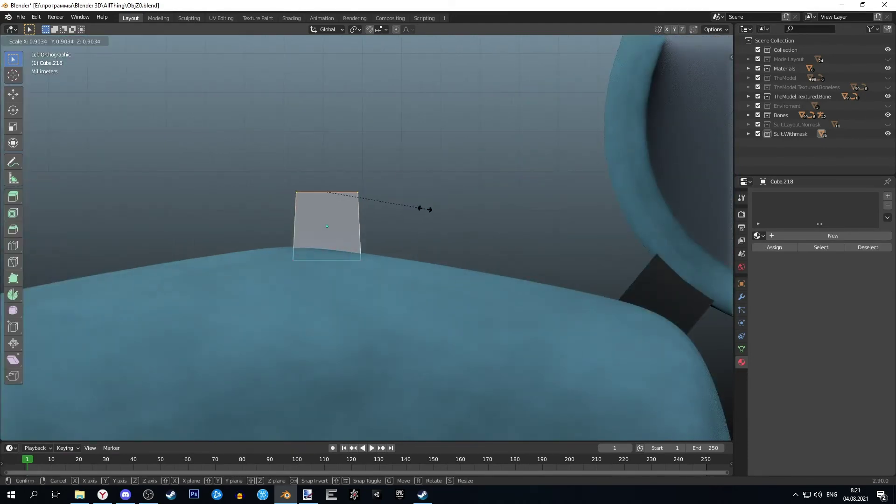
{"action": "left_click", "coordinate": [425, 209]}
{"action": "key", "text": "r"}
{"action": "key", "text": "e"}
{"action": "left_click", "coordinate": [436, 154]}
{"action": "key", "text": "s"}
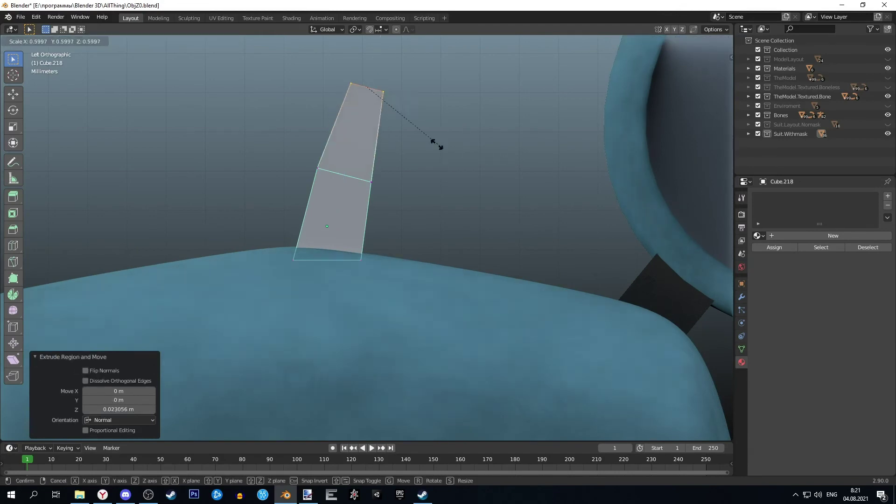
{"action": "key", "text": "r"}
{"action": "left_click", "coordinate": [433, 169]}
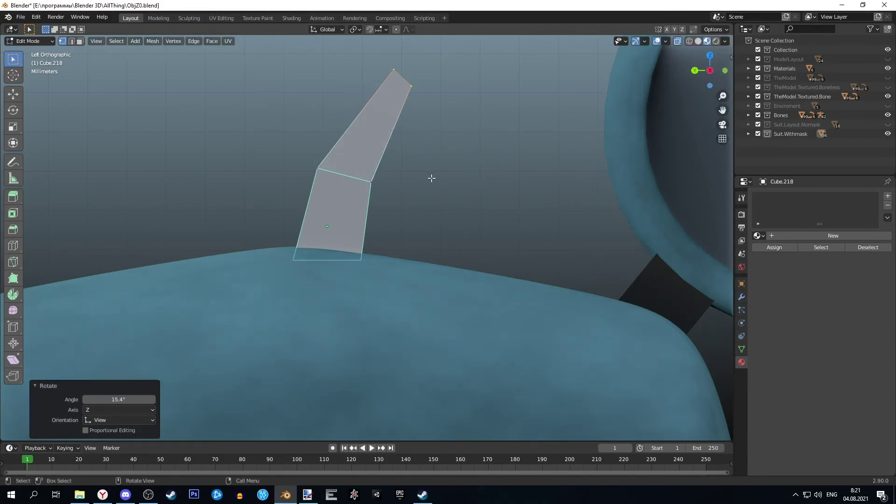
Step: Scale the top face, then extrude another segment and taper it into a bent spike tip
{"action": "middle_click_drag", "start_coordinate": [432, 177], "coordinate": [540, 151]}
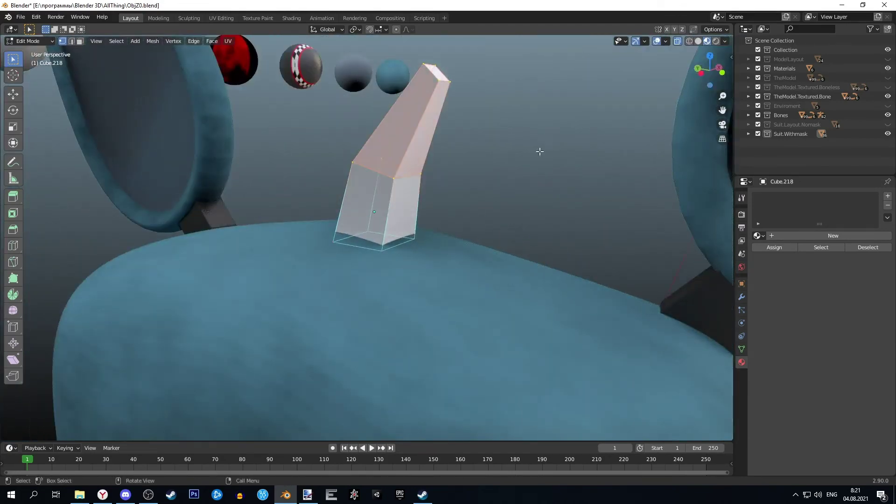
{"action": "key", "text": "s"}
{"action": "left_click", "coordinate": [579, 167]}
{"action": "key", "text": "ctrl+KP_3"}
{"action": "scroll", "coordinate": [440, 114], "scroll_direction": "up", "scroll_amount": 3}
{"action": "scroll", "coordinate": [477, 97], "scroll_direction": "down", "scroll_amount": 1}
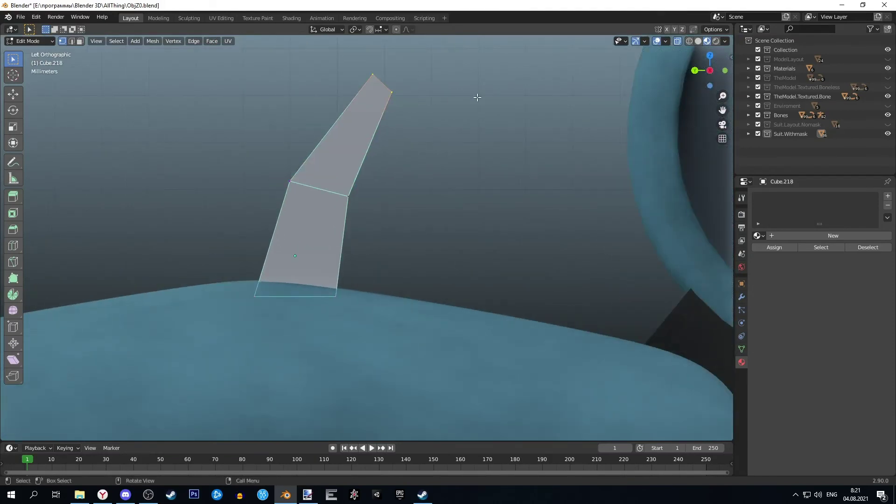
{"action": "key", "text": "r"}
{"action": "left_click", "coordinate": [475, 102]}
{"action": "left_click", "coordinate": [606, 40]}
{"action": "key", "text": "s"}
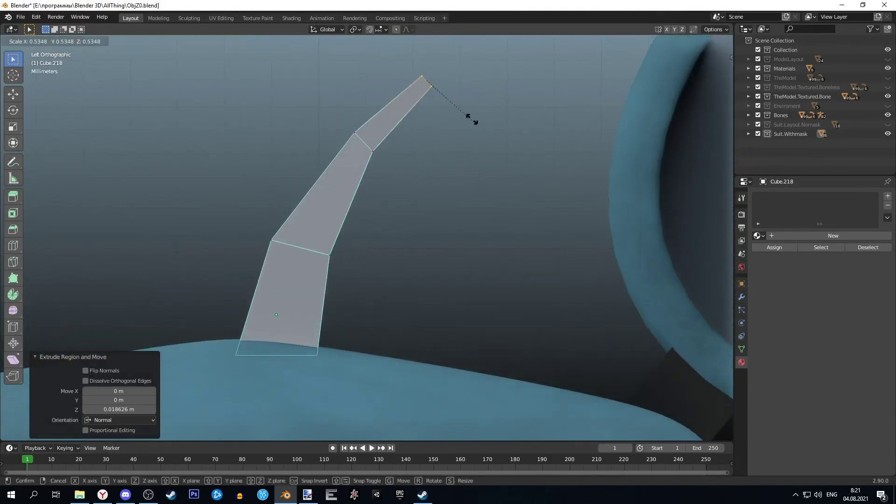
{"action": "left_click", "coordinate": [443, 177]}
Step: Add a Subdivision Surface modifier to smooth the spike
{"action": "left_click", "coordinate": [741, 297]}
{"action": "left_click", "coordinate": [821, 196]}
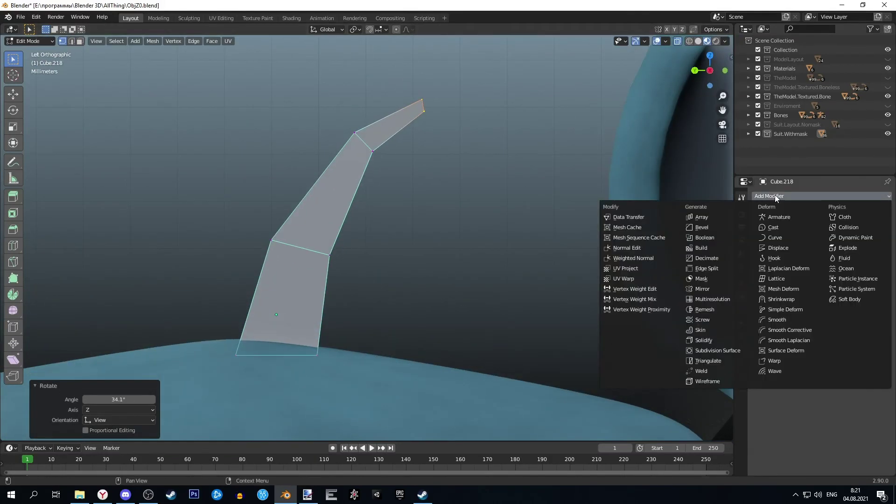
{"action": "left_click", "coordinate": [714, 351]}
Step: Set subdivision to level 3, sink the spike into the head along Z, and set origin to geometry
{"action": "left_click", "coordinate": [878, 247]}
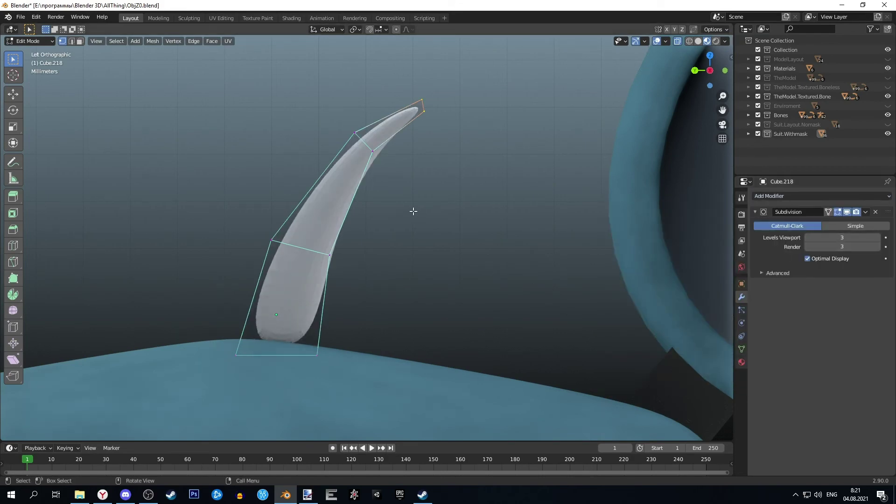
{"action": "key", "text": "Tab"}
{"action": "key", "text": "g"}
{"action": "key", "text": "z"}
{"action": "left_click", "coordinate": [413, 230]}
{"action": "right_click", "coordinate": [354, 222]}
{"action": "left_click", "coordinate": [414, 255]}
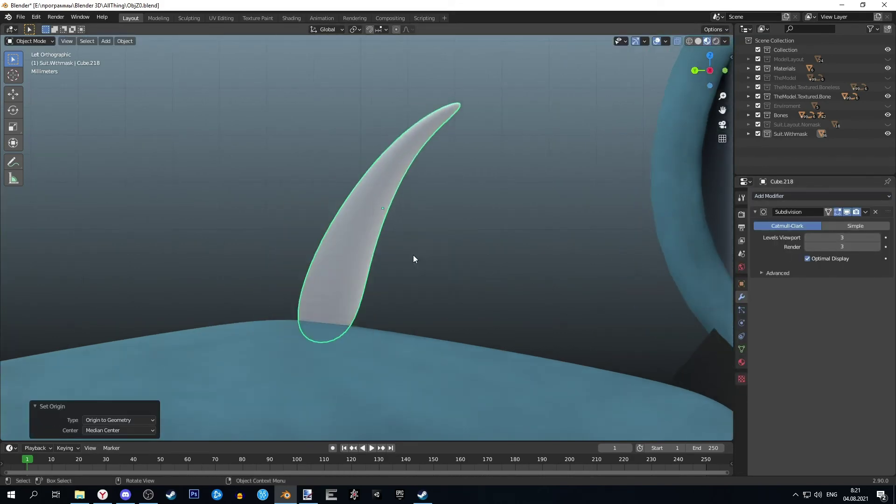
{"action": "mouse_move", "coordinate": [413, 255]}
{"action": "middle_mouse_down"}
{"action": "mouse_move", "coordinate": [435, 259]}
{"action": "mouse_move", "coordinate": [368, 285]}
{"action": "middle_mouse_up"}
{"action": "scroll", "coordinate": [435, 260], "scroll_direction": "up", "scroll_amount": 3}
Step: Lower the horn slightly along Z and frame it in the side view
{"action": "key", "text": "g"}
{"action": "key", "text": "z"}
{"action": "left_click", "coordinate": [366, 297]}
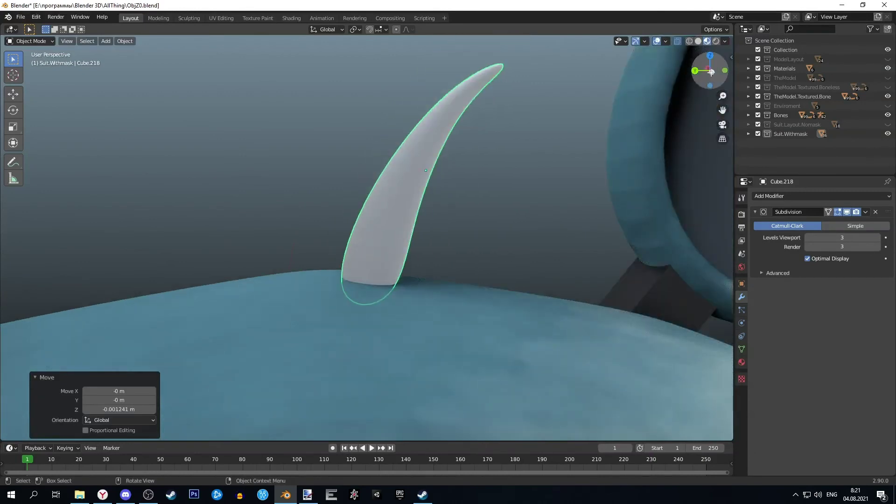
{"action": "left_click_drag", "start_coordinate": [710, 70], "coordinate": [646, 230]}
{"action": "scroll", "coordinate": [438, 224], "scroll_direction": "down", "scroll_amount": 2}
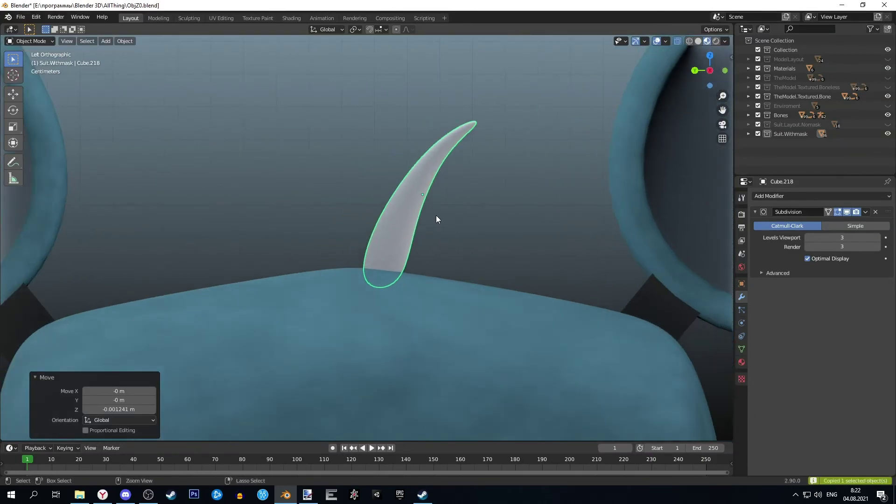
Step: Duplicate the horn, offset the copy along Y, and mirror its mesh across Y
{"action": "key", "text": "ctrl+c"}
{"action": "key", "text": "ctrl+v"}
{"action": "key", "text": "g"}
{"action": "key", "text": "y"}
{"action": "left_click", "coordinate": [371, 224]}
{"action": "key", "text": "Tab"}
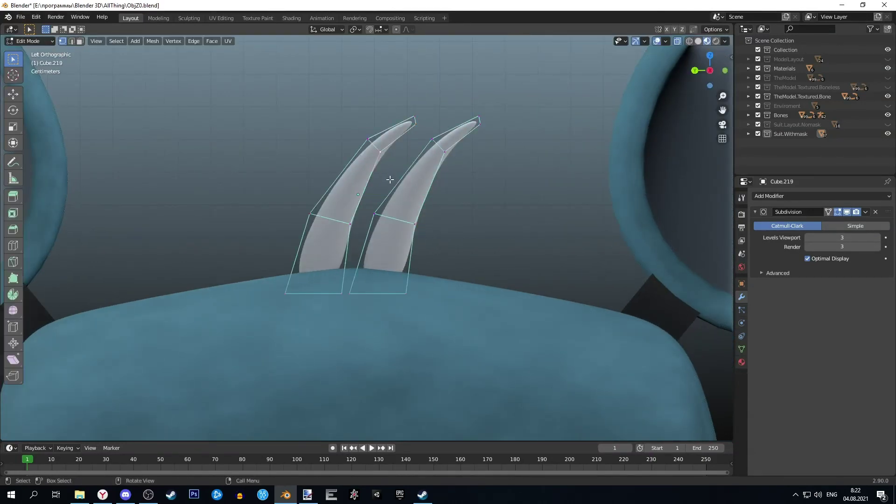
{"action": "key", "text": "Tab"}
{"action": "key", "text": "ctrl+m"}
{"action": "key", "text": "y"}
{"action": "key", "text": "Return"}
Step: Shift the mirrored horn along Y and view it from the front
{"action": "key", "text": "g"}
{"action": "key", "text": "y"}
{"action": "left_click", "coordinate": [321, 182]}
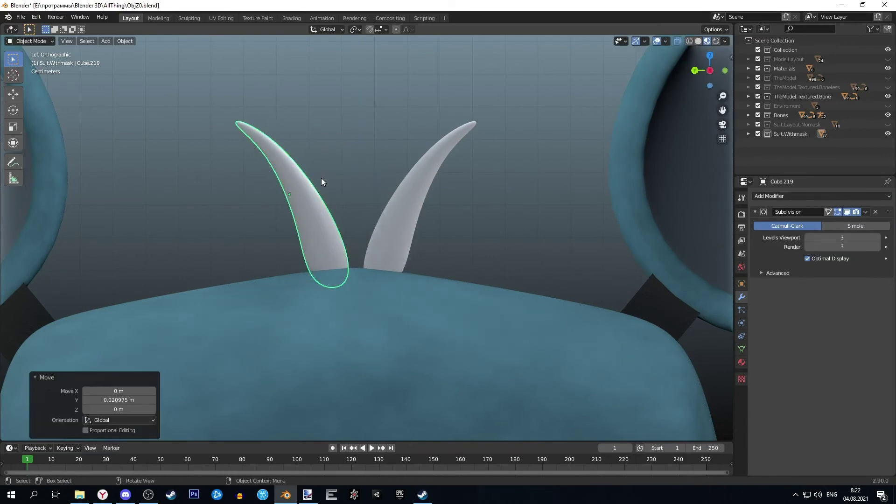
{"action": "scroll", "coordinate": [360, 162], "scroll_direction": "down", "scroll_amount": 2}
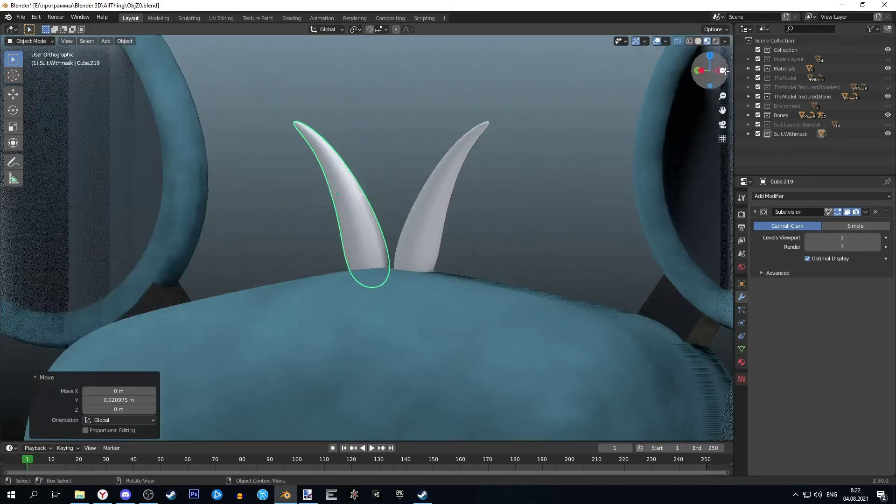
{"action": "key", "text": "KP_1"}
{"action": "scroll", "coordinate": [325, 218], "scroll_direction": "up", "scroll_amount": 6}
{"action": "scroll", "coordinate": [417, 233], "scroll_direction": "down", "scroll_amount": 5}
Step: Reshape the left horn by moving its top vertices and middle loop leftward
{"action": "key", "text": "Tab"}
{"action": "scroll", "coordinate": [582, 145], "scroll_direction": "up", "scroll_amount": 5}
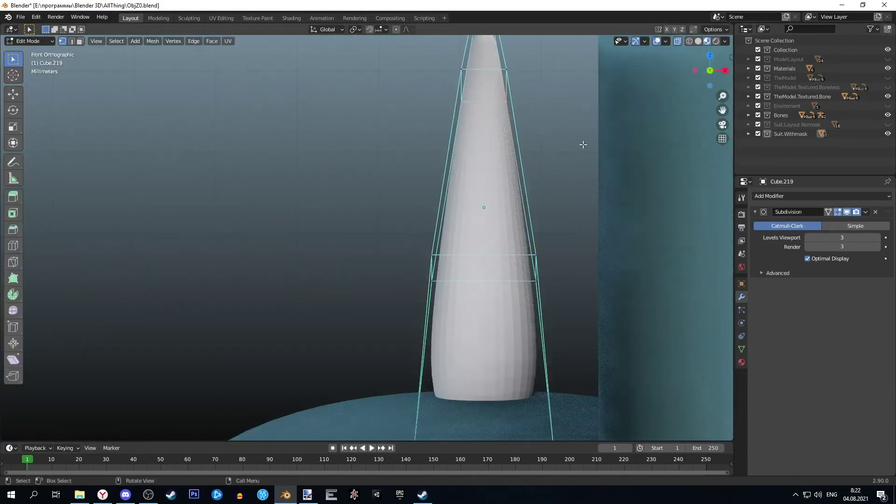
{"action": "scroll", "coordinate": [535, 290], "scroll_direction": "down", "scroll_amount": 1}
{"action": "key", "text": "b"}
{"action": "left_click_drag", "start_coordinate": [499, 285], "coordinate": [403, 189]}
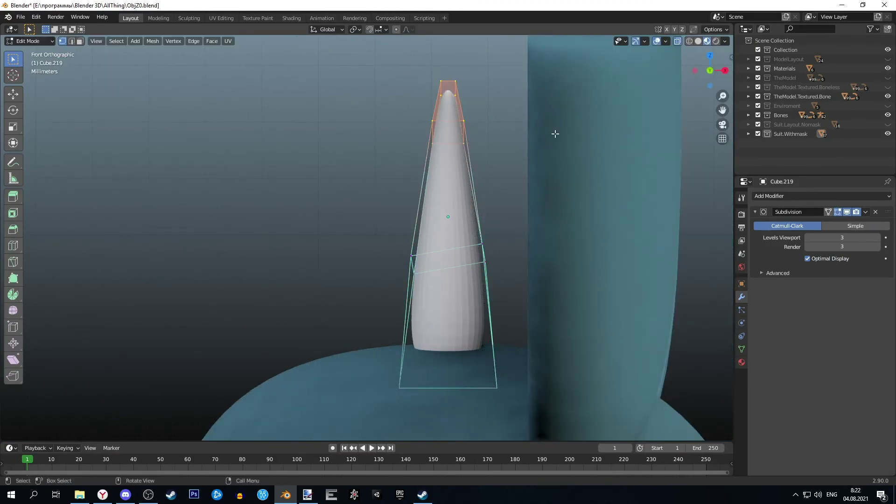
{"action": "key", "text": "g"}
{"action": "left_click", "coordinate": [534, 119]}
{"action": "left_click", "coordinate": [495, 126]}
{"action": "key", "text": "g"}
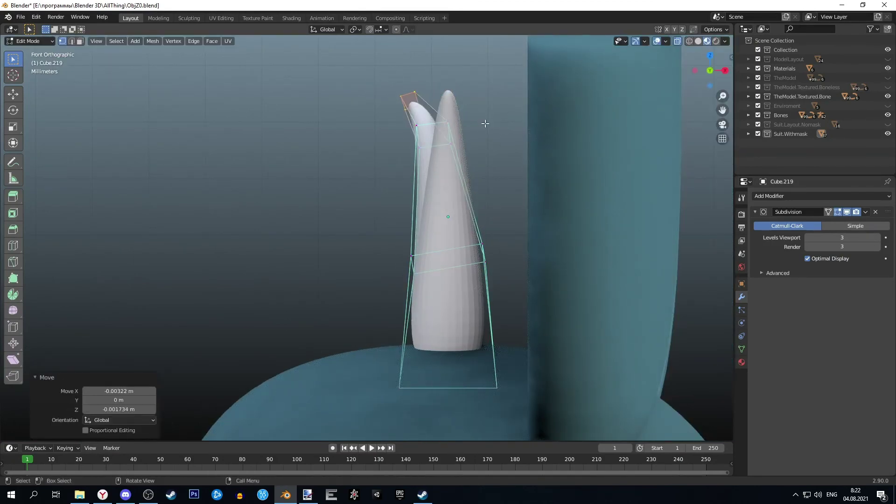
{"action": "left_click", "coordinate": [481, 254], "text": "alt"}
{"action": "key", "text": "g"}
{"action": "left_click", "coordinate": [470, 233]}
Step: Apply the left horn's rotation, shorten it with S Z, and lower it
{"action": "key", "text": "Tab"}
{"action": "mouse_move", "coordinate": [285, 243]}
{"action": "middle_mouse_down"}
{"action": "mouse_move", "coordinate": [388, 355]}
{"action": "mouse_move", "coordinate": [355, 210]}
{"action": "middle_mouse_up"}
{"action": "left_click", "coordinate": [432, 191]}
{"action": "key", "text": "g"}
{"action": "left_click", "coordinate": [417, 216]}
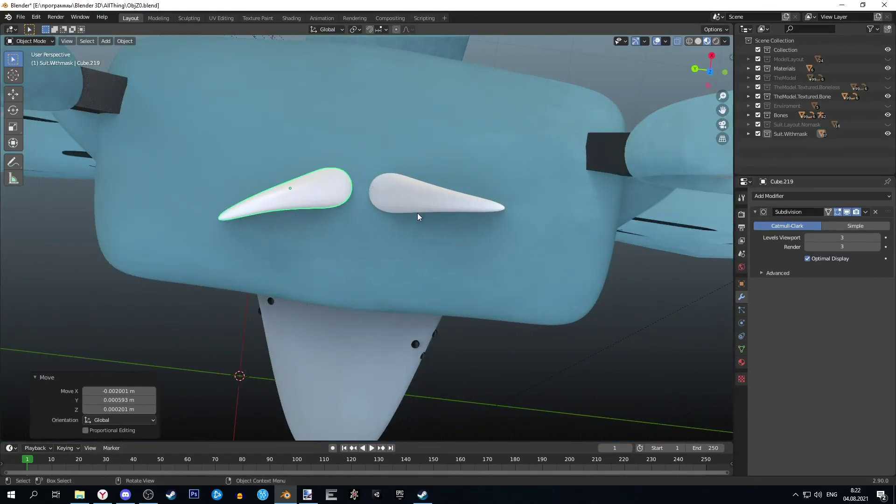
{"action": "left_click", "coordinate": [709, 87]}
{"action": "key", "text": "s"}
{"action": "key", "text": "z"}
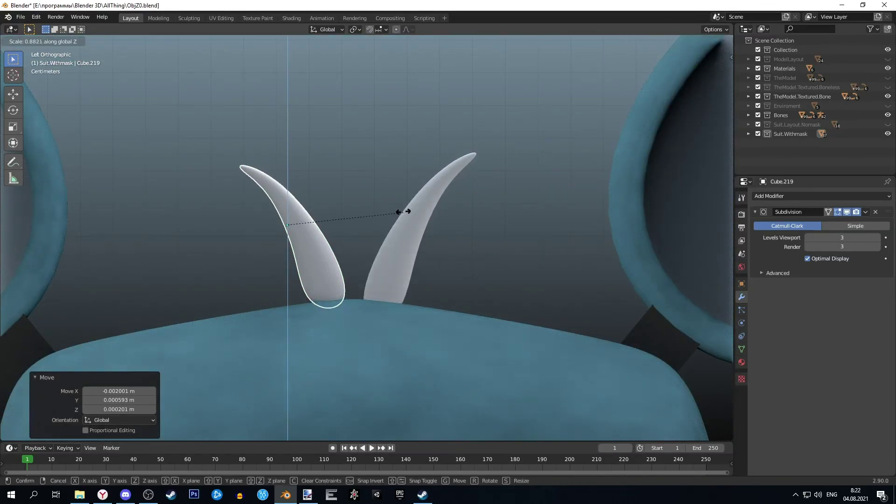
{"action": "left_click", "coordinate": [384, 211]}
{"action": "key", "text": "g"}
{"action": "key", "text": "z"}
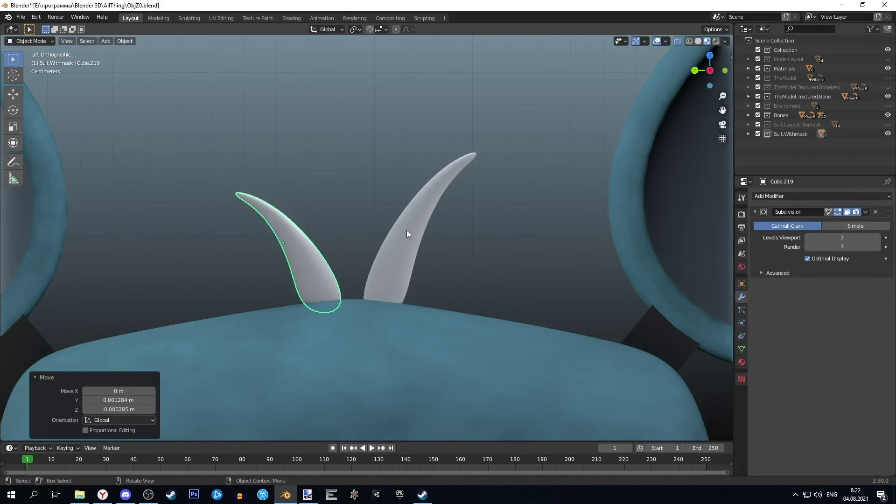
Step: Paste a third copy of the right horn, offset it along Y, and rotate it about -94.4° around Z
{"action": "left_click", "coordinate": [407, 231]}
{"action": "key", "text": "ctrl+c"}
{"action": "key", "text": "ctrl+v"}
{"action": "key", "text": "g"}
{"action": "key", "text": "y"}
{"action": "left_click", "coordinate": [504, 259]}
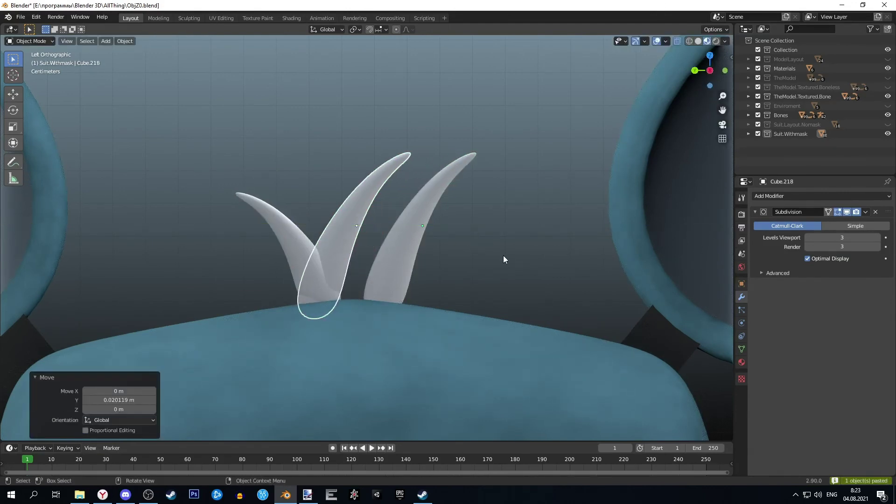
{"action": "key", "text": "ctrl+v"}
{"action": "key", "text": "KP_7"}
{"action": "key", "text": "r"}
{"action": "left_click", "coordinate": [467, 93]}
Step: Position the third spike (Cube.220) upright between the others using G Z and G X
{"action": "key", "text": "g"}
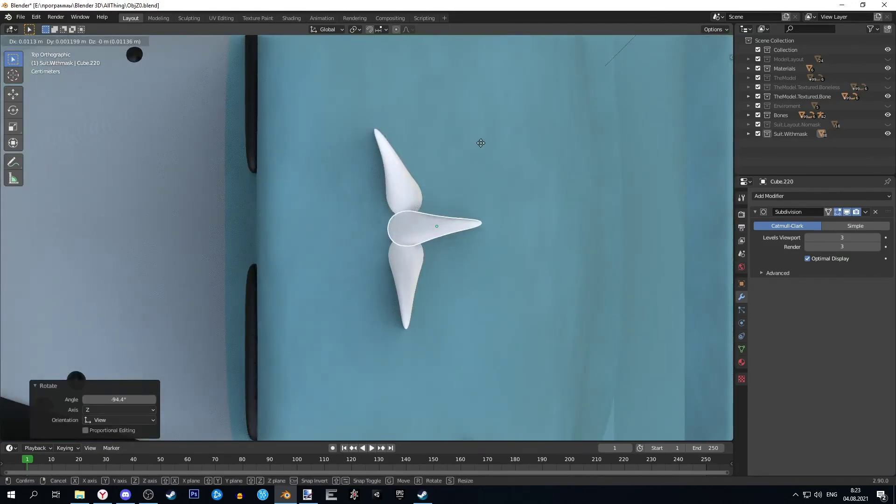
{"action": "left_click", "coordinate": [481, 144]}
{"action": "left_click", "coordinate": [694, 71]}
{"action": "key", "text": "g"}
{"action": "key", "text": "z"}
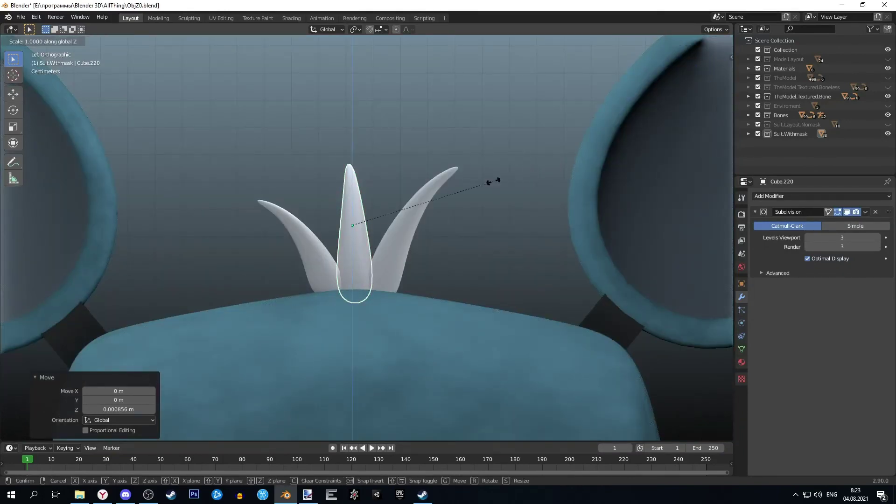
{"action": "left_click", "coordinate": [528, 91]}
{"action": "mouse_move", "coordinate": [528, 90]}
{"action": "middle_mouse_down"}
{"action": "mouse_move", "coordinate": [456, 156]}
{"action": "mouse_move", "coordinate": [376, 171]}
{"action": "mouse_move", "coordinate": [473, 196]}
{"action": "mouse_move", "coordinate": [461, 230]}
{"action": "mouse_move", "coordinate": [447, 217]}
{"action": "mouse_move", "coordinate": [584, 203]}
{"action": "mouse_move", "coordinate": [412, 228]}
{"action": "middle_mouse_up"}
{"action": "key", "text": "g"}
{"action": "key", "text": "x"}
{"action": "left_click", "coordinate": [389, 178]}
Step: Adjust the middle spike's tip vertices in Edit Mode
{"action": "key", "text": "Tab"}
{"action": "left_click", "coordinate": [473, 196]}
{"action": "key", "text": "g"}
{"action": "left_click", "coordinate": [473, 207]}
{"action": "key", "text": "Tab"}
Step: Apply the Subdivision modifier on the left, right and middle spikes
{"action": "left_click", "coordinate": [427, 241], "text": "shift"}
{"action": "right_click", "coordinate": [279, 233]}
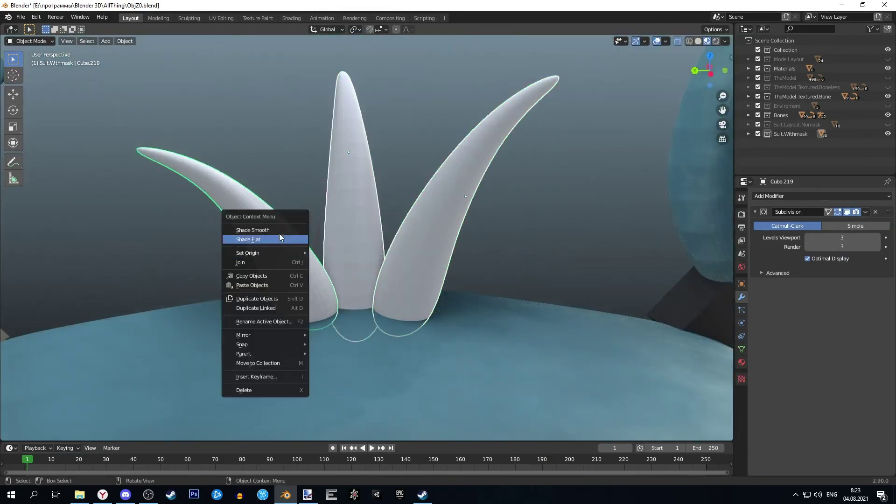
{"action": "key", "text": "Escape"}
{"action": "left_click", "coordinate": [279, 234], "text": "shift"}
{"action": "left_click", "coordinate": [824, 223]}
{"action": "left_click", "coordinate": [445, 194]}
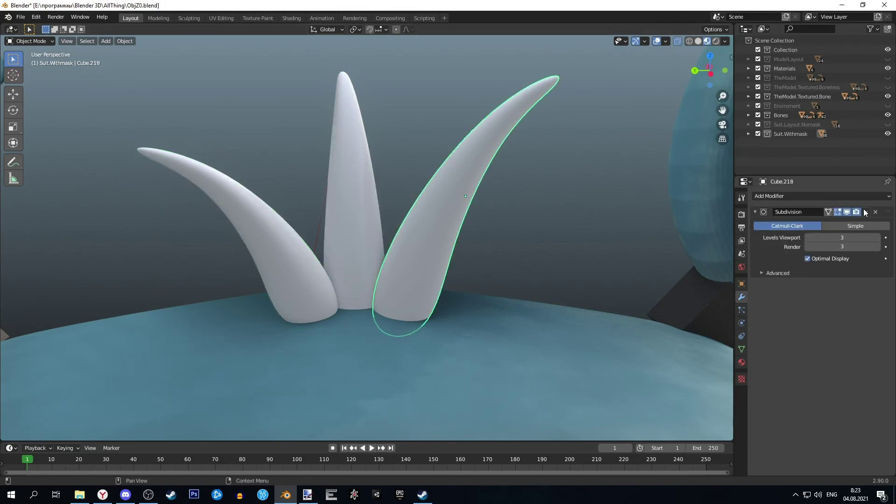
{"action": "left_click", "coordinate": [866, 213]}
{"action": "left_click", "coordinate": [825, 223]}
{"action": "left_click", "coordinate": [366, 212]}
{"action": "left_click", "coordinate": [865, 214]}
{"action": "left_click", "coordinate": [825, 223]}
{"action": "left_click", "coordinate": [262, 232]}
{"action": "scroll", "coordinate": [399, 214], "scroll_direction": "down", "scroll_amount": 1}
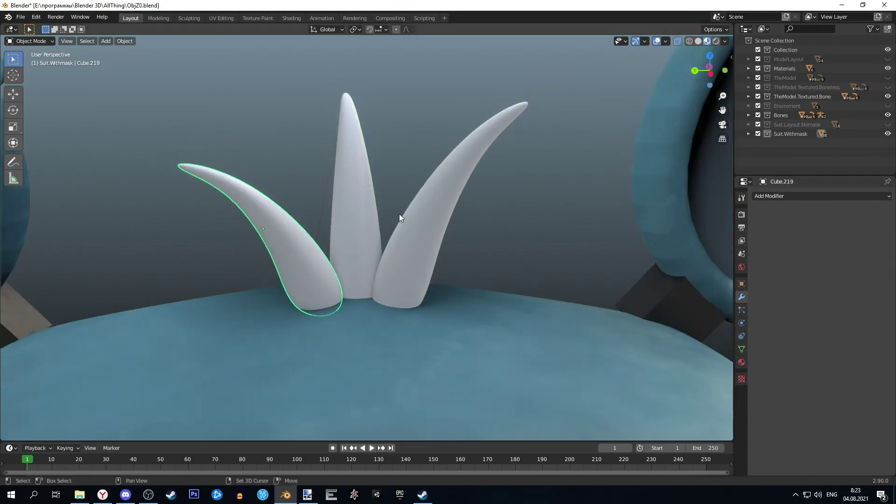
Step: Assign Suit.Tex.L to the middle spike and copy the material to the other spikes
{"action": "left_click", "coordinate": [742, 363]}
{"action": "left_click", "coordinate": [758, 236]}
{"action": "left_click", "coordinate": [807, 299]}
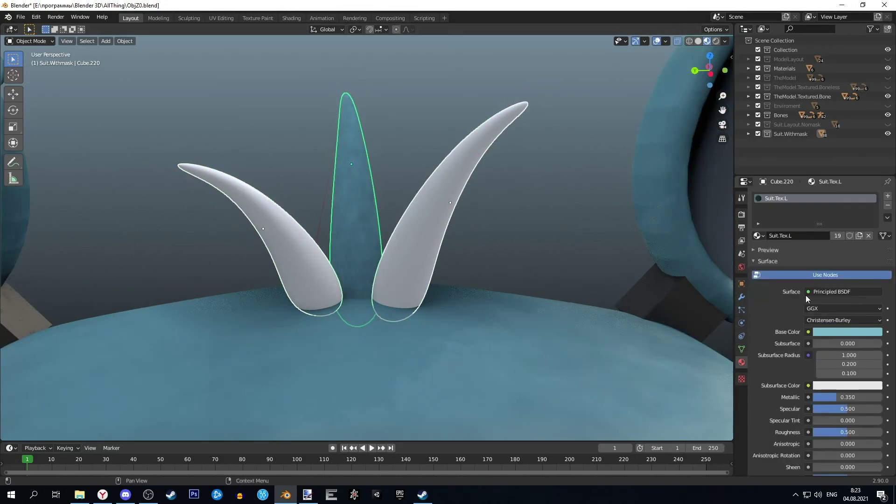
{"action": "left_click", "coordinate": [868, 247]}
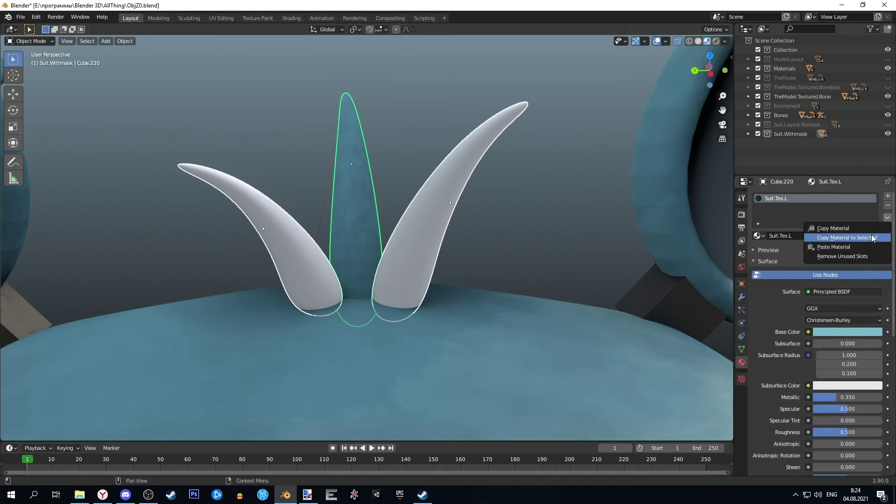
{"action": "left_click", "coordinate": [872, 238]}
{"action": "scroll", "coordinate": [441, 248], "scroll_direction": "up", "scroll_amount": 2}
{"action": "scroll", "coordinate": [441, 248], "scroll_direction": "down", "scroll_amount": 3}
{"action": "scroll", "coordinate": [432, 233], "scroll_direction": "down", "scroll_amount": 3}
{"action": "scroll", "coordinate": [433, 221], "scroll_direction": "down", "scroll_amount": 1}
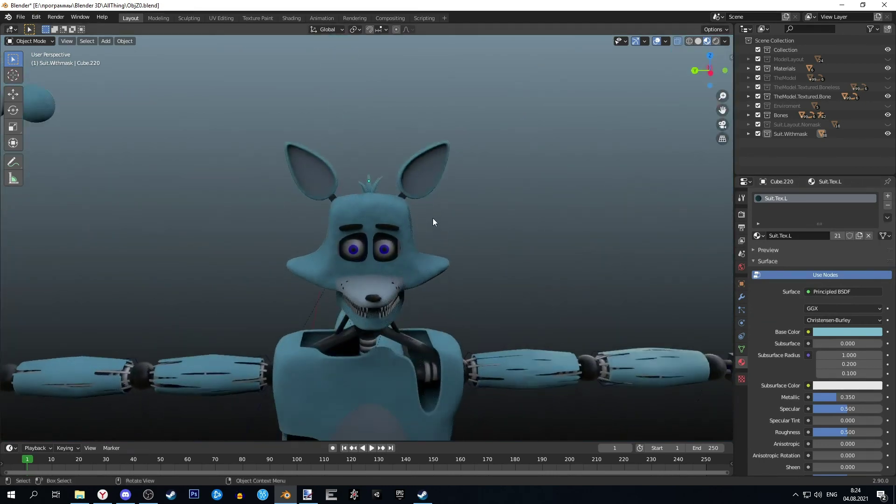
{"action": "scroll", "coordinate": [432, 222], "scroll_direction": "up", "scroll_amount": 5}
Step: Scale all three spikes to 1.287, lower them onto the head, and centre them
{"action": "left_click", "coordinate": [286, 159]}
{"action": "scroll", "coordinate": [402, 180], "scroll_direction": "up", "scroll_amount": 3}
{"action": "key", "text": "s"}
{"action": "left_click", "coordinate": [420, 176]}
{"action": "key", "text": "g"}
{"action": "key", "text": "z"}
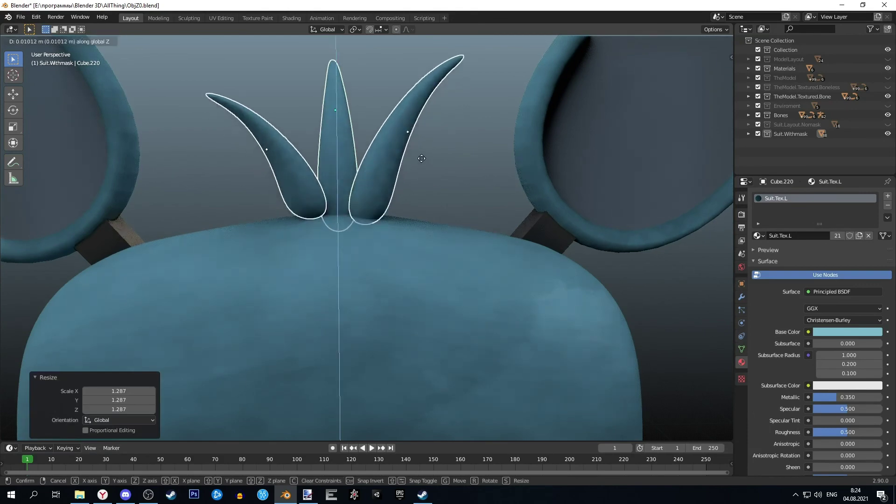
{"action": "key", "text": "g"}
{"action": "key", "text": "g"}
{"action": "key", "text": "y"}
{"action": "scroll", "coordinate": [425, 207], "scroll_direction": "down", "scroll_amount": 4}
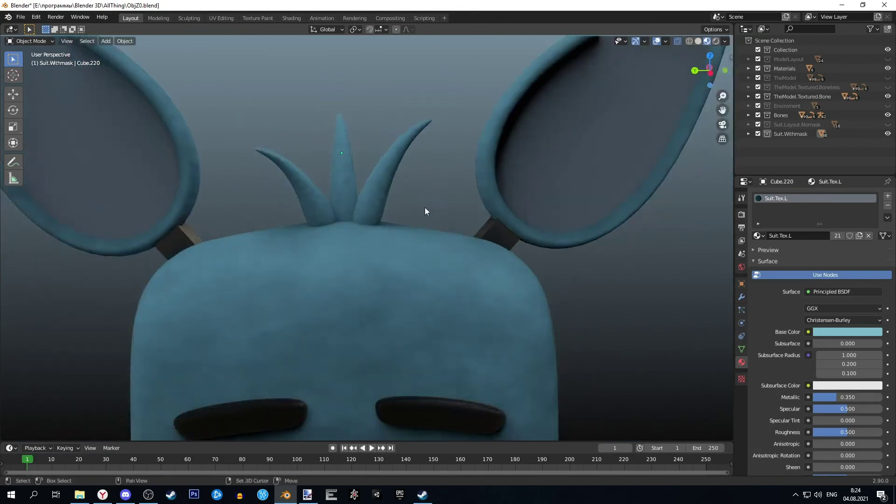
{"action": "scroll", "coordinate": [432, 221], "scroll_direction": "down", "scroll_amount": 2}
{"action": "middle_click_drag", "start_coordinate": [432, 221], "coordinate": [391, 262]}
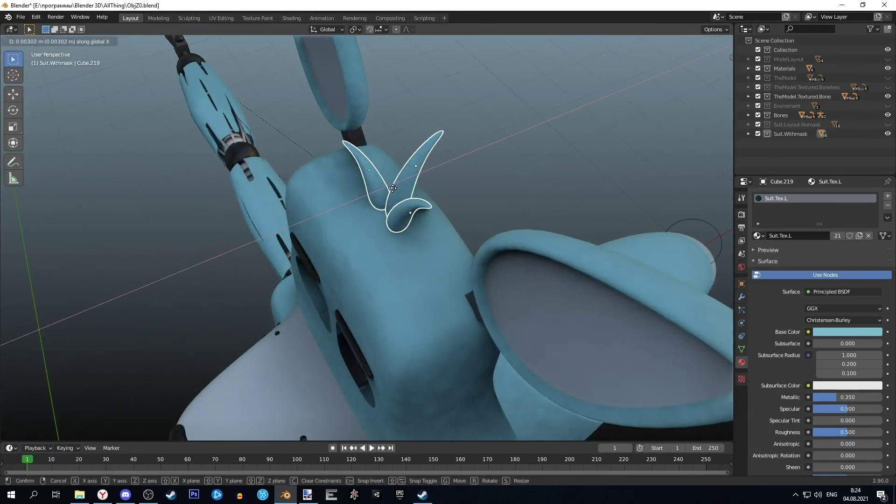
Step: Confirm the spike tuft's sideways centring, then orbit around the fox to inspect it
{"action": "left_click", "coordinate": [392, 188]}
{"action": "scroll", "coordinate": [379, 210], "scroll_direction": "down", "scroll_amount": 3}
{"action": "mouse_move", "coordinate": [379, 211]}
{"action": "middle_mouse_down"}
{"action": "mouse_move", "coordinate": [226, 245]}
{"action": "mouse_move", "coordinate": [260, 216]}
{"action": "mouse_move", "coordinate": [431, 241]}
{"action": "mouse_move", "coordinate": [407, 253]}
{"action": "middle_mouse_up"}
{"action": "scroll", "coordinate": [259, 215], "scroll_direction": "down", "scroll_amount": 3}
{"action": "scroll", "coordinate": [430, 241], "scroll_direction": "up", "scroll_amount": 4}
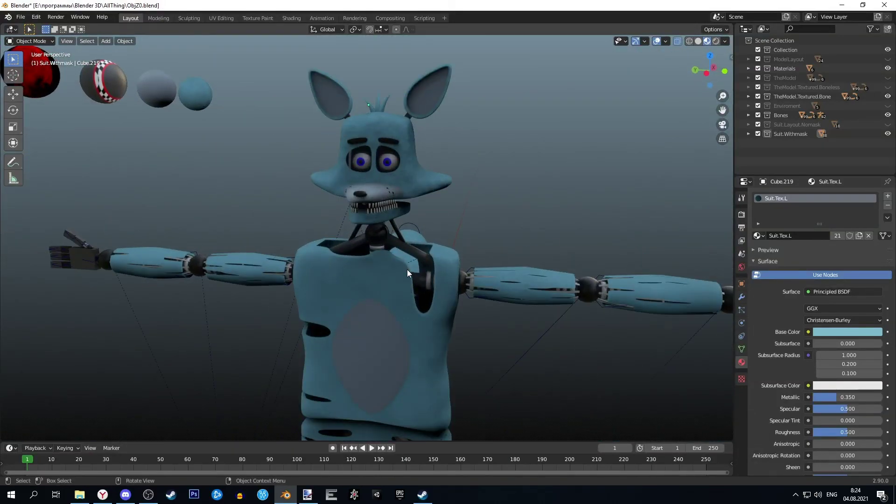
{"action": "mouse_move", "coordinate": [407, 270]}
{"action": "middle_mouse_down"}
{"action": "mouse_move", "coordinate": [356, 253]}
{"action": "mouse_move", "coordinate": [413, 245]}
{"action": "mouse_move", "coordinate": [337, 249]}
{"action": "middle_mouse_up"}
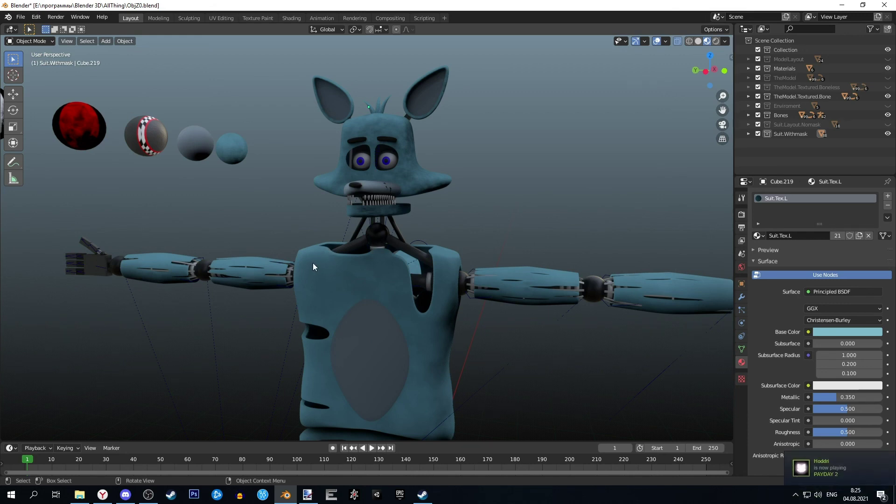
{"action": "scroll", "coordinate": [313, 267], "scroll_direction": "up", "scroll_amount": 2}
Step: Hide the Suit.Withmask suit and orbit around the exposed endoskeleton
{"action": "left_click", "coordinate": [888, 134]}
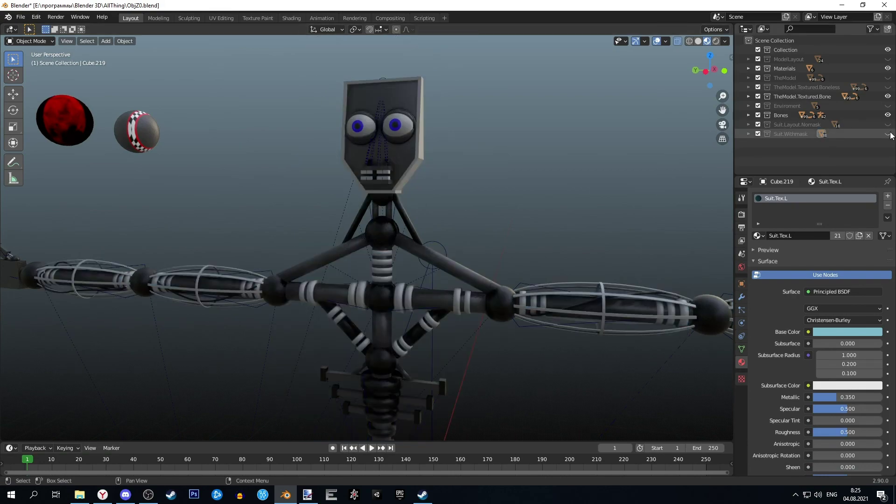
{"action": "left_click", "coordinate": [678, 43]}
{"action": "mouse_move", "coordinate": [678, 47]}
{"action": "middle_mouse_down"}
{"action": "mouse_move", "coordinate": [518, 101]}
{"action": "mouse_move", "coordinate": [682, 43]}
{"action": "mouse_move", "coordinate": [705, 124]}
{"action": "middle_mouse_up"}
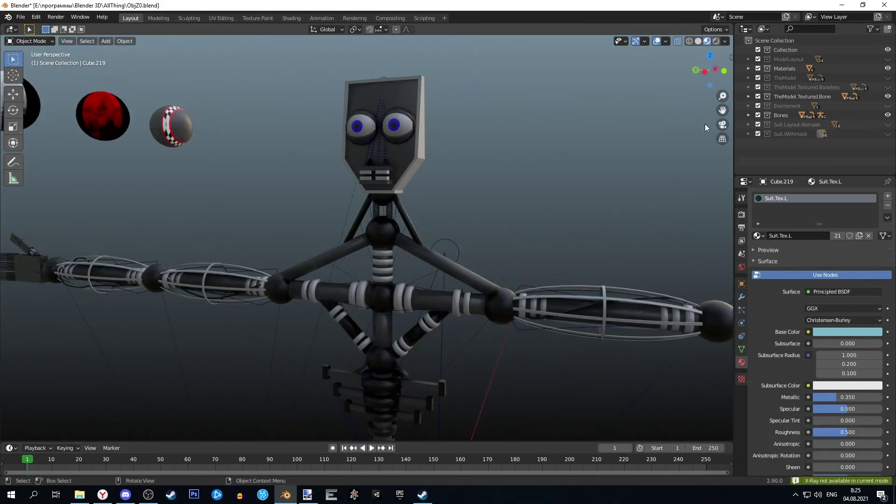
Step: Unhide Suit.Withmask and zoom in on the fox's head with its spike tuft
{"action": "left_click", "coordinate": [888, 134]}
{"action": "scroll", "coordinate": [533, 141], "scroll_direction": "down", "scroll_amount": 3}
{"action": "scroll", "coordinate": [492, 193], "scroll_direction": "up", "scroll_amount": 2}
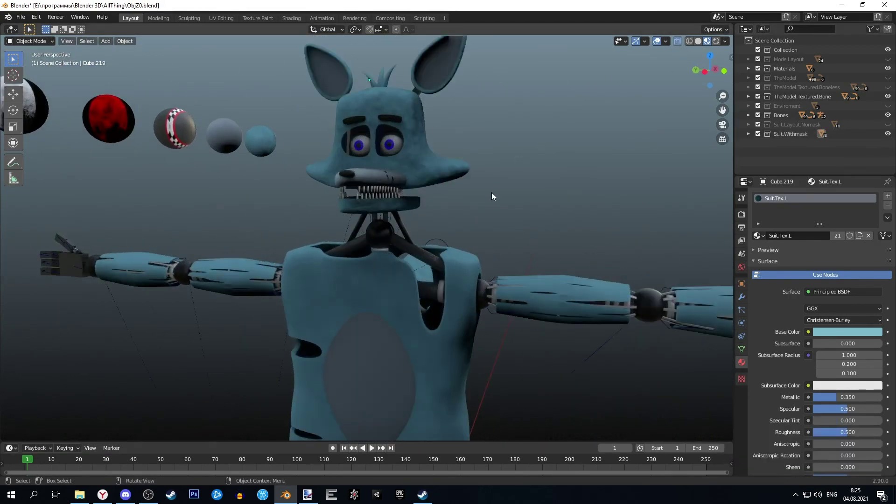
{"action": "scroll", "coordinate": [484, 168], "scroll_direction": "down", "scroll_amount": 2}
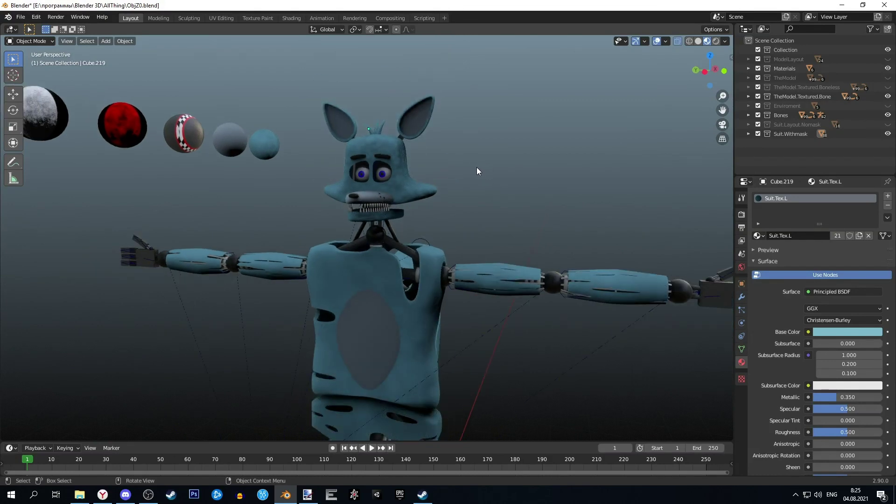
{"action": "scroll", "coordinate": [472, 168], "scroll_direction": "up", "scroll_amount": 1}
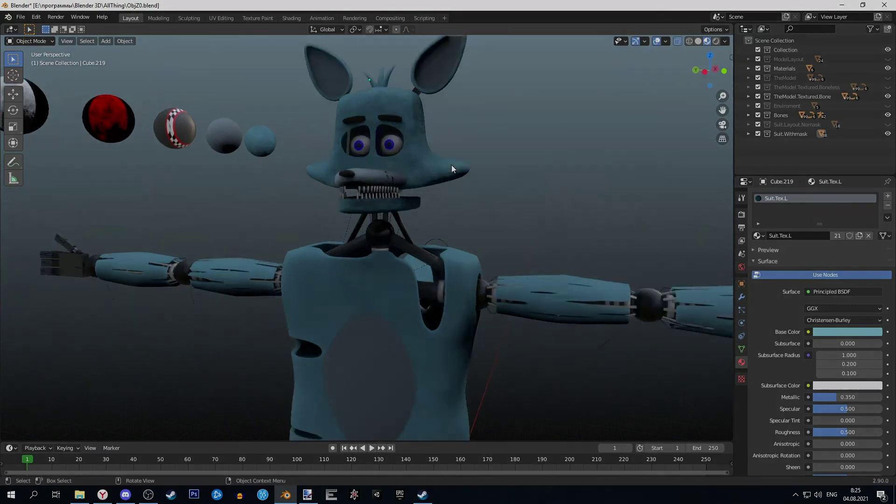
{"action": "scroll", "coordinate": [451, 164], "scroll_direction": "up", "scroll_amount": 1}
{"action": "scroll", "coordinate": [452, 164], "scroll_direction": "up", "scroll_amount": 2}
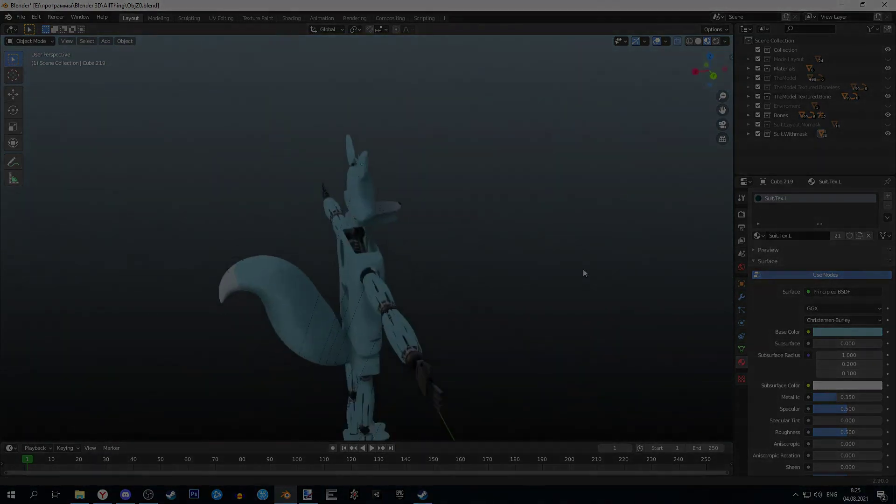